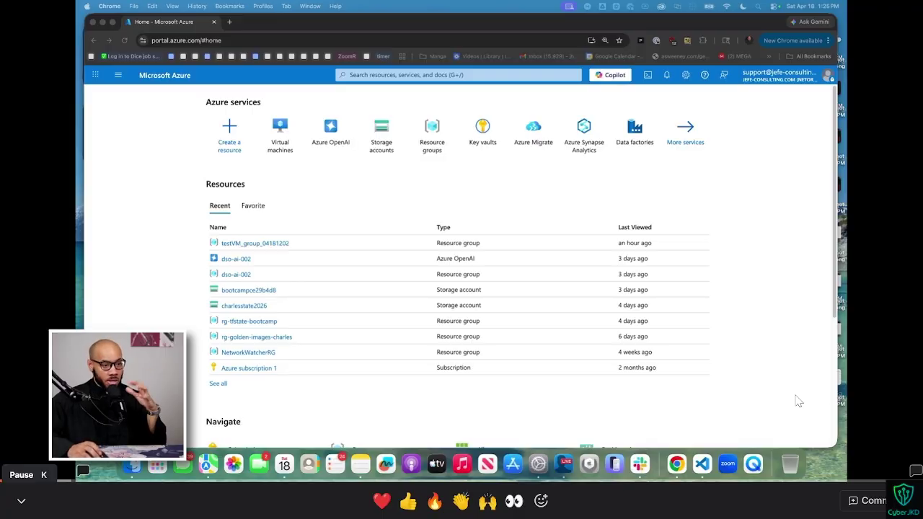
# Step: Search Google for 'free azure account' in a new browser tab
pyautogui.click(264, 146)
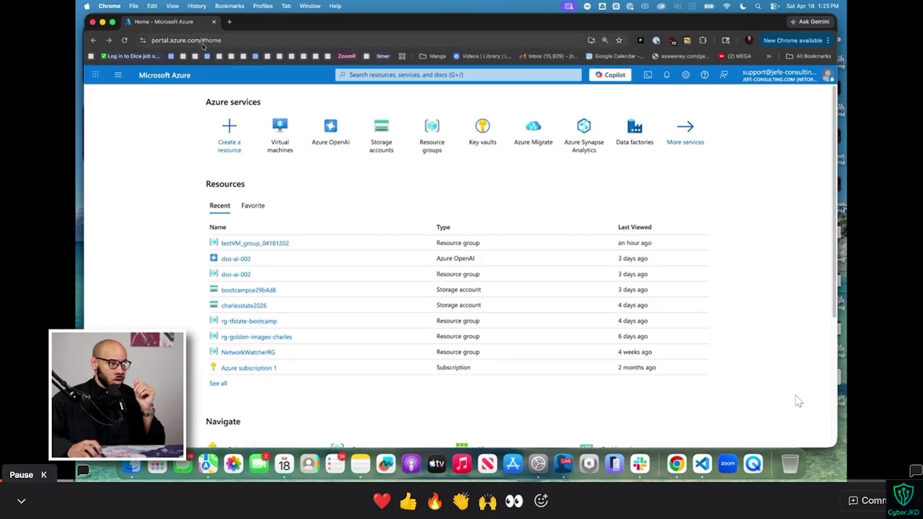
pyautogui.click(229, 21)
pyautogui.write('fr')
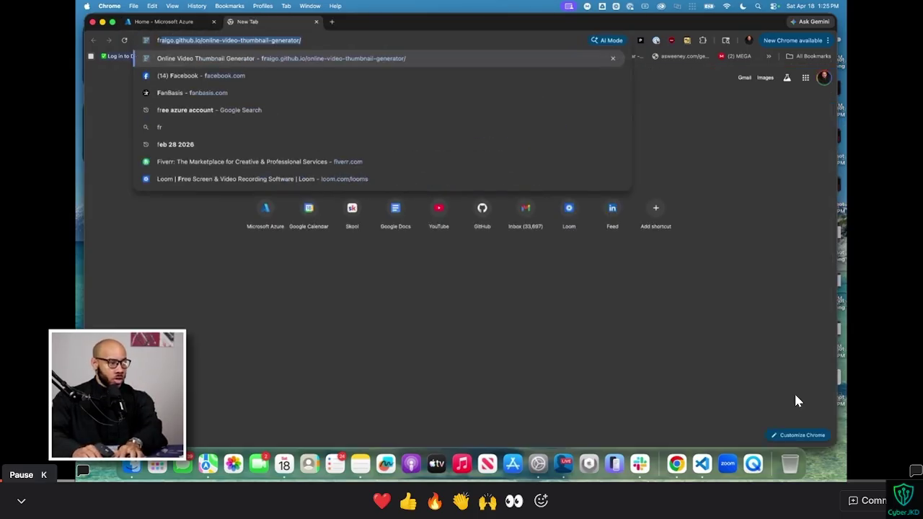
pyautogui.write('ee azure acc')
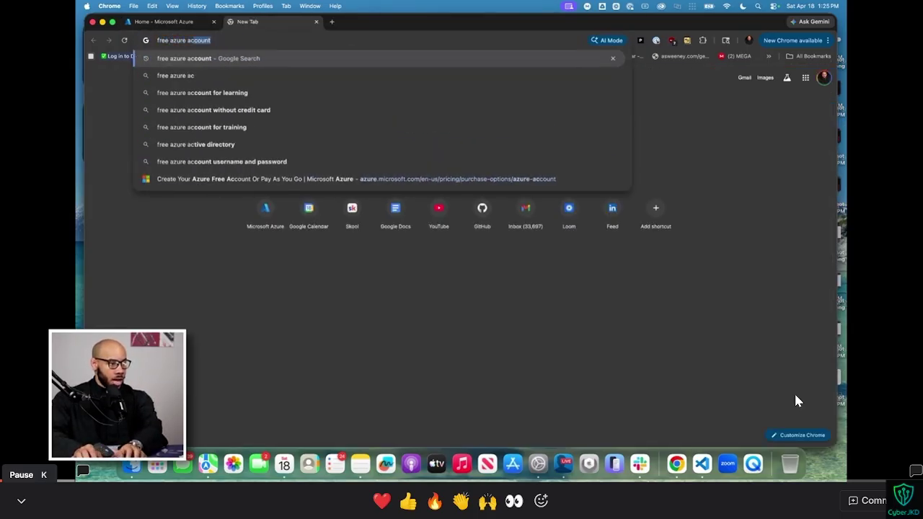
pyautogui.press('Return')
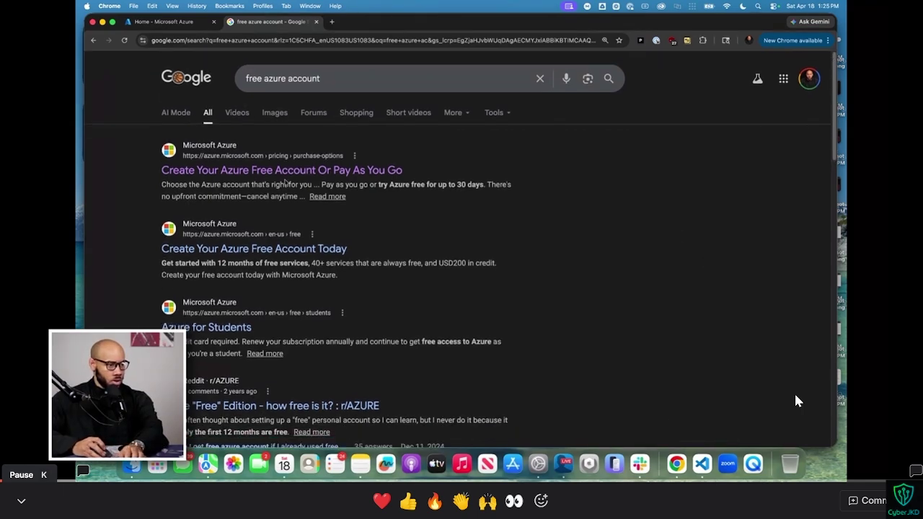
# Step: Look over the Azure free account pricing page, then return to the Azure portal tab
pyautogui.click(282, 172)
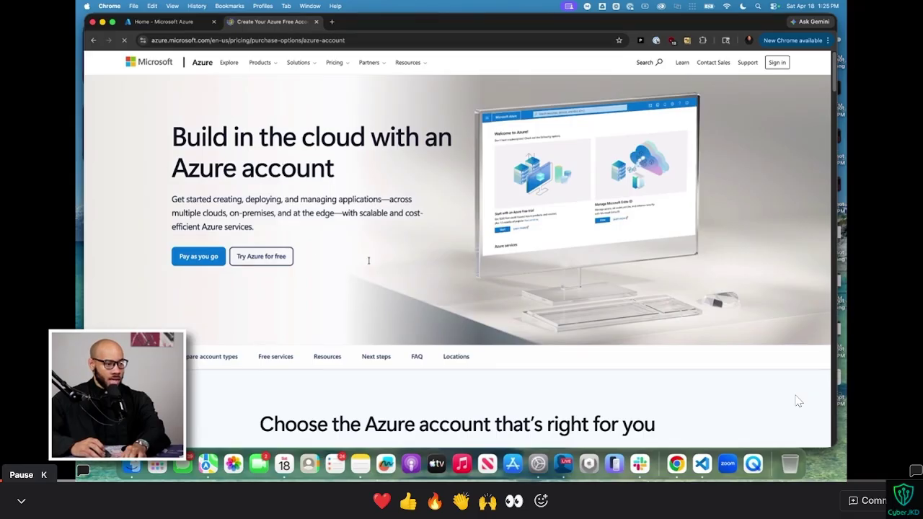
pyautogui.scroll(-10, 369, 263)
pyautogui.scroll(2, 367, 238)
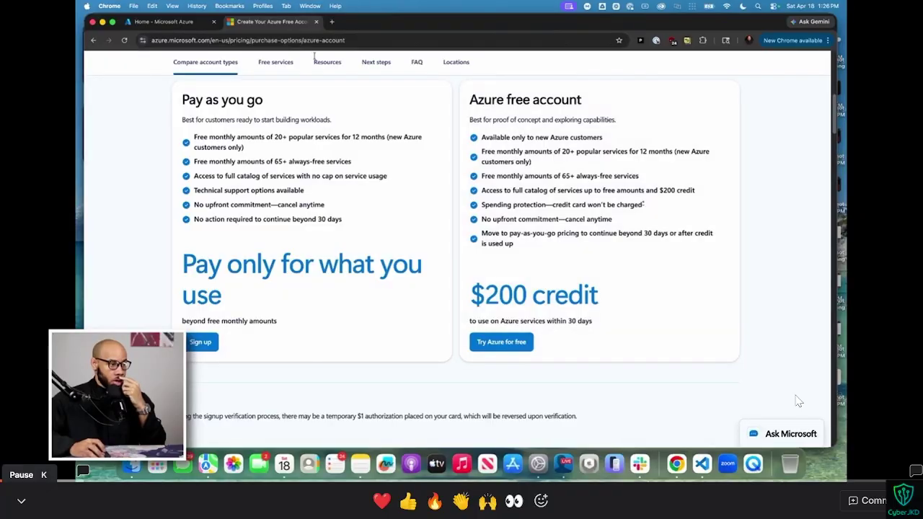
pyautogui.click(197, 22)
# Step: Open Virtual machines and show its Create options, pausing the tutorial video with K
pyautogui.click(170, 40)
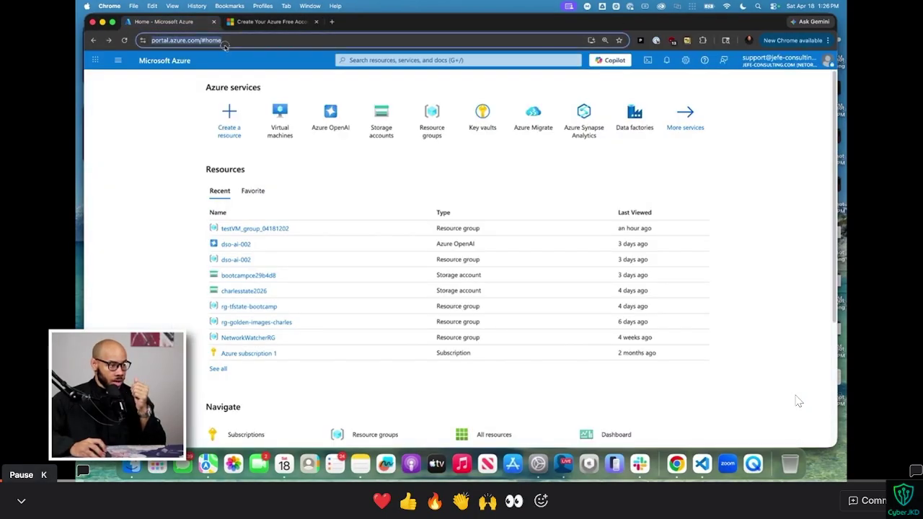
pyautogui.click(174, 174)
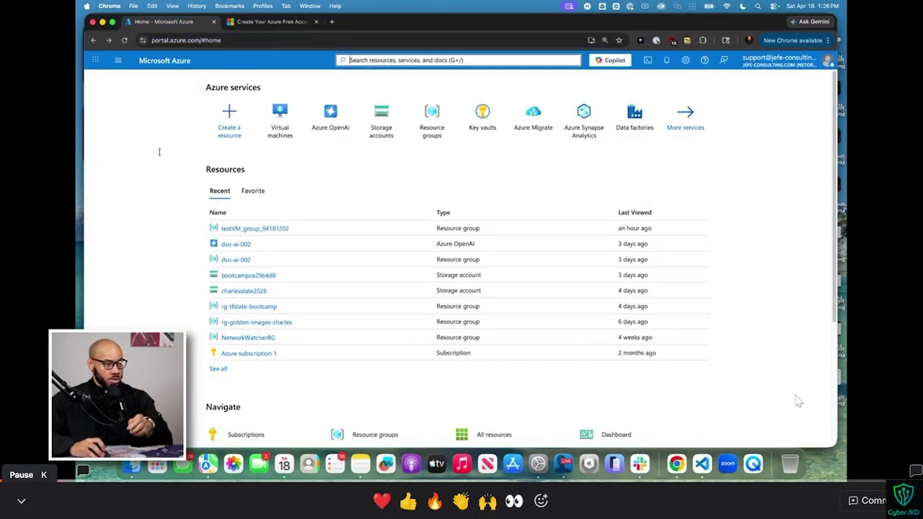
pyautogui.press('k')
pyautogui.press('k')
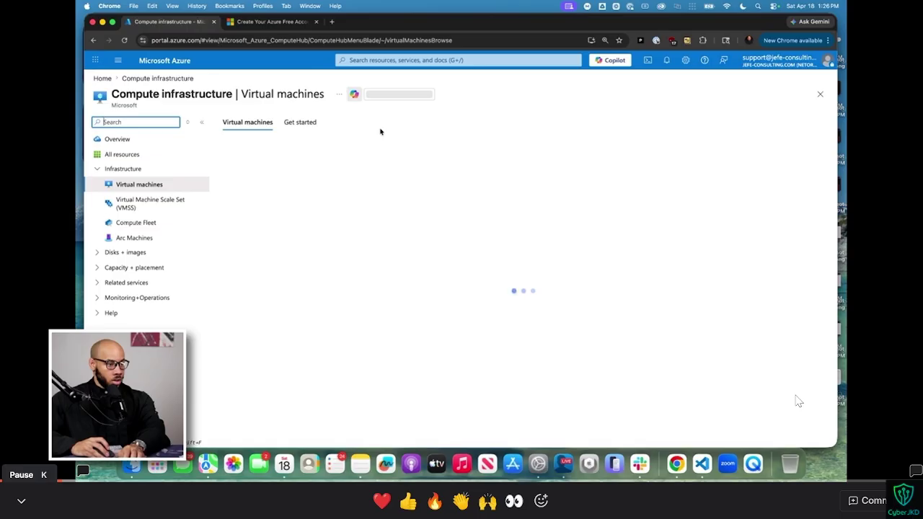
pyautogui.press('k')
pyautogui.press('k')
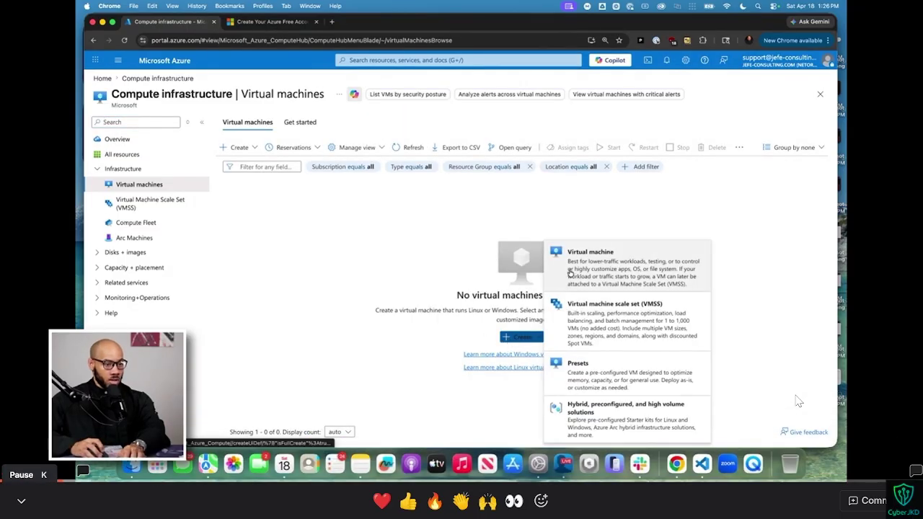
pyautogui.press('k')
pyautogui.press('k')
pyautogui.press('k')
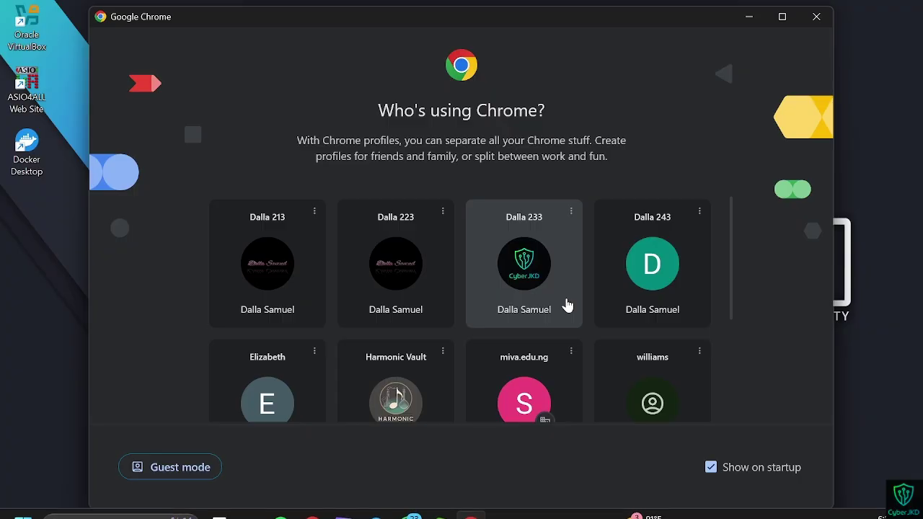
# Step: Choose the lab Chrome profile and load the Azure portal home page
pyautogui.click(566, 304)
pyautogui.write('por')
pyautogui.press('Return')
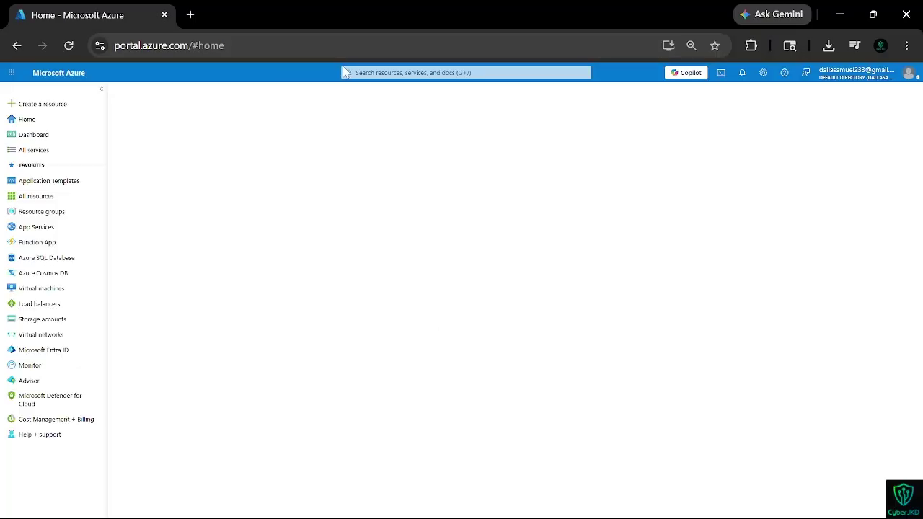
# Step: Search 'Virtua', open Virtual machines, and start Create > Virtual machine
pyautogui.click(390, 73)
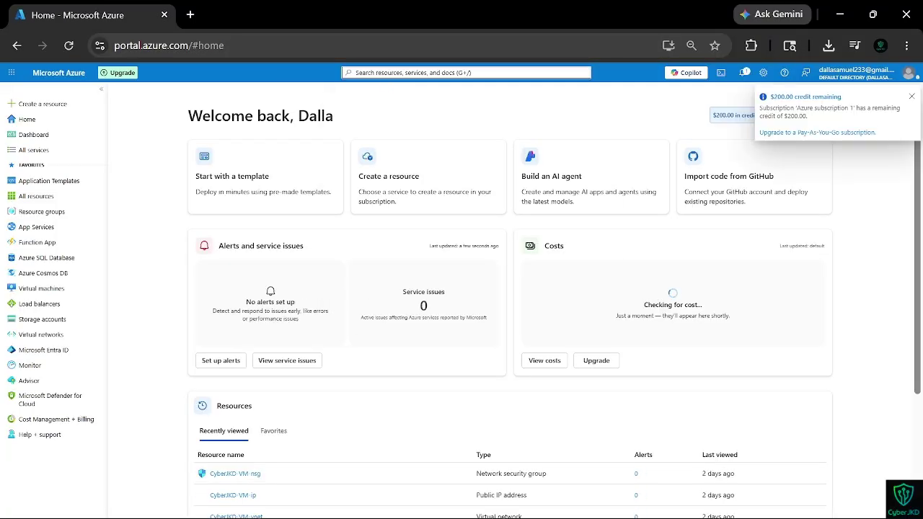
pyautogui.write('Virtual')
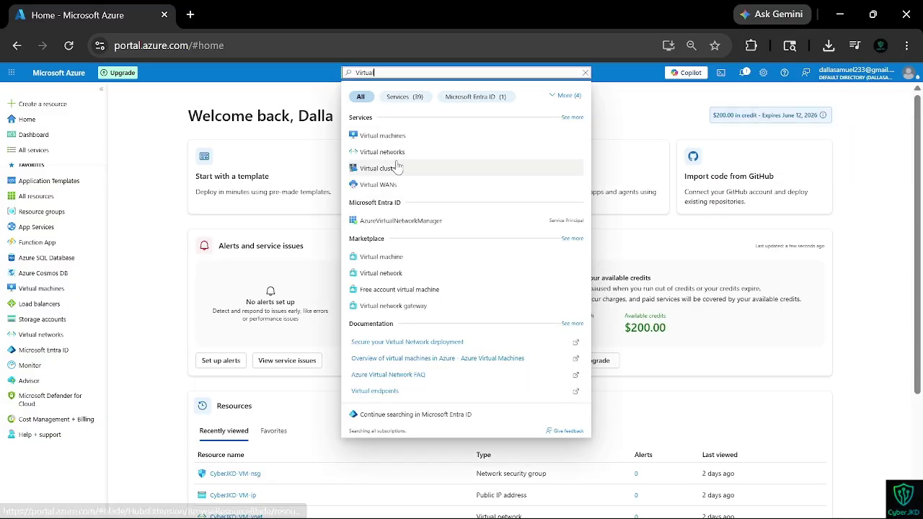
pyautogui.click(382, 136)
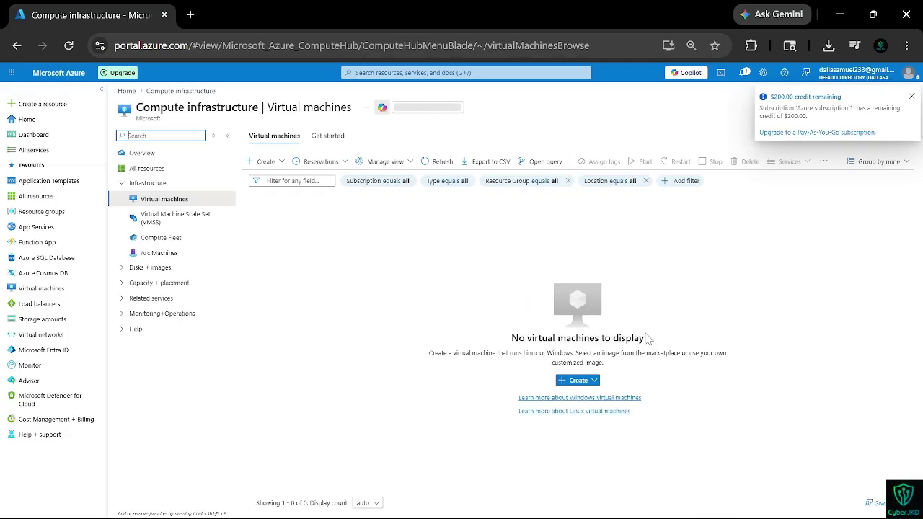
pyautogui.click(569, 385)
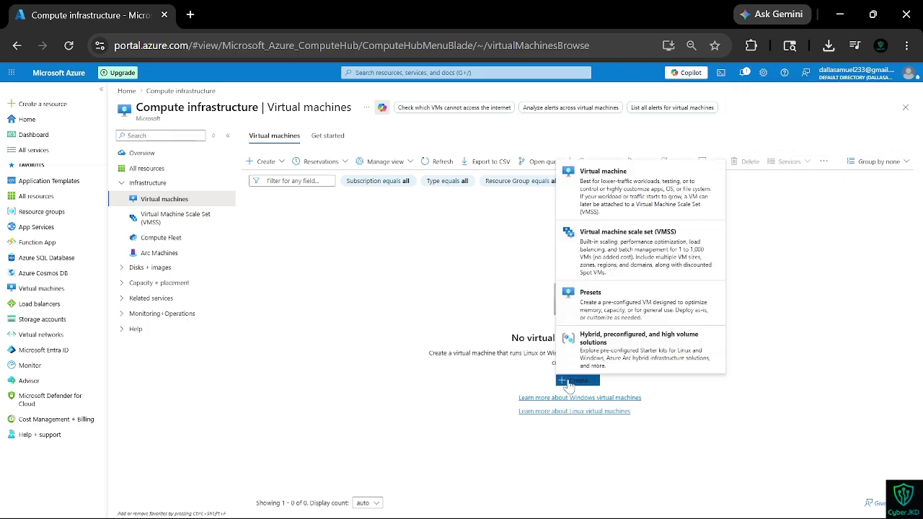
pyautogui.click(605, 207)
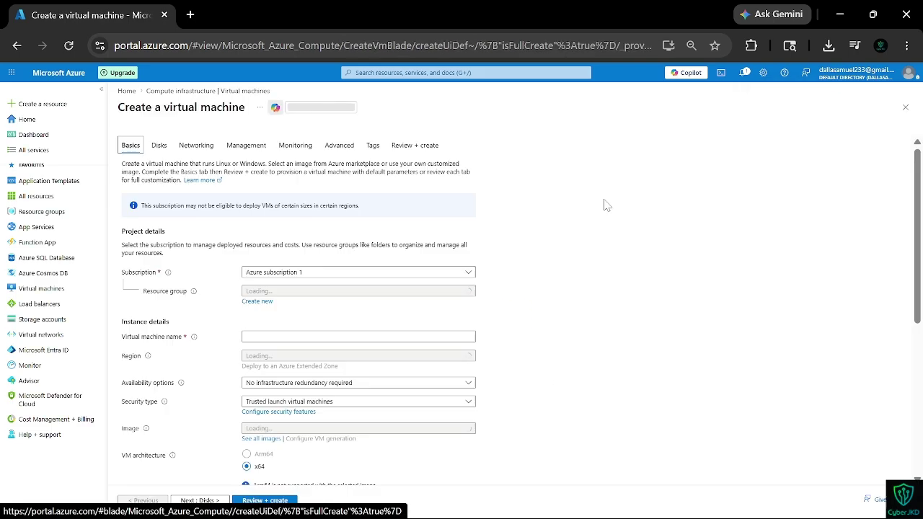
pyautogui.scroll(-2, 605, 206)
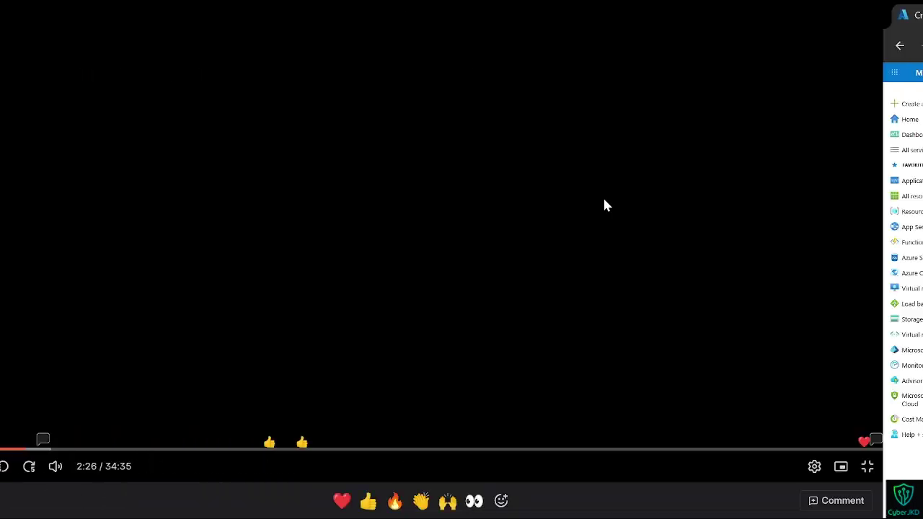
# Step: Resume the walkthrough to see testVM, East US and Windows Server 2025 Datacenter filled in
pyautogui.press('k')
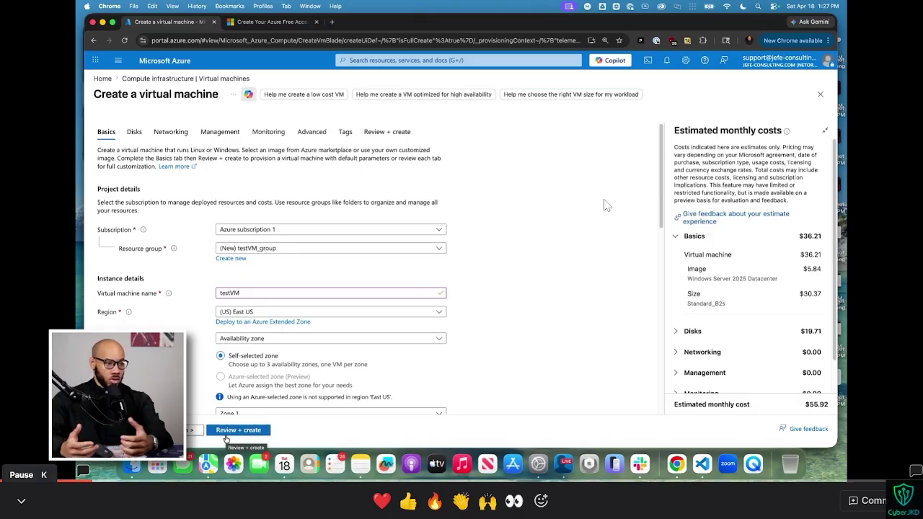
# Step: Pause the tutorial and, on your own desktop, name the virtual machine CyberJKD-VM
pyautogui.scroll(-5, 266, 355)
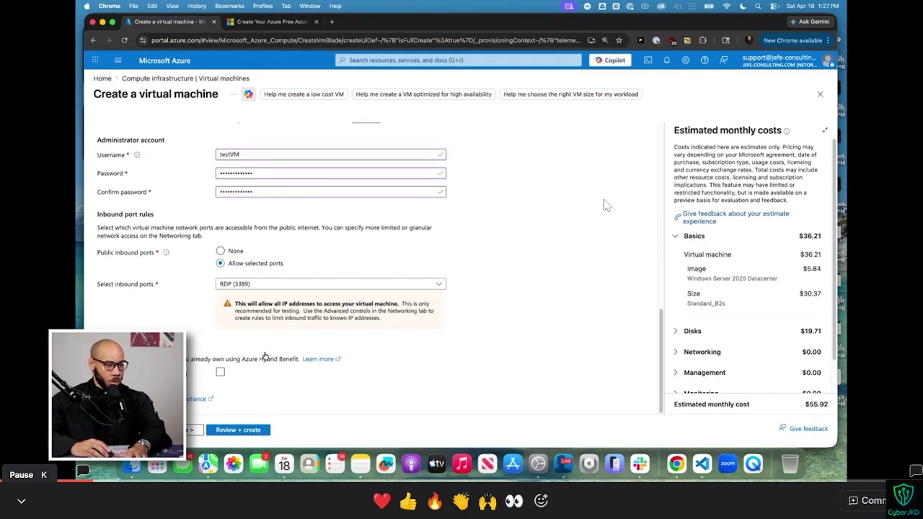
pyautogui.click(240, 431)
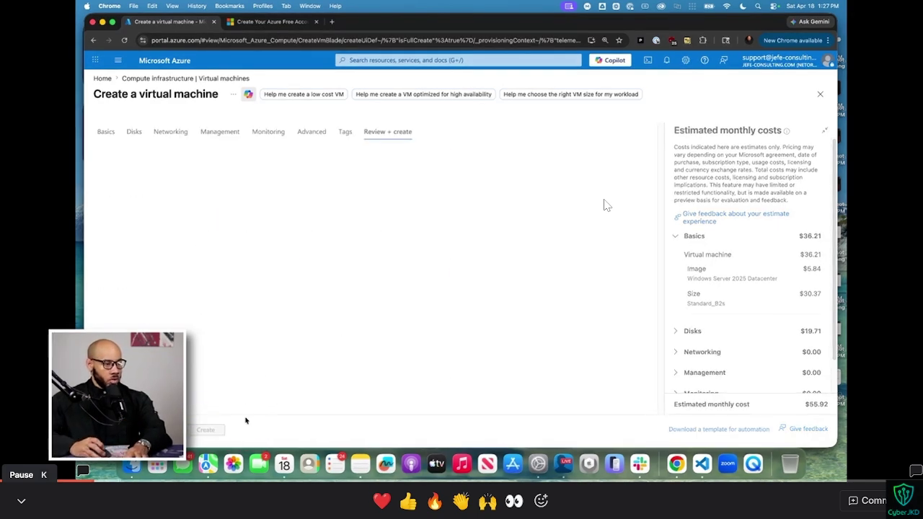
pyautogui.press('space')
pyautogui.press('ctrl+super+Right')
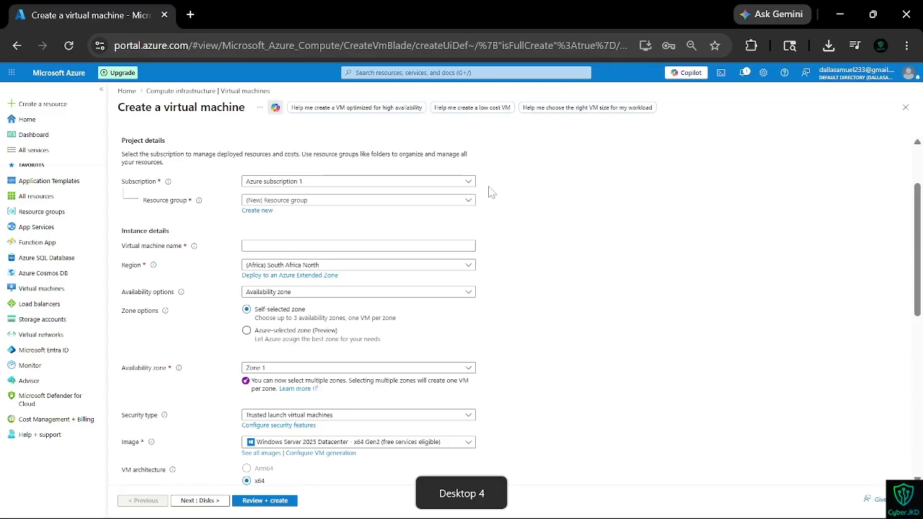
pyautogui.click(317, 246)
pyautogui.write('Cyber')
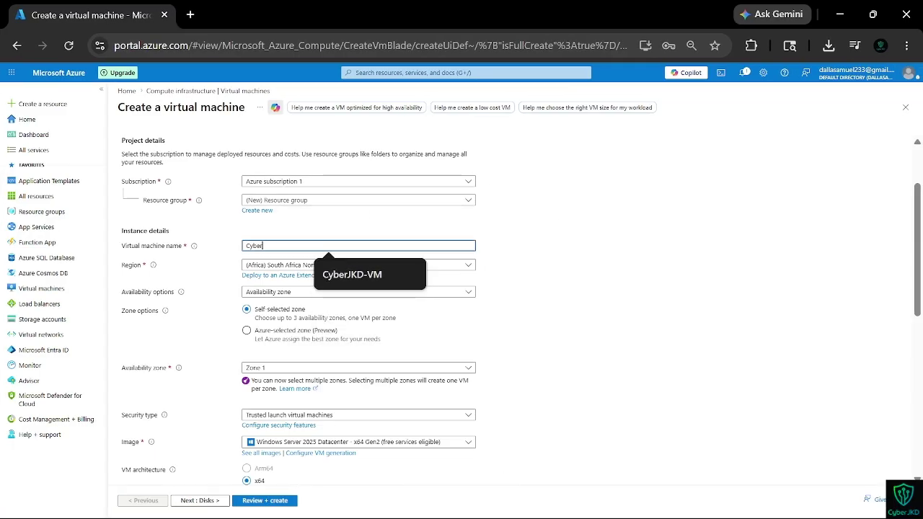
pyautogui.write('JKD-VM')
# Step: Review the operating system images and choose the Standard_DS1_v2 VM size
pyautogui.scroll(-2, 311, 251)
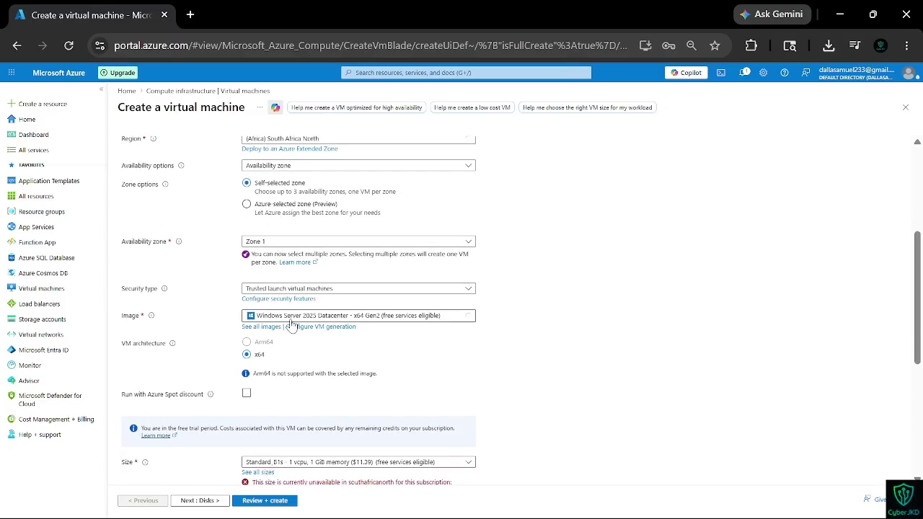
pyautogui.scroll(-3, 295, 361)
pyautogui.scroll(4, 264, 289)
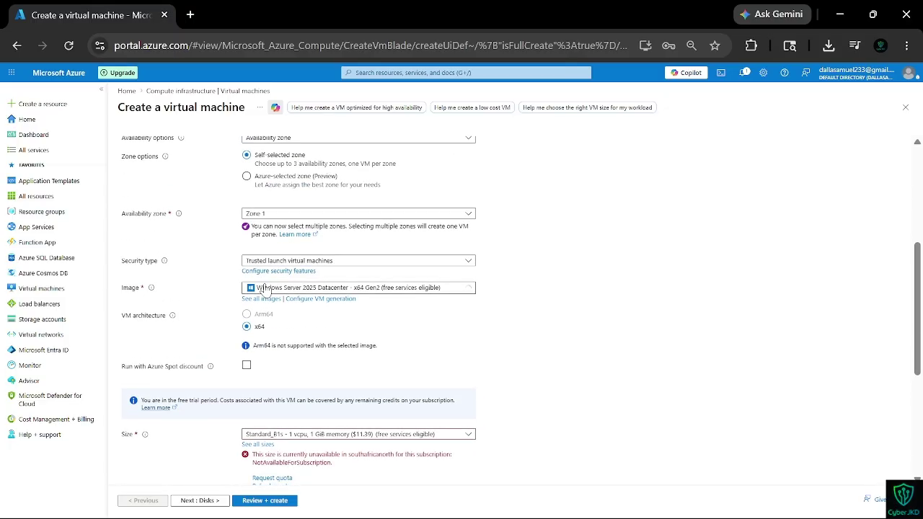
pyautogui.click(409, 347)
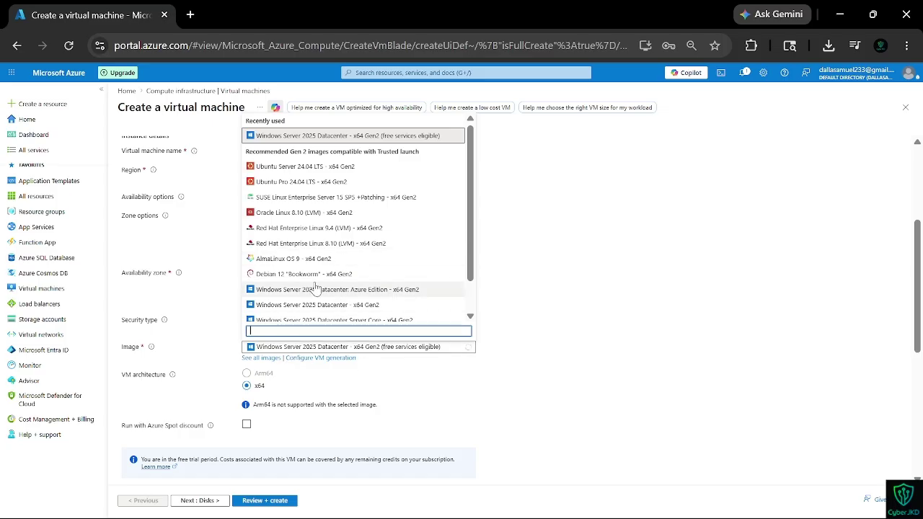
pyautogui.scroll(-2, 339, 289)
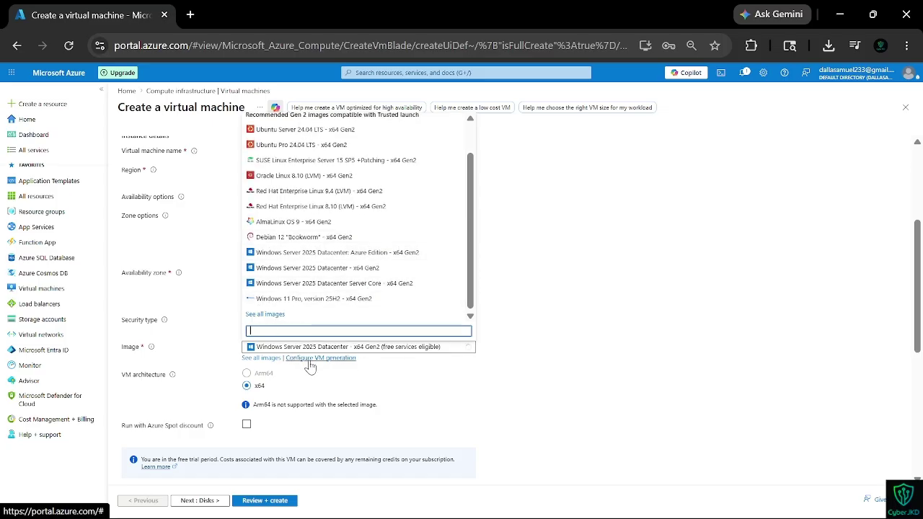
pyautogui.scroll(-4, 310, 366)
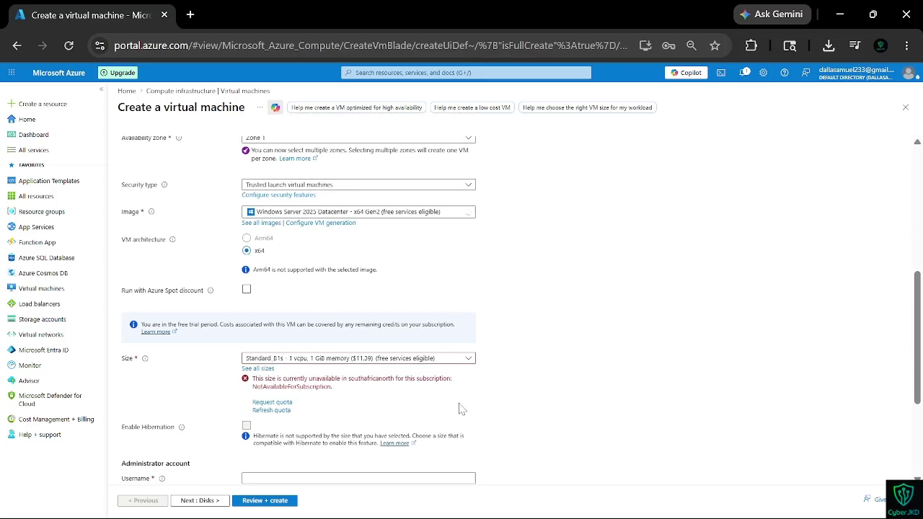
pyautogui.click(305, 360)
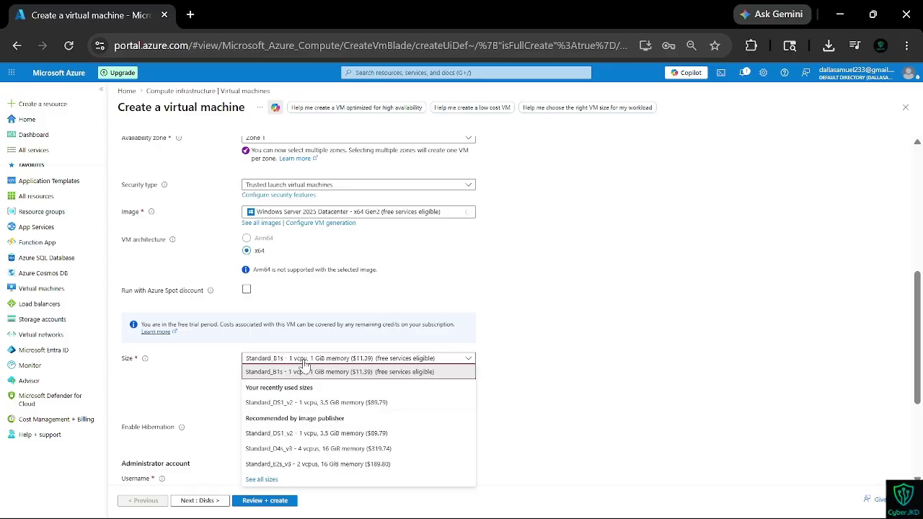
pyautogui.click(303, 406)
pyautogui.scroll(-1, 331, 399)
# Step: Set admin username CyberJKD-VM with a matching password and confirmation, then go to Review + create
pyautogui.click(329, 392)
pyautogui.write('Cyb')
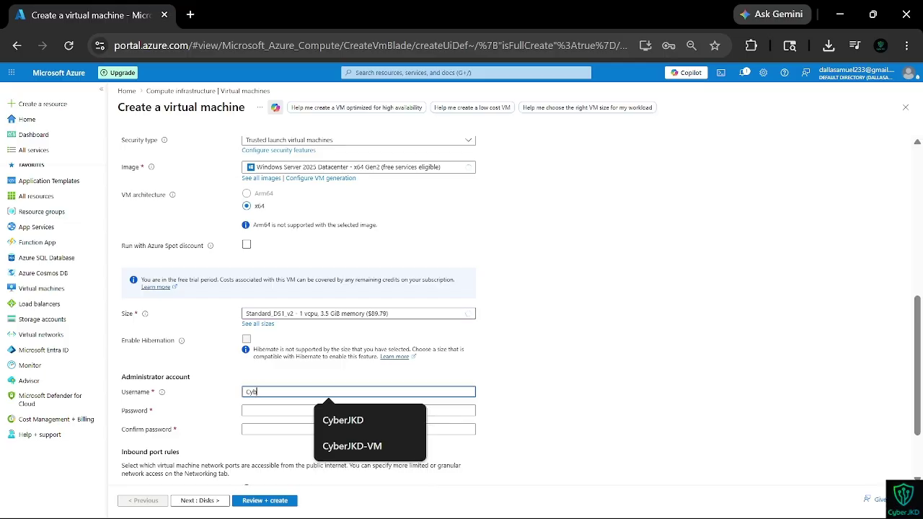
pyautogui.write('erJKD-VM')
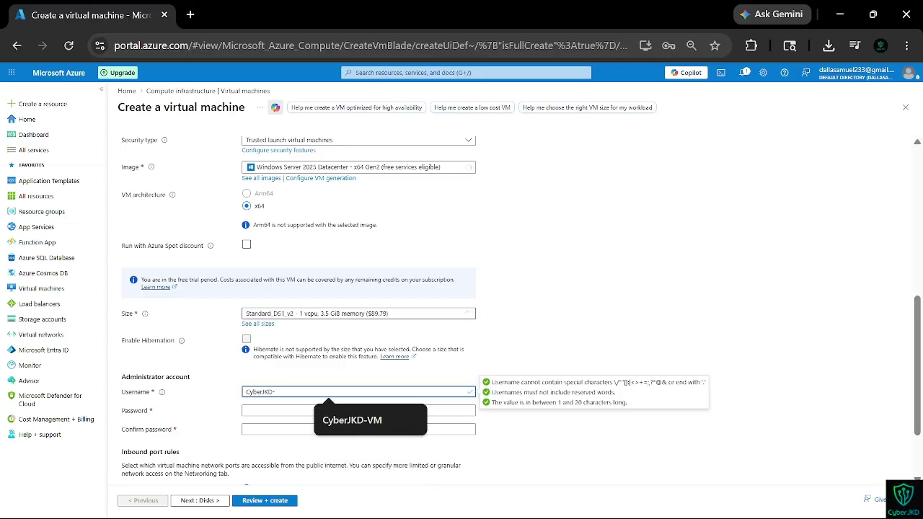
pyautogui.click(275, 409)
pyautogui.write('P')
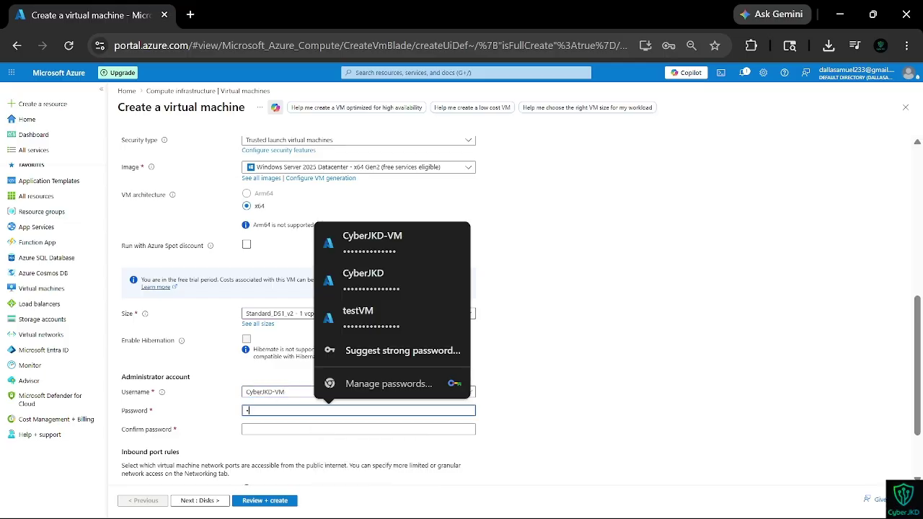
pyautogui.write('w')
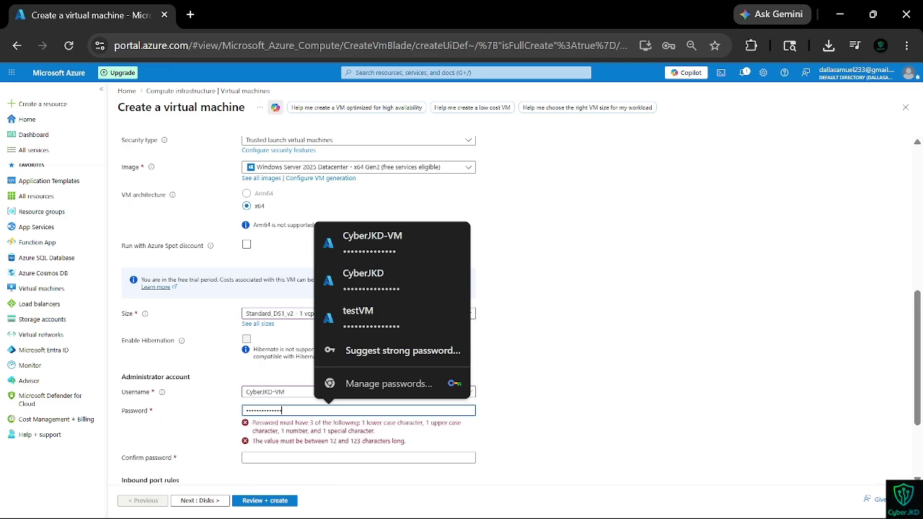
pyautogui.scroll(-1, 270, 414)
pyautogui.click(276, 387)
pyautogui.write('•••')
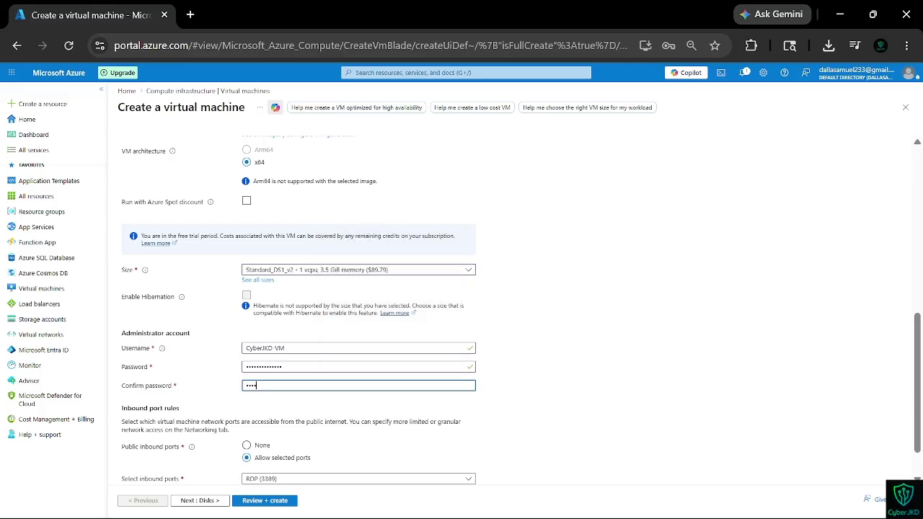
pyautogui.write('sw')
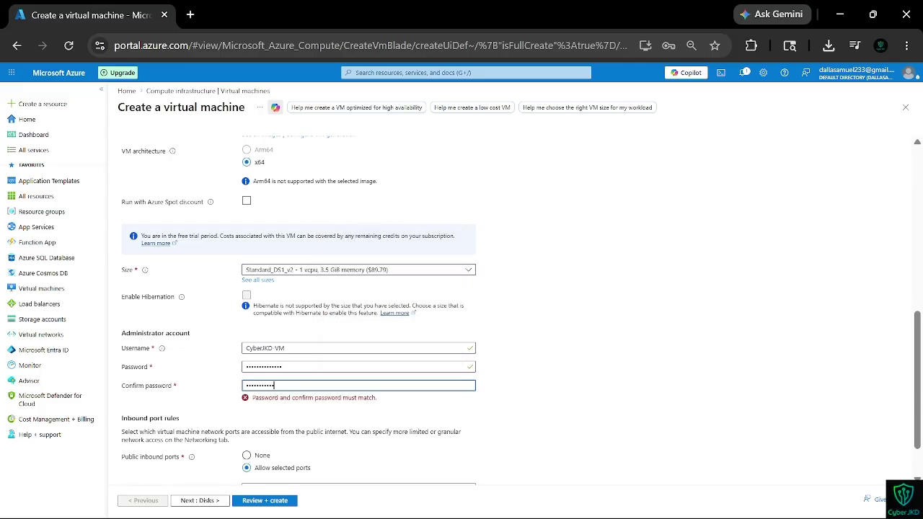
pyautogui.write('•')
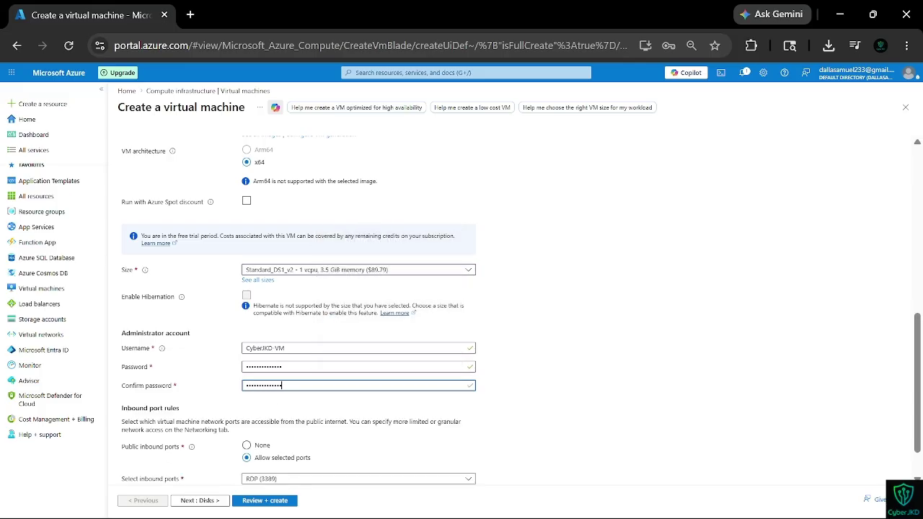
pyautogui.scroll(-1, 278, 389)
pyautogui.click(263, 499)
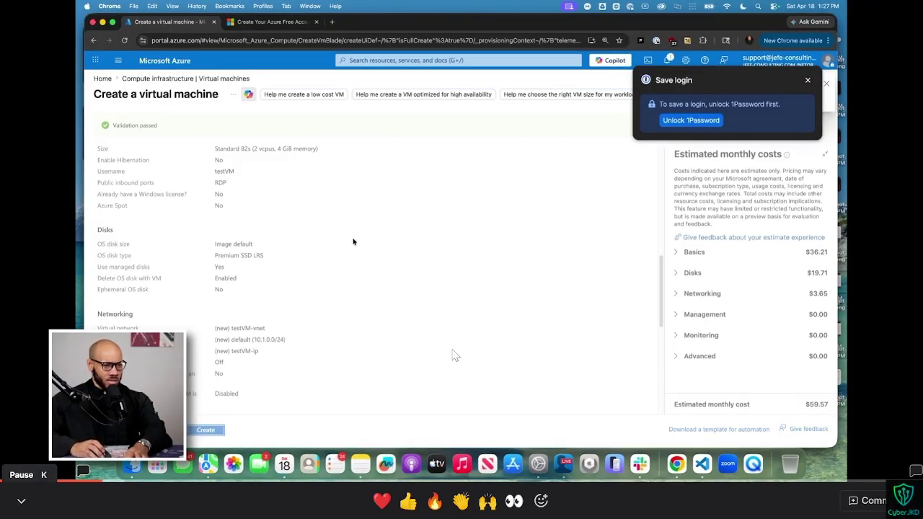
# Step: Switch between virtual desktops, ending on the tutorial video desktop
pyautogui.press('ctrl+super+Right')
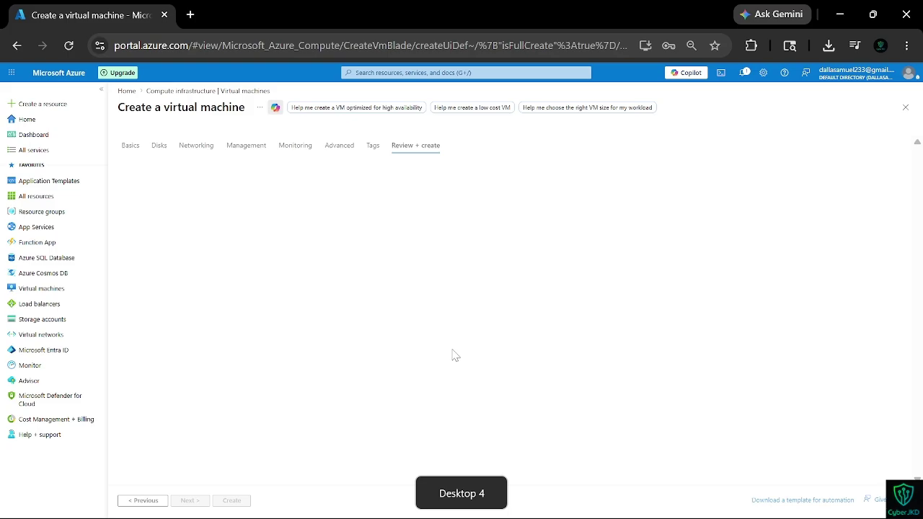
pyautogui.press('ctrl+super+Left')
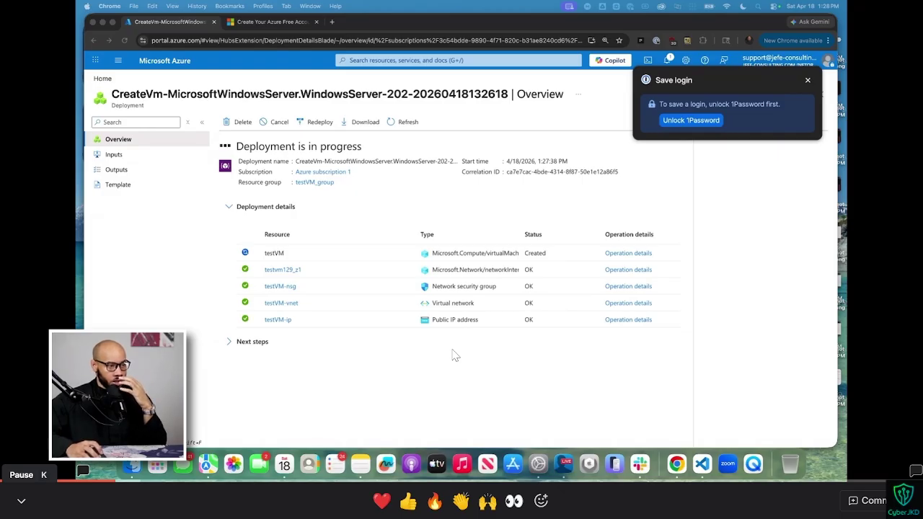
pyautogui.press('super+t')
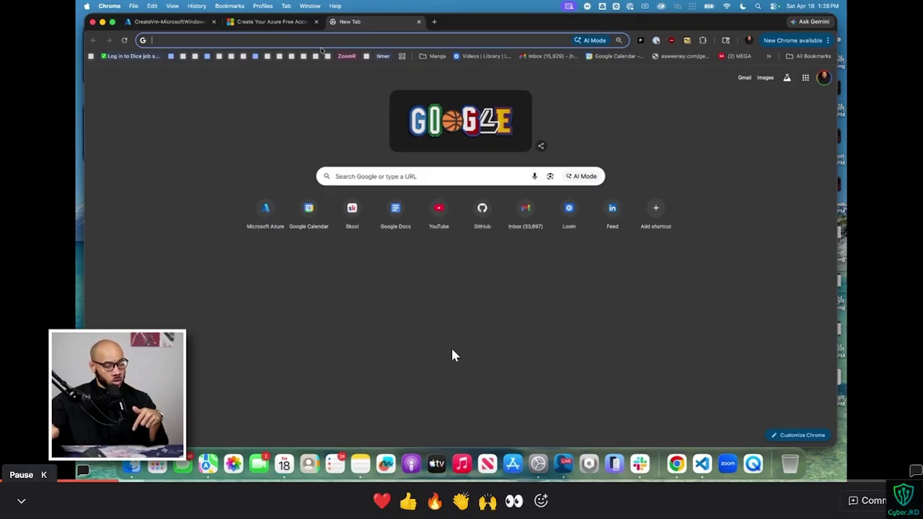
pyautogui.write('anydesk')
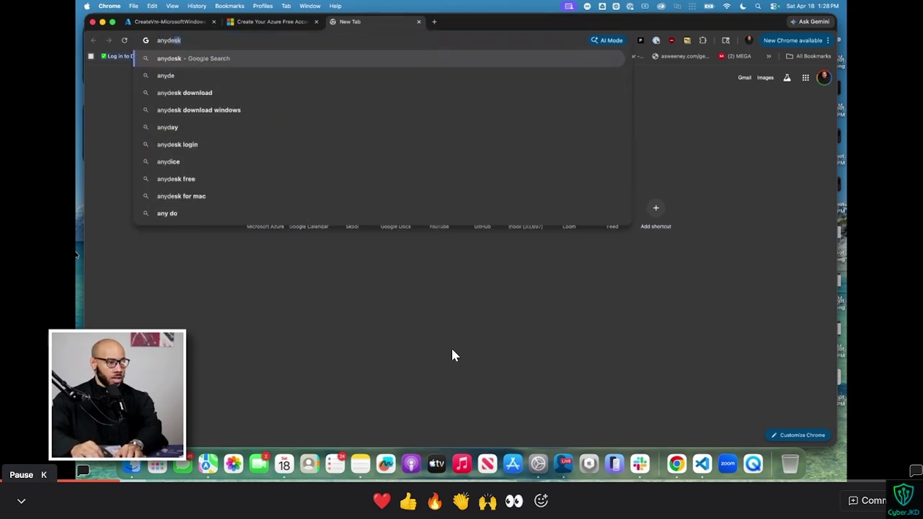
pyautogui.press('Return')
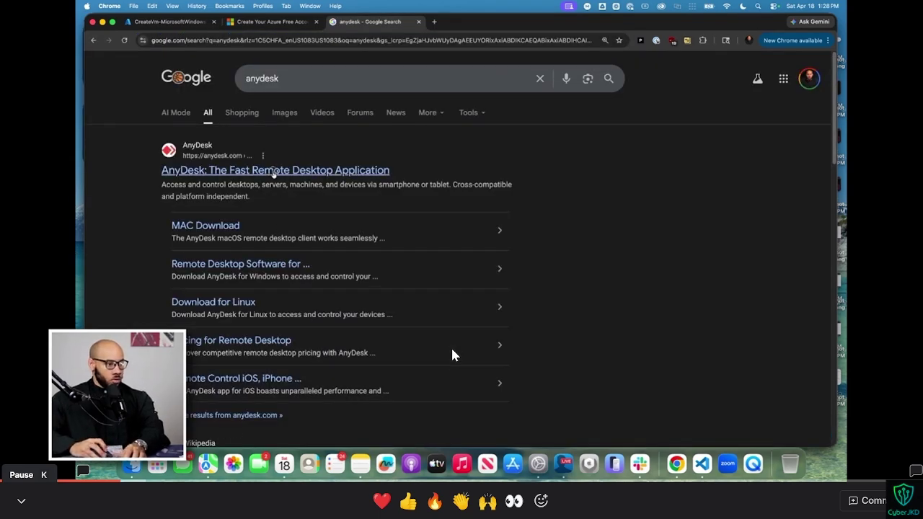
pyautogui.click(273, 174)
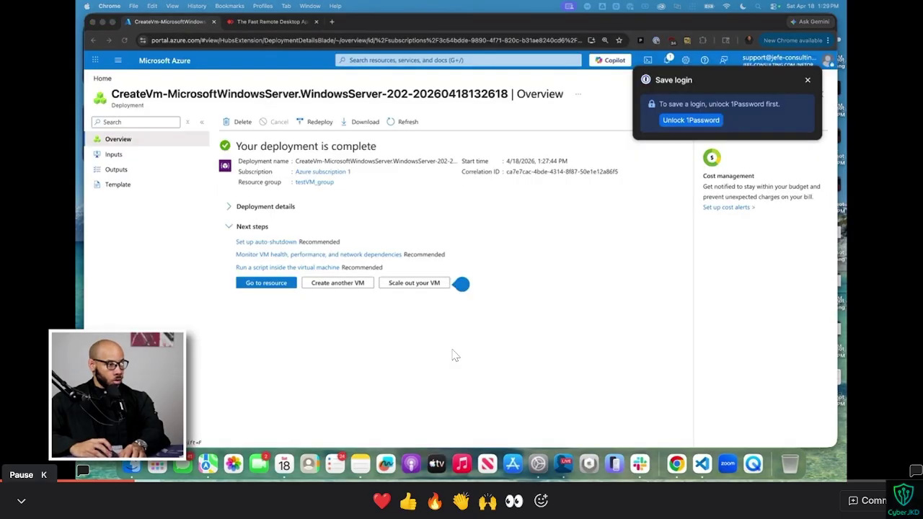
# Step: Pause and resume the tutorial, then return to the desktop showing the Review + create tab
pyautogui.click(454, 354)
pyautogui.hotkey('ctrl', 'Right')
pyautogui.hotkey('ctrl', 'Left')
pyautogui.click(454, 355)
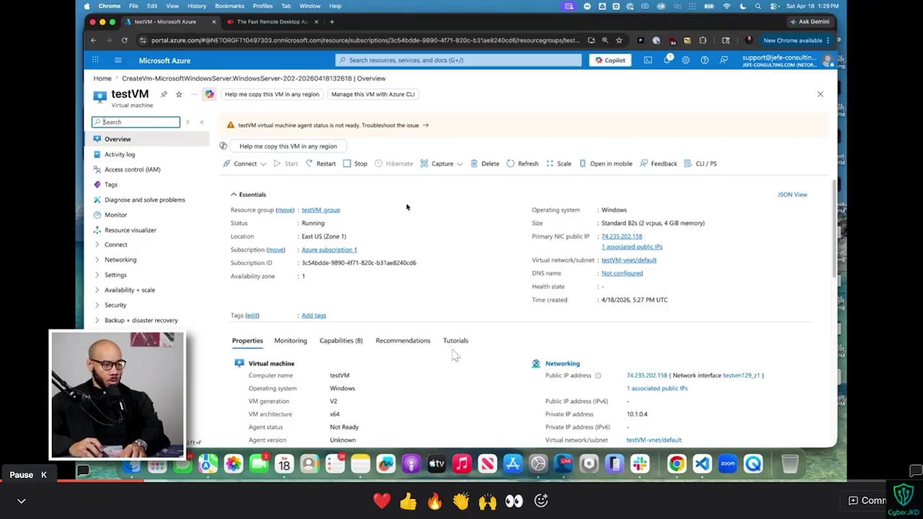
pyautogui.press('ctrl+super+Right')
pyautogui.press('ctrl+super+Left')
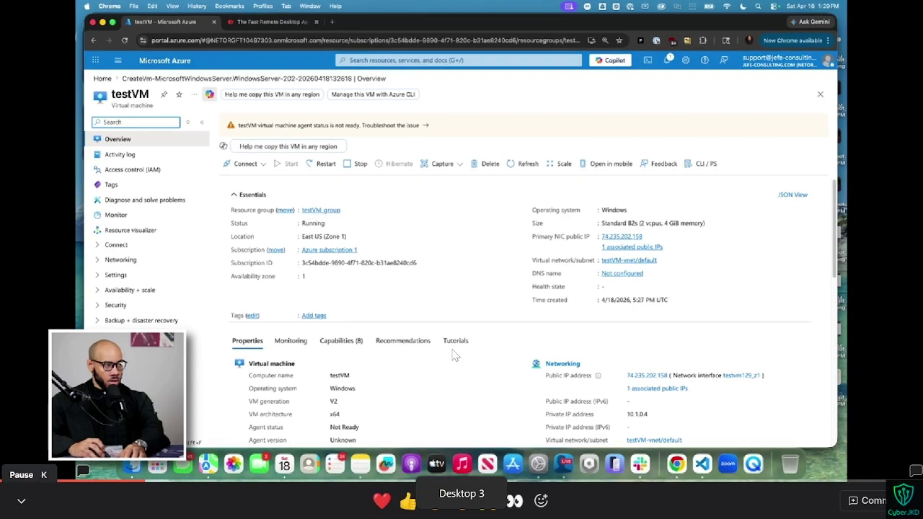
pyautogui.press('ctrl+super+Right')
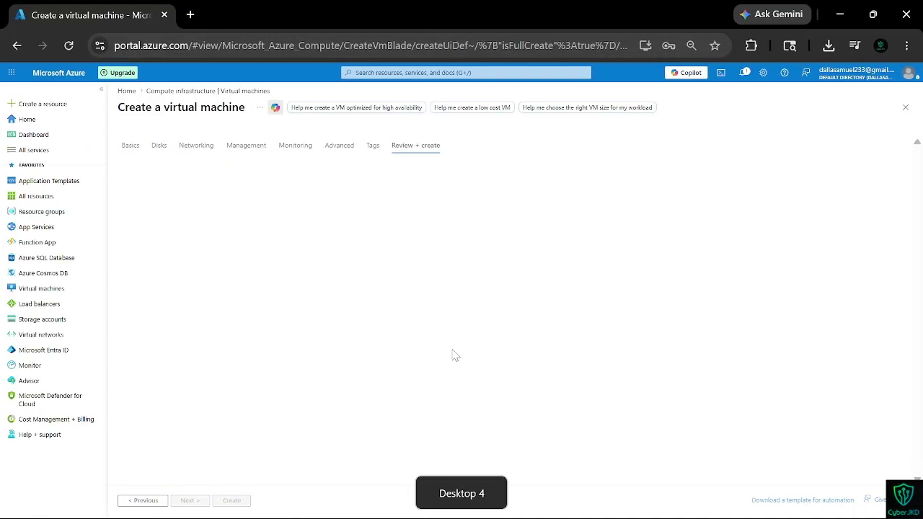
# Step: Pause the tutorial, discard the unfinished VM form, and start Create > Virtual machine again
pyautogui.press('ctrl+super+Left')
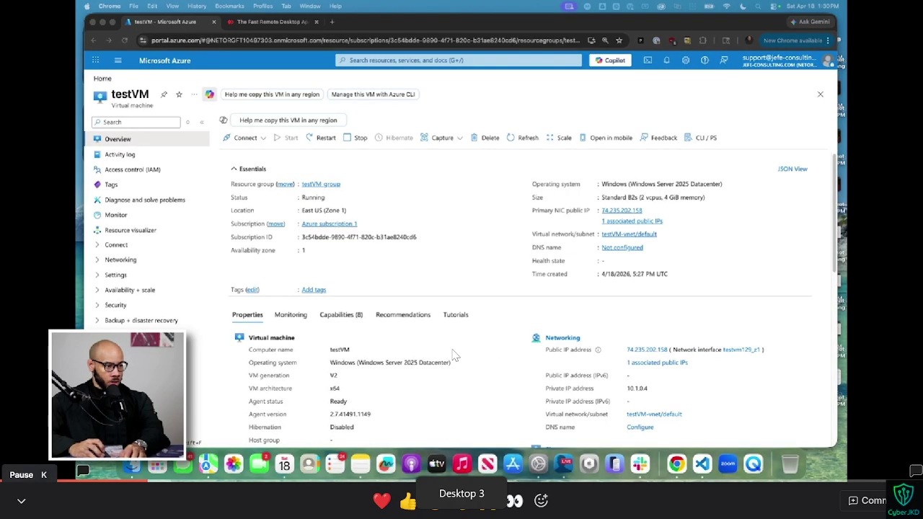
pyautogui.press('k')
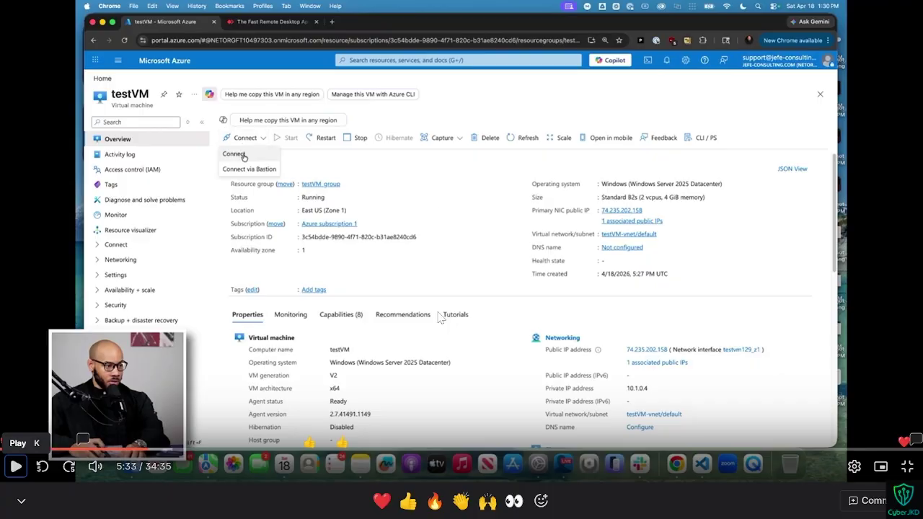
pyautogui.press('ctrl+super+Right')
pyautogui.press('Escape')
pyautogui.press('Escape')
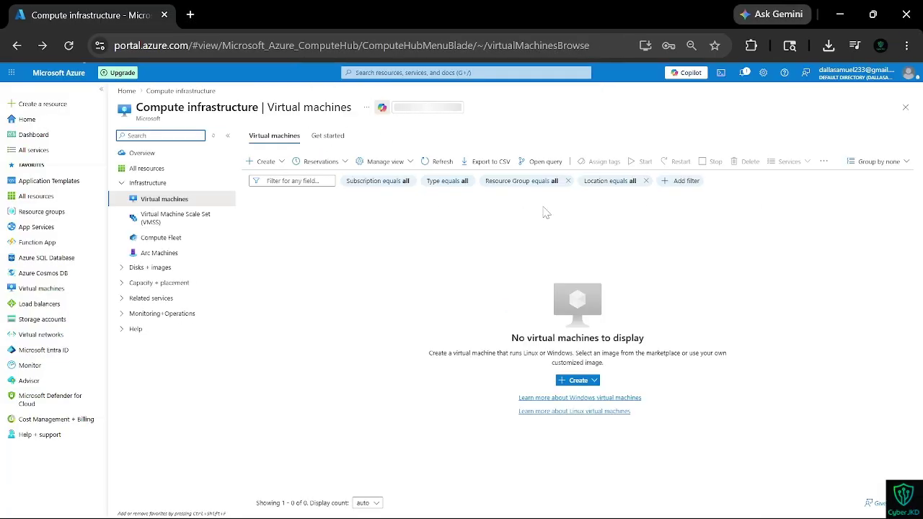
pyautogui.click(573, 382)
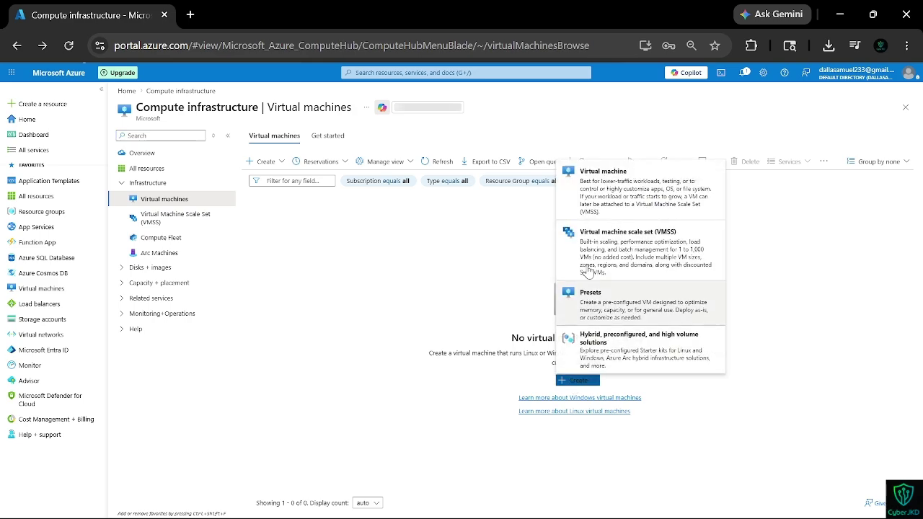
pyautogui.click(582, 216)
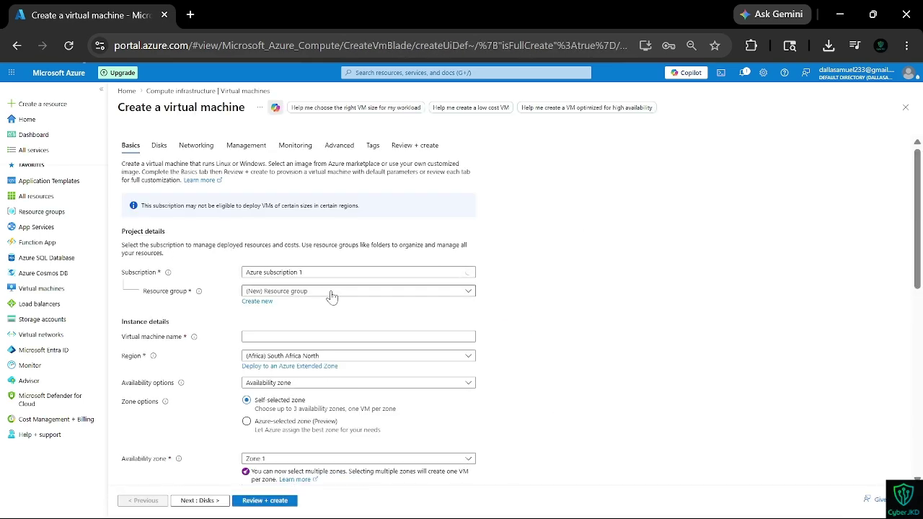
# Step: Filter resource groups for 'Dalla' and enter 'DallaVM' as the virtual machine name
pyautogui.click(326, 292)
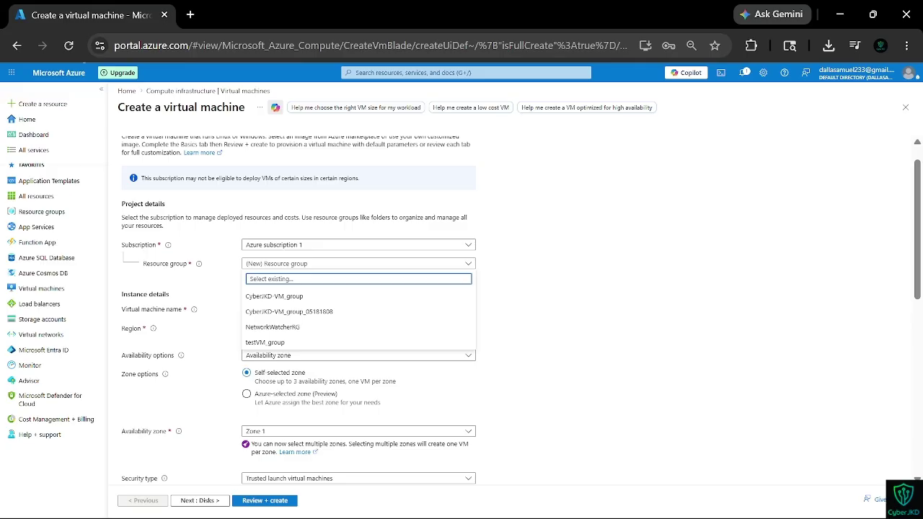
pyautogui.write('test')
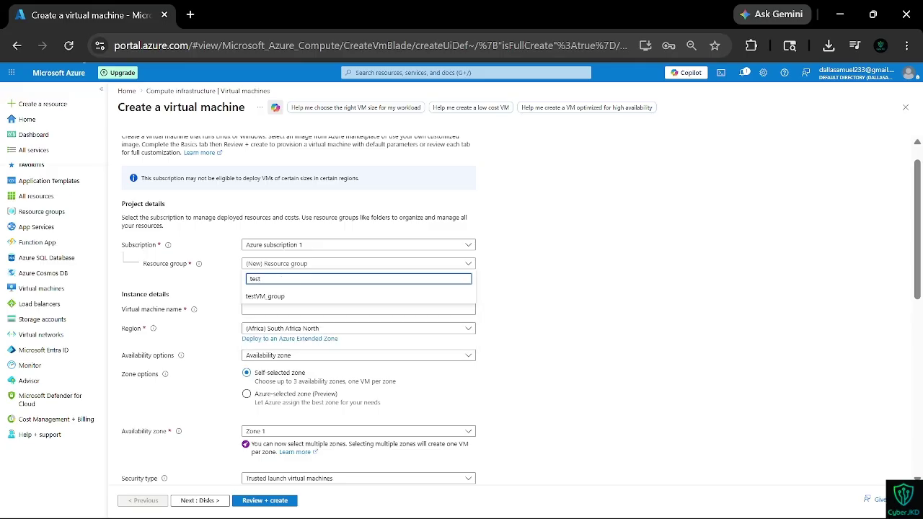
pyautogui.press('BackSpace')
pyautogui.press('BackSpace')
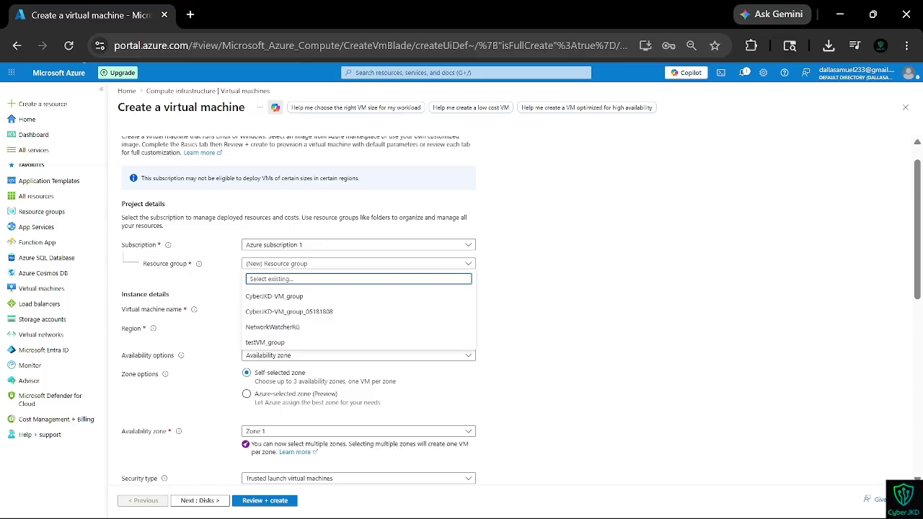
pyautogui.write('D')
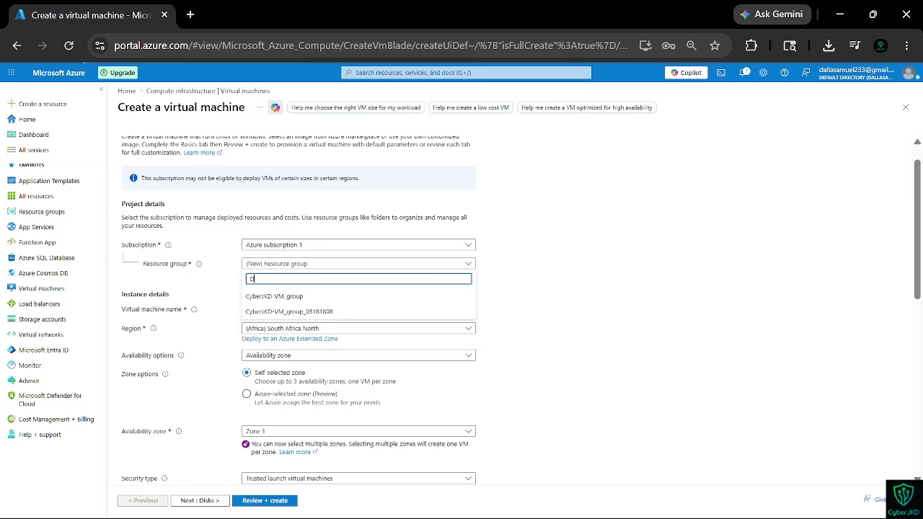
pyautogui.write('allaVM')
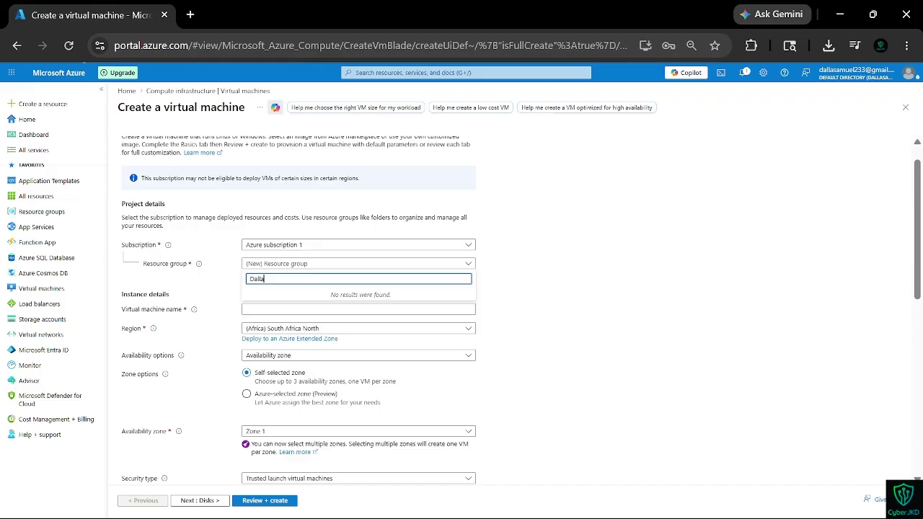
pyautogui.click(308, 310)
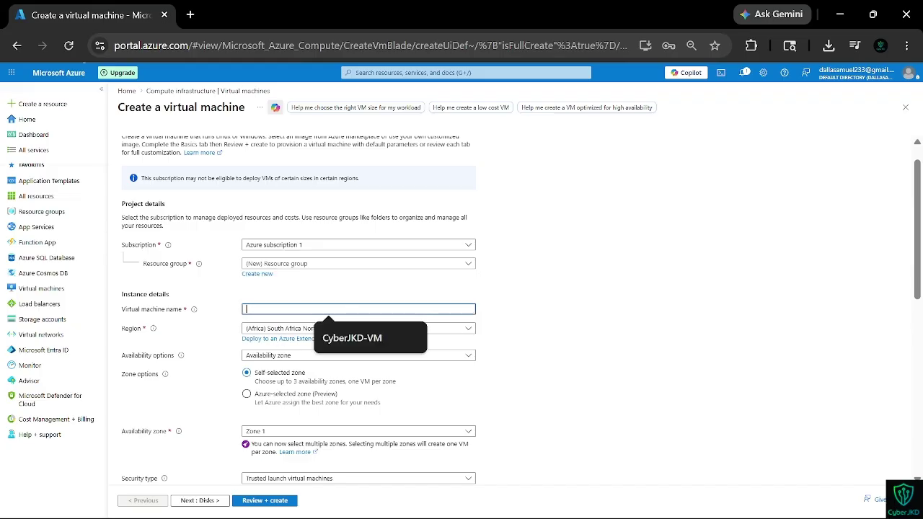
pyautogui.write('Dalla')
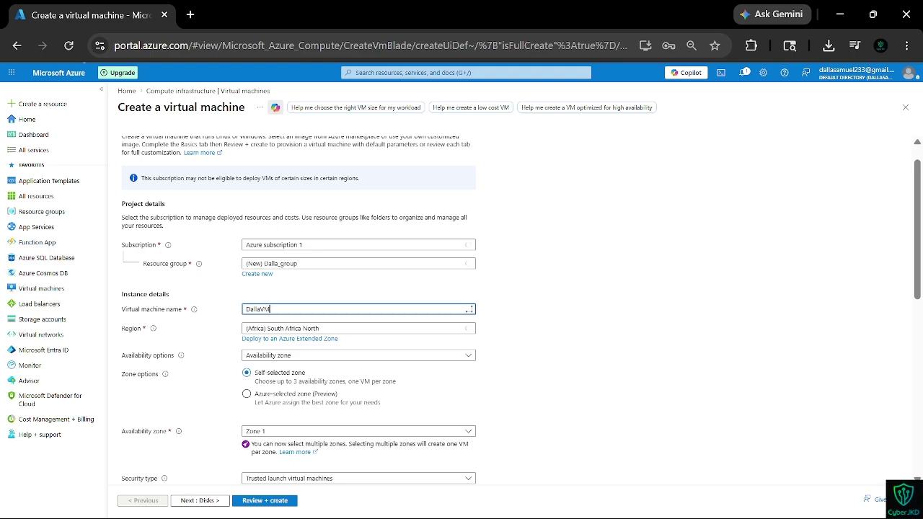
pyautogui.write('VM')
# Step: Enter CyberJKD-VM and look over the availability and region options without changing them
pyautogui.scroll(-5, 302, 362)
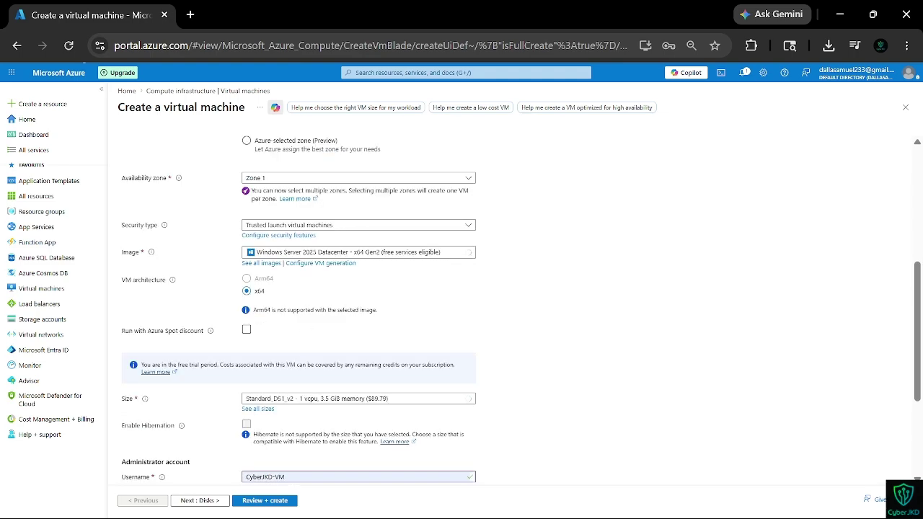
pyautogui.scroll(-3, 301, 363)
pyautogui.click(313, 325)
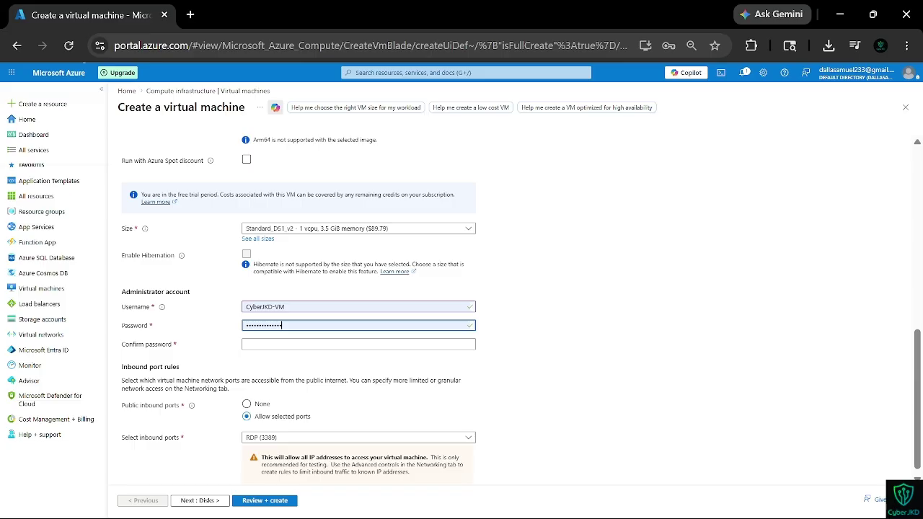
pyautogui.scroll(1, 310, 354)
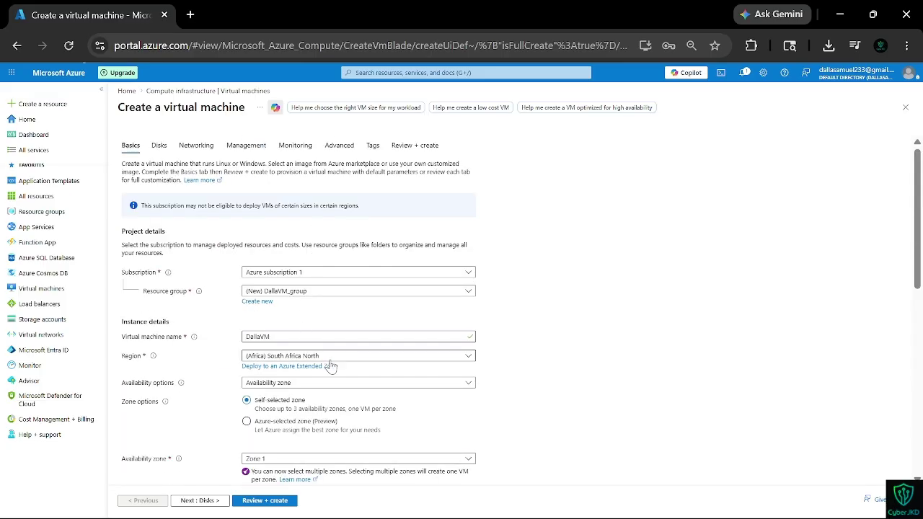
pyautogui.write('C')
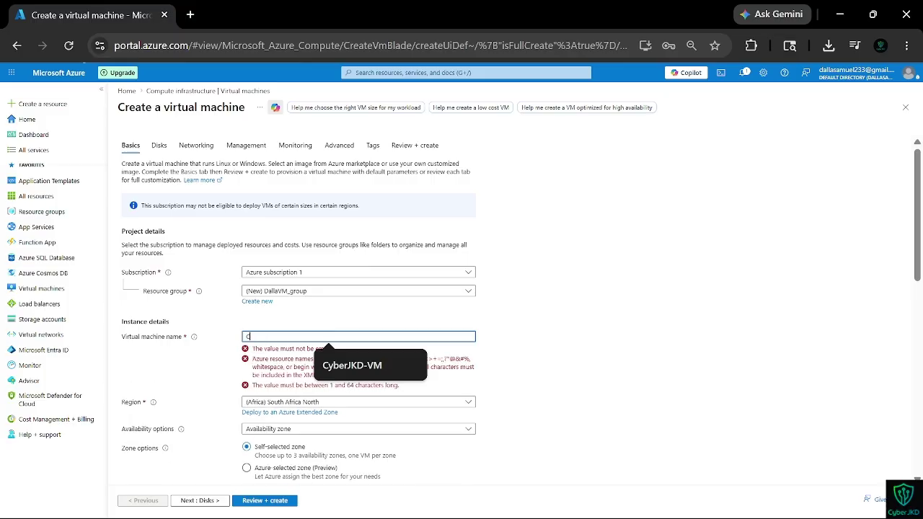
pyautogui.write('yberJKD-VM')
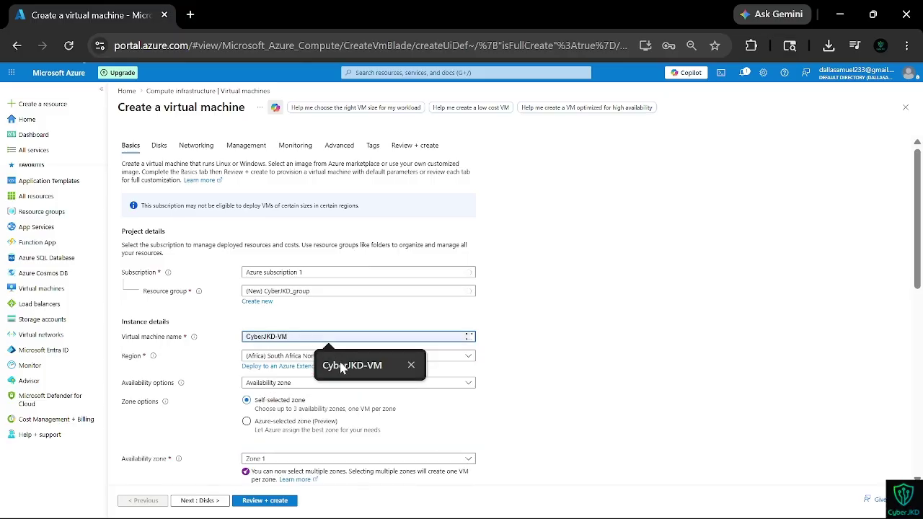
pyautogui.scroll(-1, 339, 366)
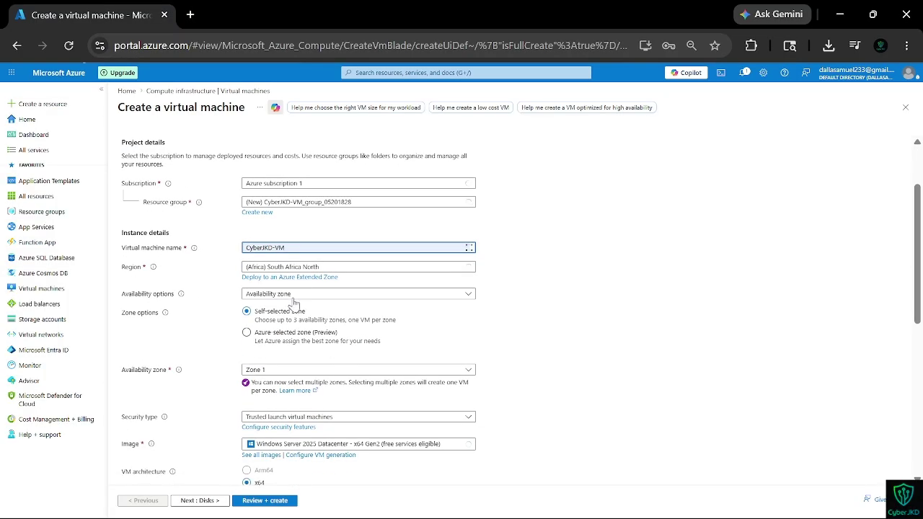
pyautogui.scroll(-1, 318, 344)
pyautogui.click(268, 254)
pyautogui.click(270, 227)
pyautogui.click(225, 299)
# Step: Check the VM sizes, confirm the administrator password, and proceed to Review + create
pyautogui.scroll(-2, 237, 305)
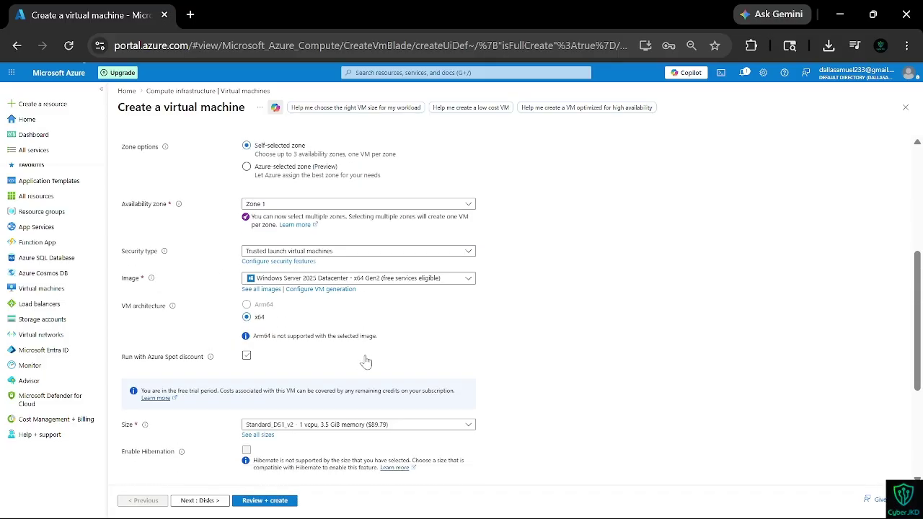
pyautogui.scroll(-2, 328, 428)
pyautogui.click(284, 324)
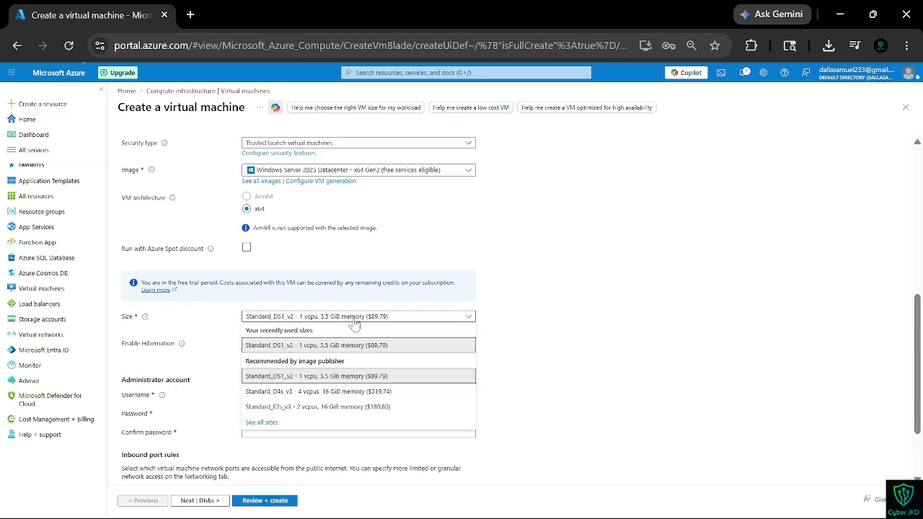
pyautogui.scroll(-2, 338, 389)
pyautogui.click(256, 339)
pyautogui.write('•••••')
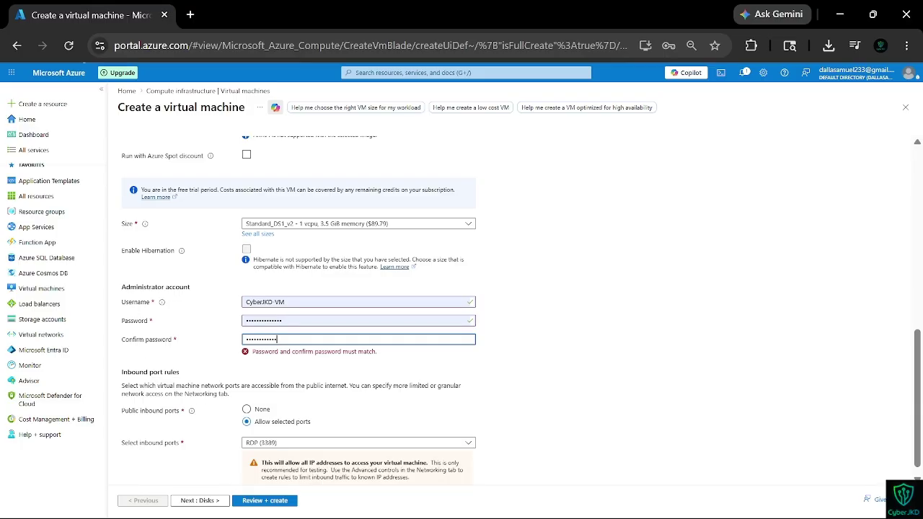
pyautogui.write('•')
pyautogui.click(279, 500)
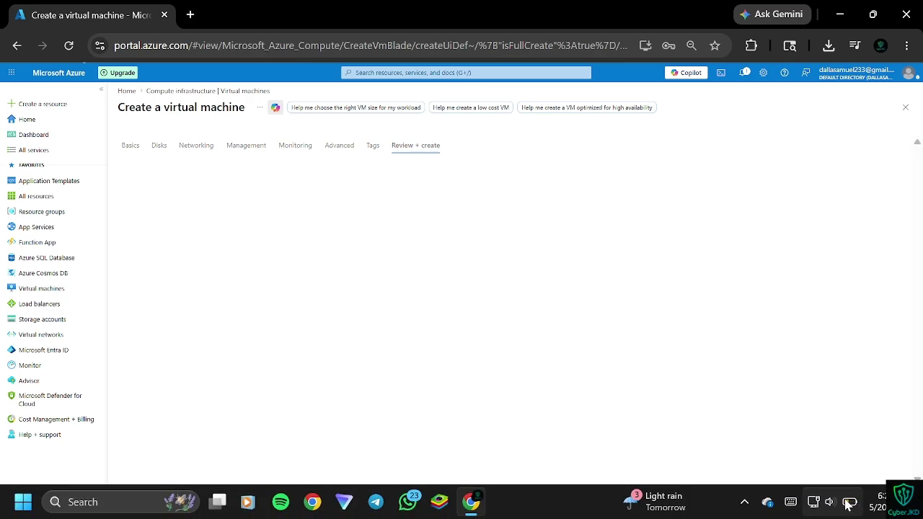
# Step: Scroll through the passed validation summary and create the CyberJKD-VM virtual machine
pyautogui.moveTo(834, 491)
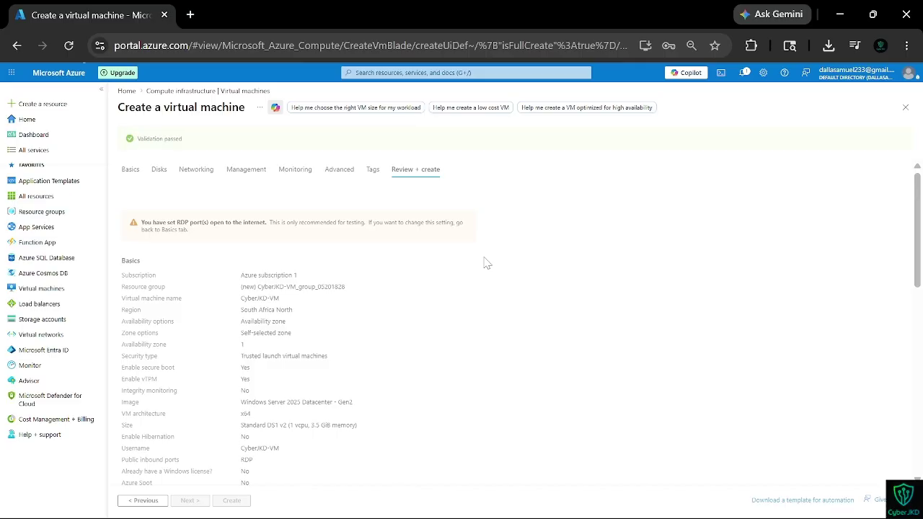
pyautogui.scroll(-6, 486, 264)
pyautogui.scroll(-3, 199, 377)
pyautogui.click(230, 500)
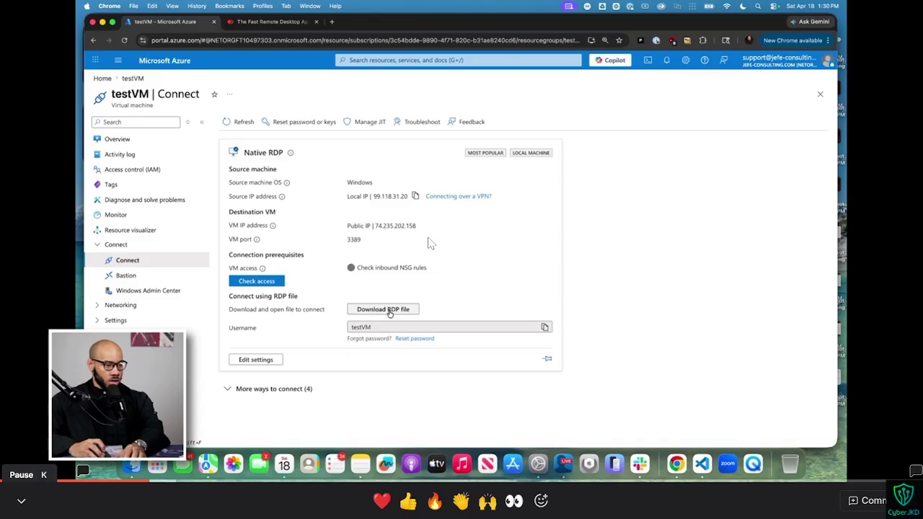
# Step: Pause the tutorial video and return to the Azure portal's completed deployment page
pyautogui.click(387, 309)
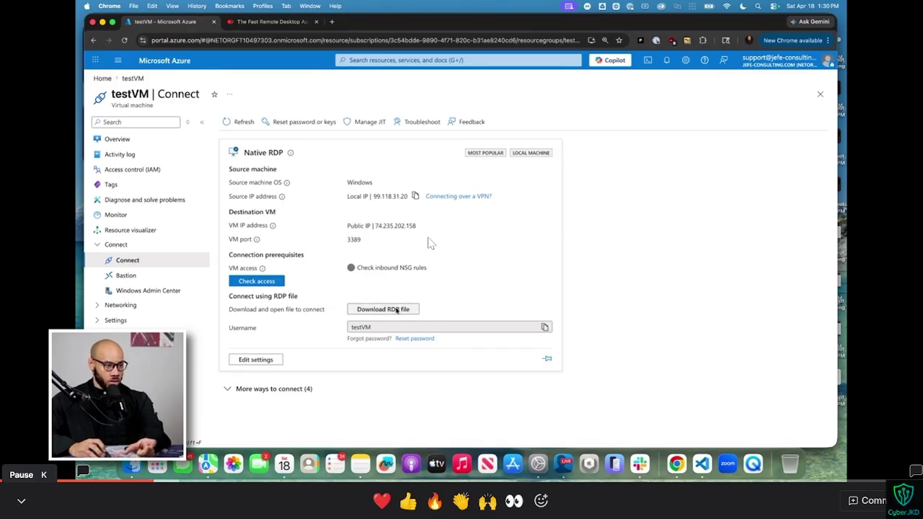
pyautogui.click(396, 310)
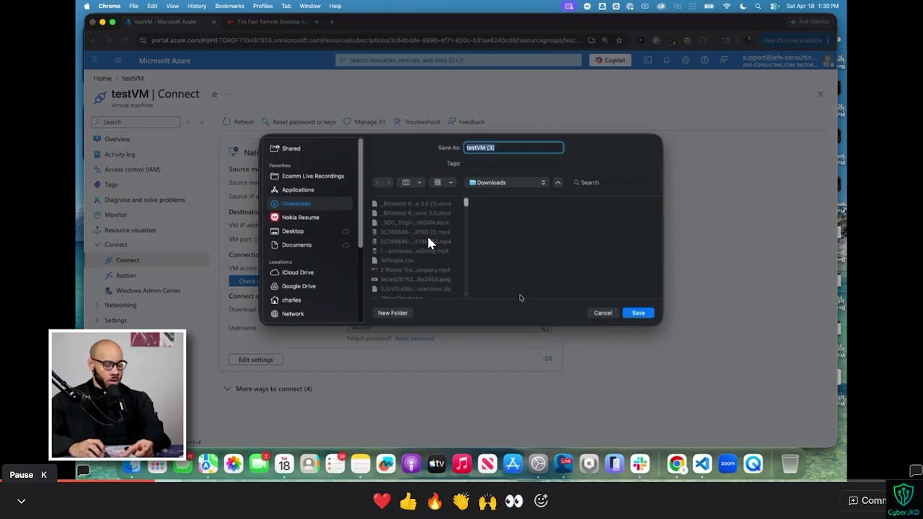
pyautogui.click(624, 315)
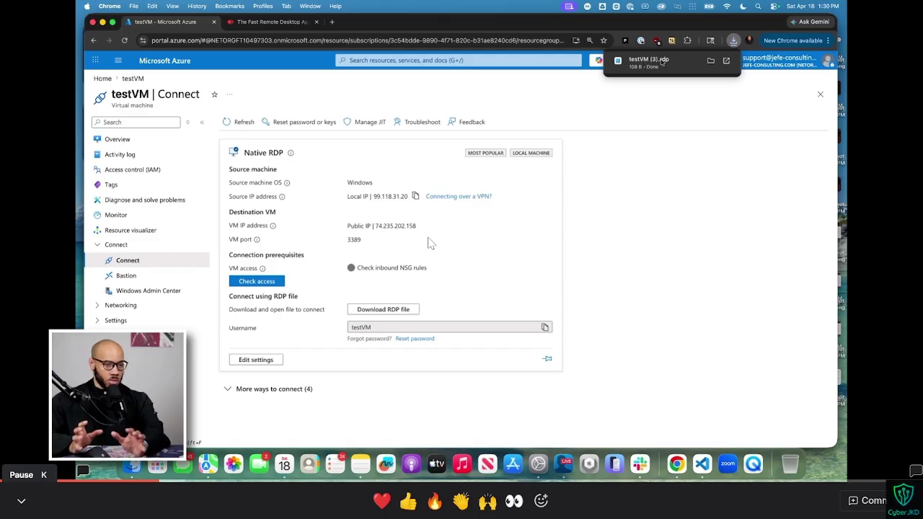
pyautogui.click(16, 466)
pyautogui.click(15, 467)
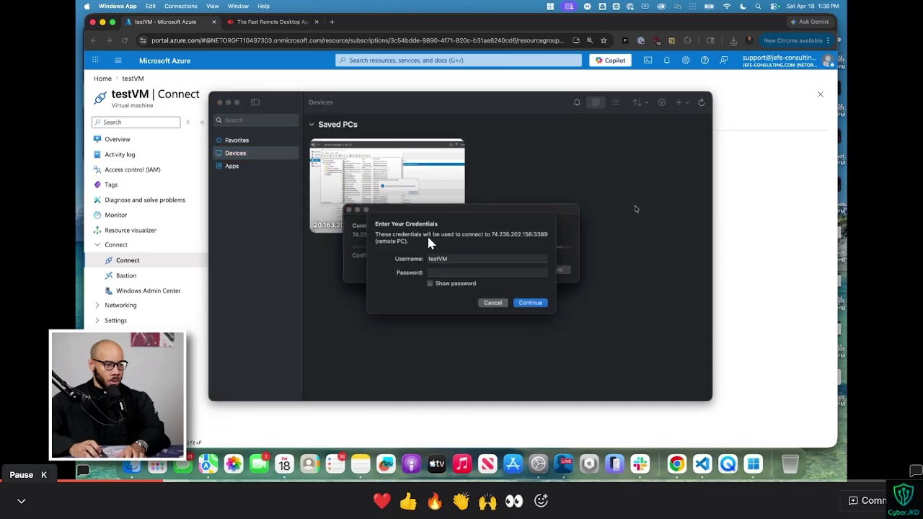
pyautogui.click(15, 467)
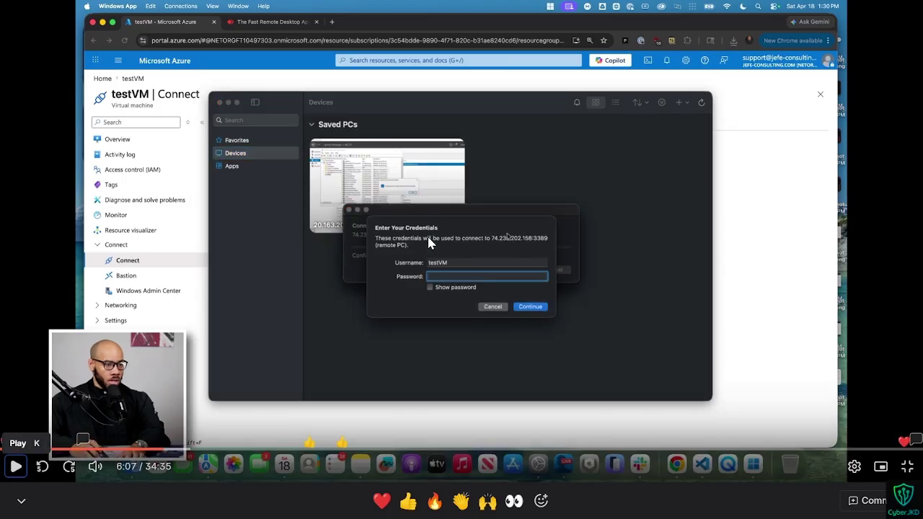
pyautogui.press('ctrl+super+Right')
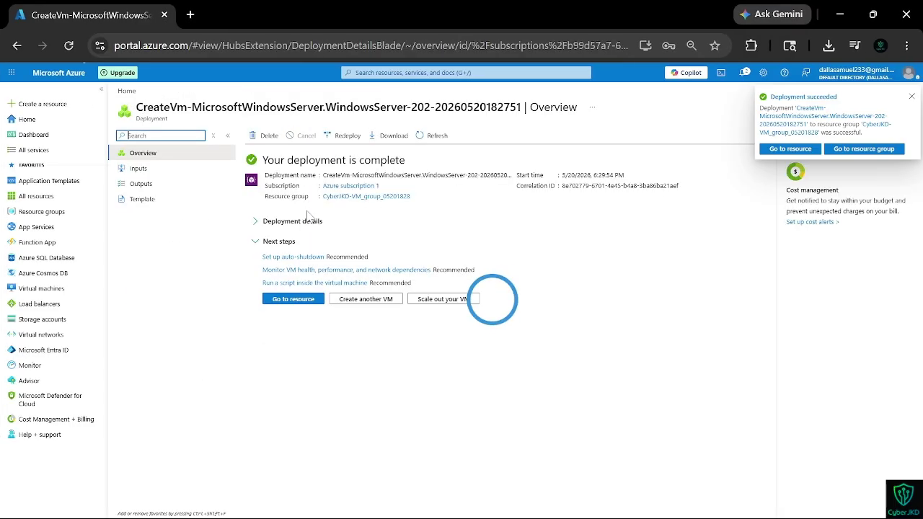
# Step: Open the new CyberJKD-VM resource and go to its native RDP Connect page
pyautogui.click(288, 301)
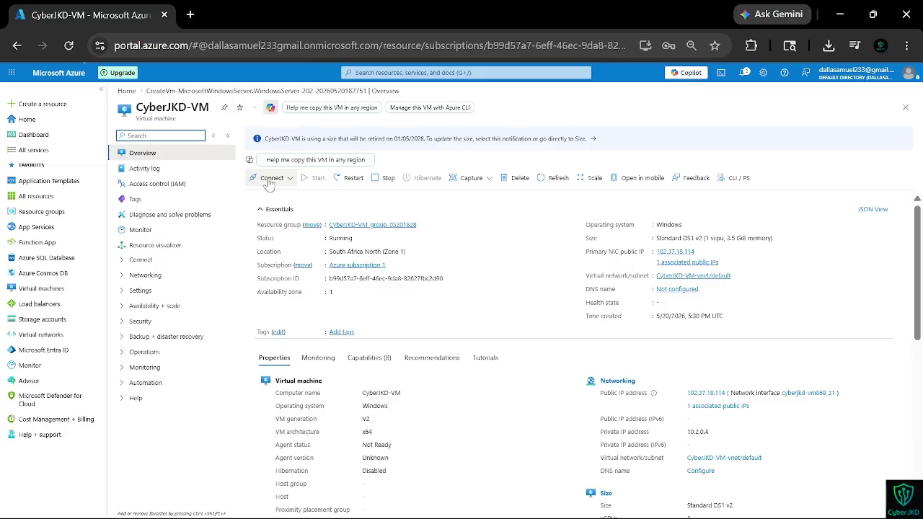
pyautogui.click(272, 180)
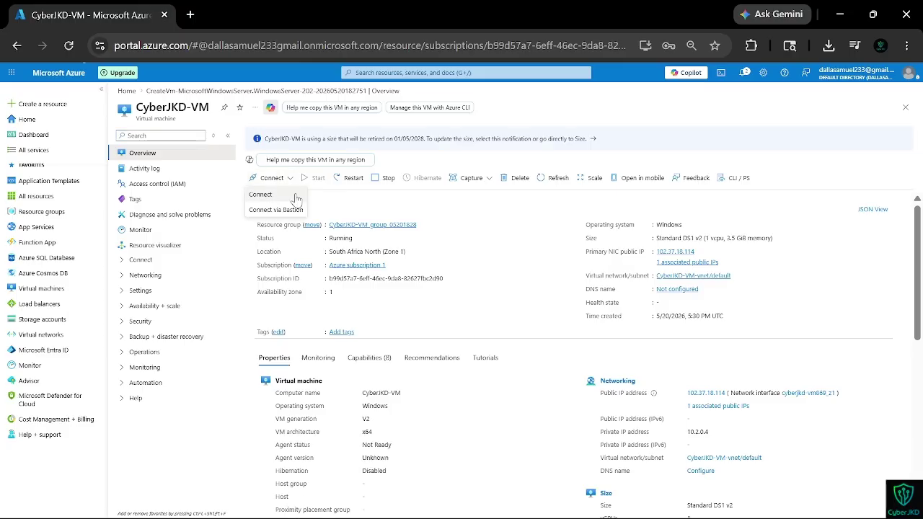
pyautogui.click(292, 196)
pyautogui.press('ctrl+super+Left')
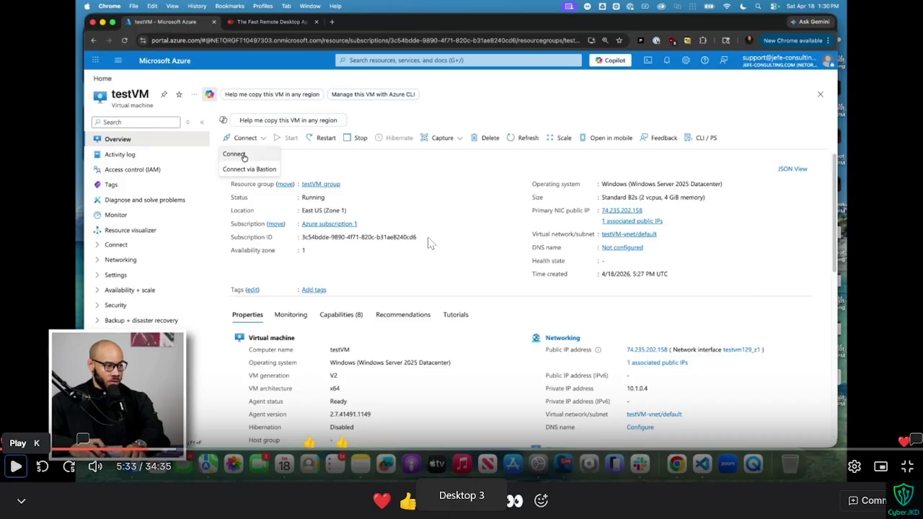
pyautogui.press('ctrl+super+Right')
# Step: Download CyberJKD-VM.rdp to Downloads, replacing the existing copy, and open it
pyautogui.click(425, 346)
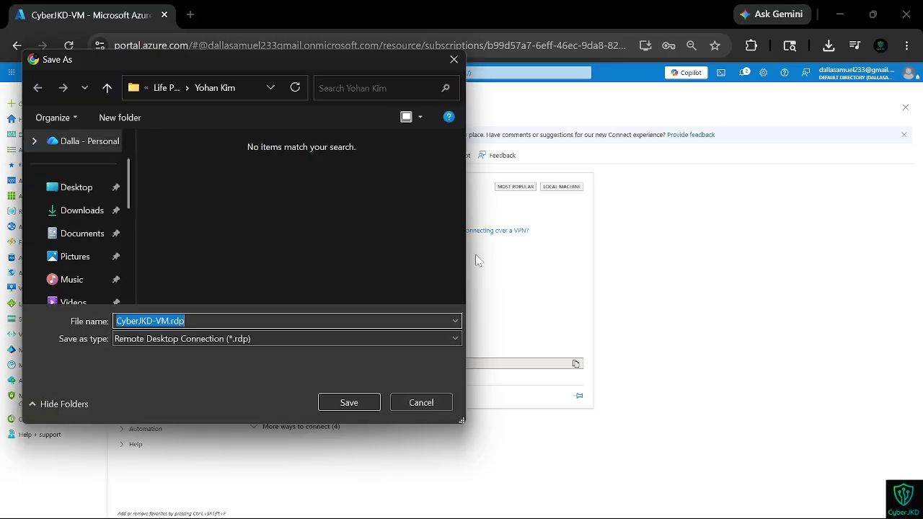
pyautogui.click(67, 211)
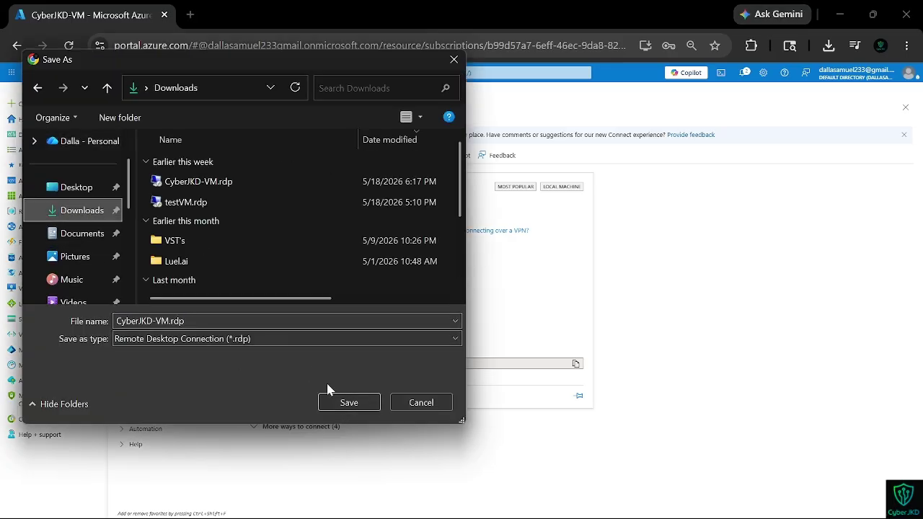
pyautogui.click(348, 403)
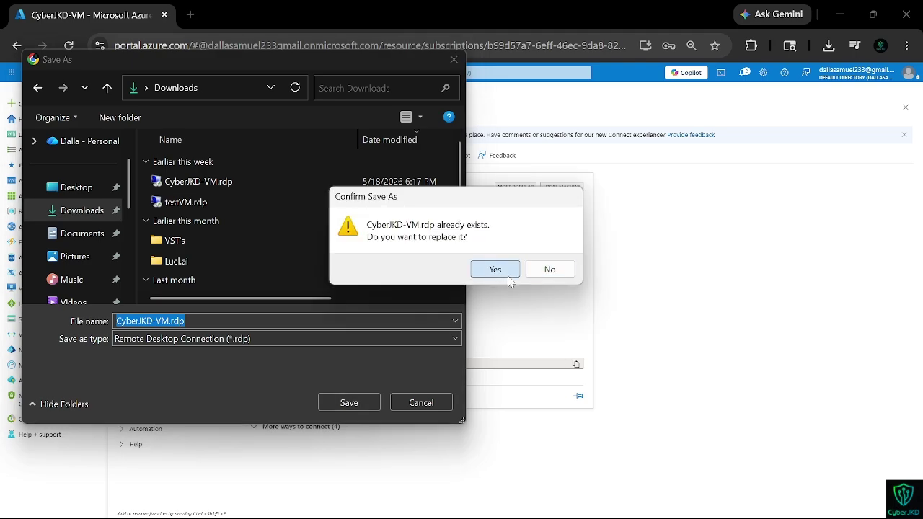
pyautogui.click(495, 268)
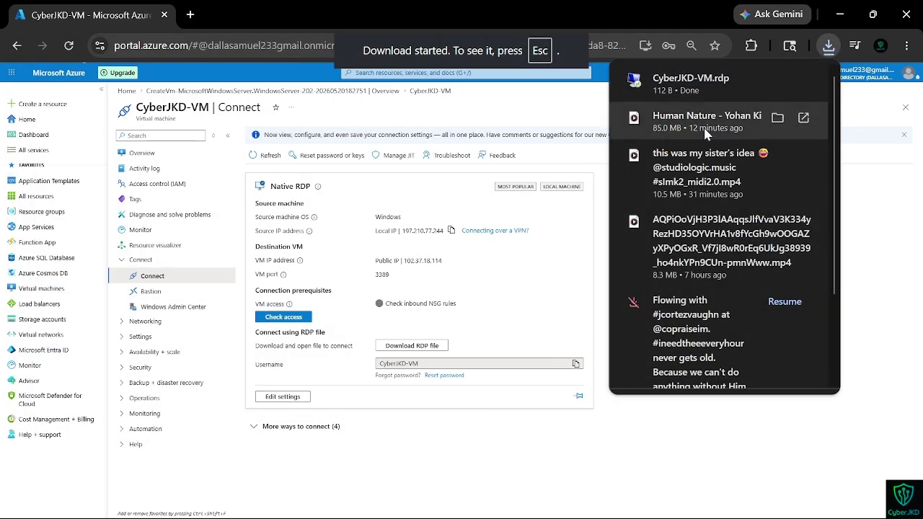
pyautogui.click(690, 82)
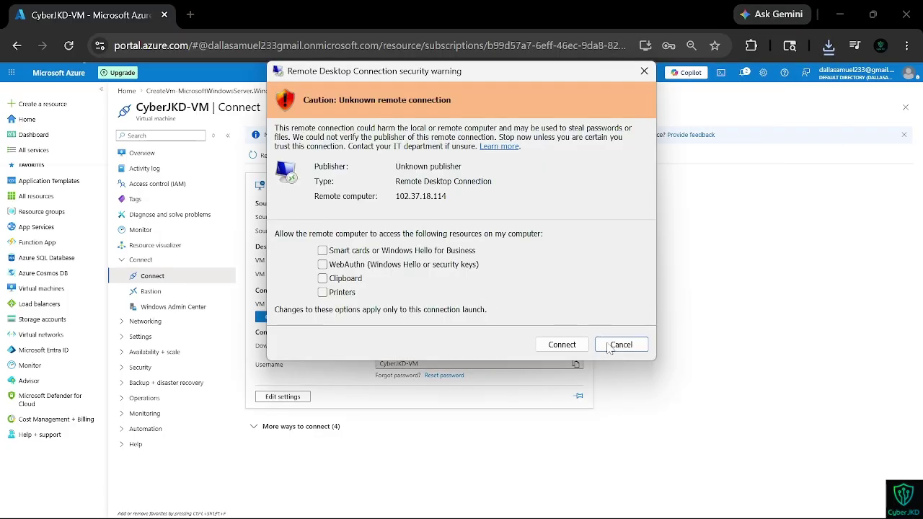
# Step: Accept the connection warning, sign in with the VM account's password, and accept the certificate
pyautogui.click(580, 344)
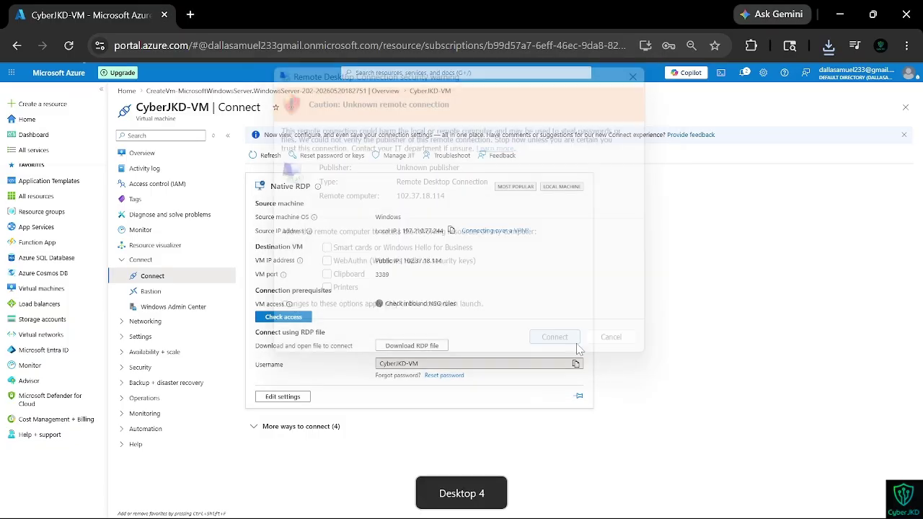
pyautogui.write('Password123!@#')
pyautogui.press('Return')
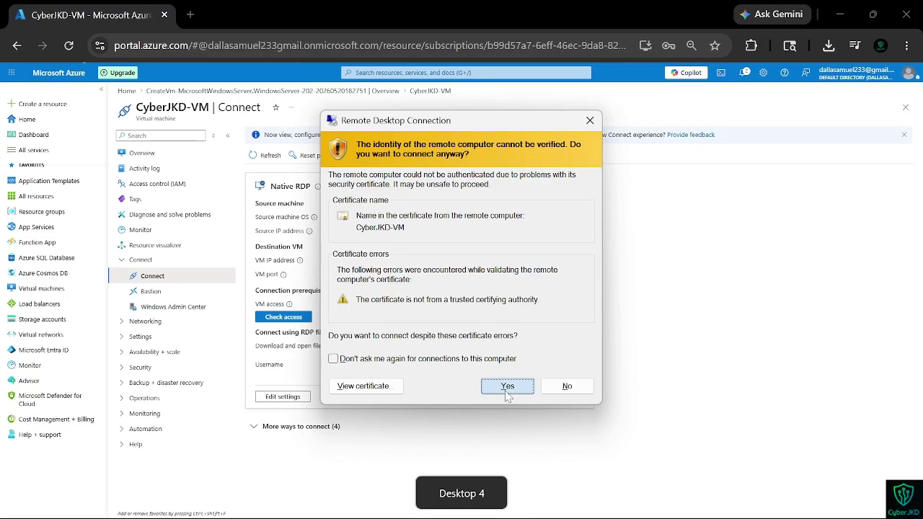
pyautogui.click(507, 386)
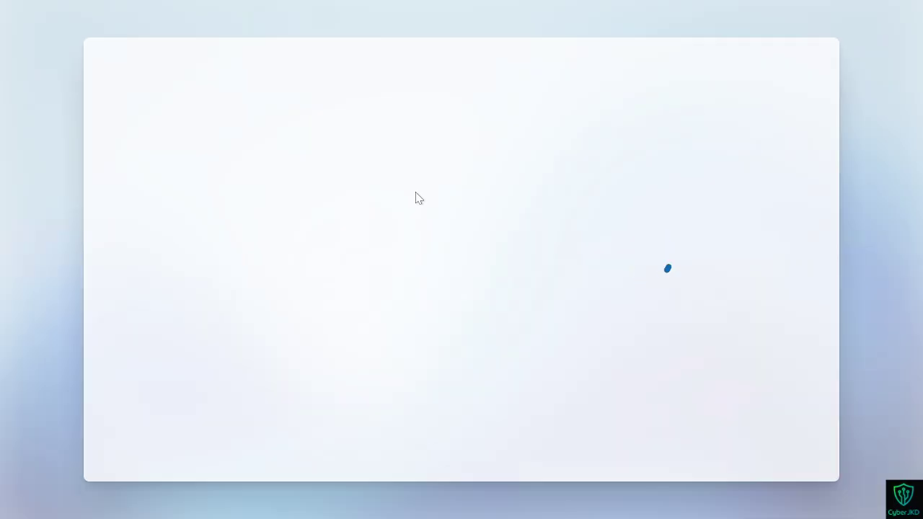
# Step: Alternate between the VM session and the tutorial video, pausing and resuming while sign-in completes
pyautogui.press('ctrl+super+Right')
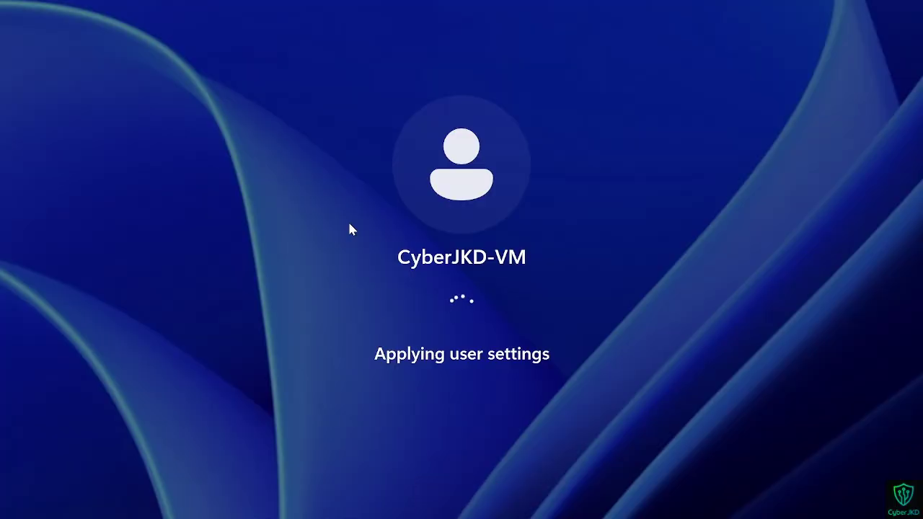
pyautogui.press('ctrl+super+Left')
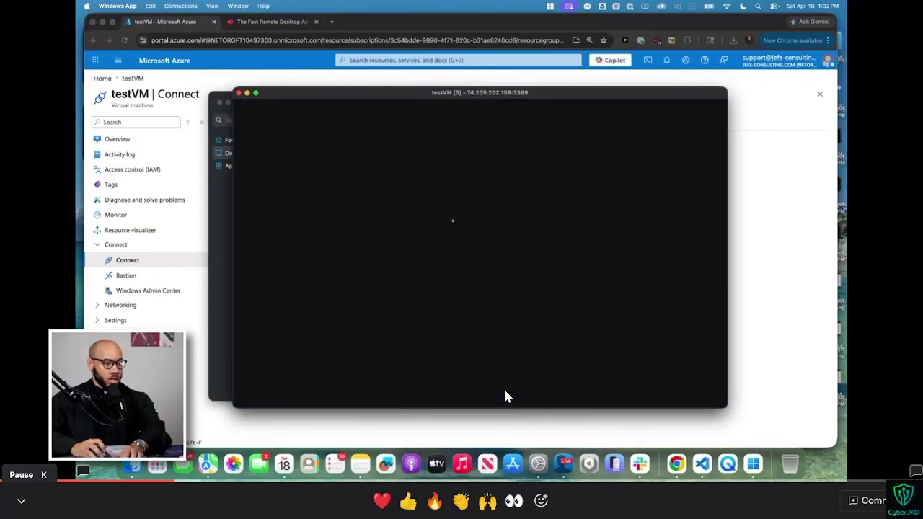
pyautogui.press('ctrl+super+Right')
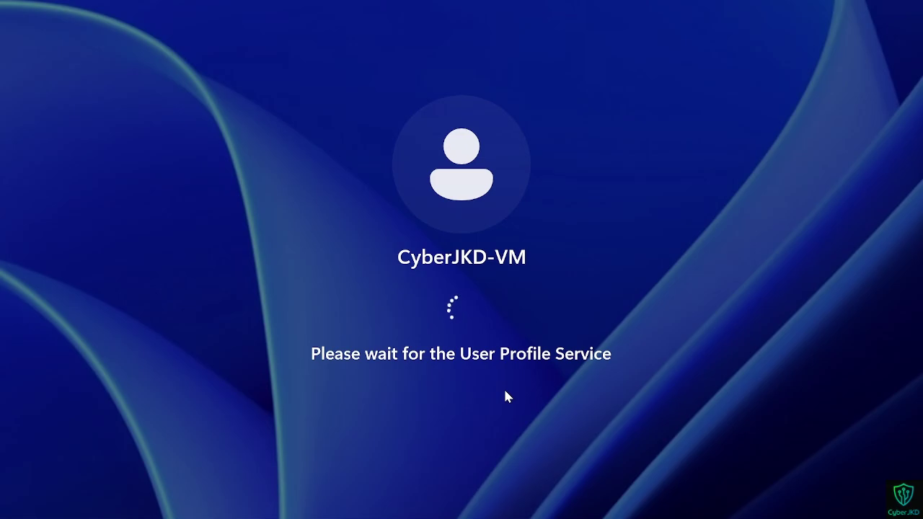
pyautogui.hotkey('ctrl', 'Left')
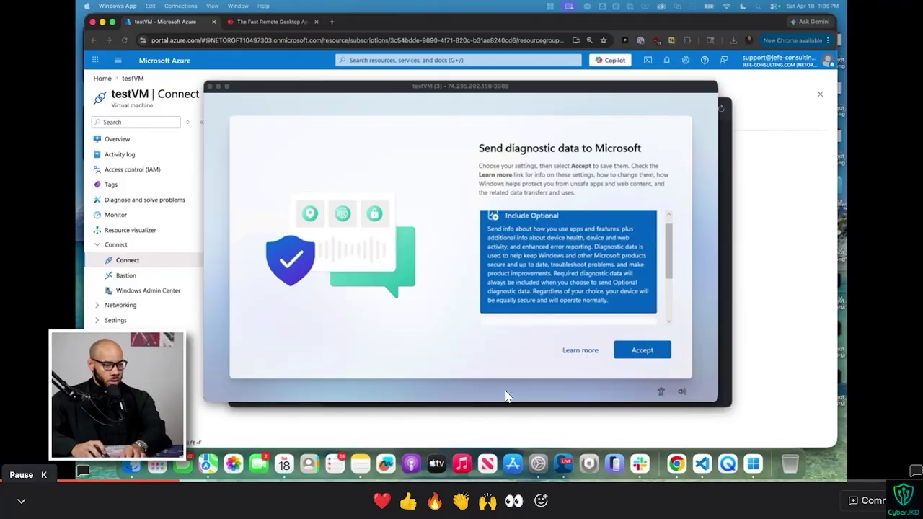
pyautogui.press('k')
pyautogui.press('k')
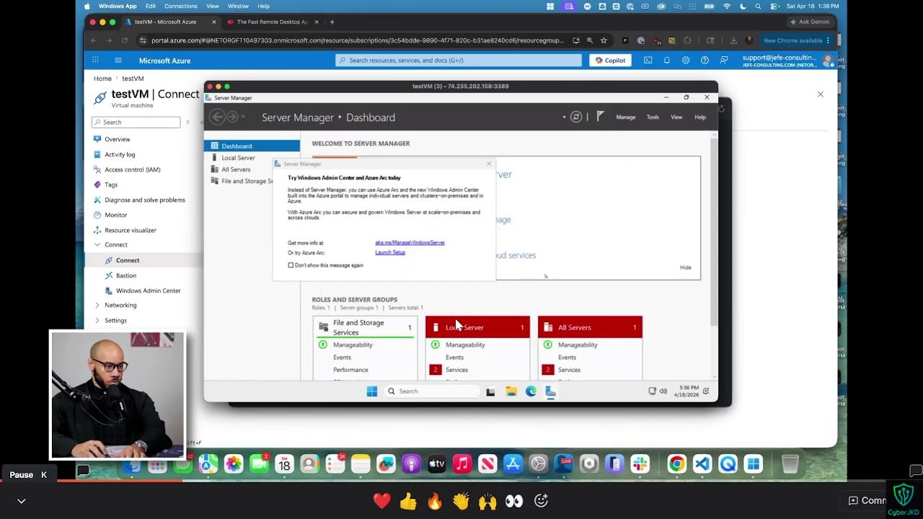
pyautogui.press('space')
pyautogui.press('ctrl+super+Right')
pyautogui.press('ctrl+super+Left')
pyautogui.press('space')
pyautogui.hotkey('ctrl', 'Right')
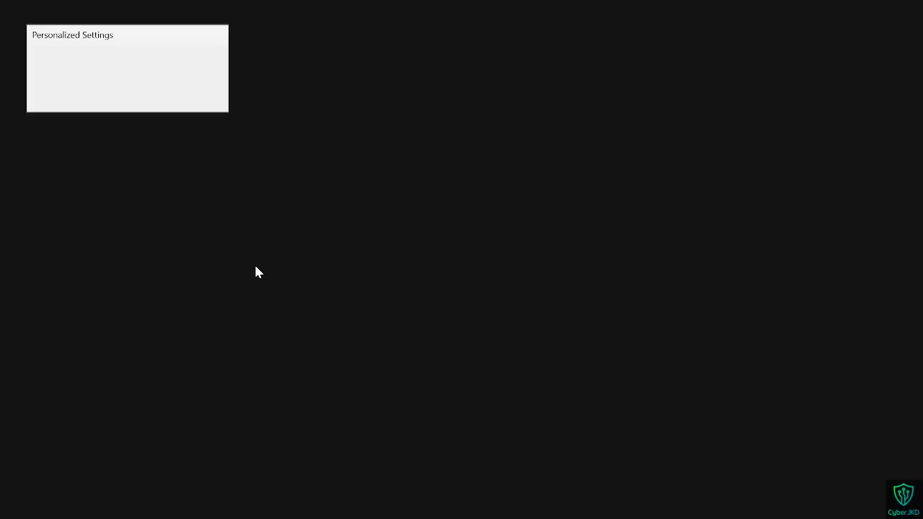
pyautogui.hotkey('ctrl', 'Left')
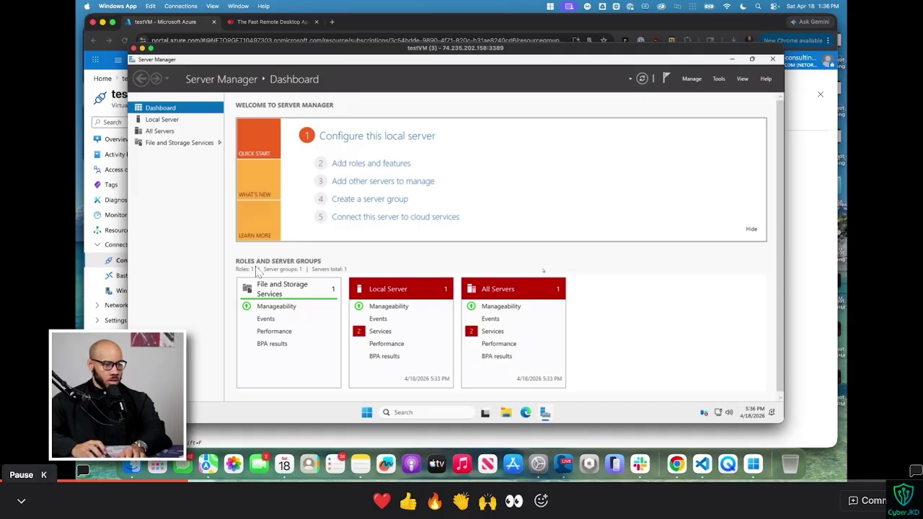
# Step: Accept the diagnostic data settings and dismiss the Windows Admin Center promotion popup
pyautogui.click(133, 49)
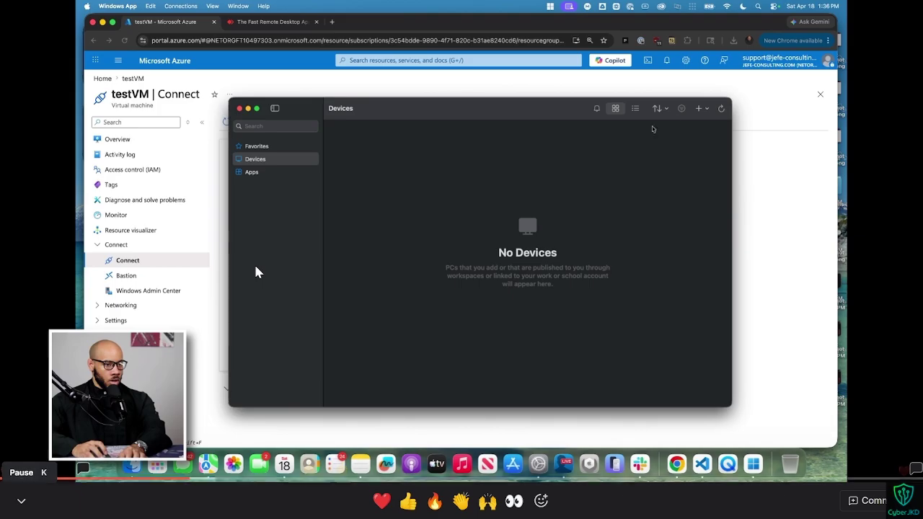
pyautogui.click(700, 108)
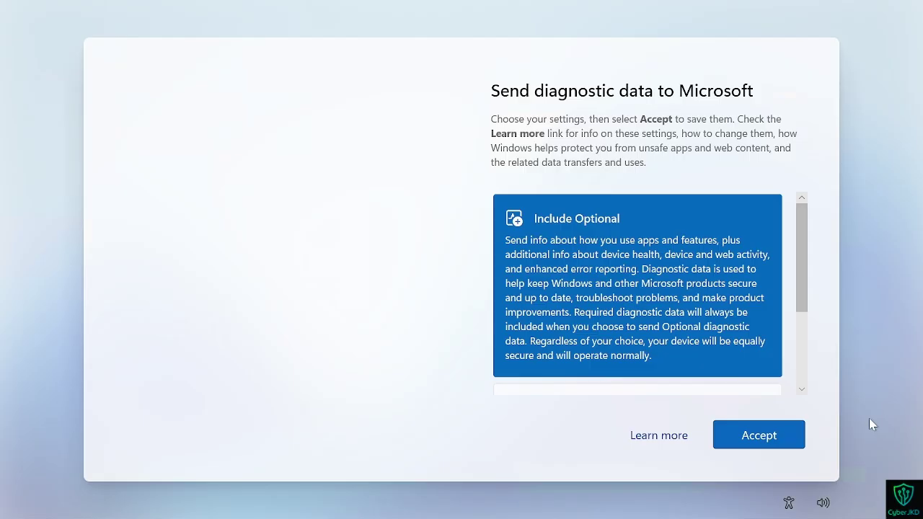
pyautogui.click(778, 441)
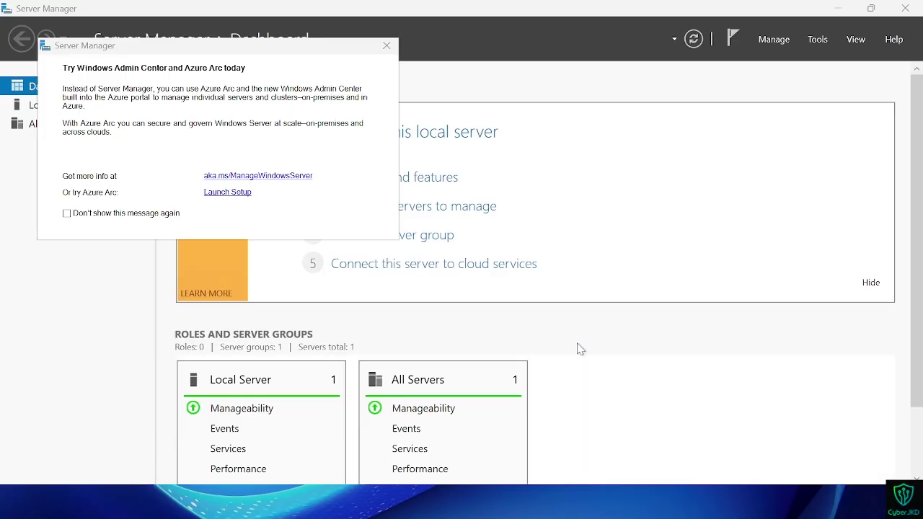
pyautogui.click(386, 46)
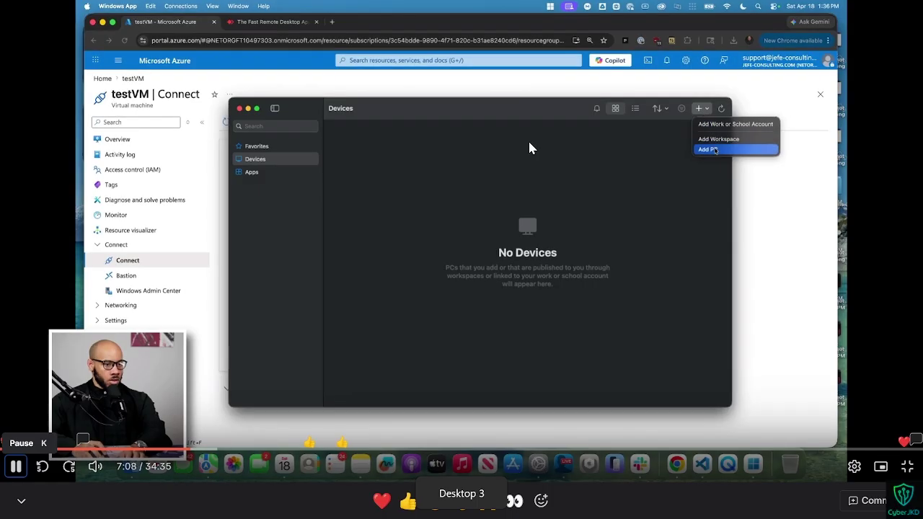
# Step: Watch the tutorial connect to 74.235.202.158, adjusting volume, and pause it at 8:32
pyautogui.click(713, 150)
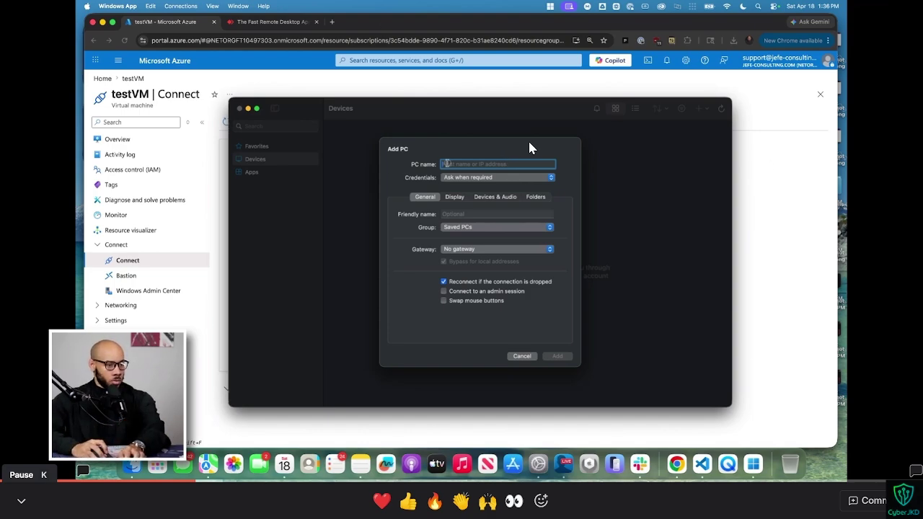
pyautogui.write('74.23')
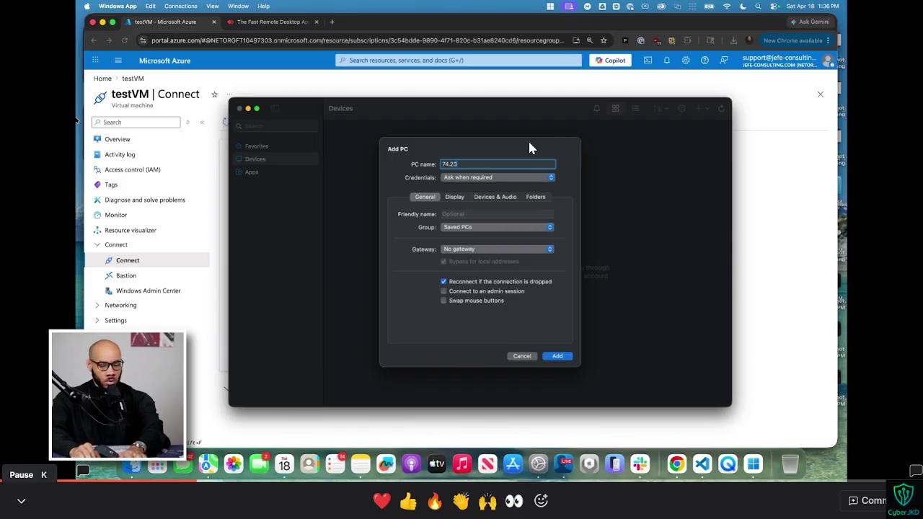
pyautogui.write('5.202.158')
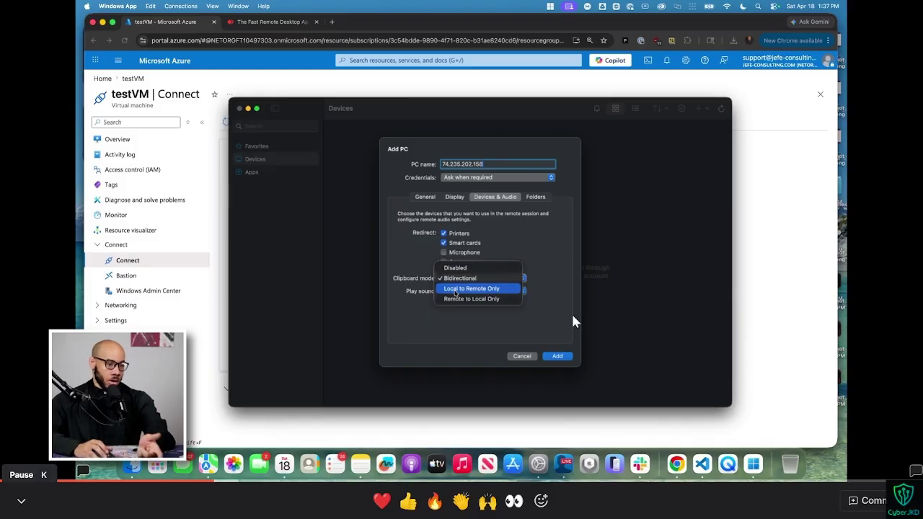
pyautogui.press('Up')
pyautogui.press('Up')
pyautogui.press('Up')
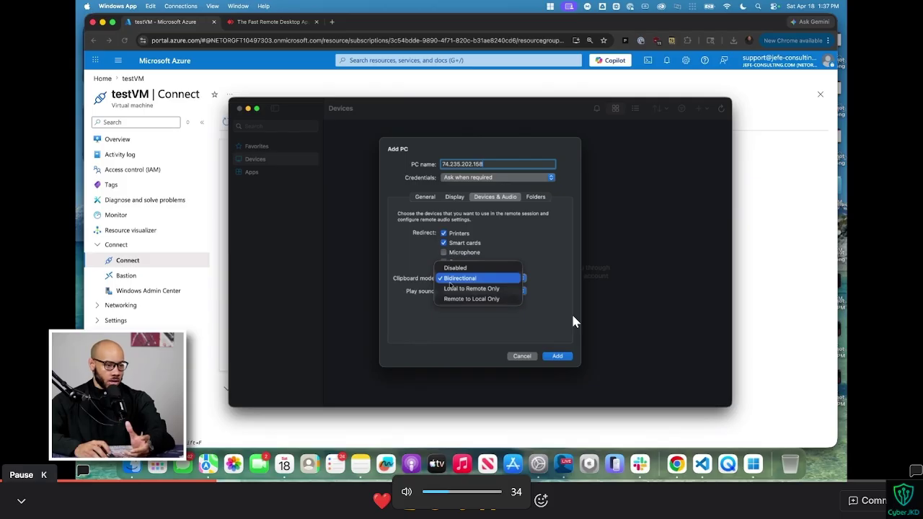
pyautogui.press('Down')
pyautogui.press('Down')
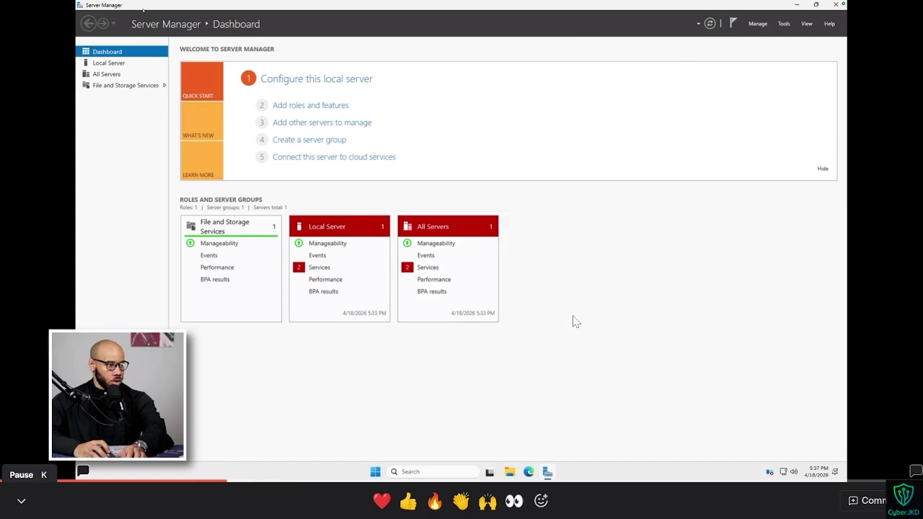
pyautogui.press('space')
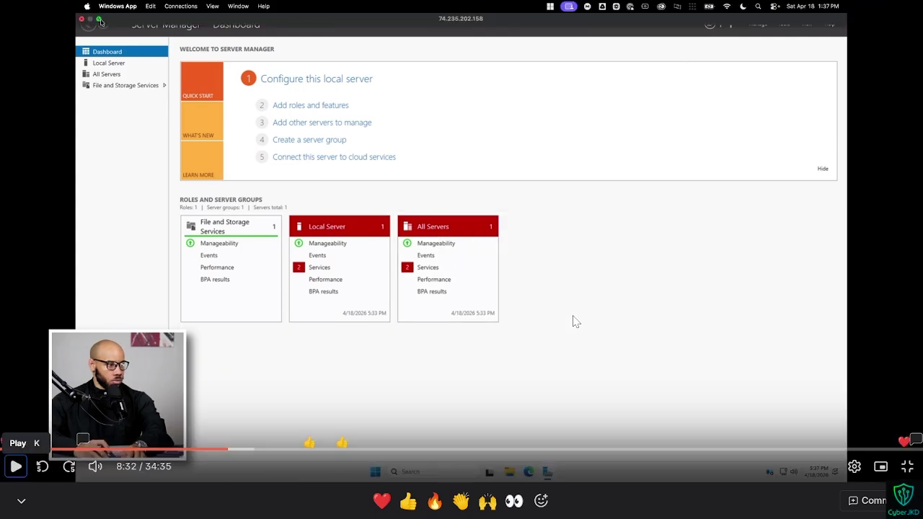
pyautogui.press('ctrl+super+Right')
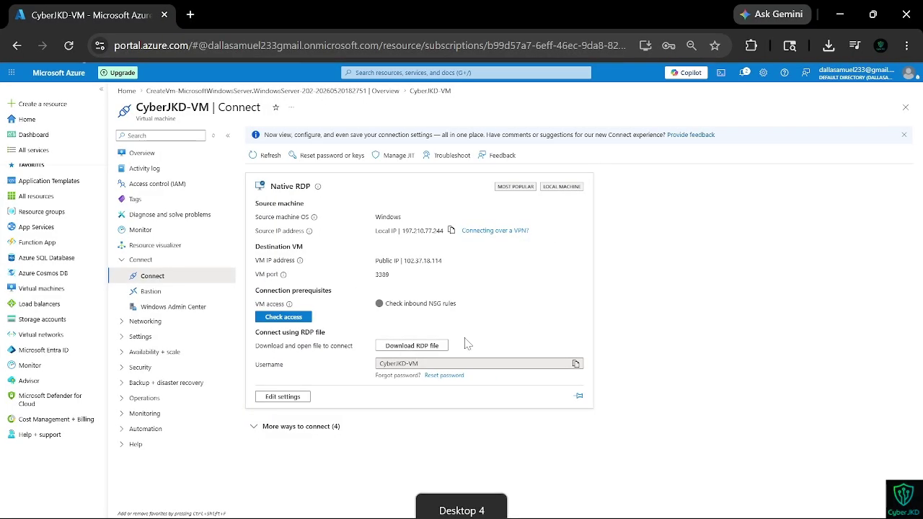
# Step: Launch Remote Desktop Connection by searching 'rdp' in Windows search
pyautogui.press('super')
pyautogui.write('rdp')
pyautogui.press('Return')
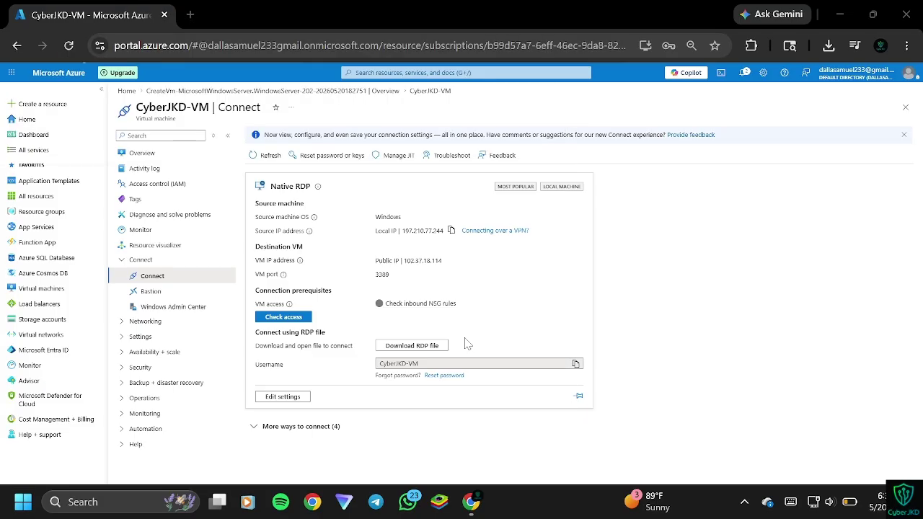
pyautogui.moveTo(483, 99); pyautogui.dragTo(467, 297)
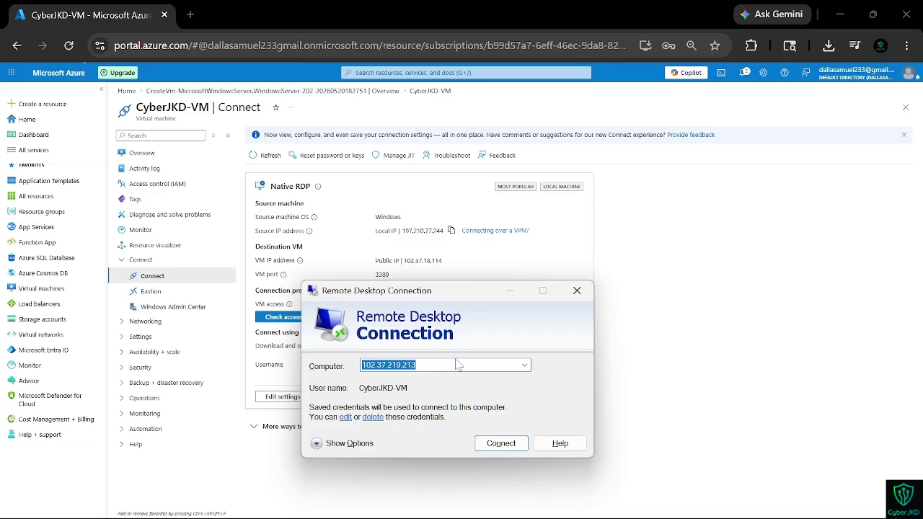
# Step: Try connecting to 103.37.18.114, then cancel and dismiss the can't-connect error
pyautogui.press('BackSpace')
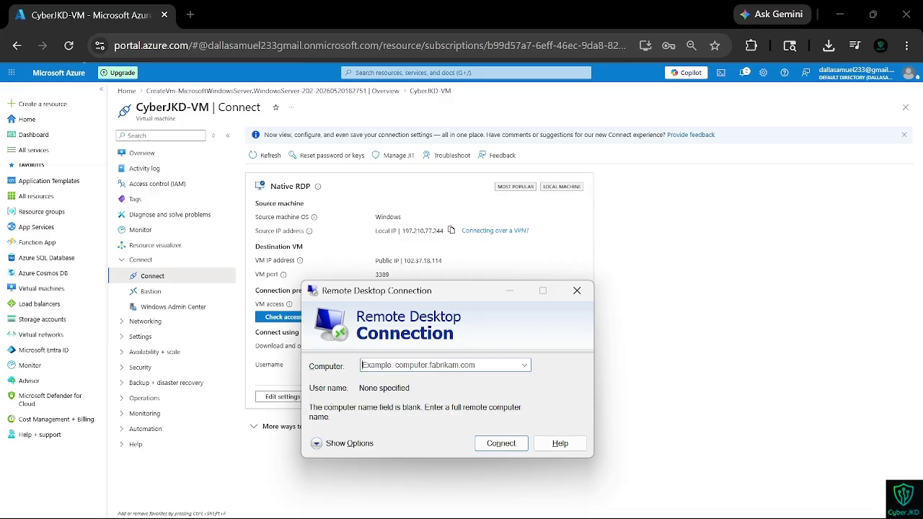
pyautogui.write('103.37.18.114')
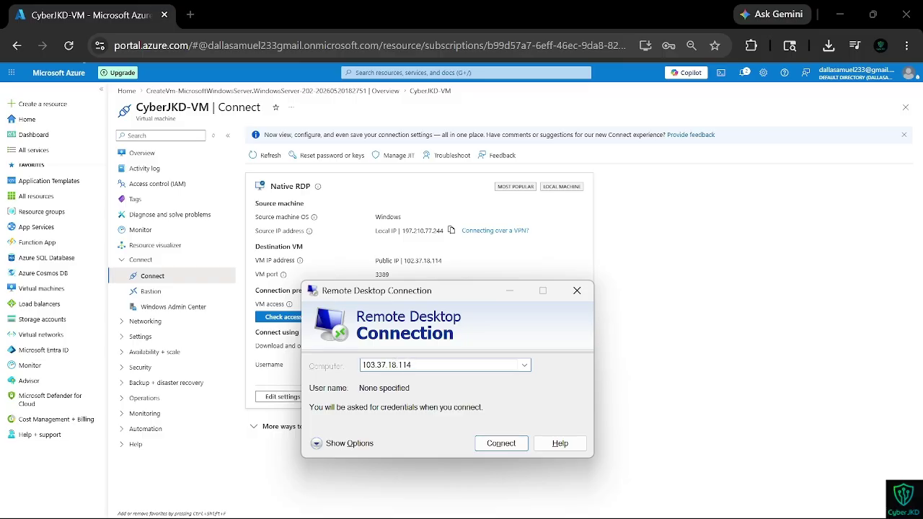
pyautogui.press('Return')
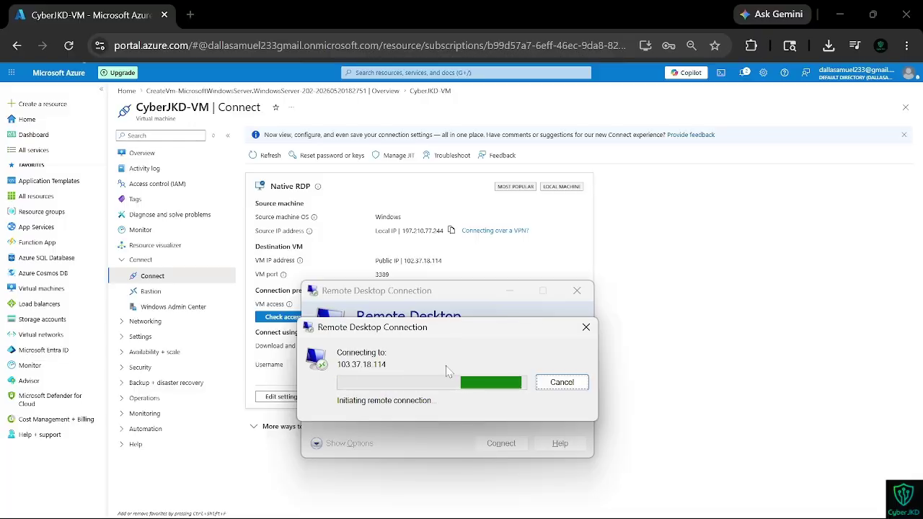
pyautogui.click(586, 327)
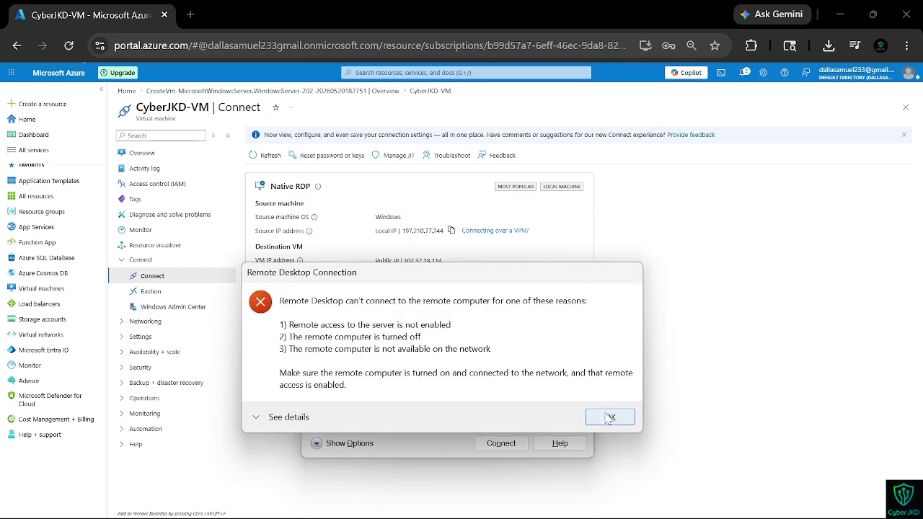
pyautogui.click(609, 418)
pyautogui.moveTo(454, 303); pyautogui.dragTo(635, 276)
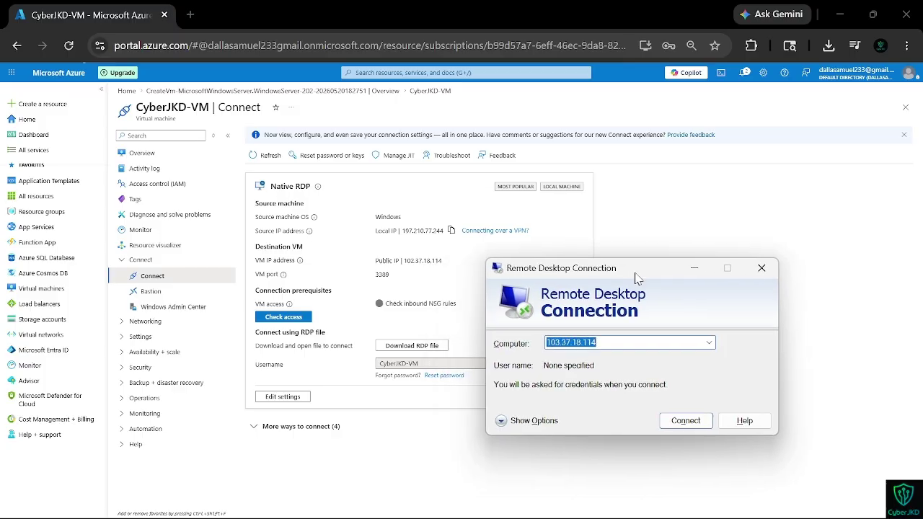
# Step: Pick the saved 102.37.18.114:3389 address and remove the :3389 port
pyautogui.click(605, 342)
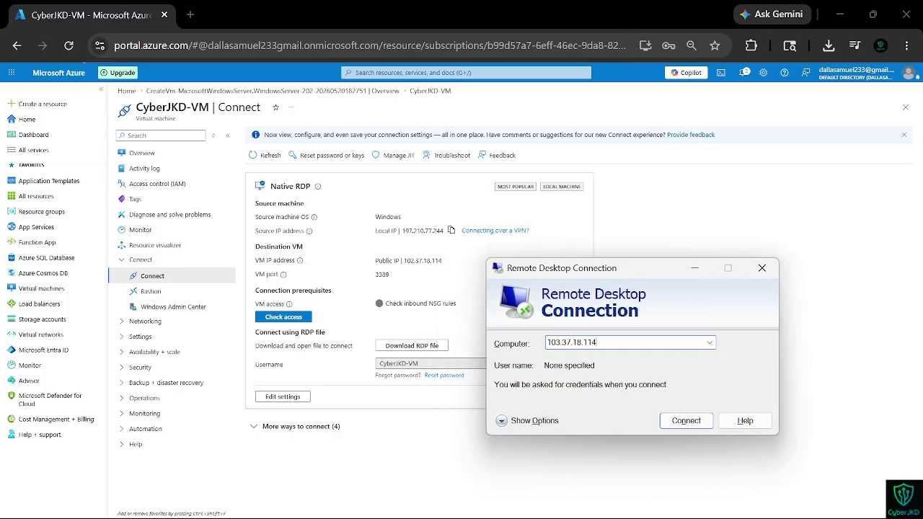
pyautogui.click(709, 343)
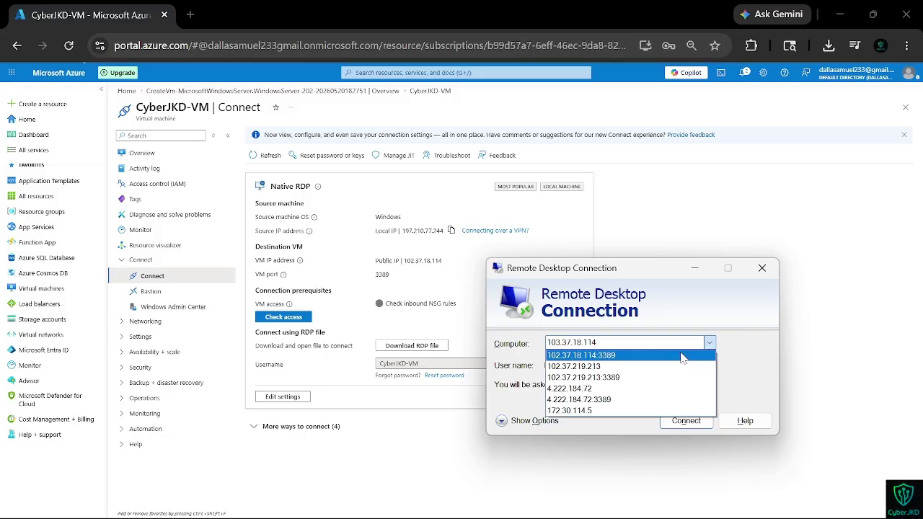
pyautogui.click(681, 356)
pyautogui.click(620, 342)
pyautogui.press('BackSpace')
pyautogui.press('BackSpace')
pyautogui.press('BackSpace')
pyautogui.press('BackSpace')
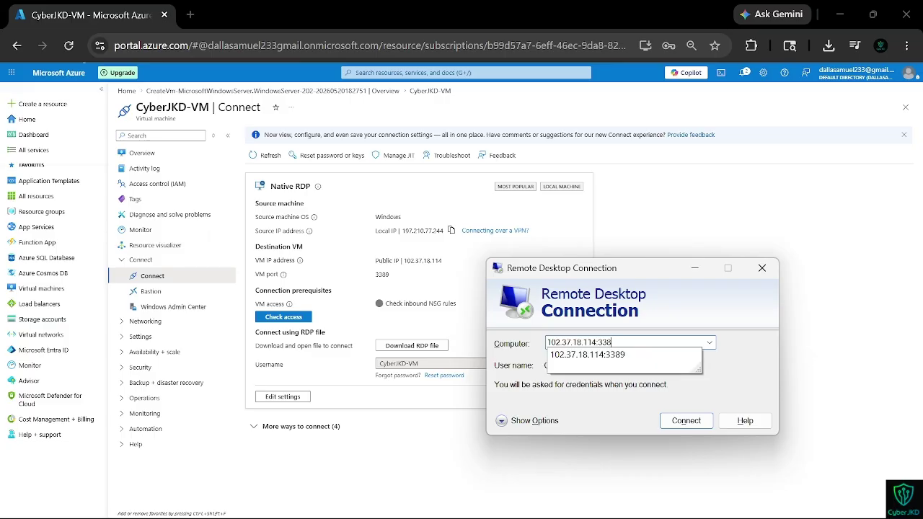
pyautogui.press('BackSpace')
pyautogui.click(747, 367)
# Step: Keep clipboard sharing on under Local Resources and confirm the local device choices
pyautogui.click(530, 425)
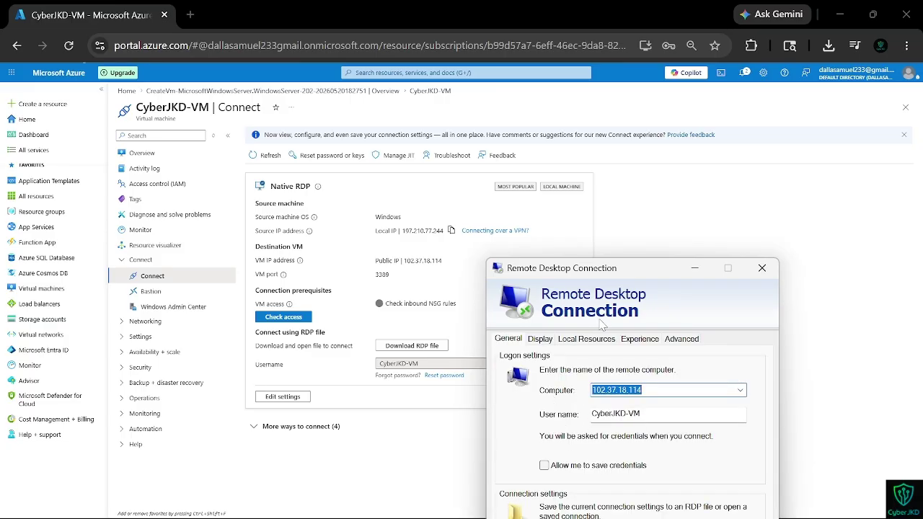
pyautogui.click(577, 340)
pyautogui.moveTo(588, 271); pyautogui.dragTo(485, 165)
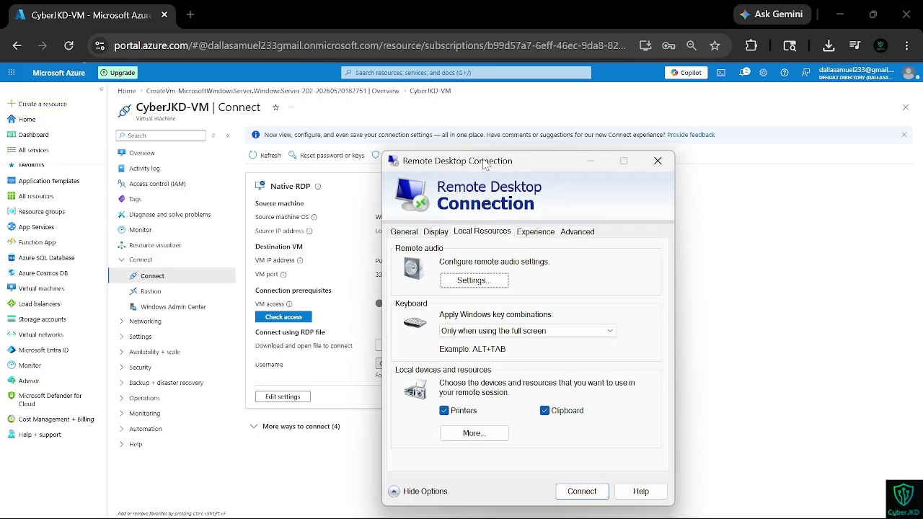
pyautogui.click(546, 414)
pyautogui.click(545, 412)
pyautogui.click(473, 432)
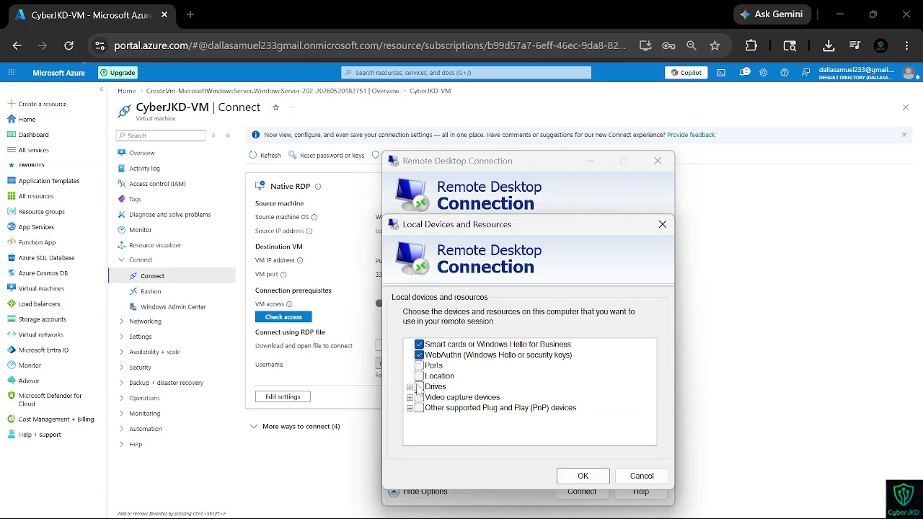
pyautogui.click(584, 476)
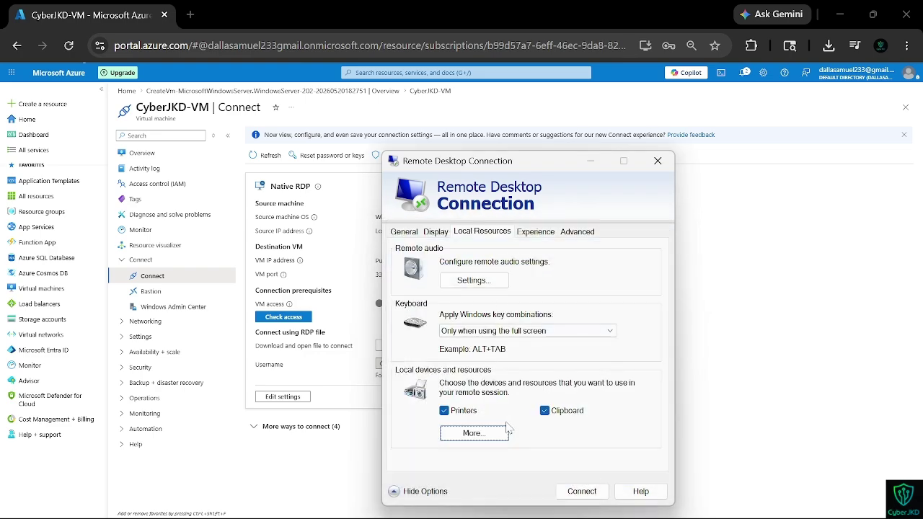
# Step: Connect and submit the VM account's password
pyautogui.click(577, 493)
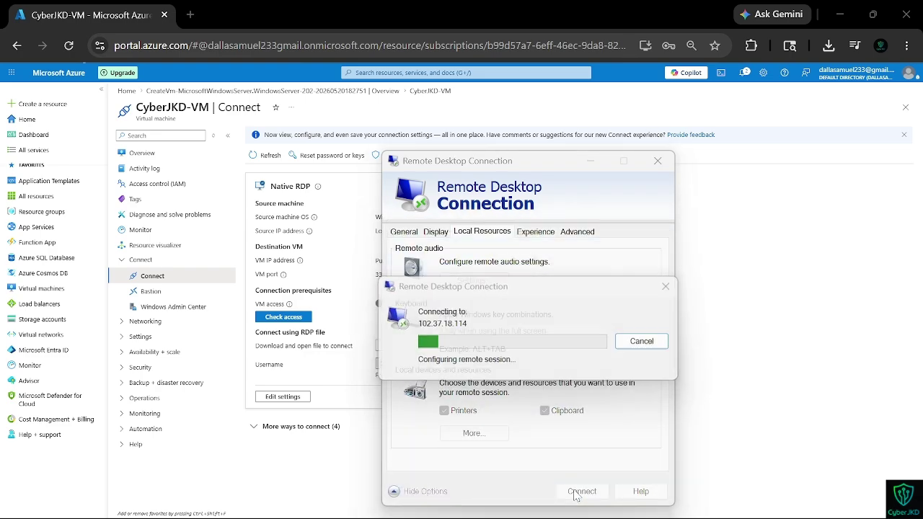
pyautogui.write('************')
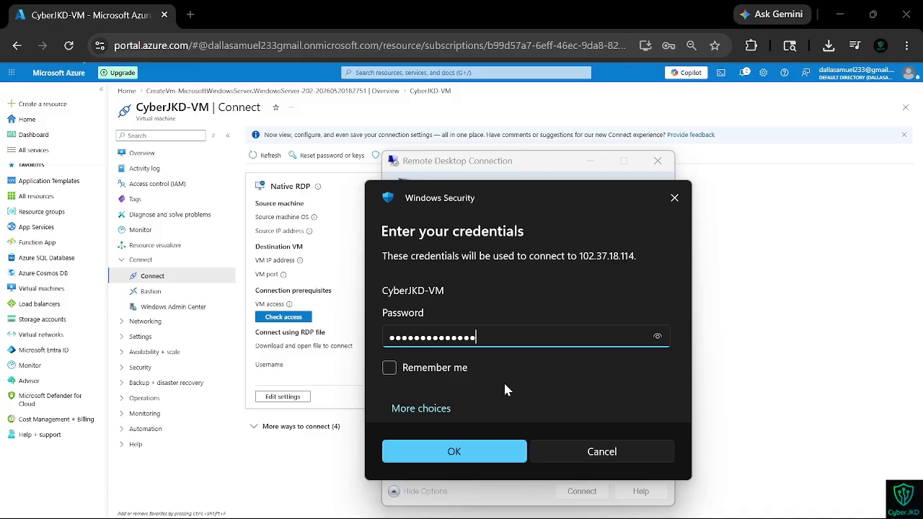
pyautogui.press('Return')
# Step: Trust the remote computer's certificate and resume the tutorial video
pyautogui.click(579, 457)
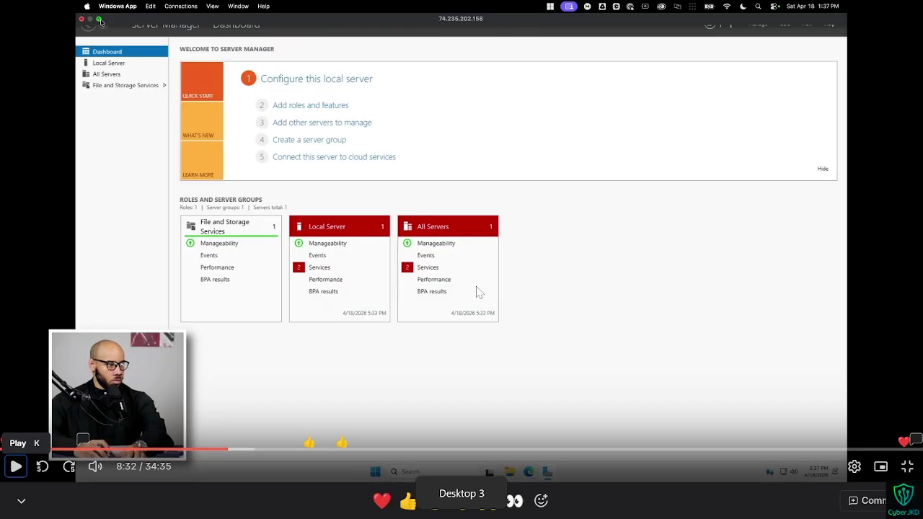
pyautogui.press('k')
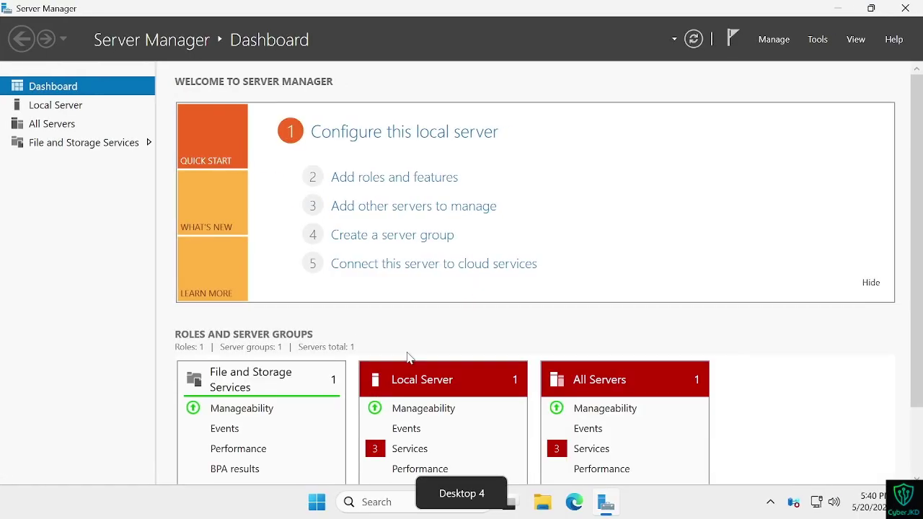
# Step: Advance the Add Roles and Features wizard to role selection, then pause the tutorial
pyautogui.scroll(-2, 407, 356)
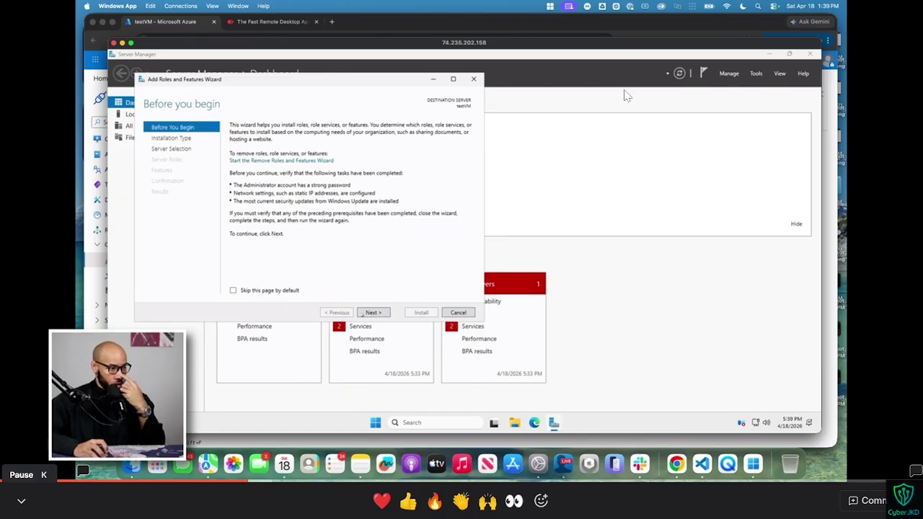
pyautogui.click(369, 312)
pyautogui.click(369, 312)
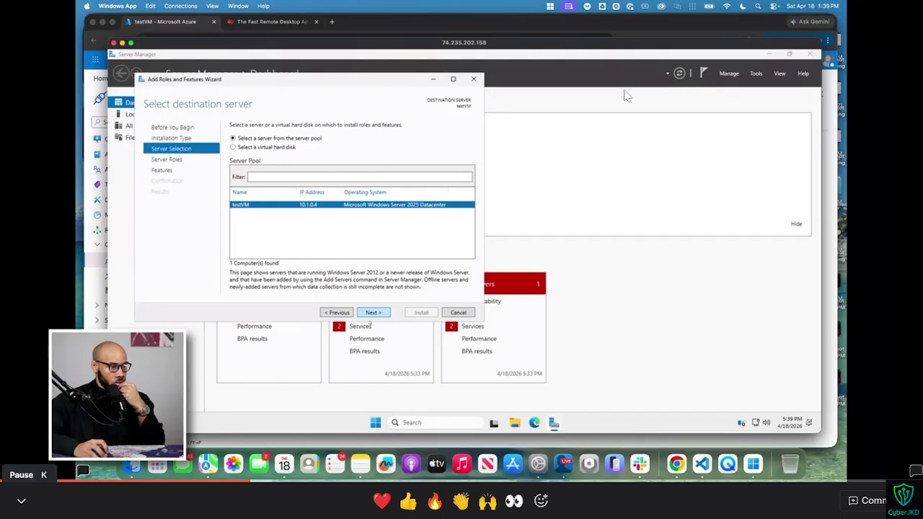
pyautogui.click(369, 312)
pyautogui.press('k')
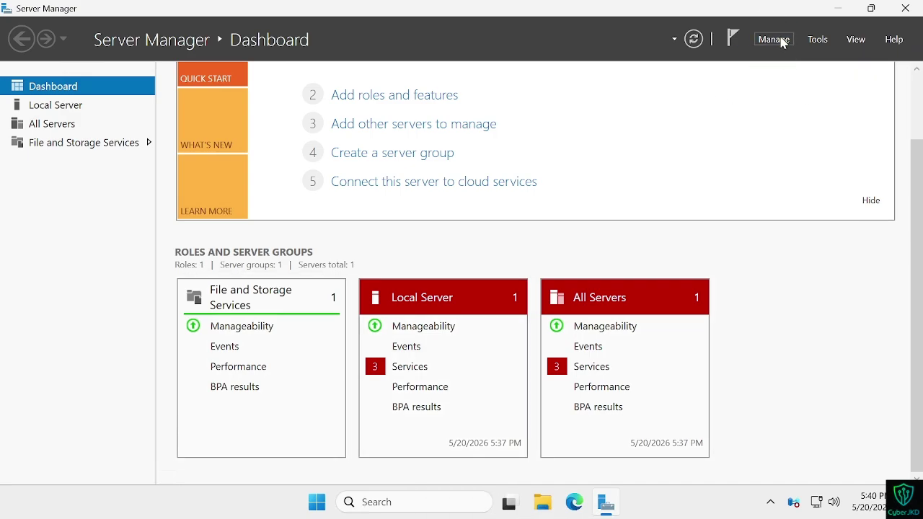
# Step: Start Add Roles and Features from the Manage menu and pass the introduction page
pyautogui.click(782, 44)
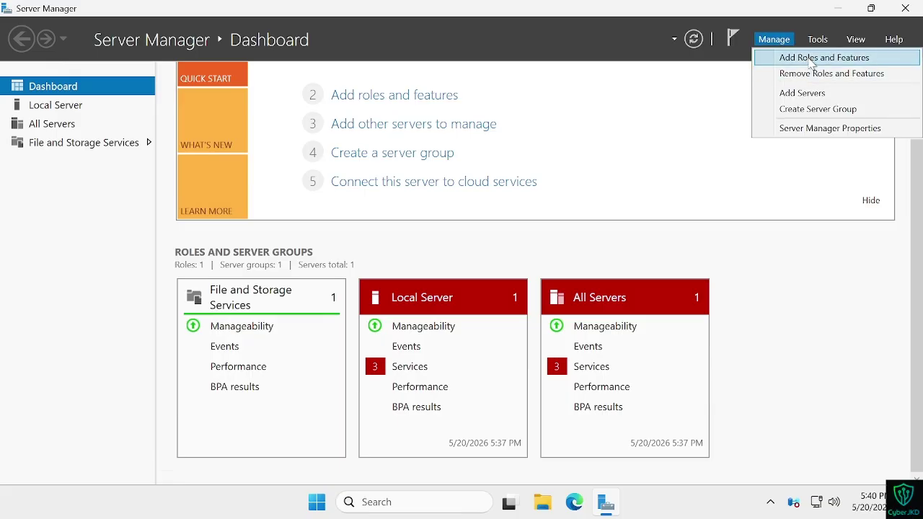
pyautogui.click(811, 62)
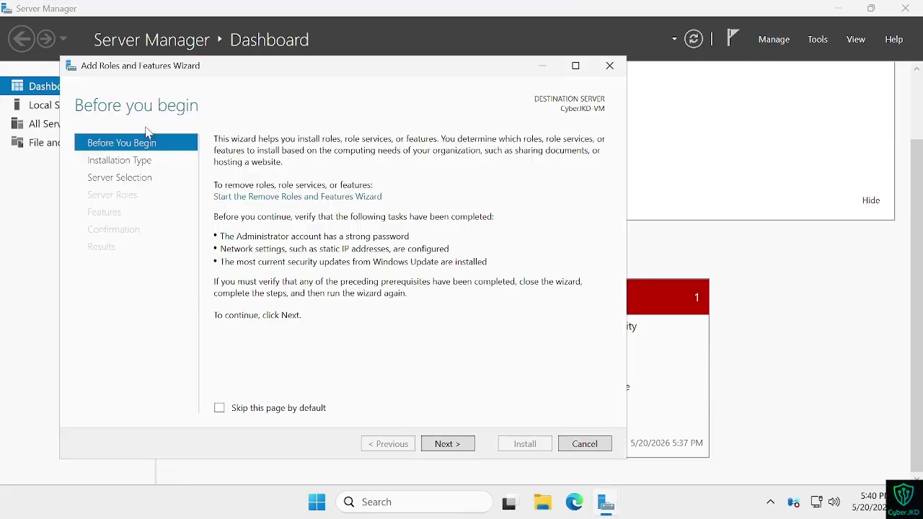
pyautogui.click(451, 444)
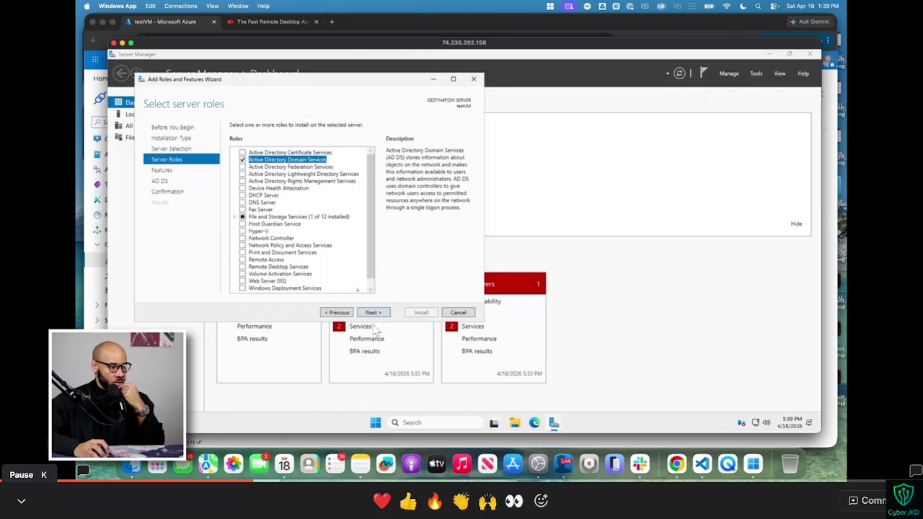
pyautogui.press('k')
pyautogui.press('ctrl+super+Right')
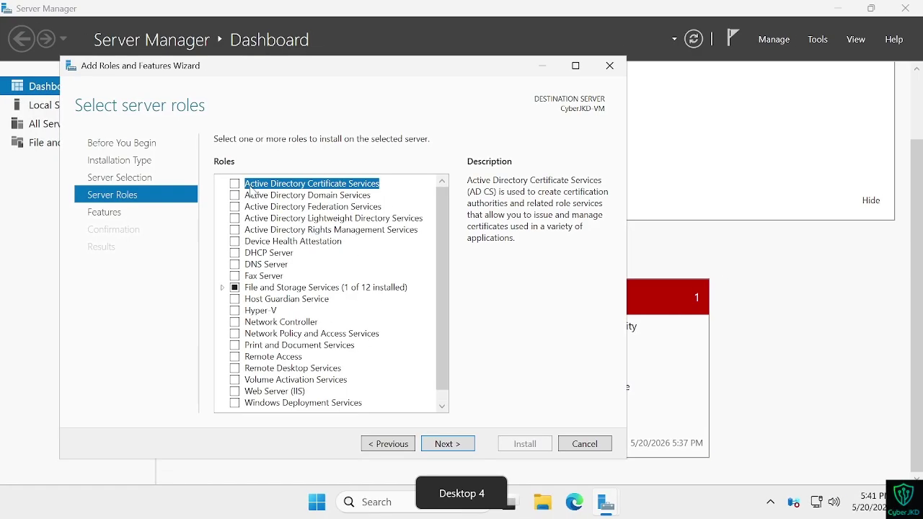
# Step: Tick Active Directory Domain Services with its required features and install them
pyautogui.click(234, 196)
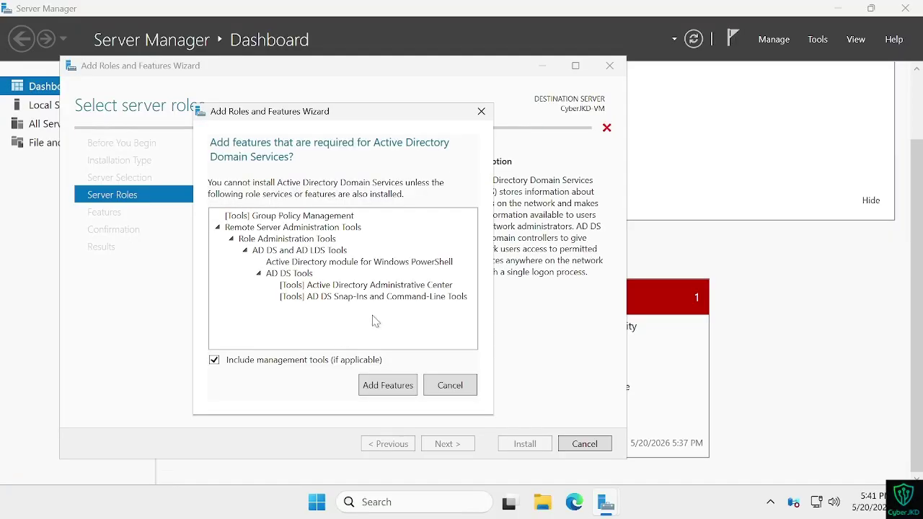
pyautogui.click(400, 393)
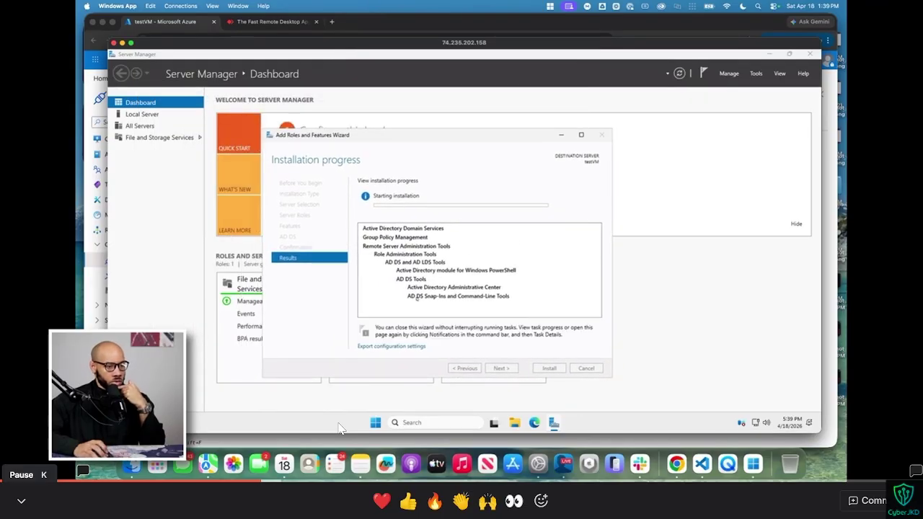
pyautogui.press('k')
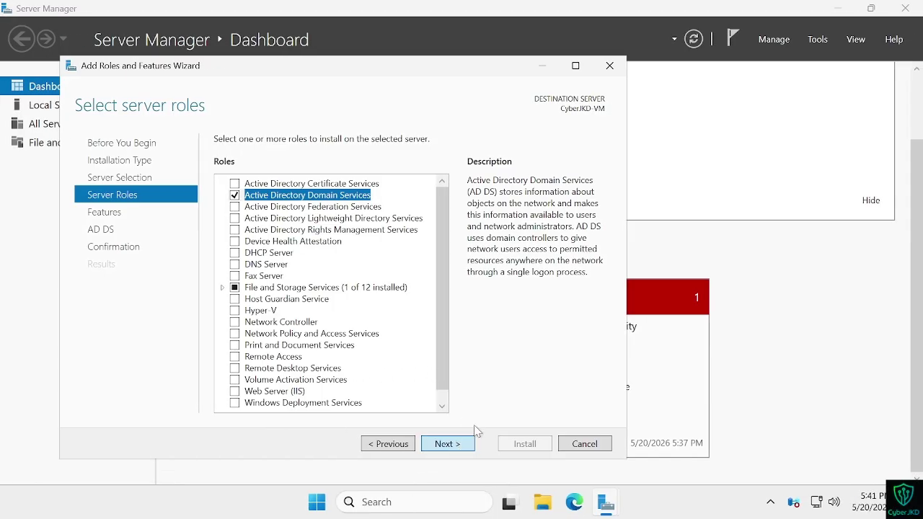
pyautogui.click(453, 445)
pyautogui.click(459, 444)
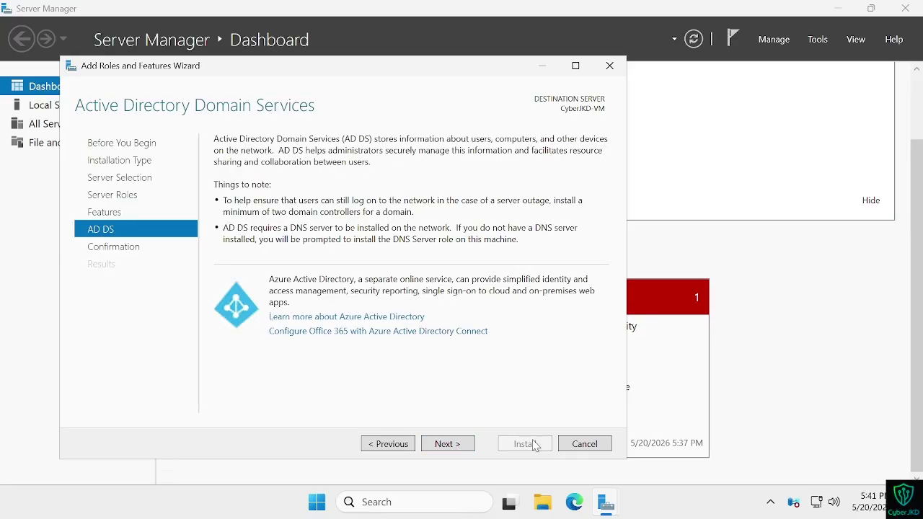
pyautogui.click(445, 446)
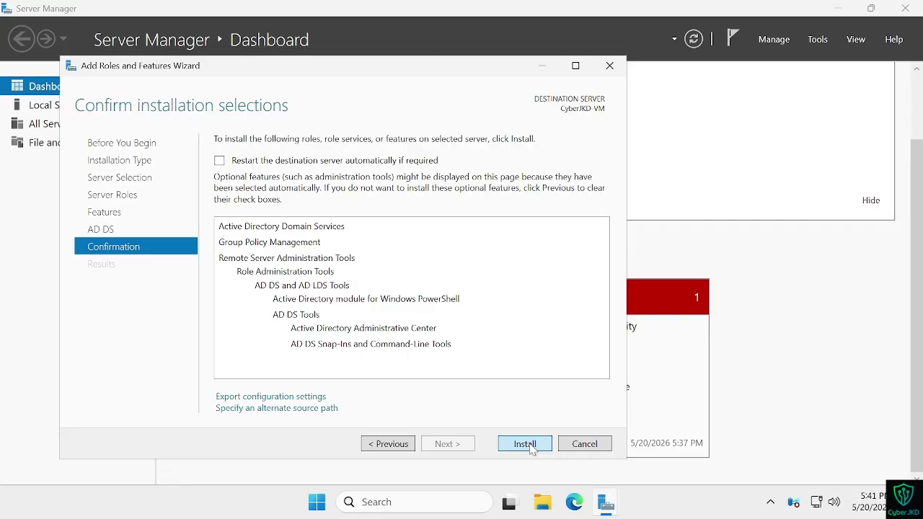
pyautogui.click(525, 444)
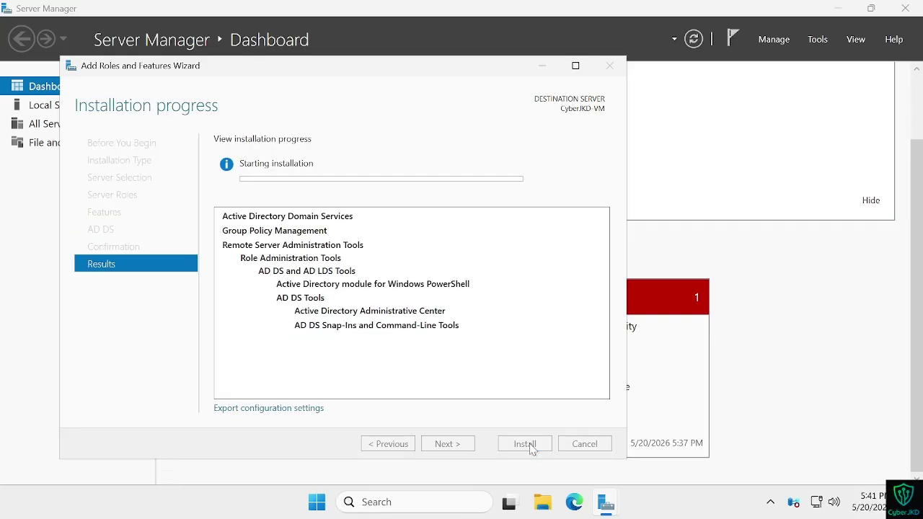
pyautogui.press('ctrl+super+Left')
# Step: Close the wizard once AD DS installation succeeds on CyberJKD-VM
pyautogui.press('ctrl+super+Right')
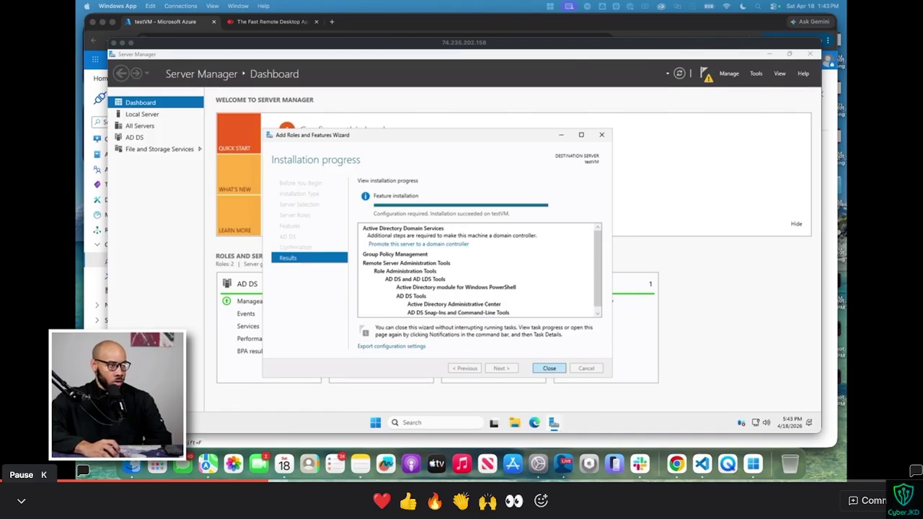
pyautogui.click(549, 369)
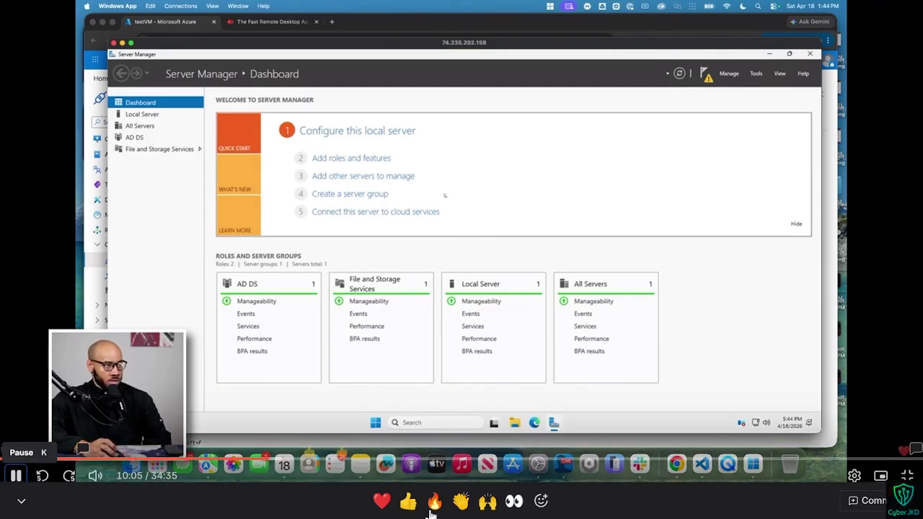
pyautogui.click(342, 363)
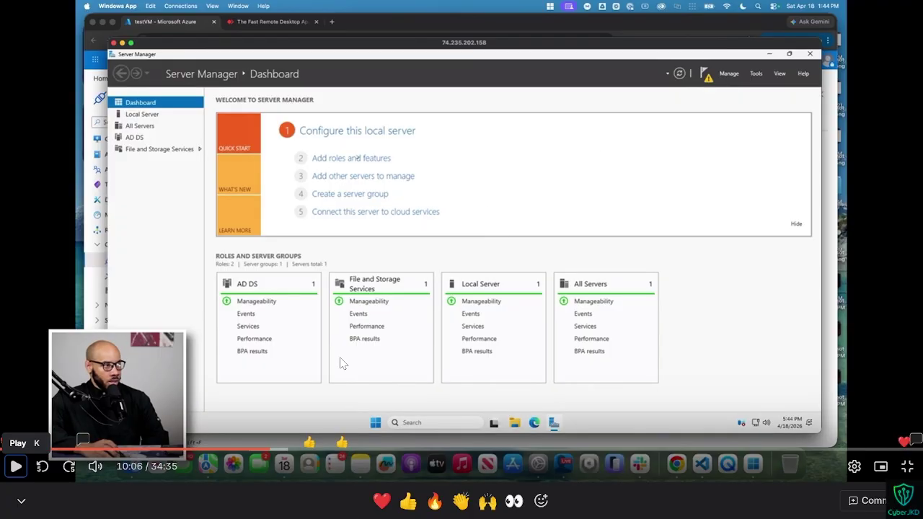
pyautogui.hotkey('ctrl', 'Right')
pyautogui.hotkey('ctrl', 'Left')
# Step: Rewind and rewatch the tutorial section, pausing and resuming while checking the server
pyautogui.press('Left')
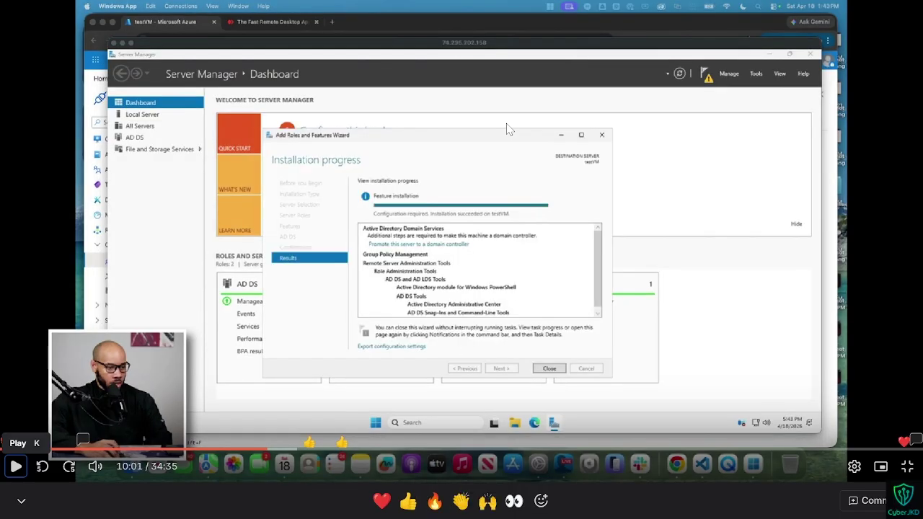
pyautogui.press('space')
pyautogui.press('space')
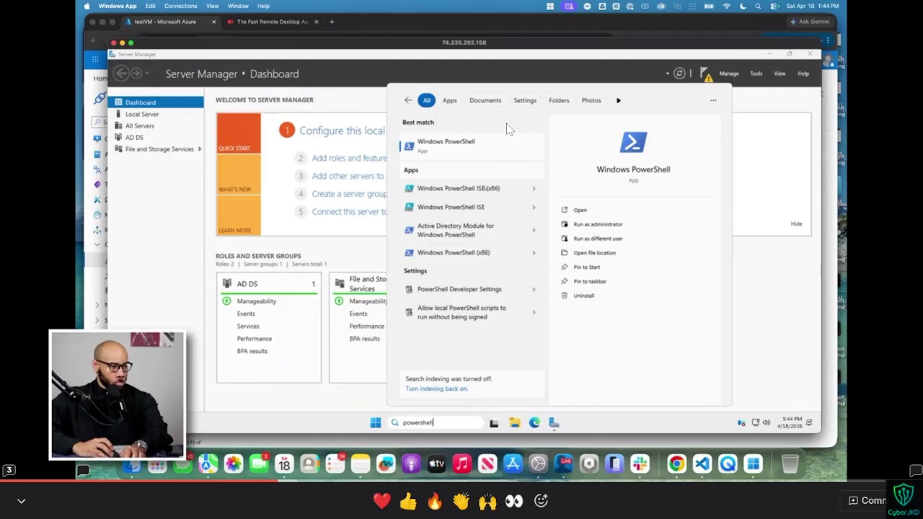
pyautogui.press('space')
pyautogui.press('ctrl+super+Right')
pyautogui.press('ctrl+super+Left')
pyautogui.press('space')
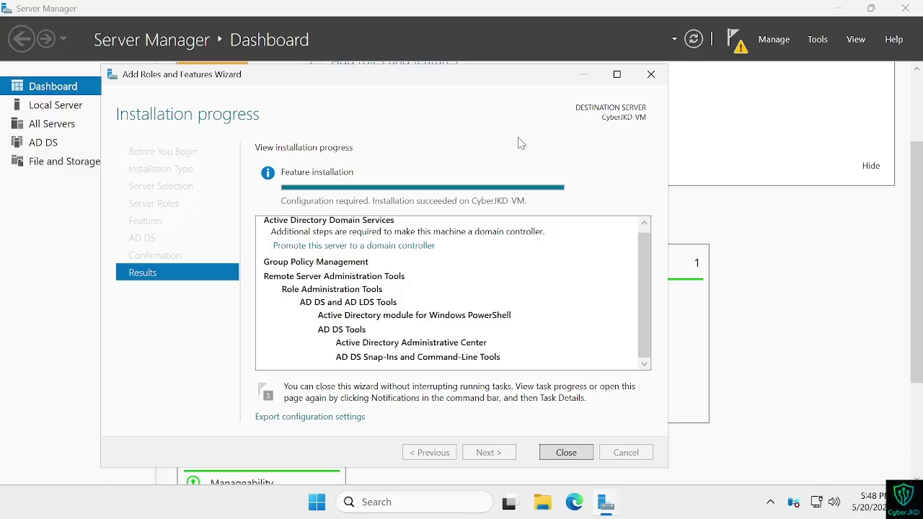
pyautogui.hotkey('alt', 'Tab')
pyautogui.hotkey('alt', 'Tab')
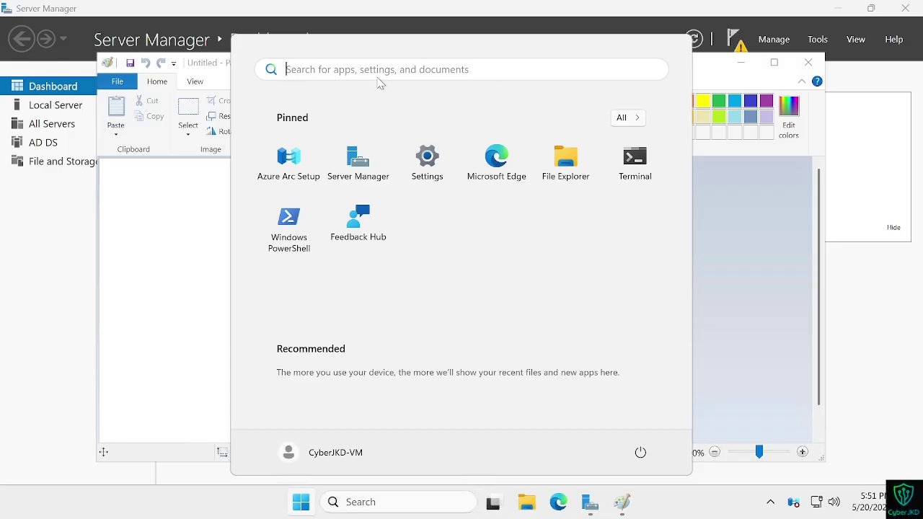
# Step: Launch Windows PowerShell ISE as administrator from a 'power' search and close the Paint window
pyautogui.write('power')
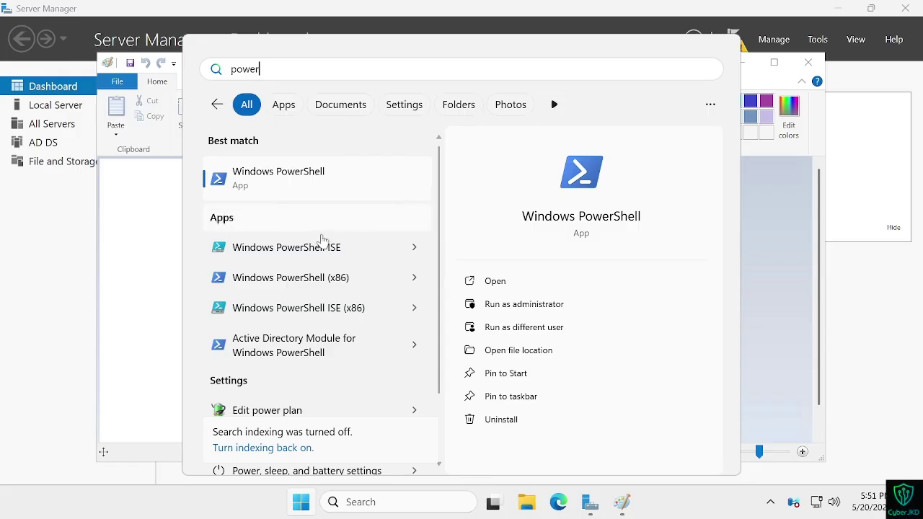
pyautogui.rightClick(332, 257)
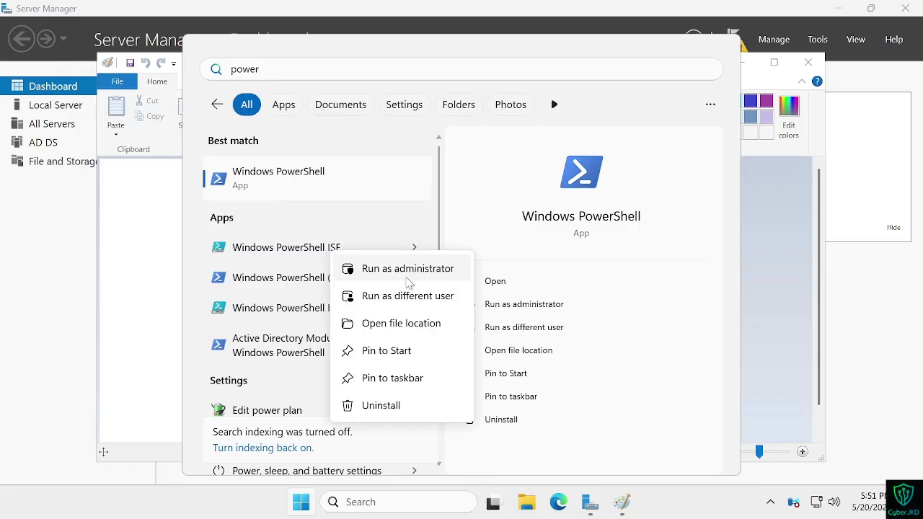
pyautogui.click(382, 266)
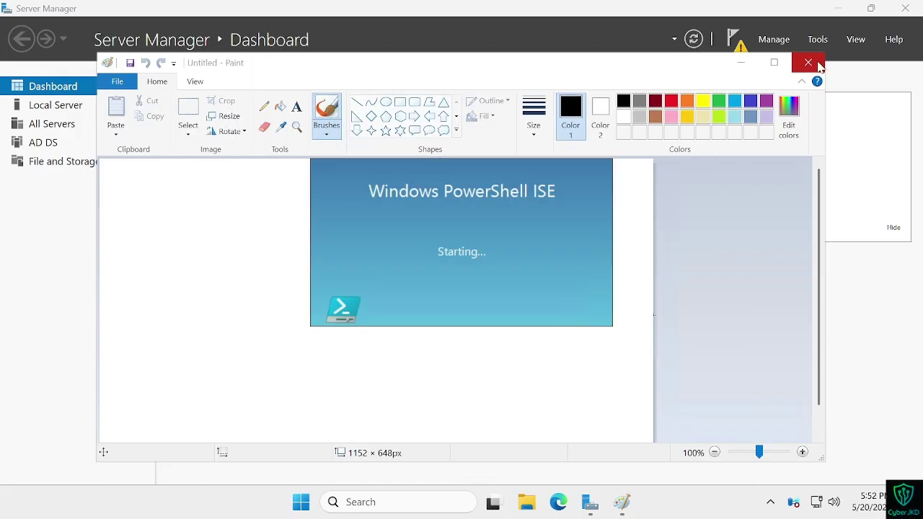
pyautogui.click(808, 63)
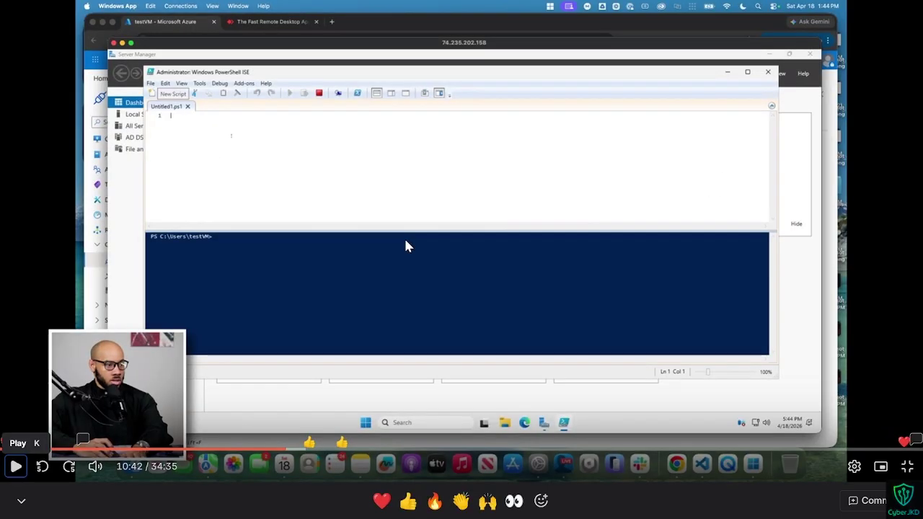
pyautogui.press('k')
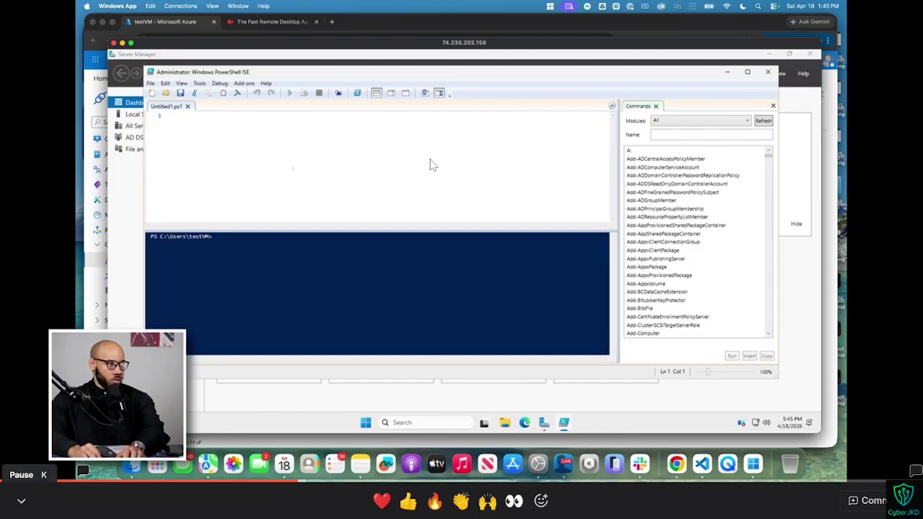
# Step: Pause the tutorial at the right point and start a new blank script in the ISE
pyautogui.click(430, 166)
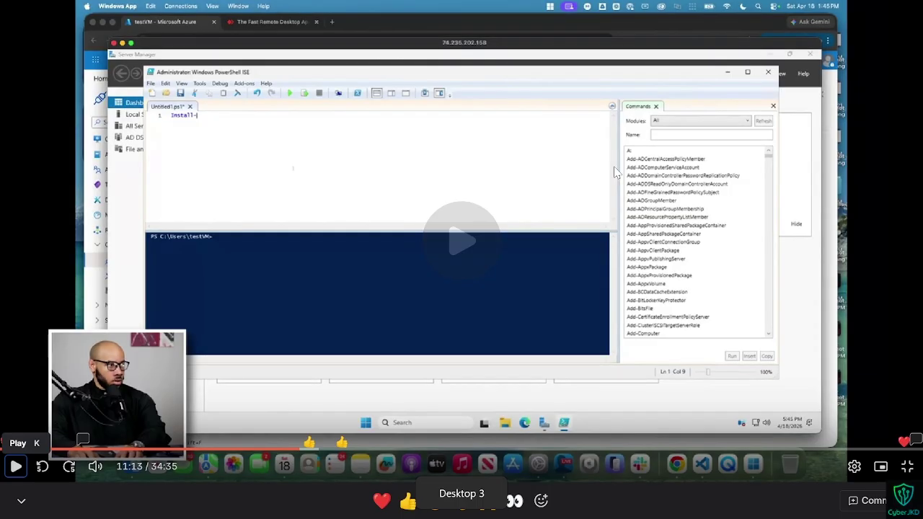
pyautogui.click(14, 466)
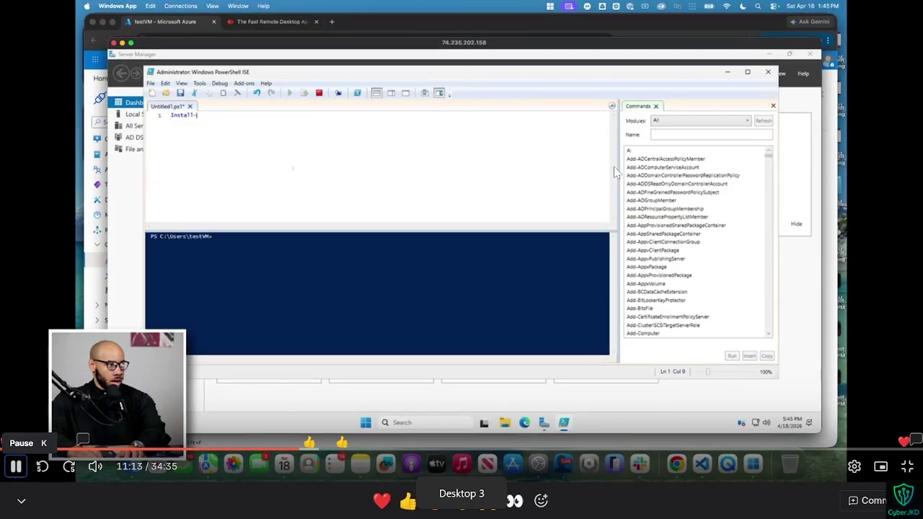
pyautogui.click(614, 171)
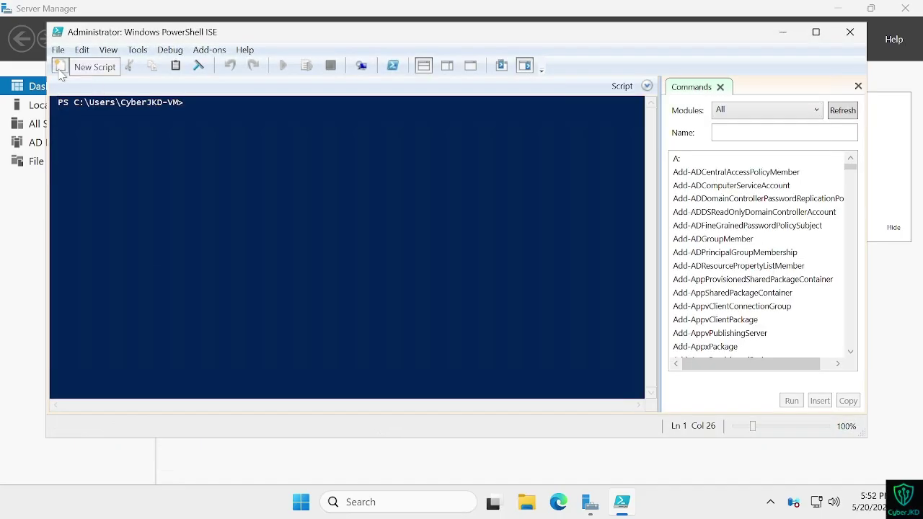
pyautogui.click(60, 66)
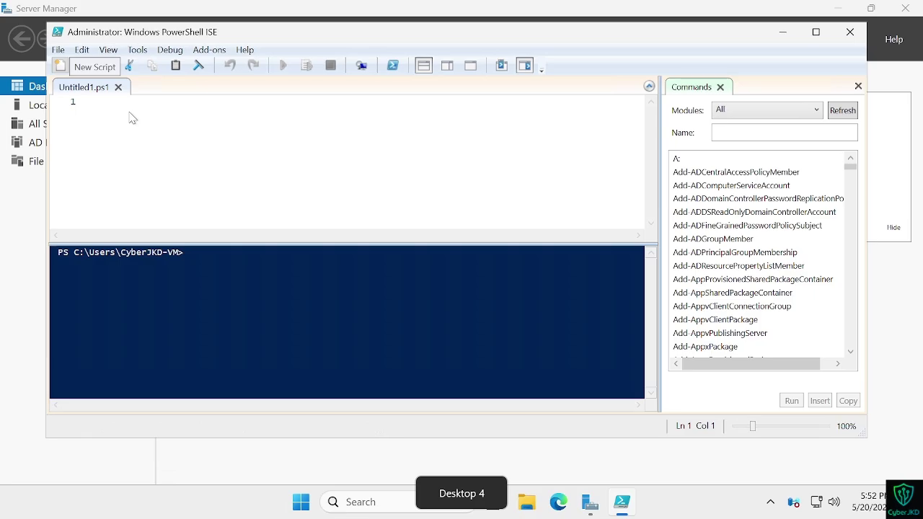
# Step: Enter the line Install-WindowsFeature -Name GPMC in the script pane
pyautogui.write('Install-Windows')
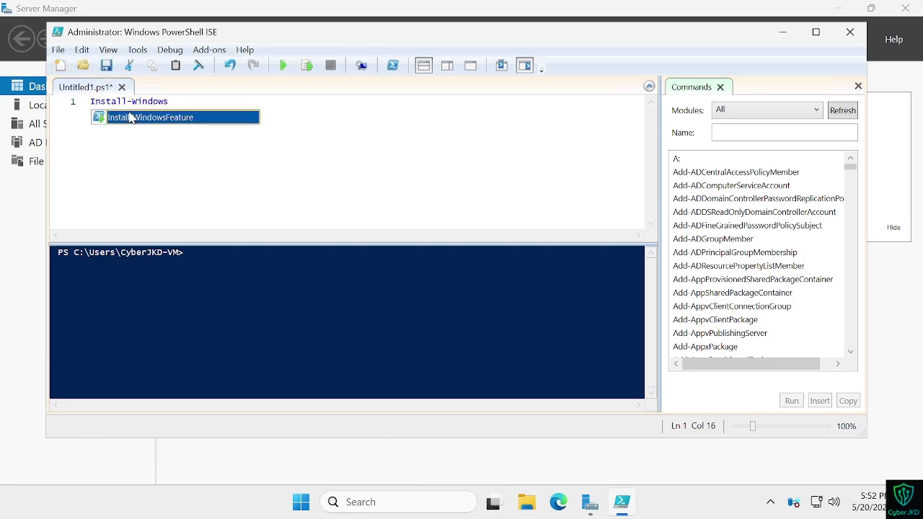
pyautogui.write('Feature')
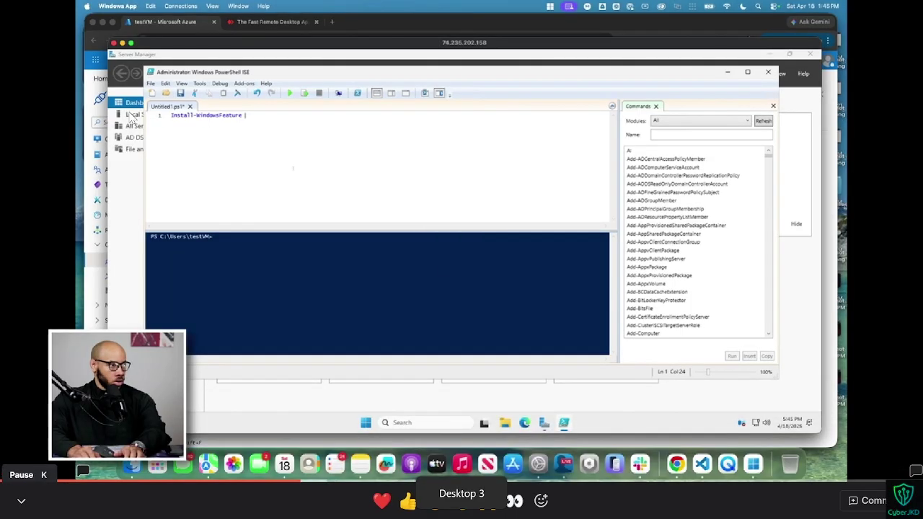
pyautogui.write('-Name GPMC')
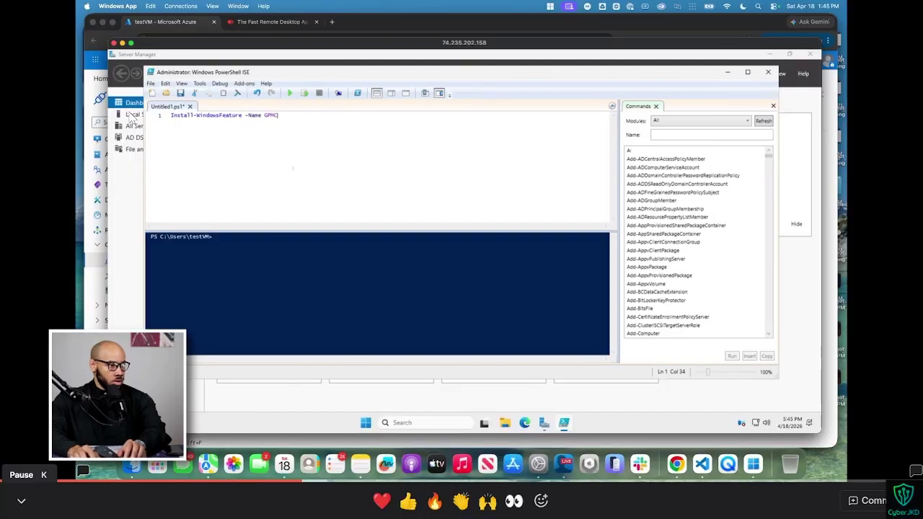
pyautogui.click(15, 497)
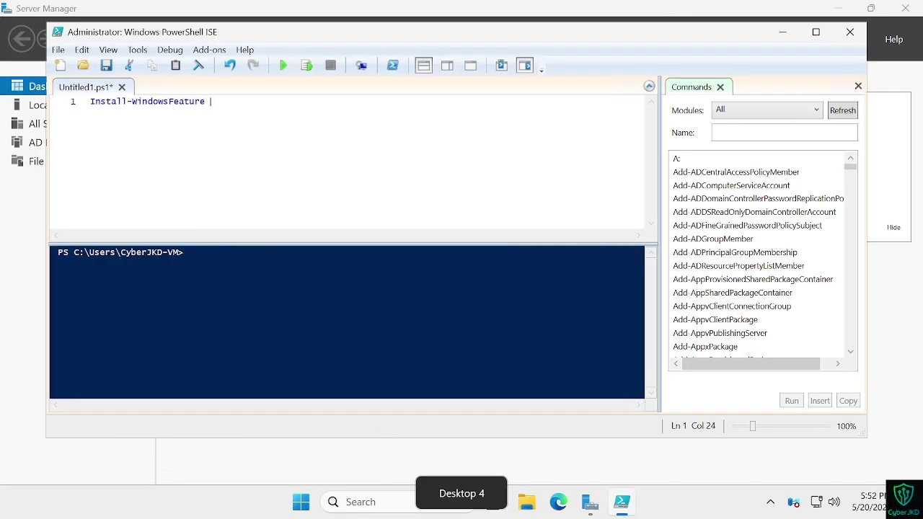
pyautogui.write('-Name')
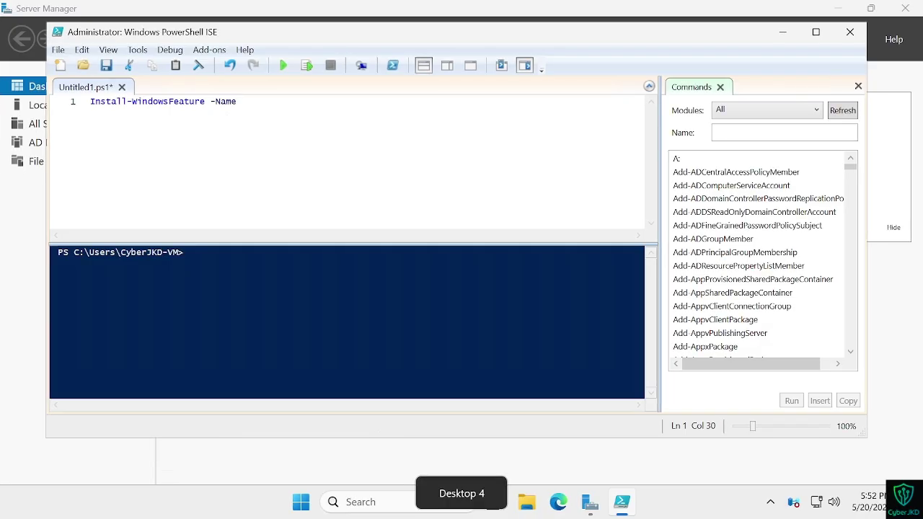
pyautogui.write('GPMC')
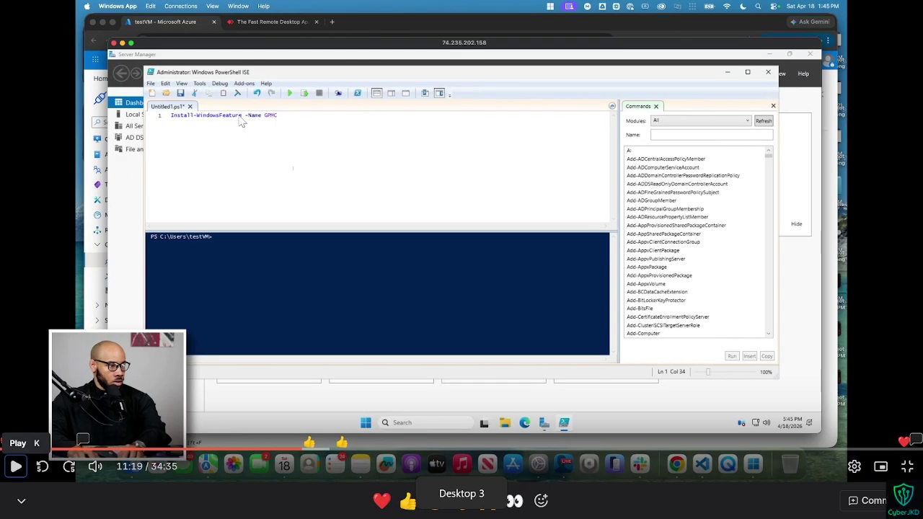
pyautogui.click(16, 466)
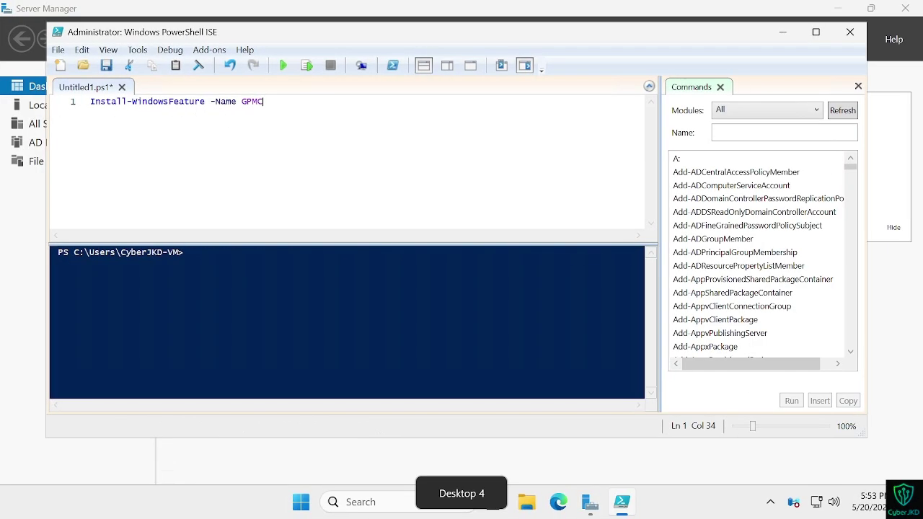
# Step: Run the GPMC install script, then minimize the ISE to reveal Server Manager
pyautogui.click(284, 66)
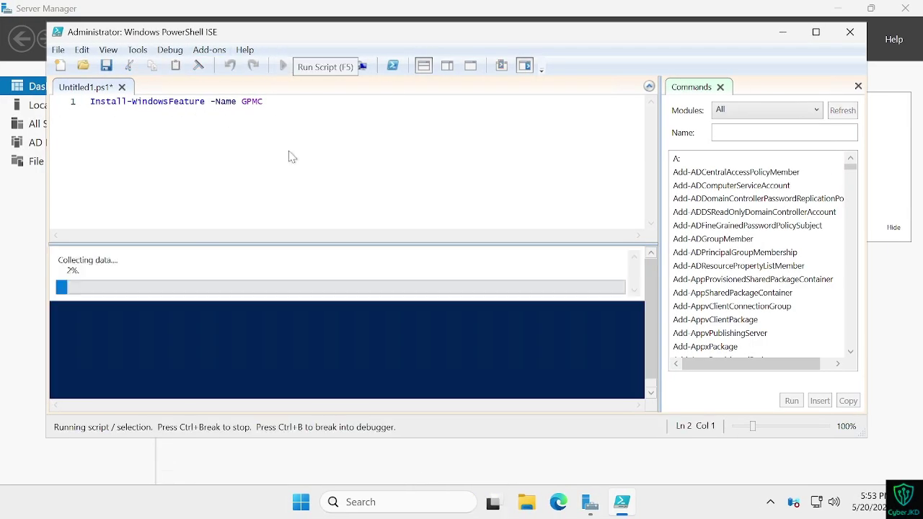
pyautogui.click(299, 286)
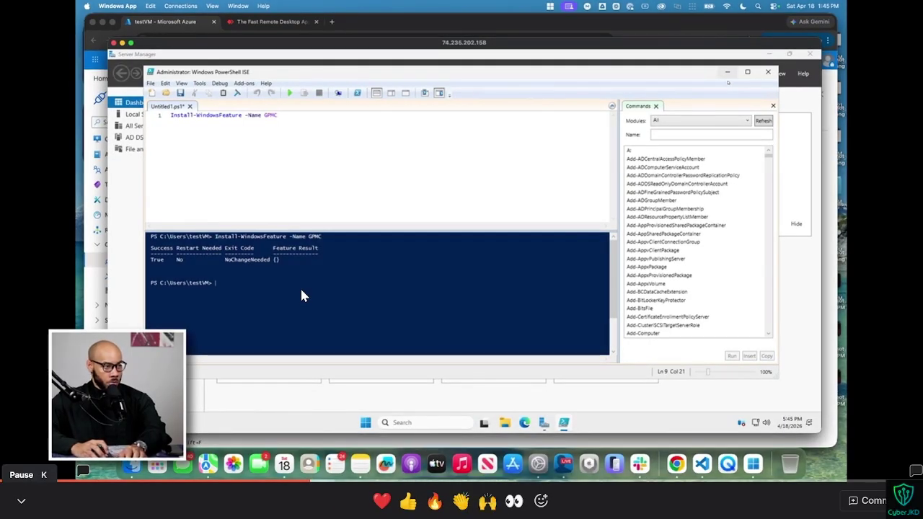
pyautogui.click(727, 71)
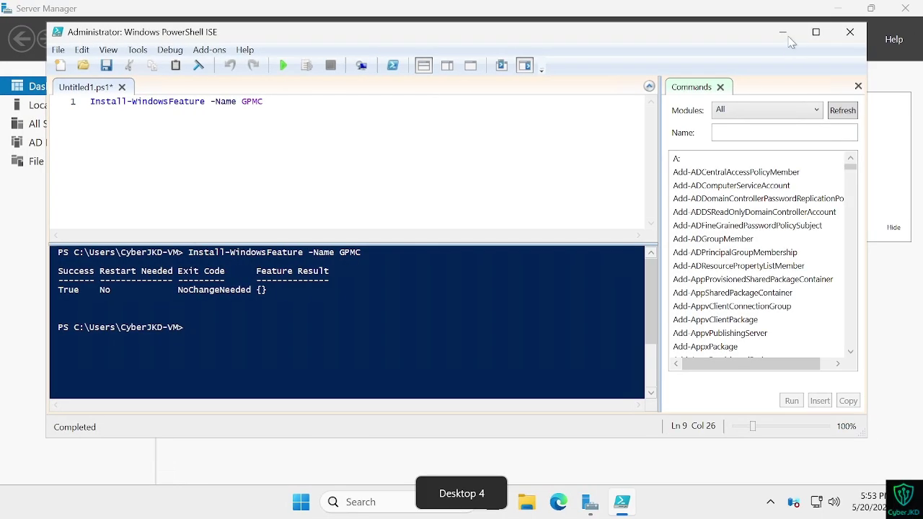
pyautogui.click(783, 35)
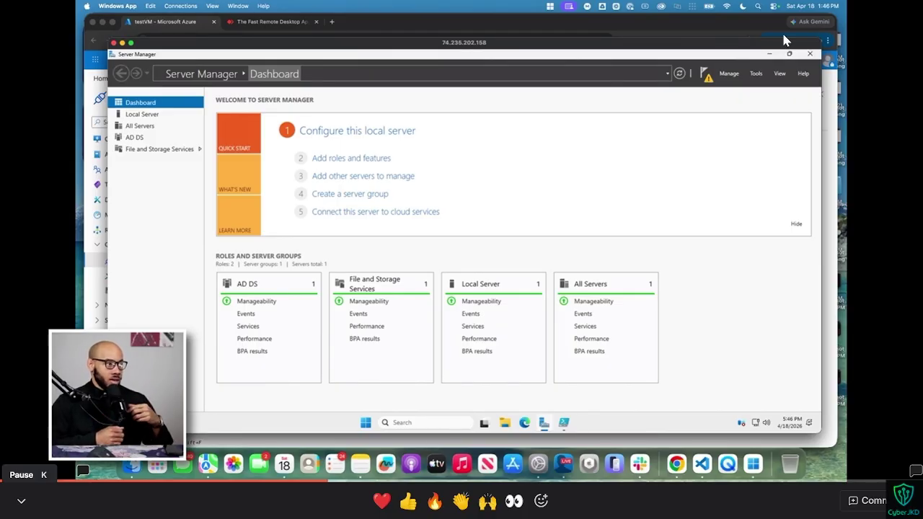
# Step: Compare the live server with the tutorial and open Server Manager's warning-flag notifications
pyautogui.press('Left')
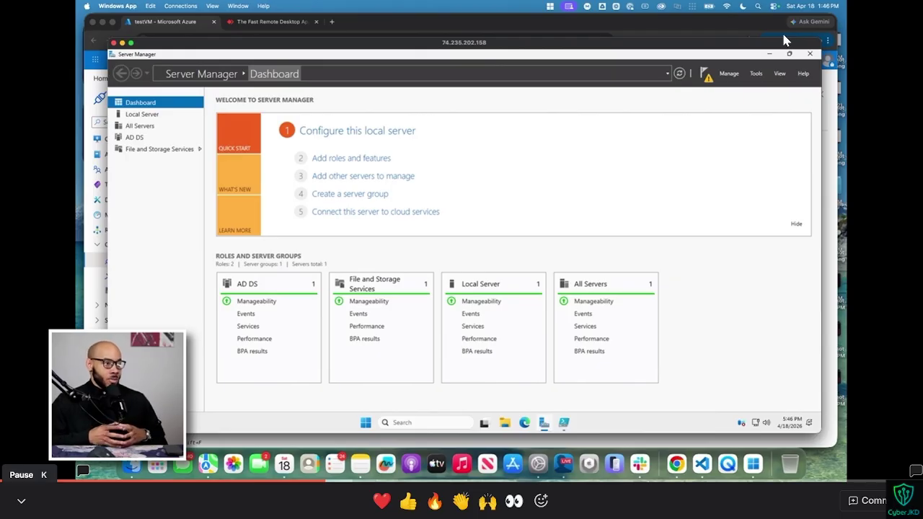
pyautogui.press('ctrl+super+Right')
pyautogui.press('ctrl+super+Left')
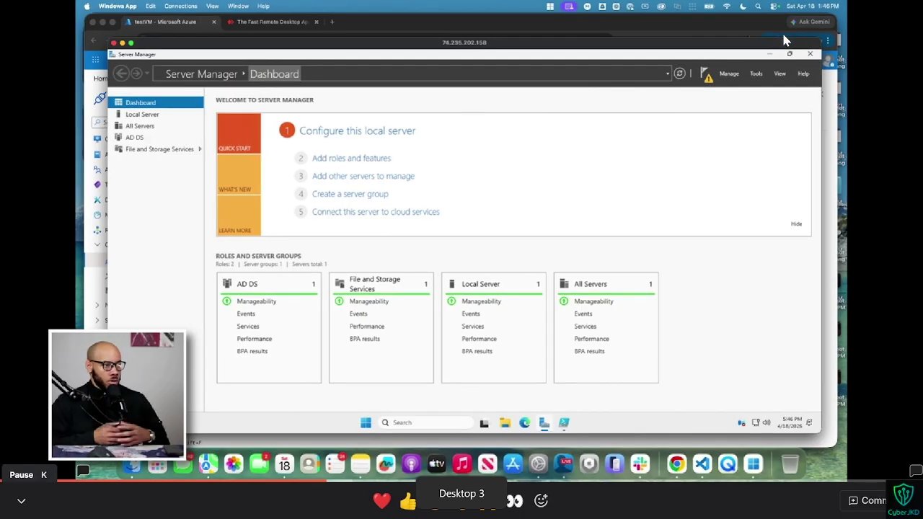
pyautogui.press('ctrl+super+Right')
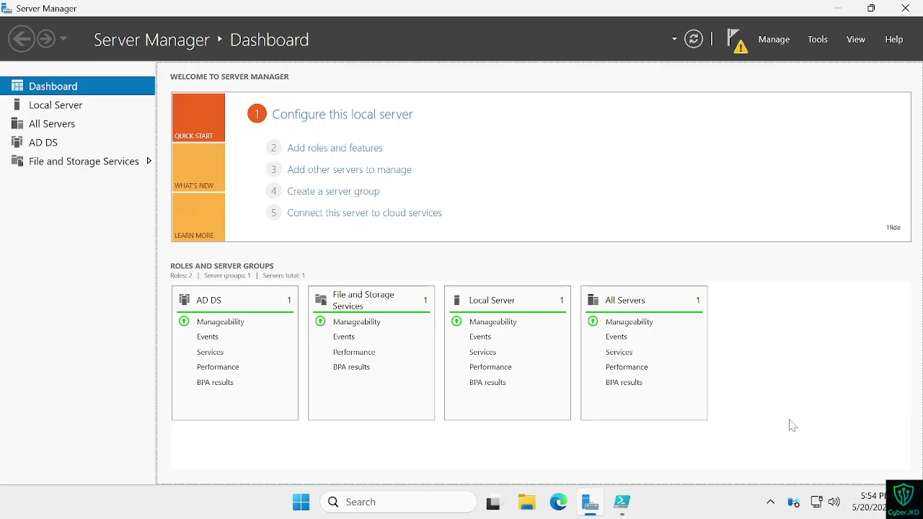
pyautogui.press('ctrl+super+Left')
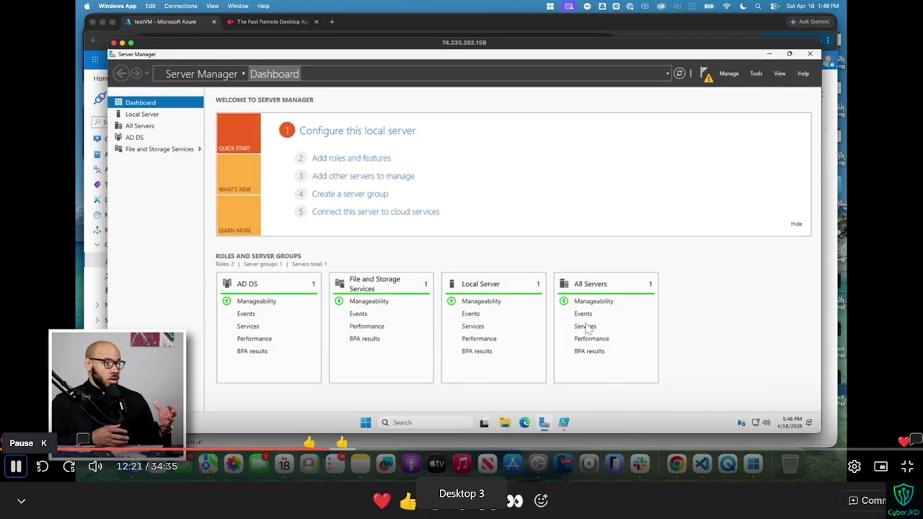
pyautogui.press('ctrl+super+Right')
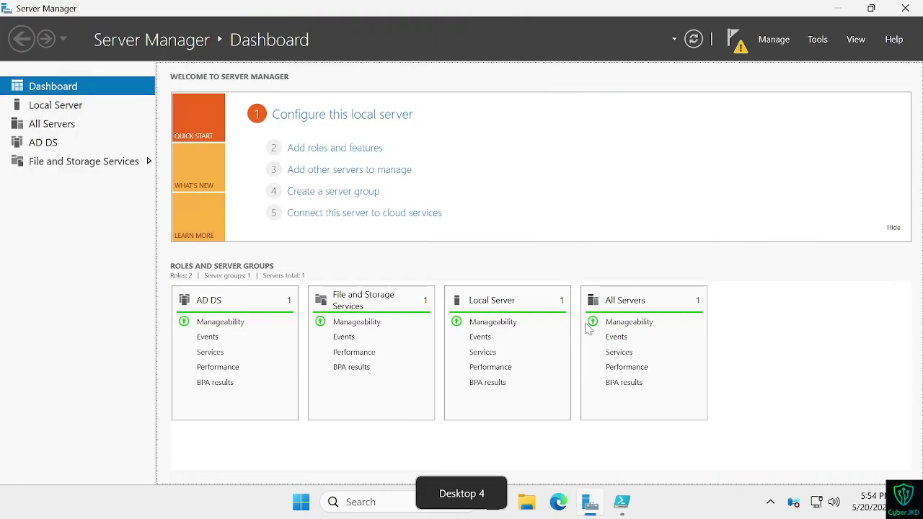
pyautogui.press('ctrl+super+Left')
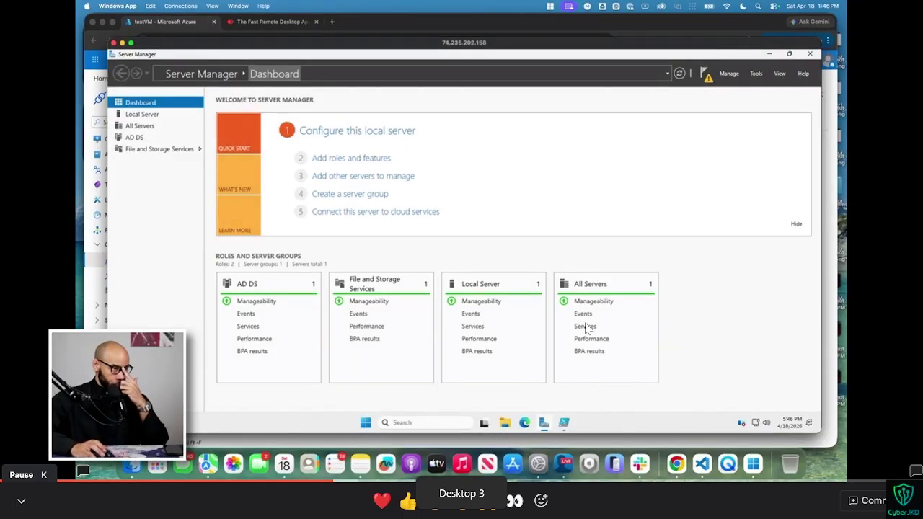
pyautogui.click(705, 73)
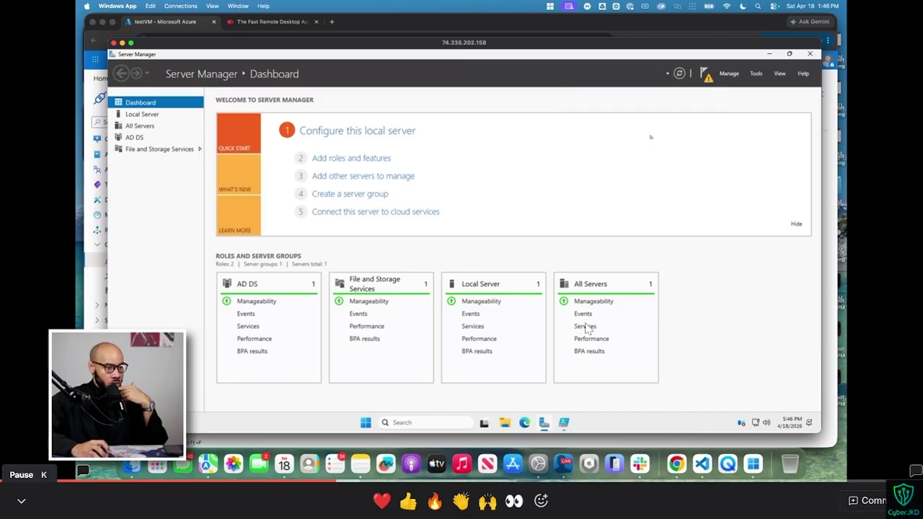
pyautogui.click(587, 329)
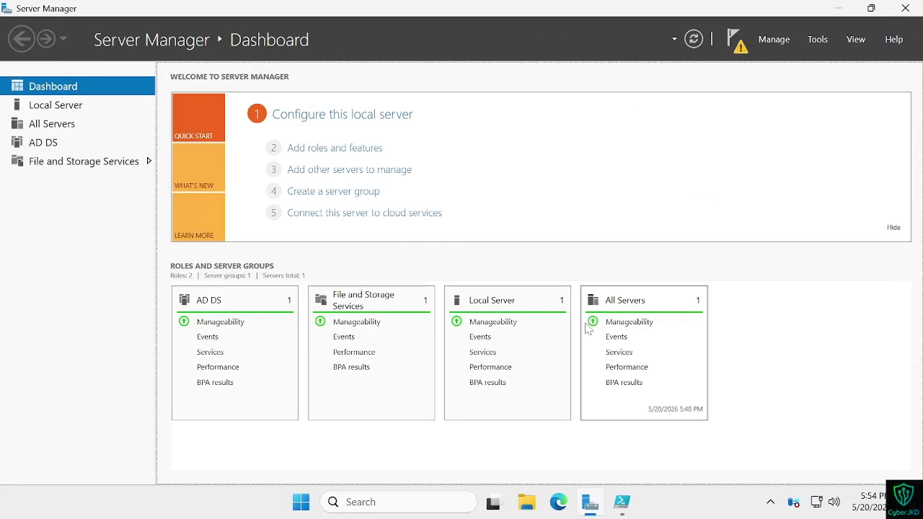
# Step: Choose 'Promote this server to a domain controller' from the Server Manager notifications
pyautogui.click(741, 44)
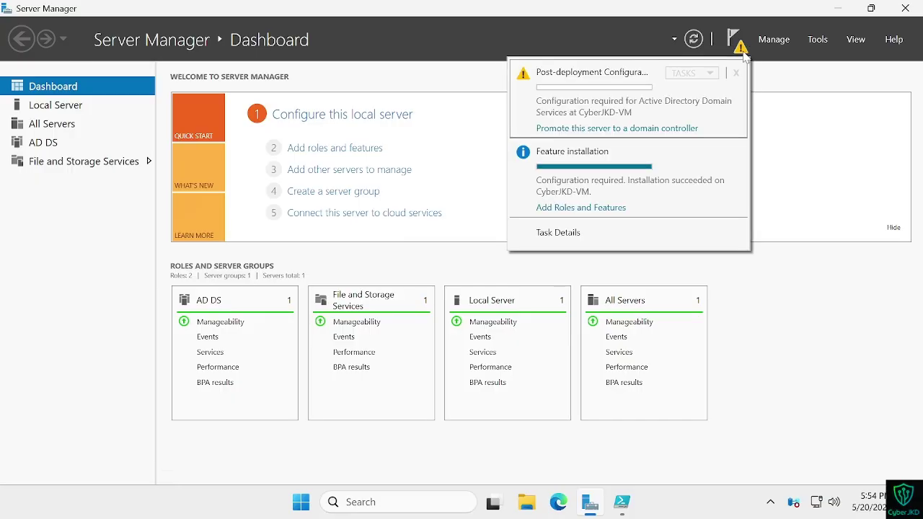
pyautogui.click(608, 130)
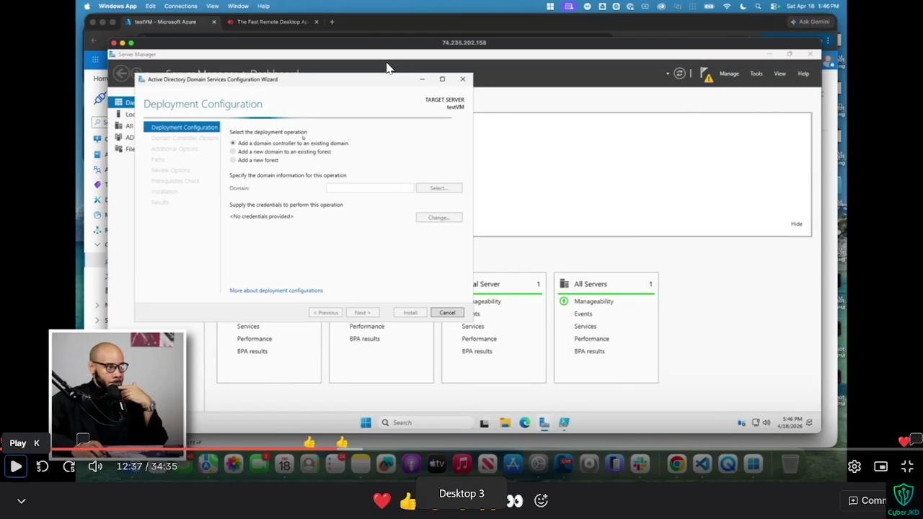
pyautogui.press('k')
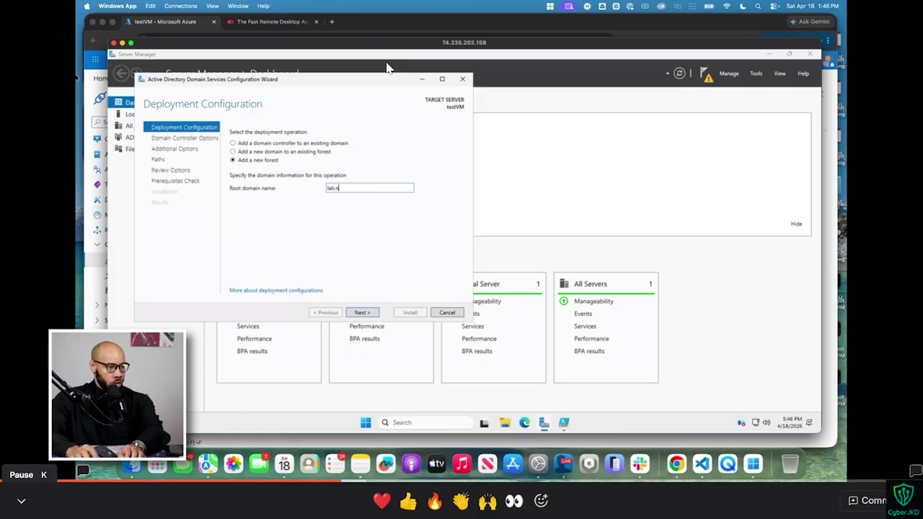
pyautogui.press('k')
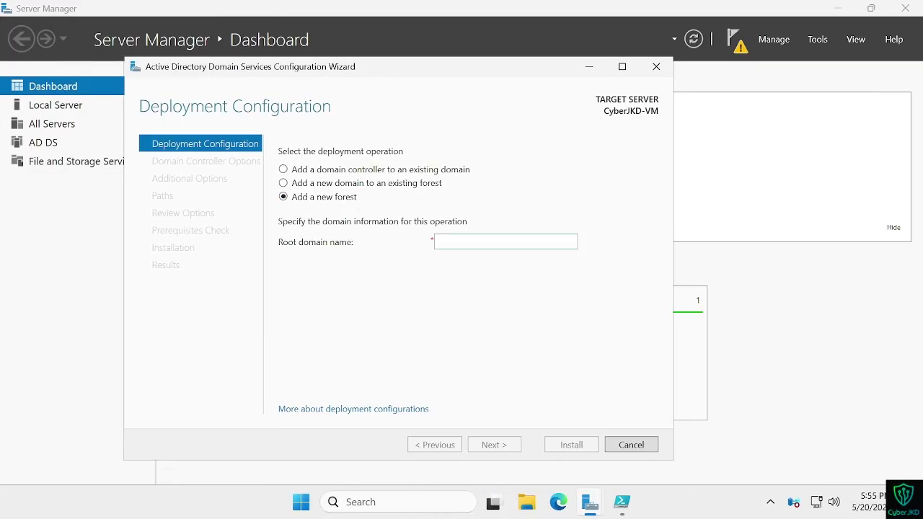
# Step: Add a new forest with root domain name lab.local and continue to Domain Controller Options
pyautogui.click(505, 241)
pyautogui.write('lab.local')
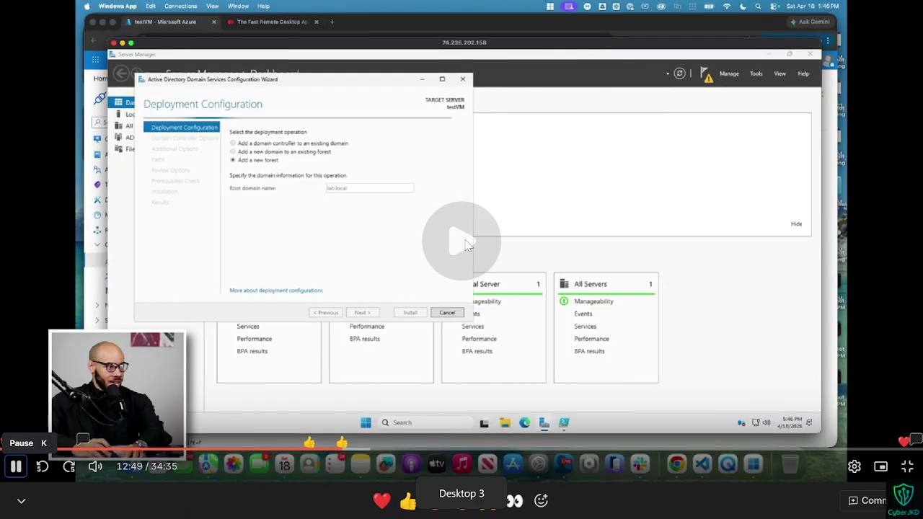
pyautogui.hotkey('ctrl', 'Right')
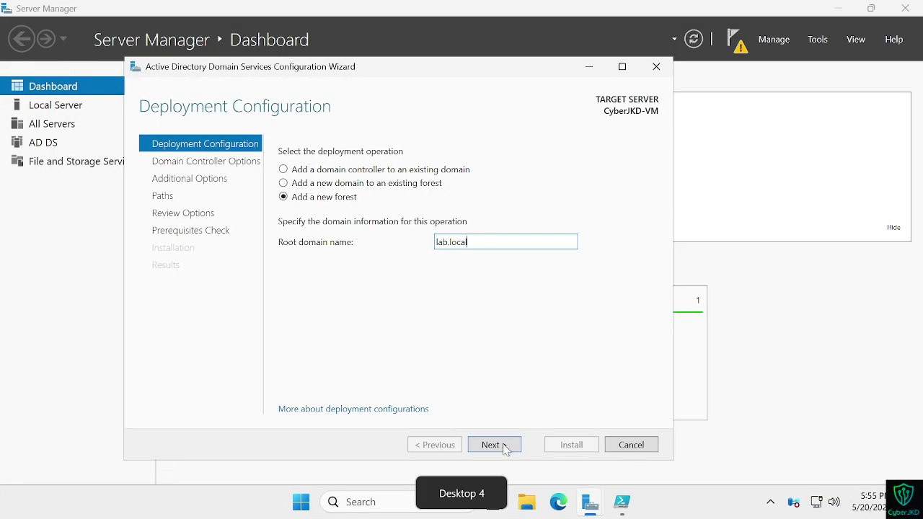
pyautogui.click(504, 447)
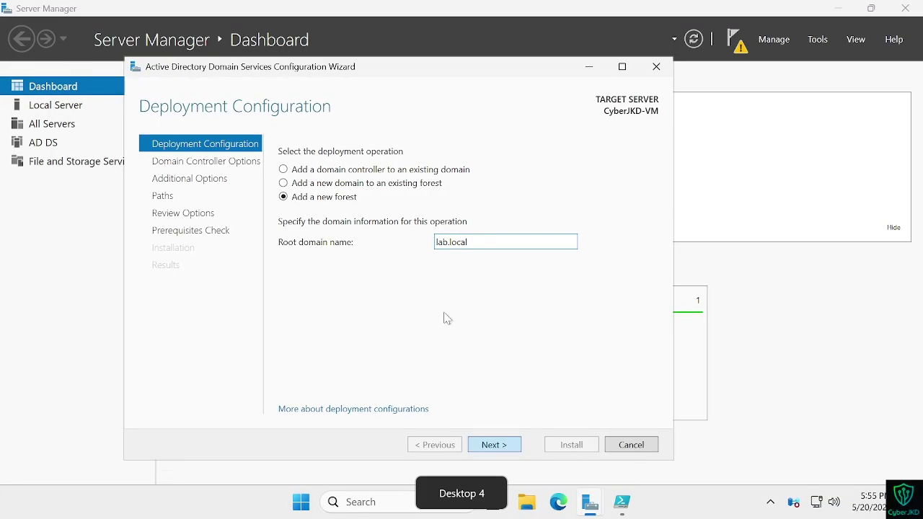
pyautogui.hotkey('ctrl', 'Left')
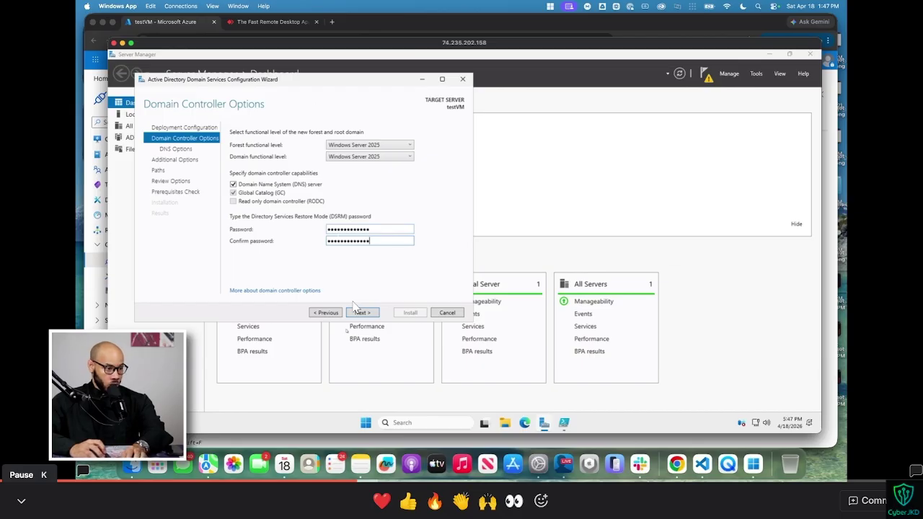
# Step: Enter and confirm the DSRM password, then proceed to DNS Options
pyautogui.press('k')
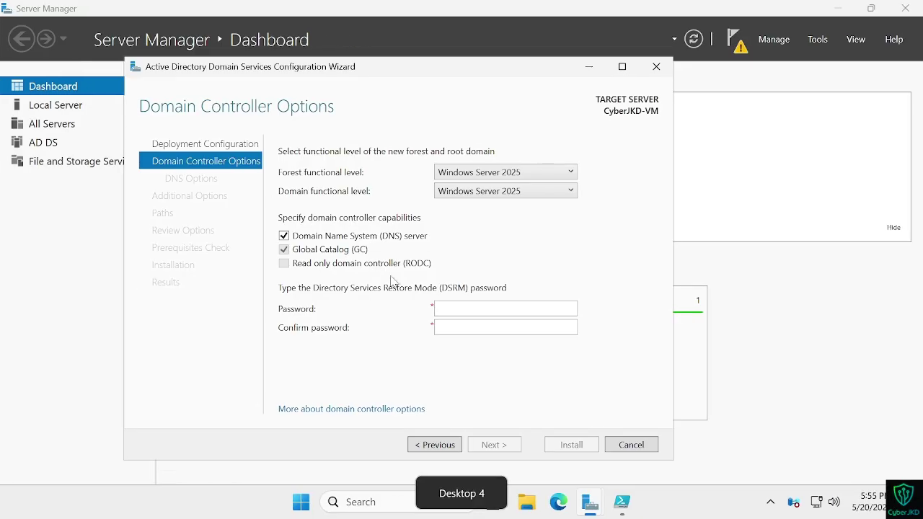
pyautogui.click(505, 308)
pyautogui.write('••••••')
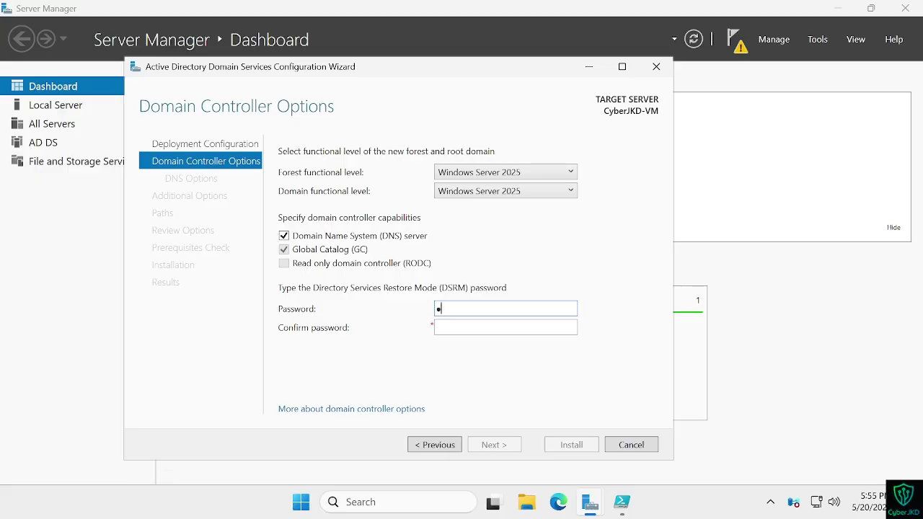
pyautogui.press('BackSpace')
pyautogui.press('BackSpace')
pyautogui.press('BackSpace')
pyautogui.press('BackSpace')
pyautogui.press('BackSpace')
pyautogui.press('BackSpace')
pyautogui.write('•••••••••••')
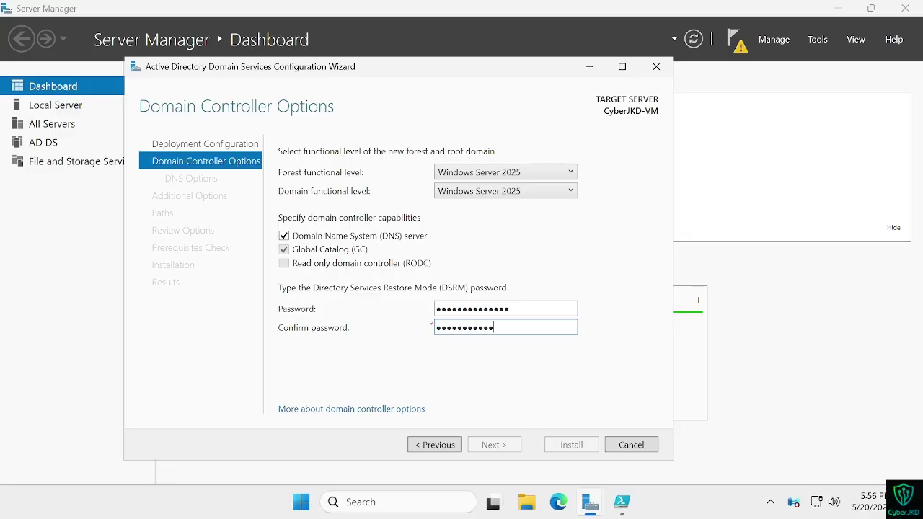
pyautogui.write('12')
pyautogui.click(495, 445)
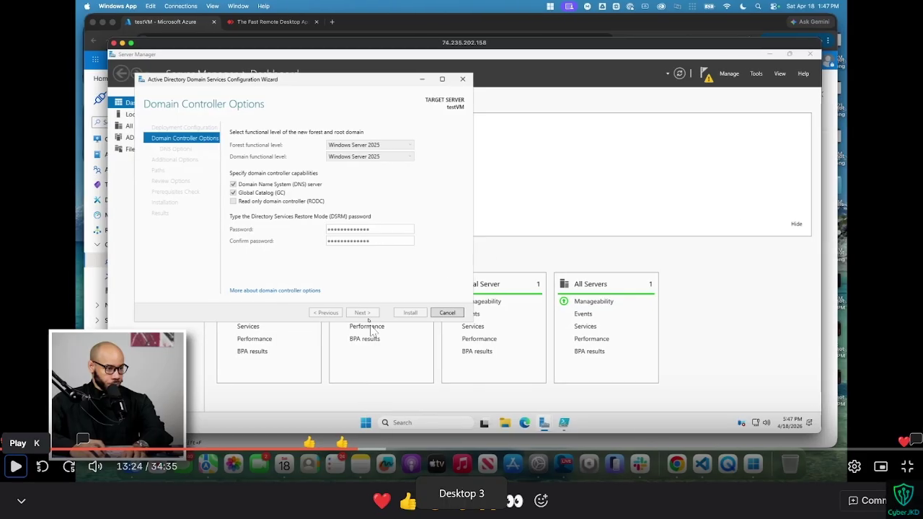
# Step: Continue past the DNS Options page to Additional Options
pyautogui.click(366, 315)
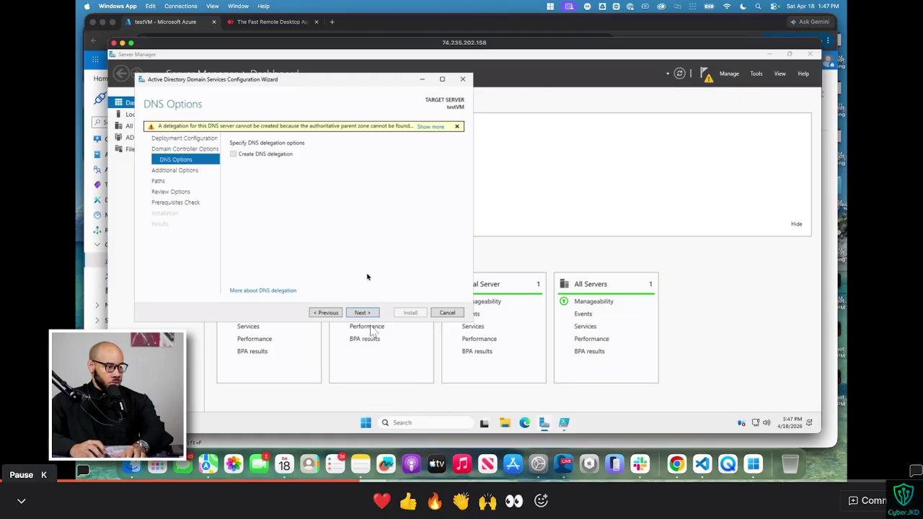
pyautogui.click(362, 313)
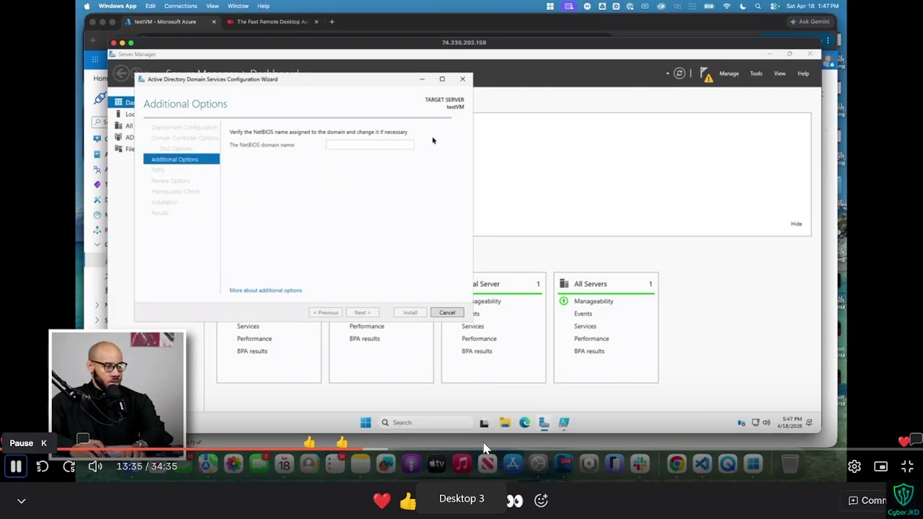
pyautogui.press('ctrl+super+Right')
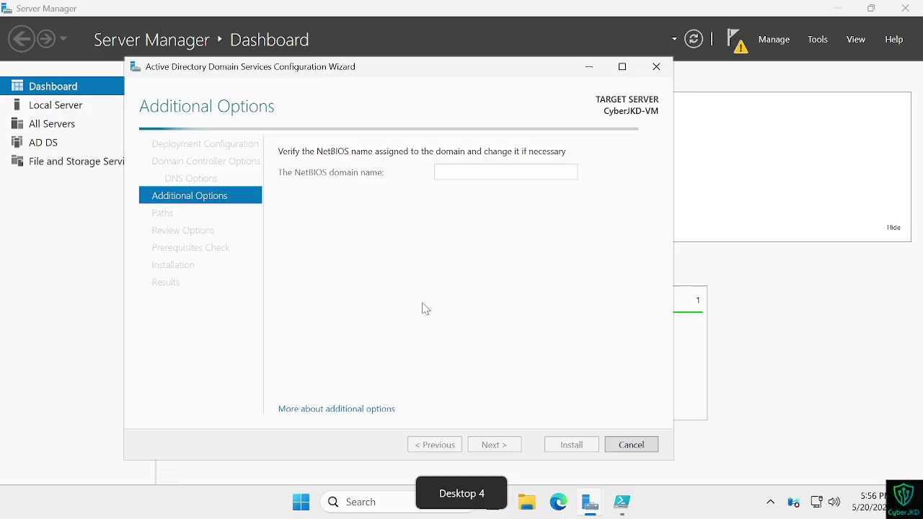
pyautogui.press('ctrl+super+Left')
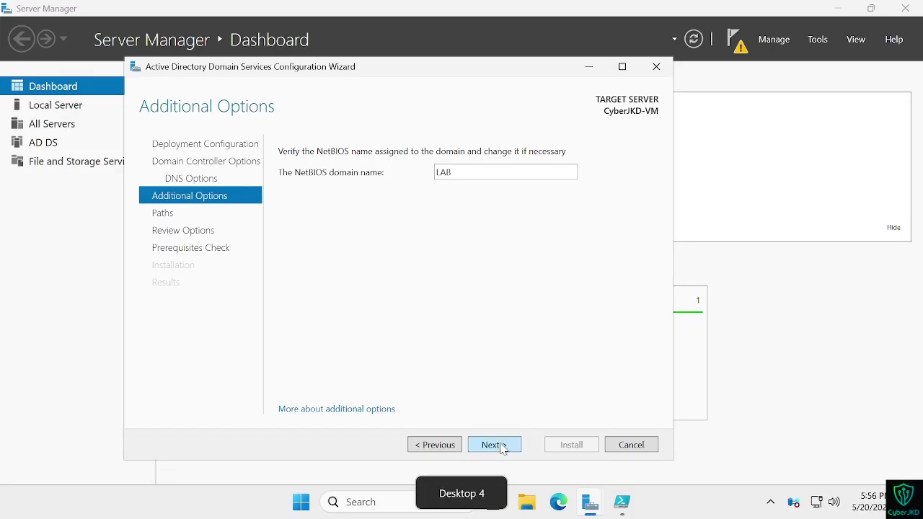
# Step: Accept the NetBIOS domain name LAB and advance to the Paths page
pyautogui.click(493, 445)
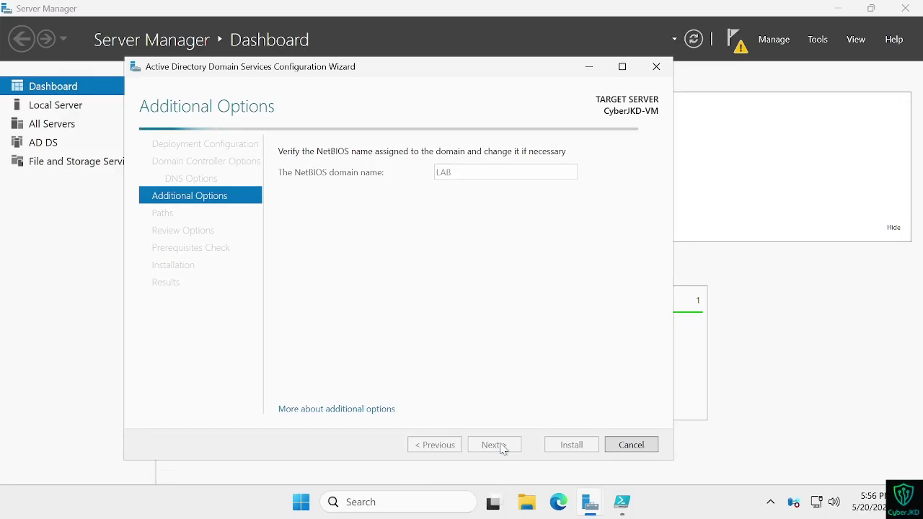
pyautogui.press('ctrl+super+Left')
pyautogui.press('space')
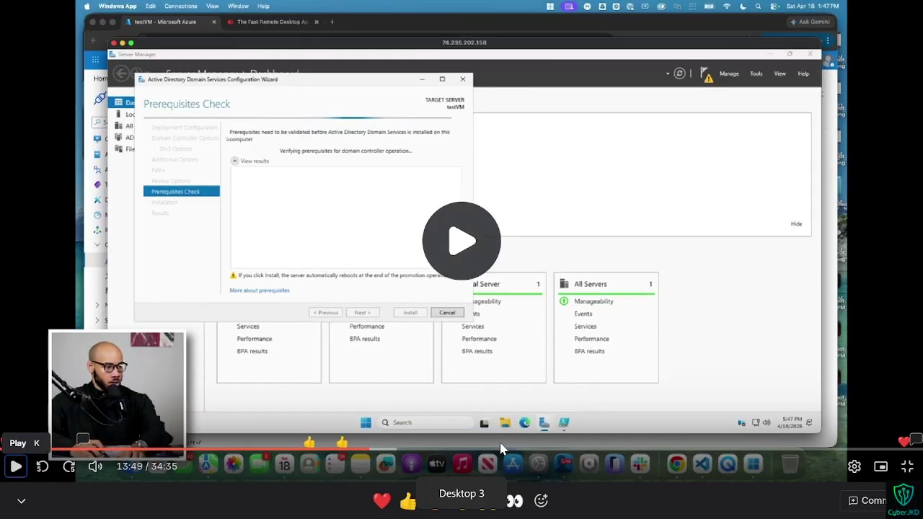
pyautogui.press('ctrl+super+Right')
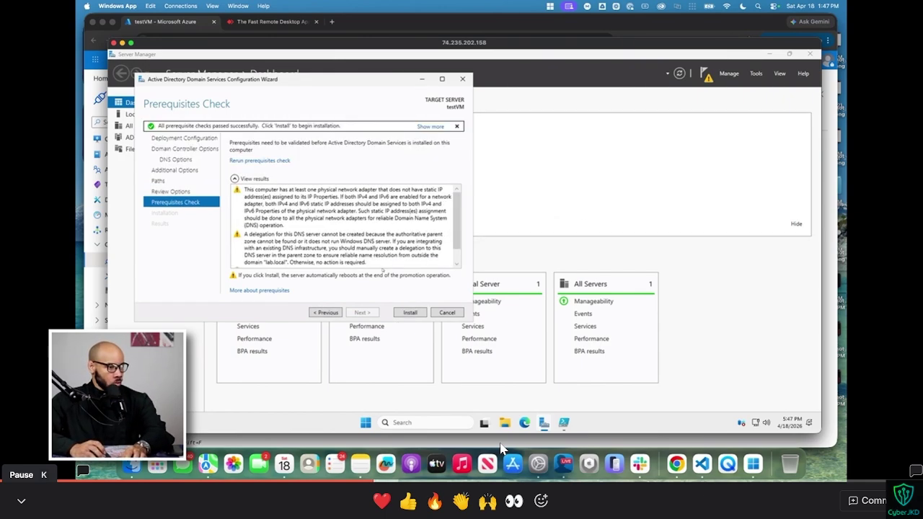
pyautogui.click(502, 449)
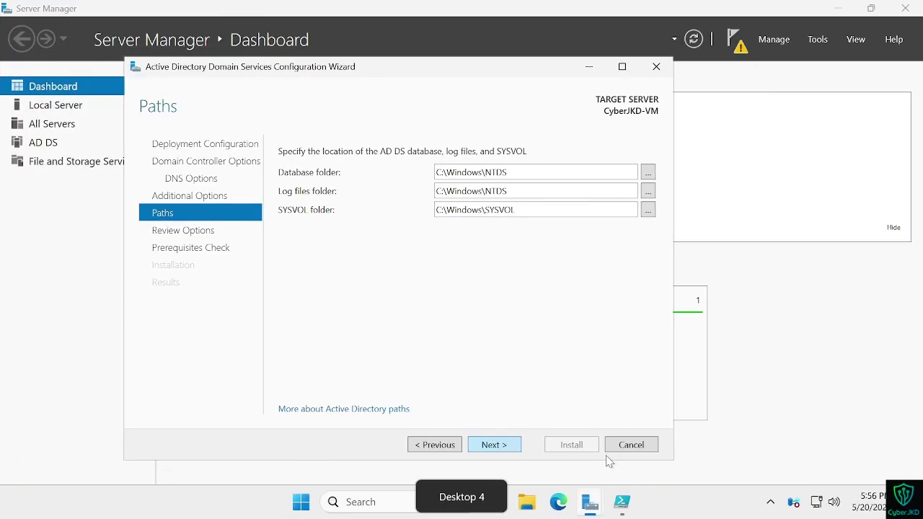
# Step: Keep the default AD DS folder paths, confirm the review, and run the prerequisites check
pyautogui.click(494, 445)
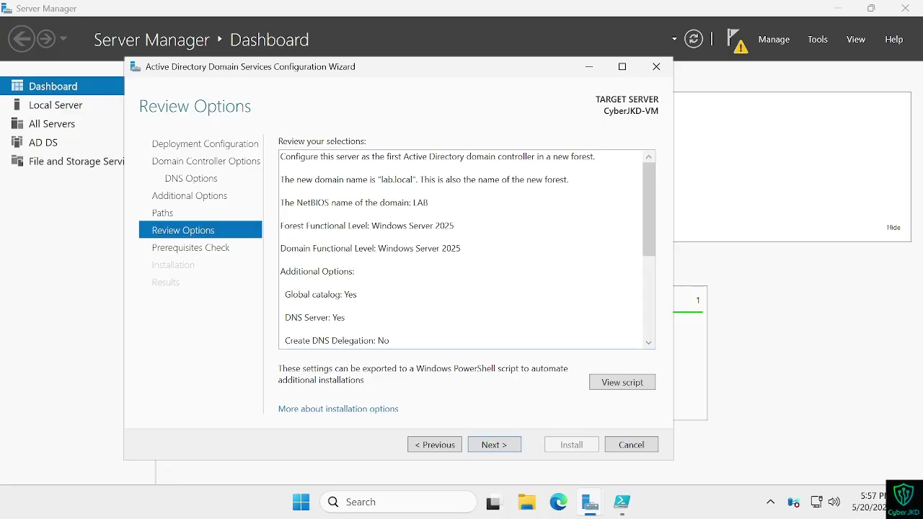
pyautogui.click(495, 445)
pyautogui.hotkey('ctrl', 'Left')
pyautogui.hotkey('ctrl', 'Right')
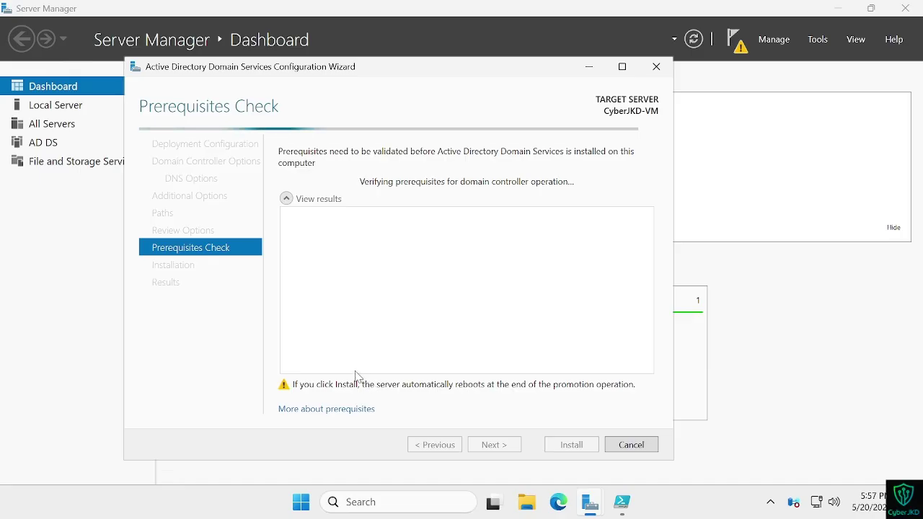
pyautogui.hotkey('ctrl', 'Left')
pyautogui.click(15, 466)
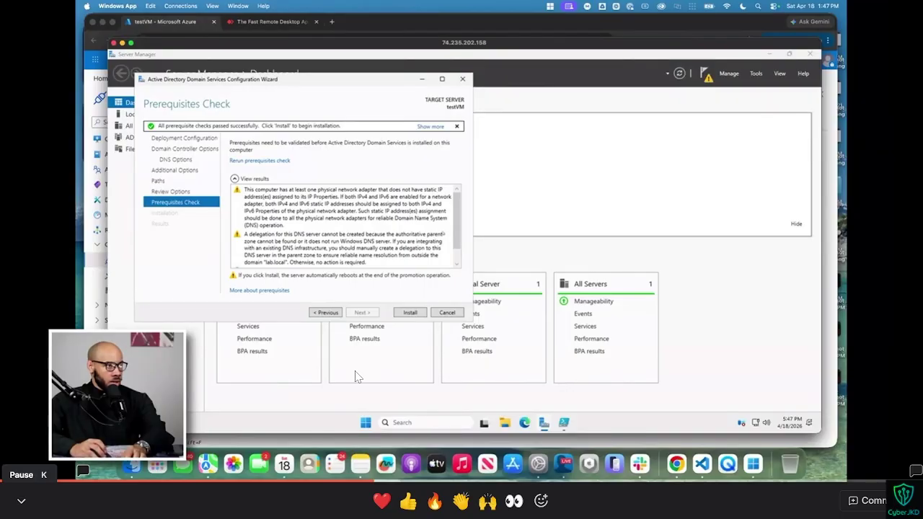
pyautogui.hotkey('ctrl', 'Right')
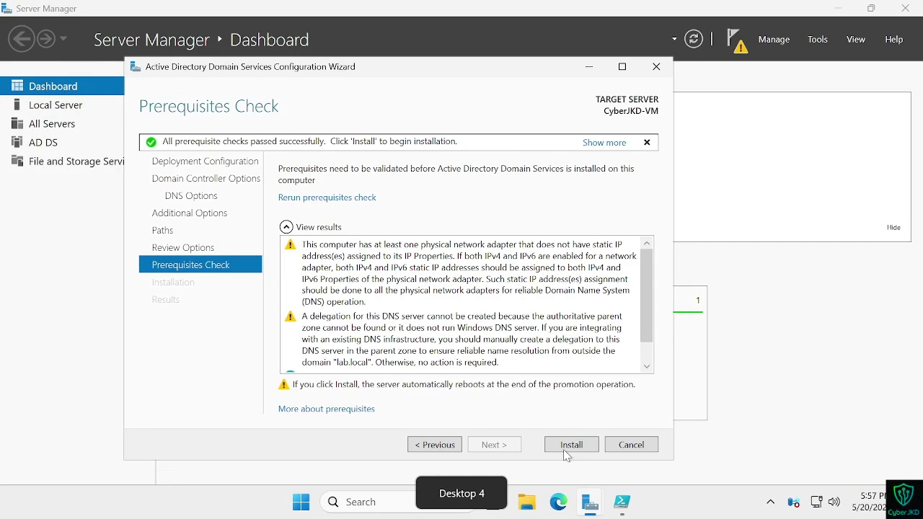
pyautogui.hotkey('ctrl', 'Left')
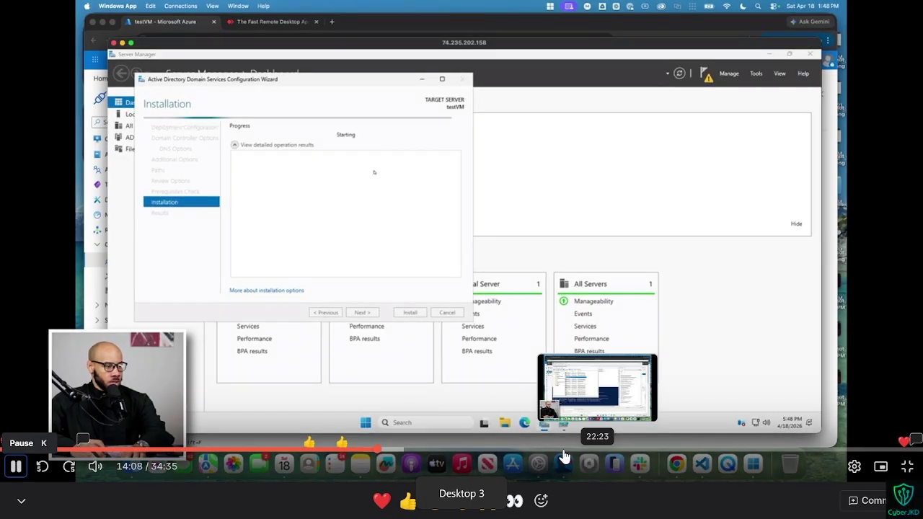
pyautogui.hotkey('ctrl', 'Right')
# Step: Start the AD DS installation from the Prerequisites Check page
pyautogui.click(587, 445)
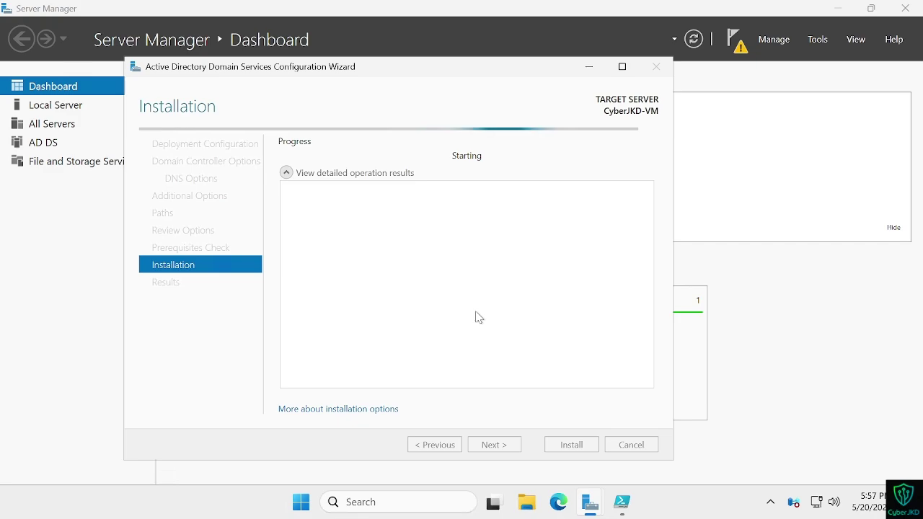
pyautogui.hotkey('ctrl', 'Left')
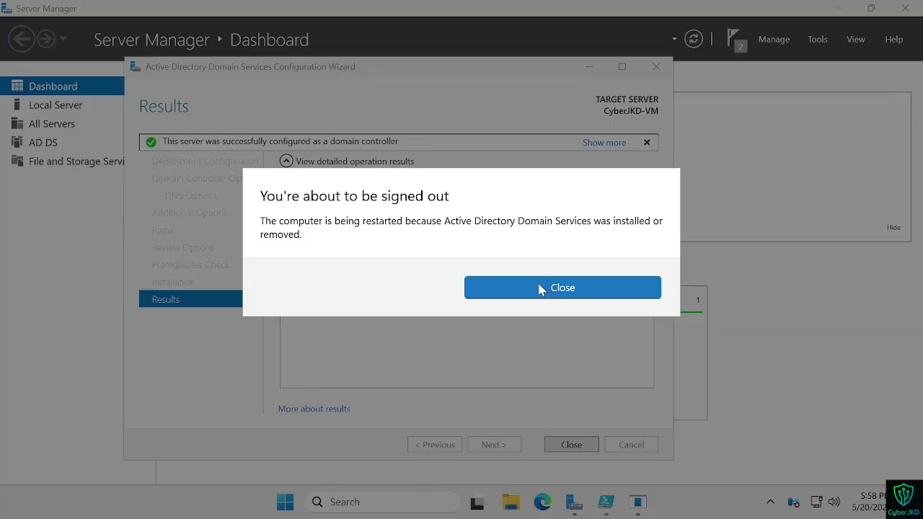
# Step: Dismiss the sign-out notice and close the finished configuration wizard
pyautogui.click(541, 287)
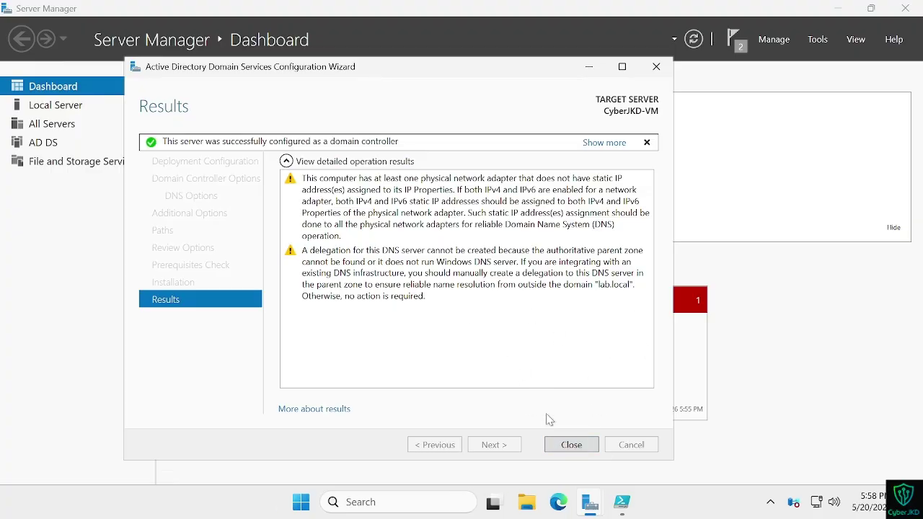
pyautogui.click(571, 444)
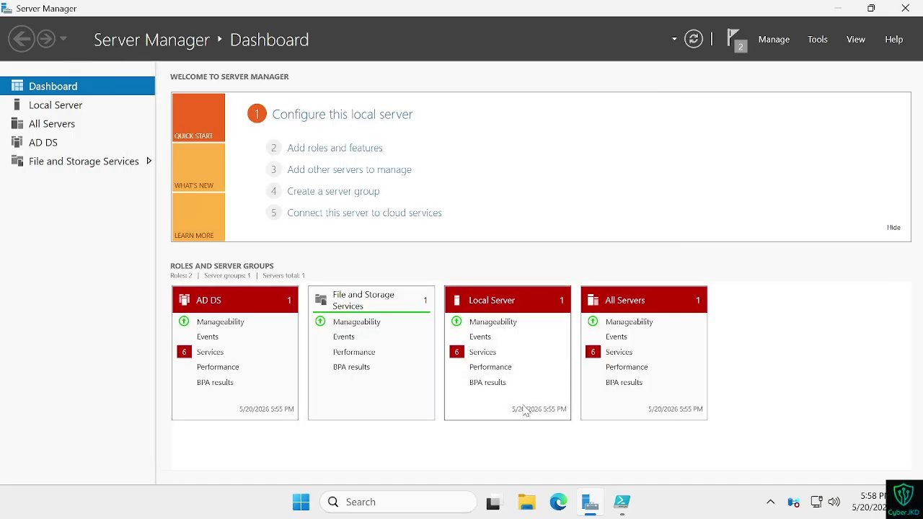
pyautogui.hotkey('alt', 'Tab')
pyautogui.hotkey('alt', 'Tab')
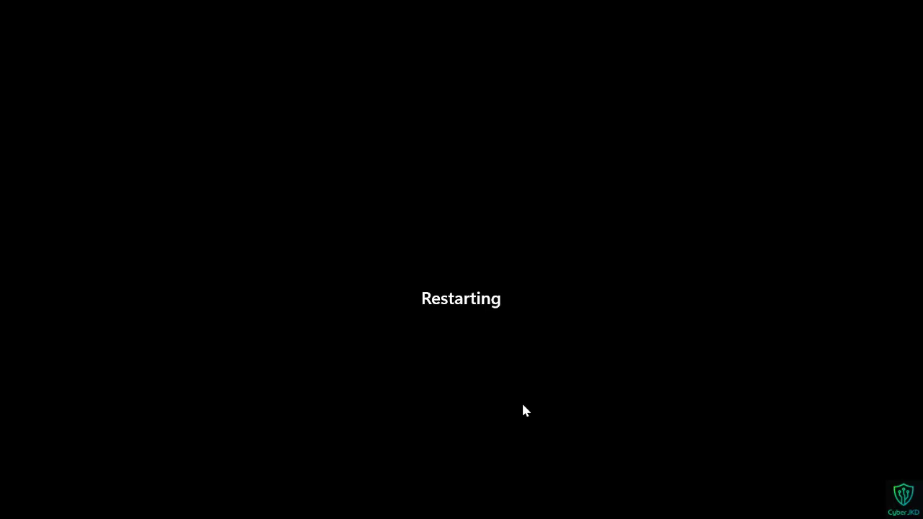
pyautogui.hotkey('alt', 'Tab')
pyautogui.hotkey('alt', 'Tab')
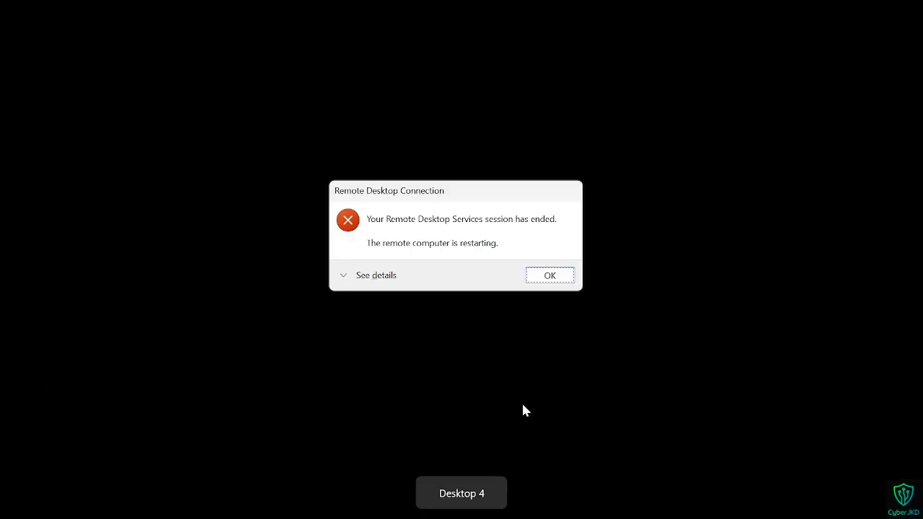
# Step: After the session ends, reconnect to 102.37.18.114 and re-enter the account password
pyautogui.click(545, 277)
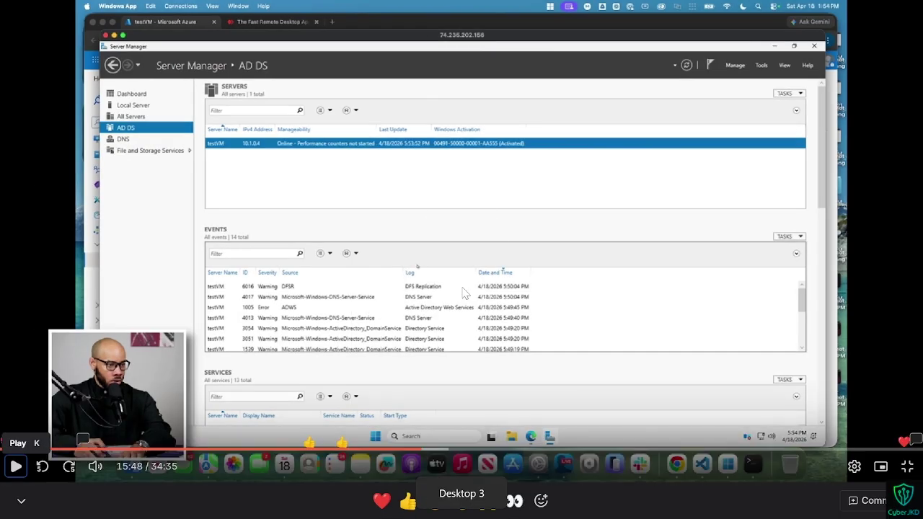
pyautogui.press('ctrl+super+Right')
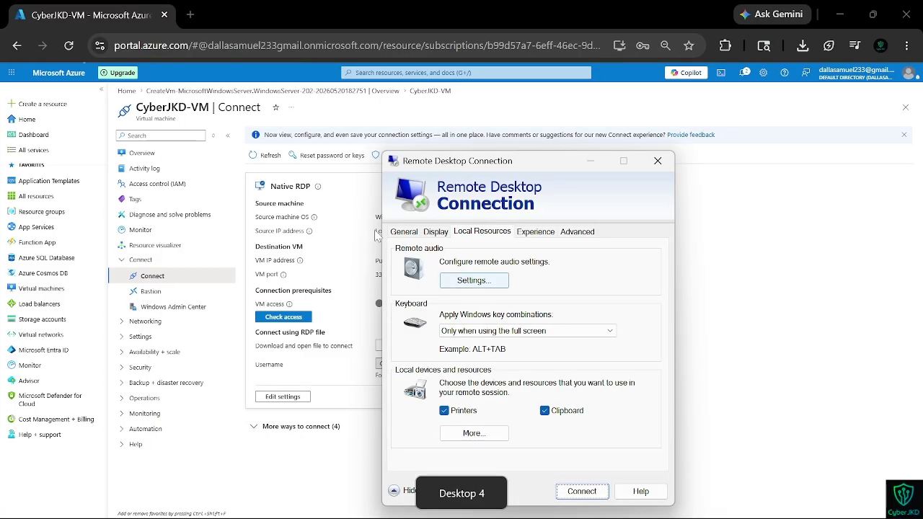
pyautogui.click(404, 231)
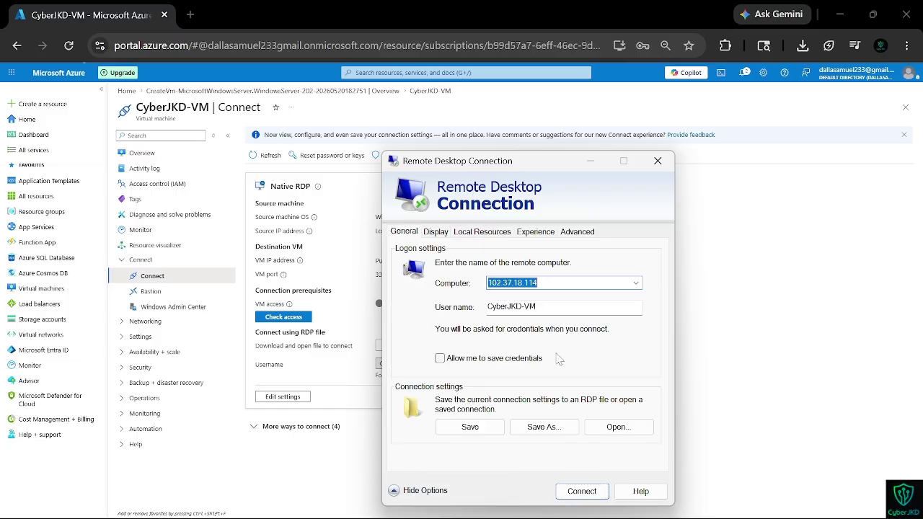
pyautogui.click(585, 494)
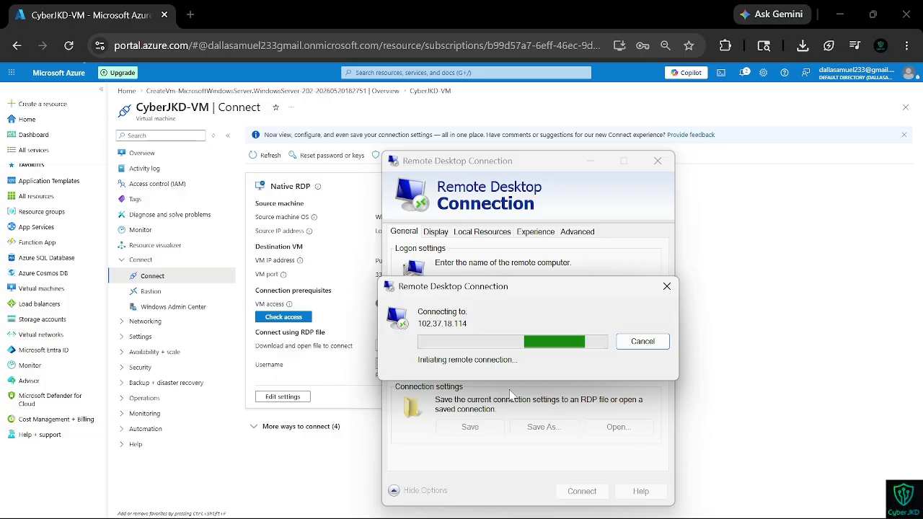
pyautogui.write('••••••••')
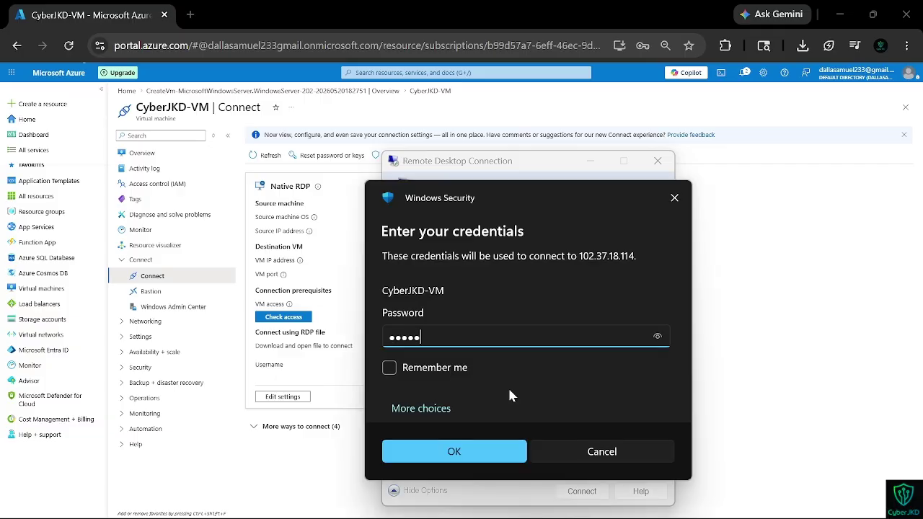
pyautogui.write('••••••')
pyautogui.press('Return')
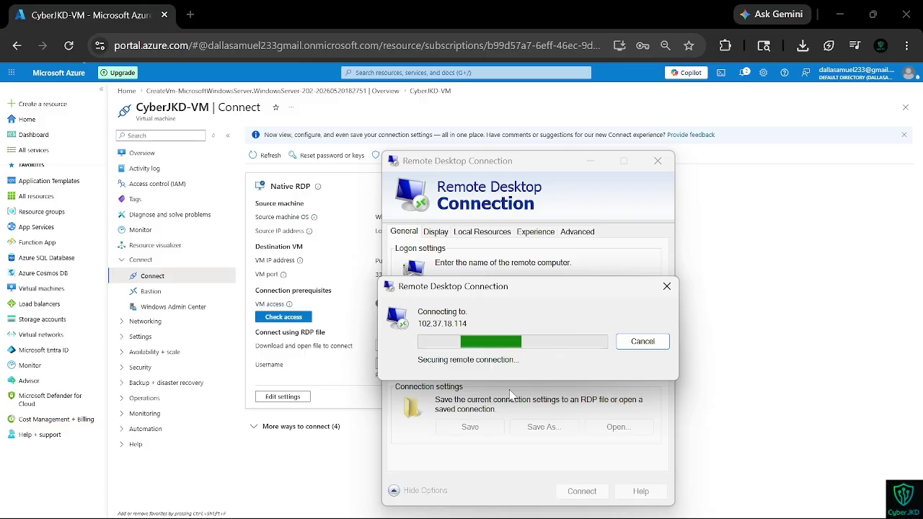
pyautogui.write('••••')
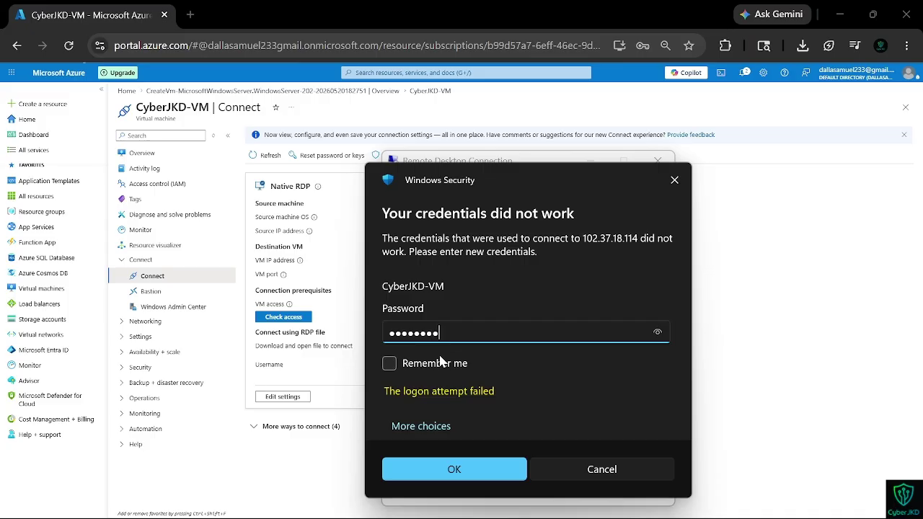
pyautogui.press('Return')
pyautogui.press('Return')
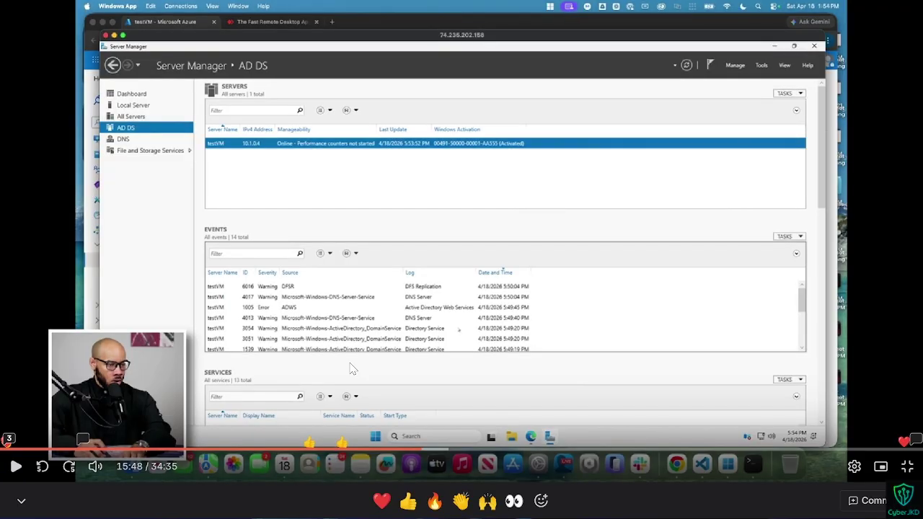
# Step: Move the remote desktop window onto Desktop 4
pyautogui.press('super+Tab')
pyautogui.moveTo(520, 206); pyautogui.dragTo(567, 409)
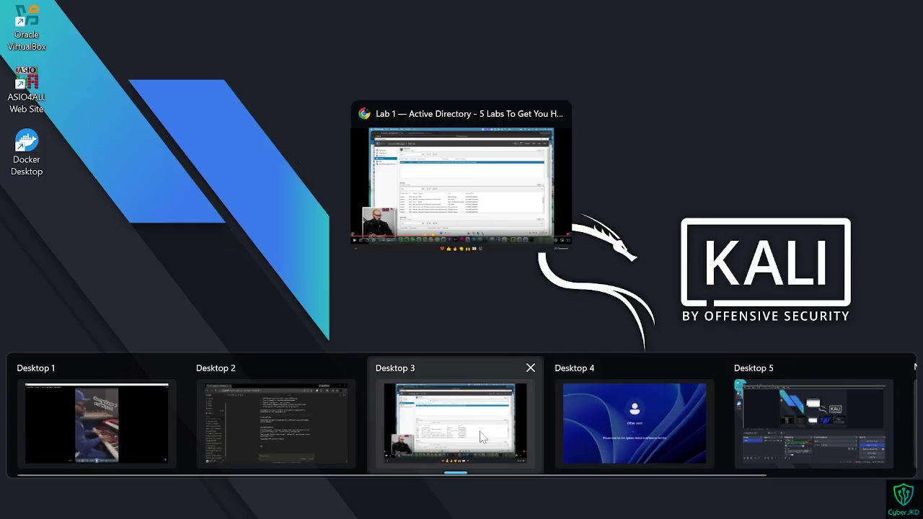
pyautogui.click(481, 436)
pyautogui.press('ctrl+super+Right')
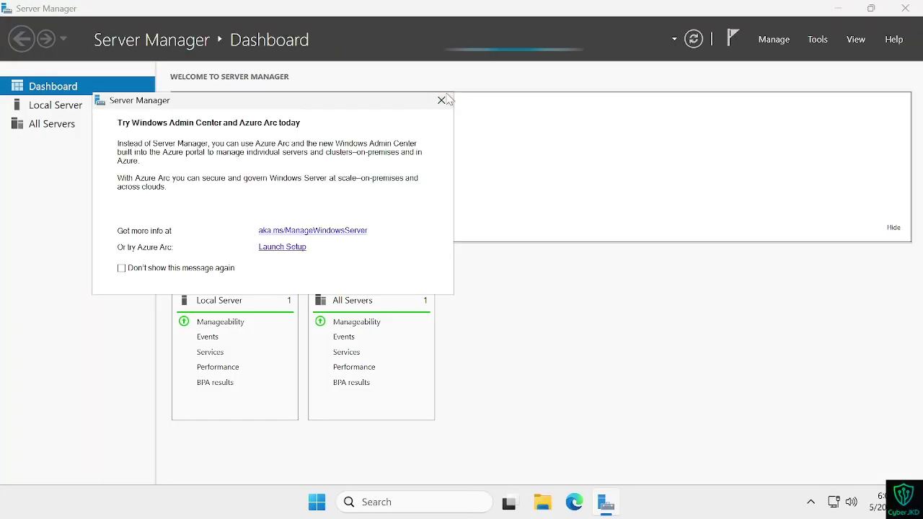
# Step: Dismiss the Windows Admin Center notice and download CyberJKD-VM's RDP file from the portal
pyautogui.click(441, 101)
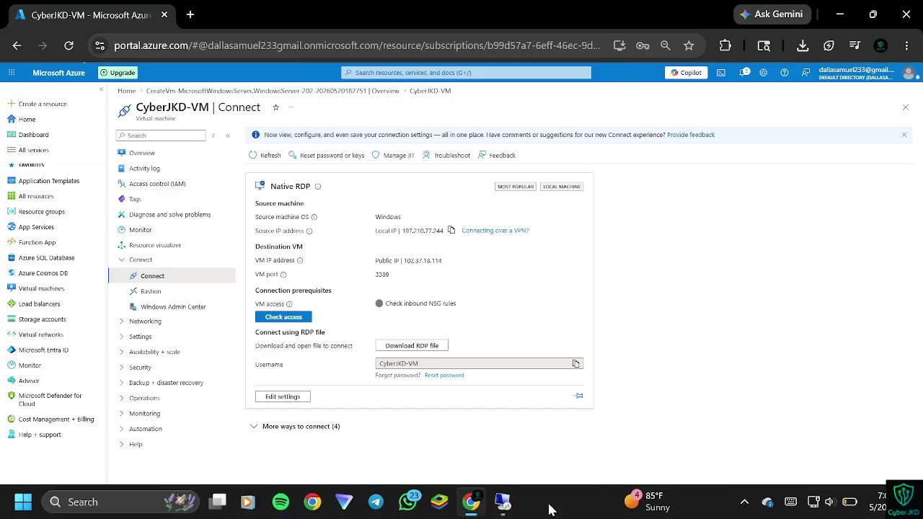
pyautogui.press('Return')
pyautogui.click(438, 401)
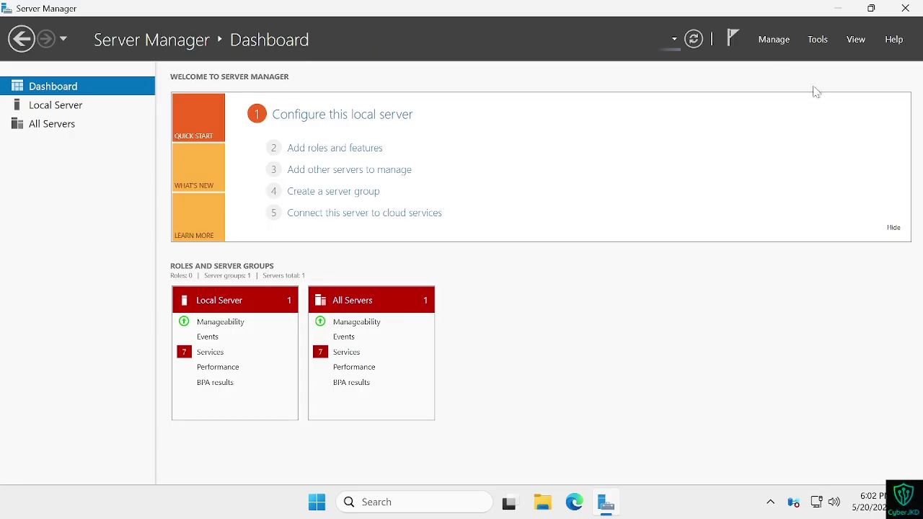
# Step: Open the downloaded CyberJKD-VM.rdp, accept the connection warning and submit the password
pyautogui.click(671, 9)
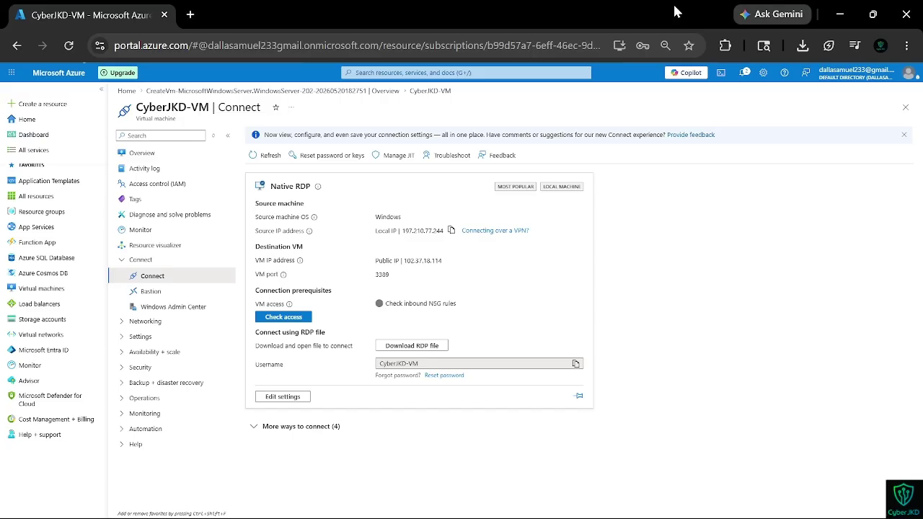
pyautogui.click(803, 46)
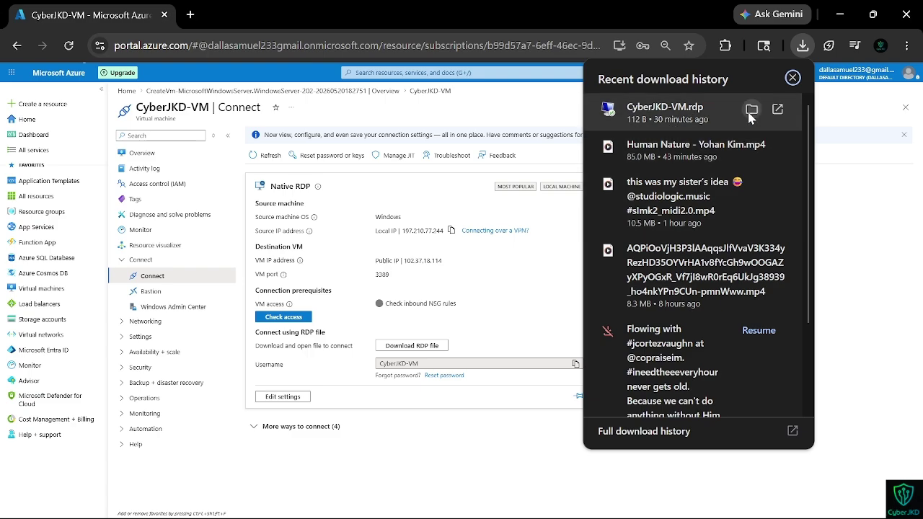
pyautogui.click(703, 117)
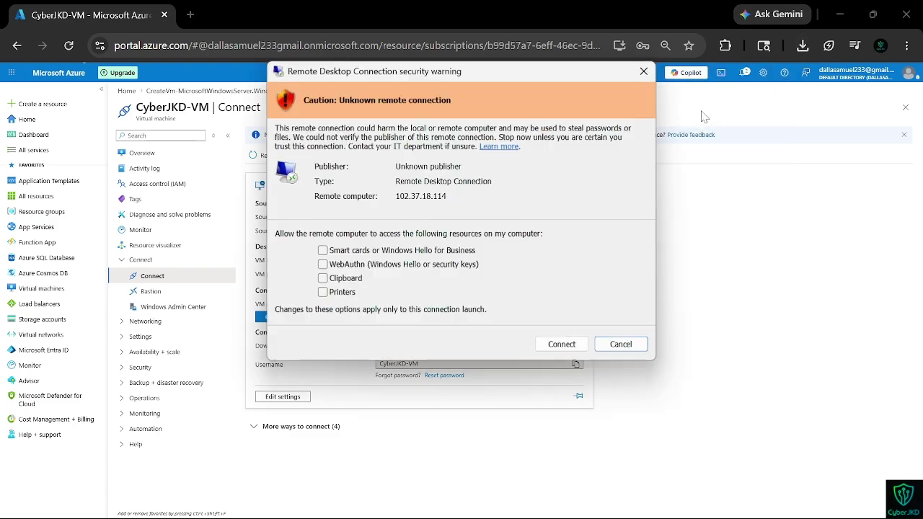
pyautogui.click(560, 345)
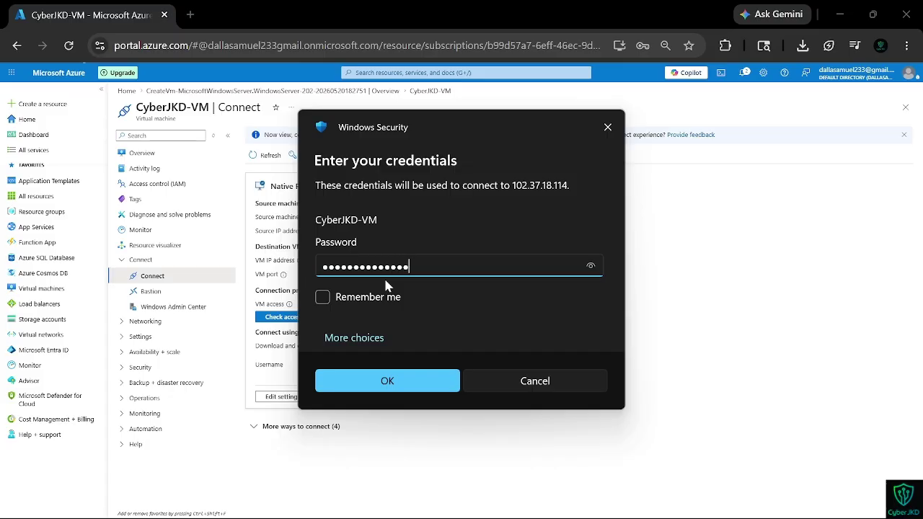
pyautogui.press('Return')
pyautogui.press('Return')
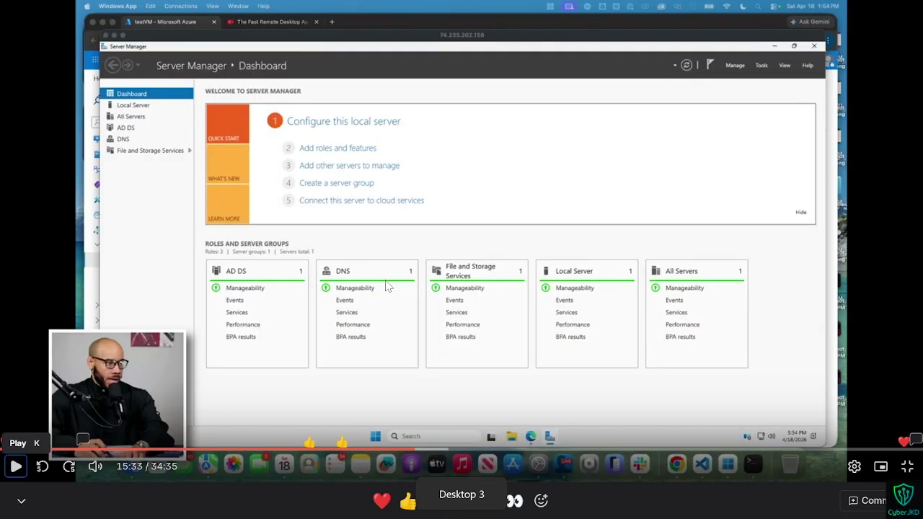
# Step: Rewind and replay the tutorial, pausing briefly while checking the server session desktop
pyautogui.press('Left')
pyautogui.press('Left')
pyautogui.press('Left')
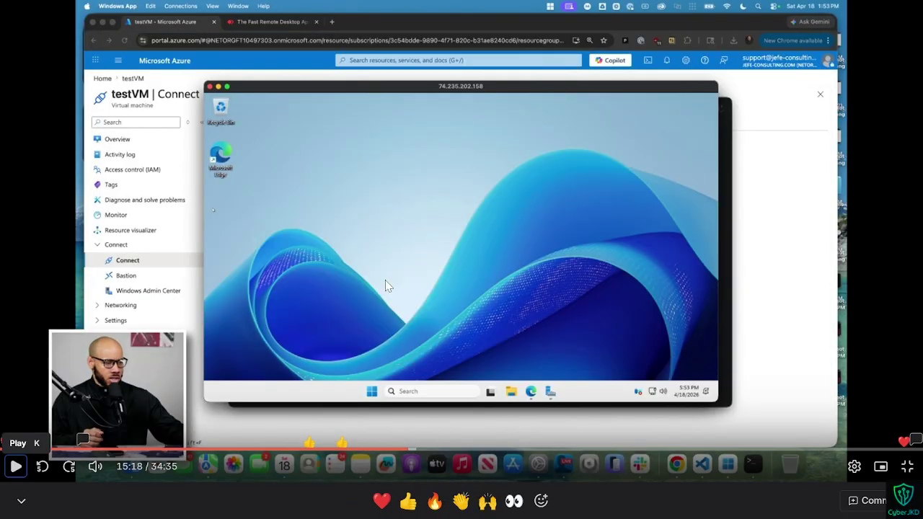
pyautogui.press('space')
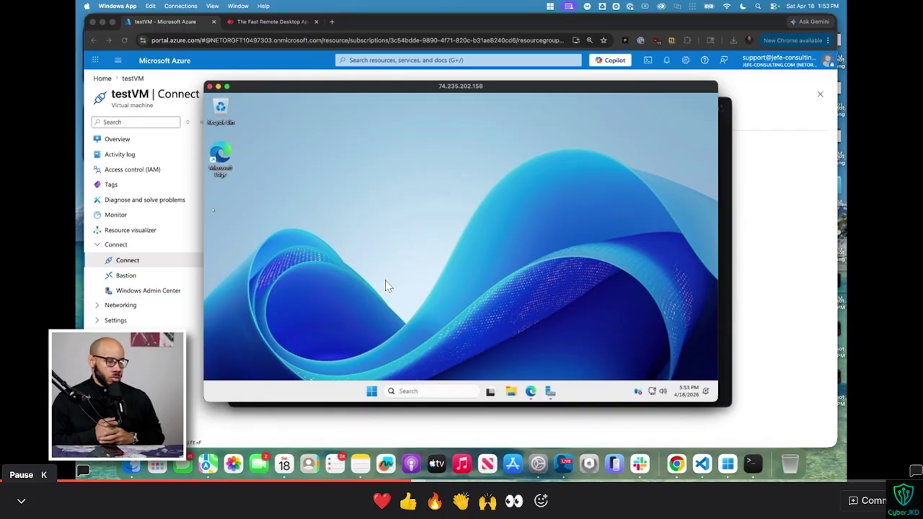
pyautogui.press('ctrl+super+Right')
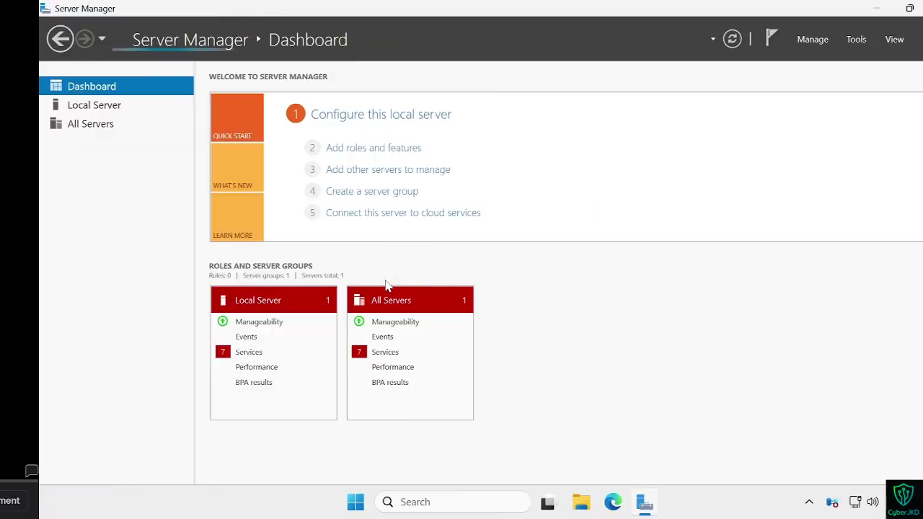
pyautogui.press('ctrl+super+Left')
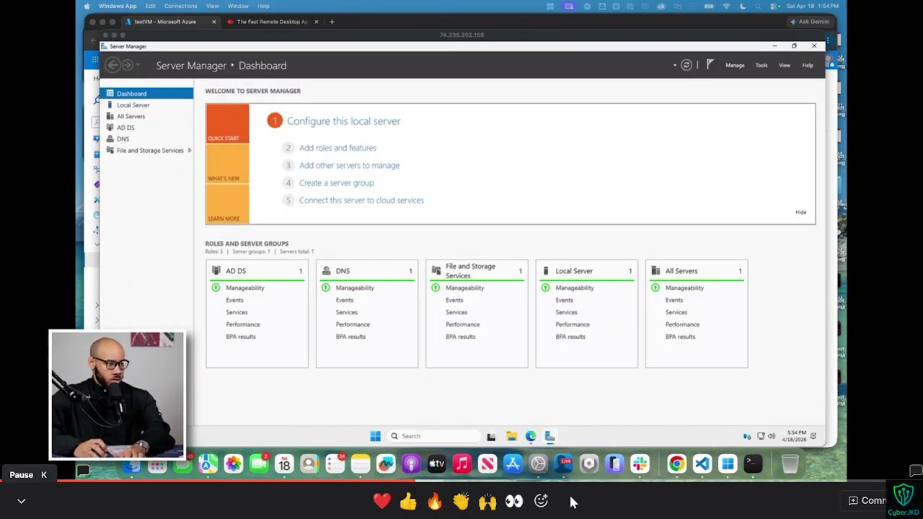
pyautogui.press('k')
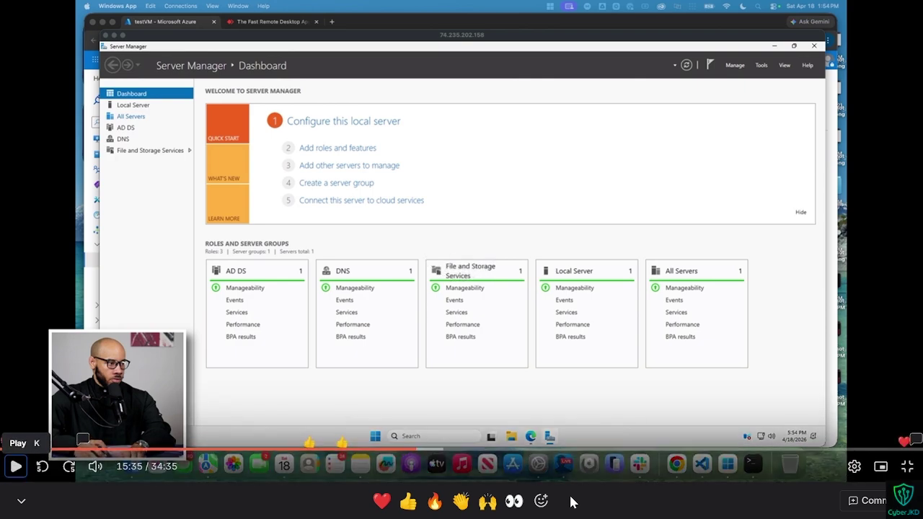
pyautogui.press('k')
pyautogui.press('k')
pyautogui.press('ctrl+super+Right')
pyautogui.press('ctrl+super+Left')
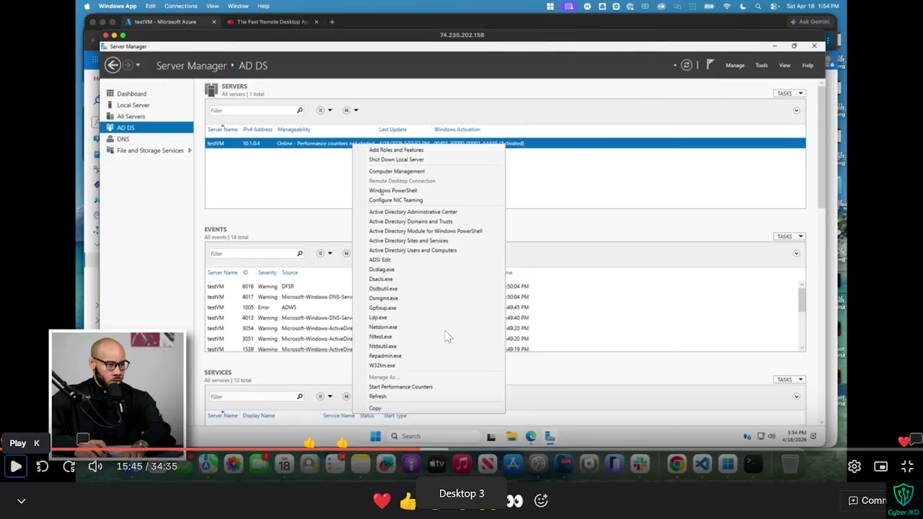
# Step: Play the tutorial on and pause at 16:00, where Active Directory Users and Computers opens
pyautogui.press('Left')
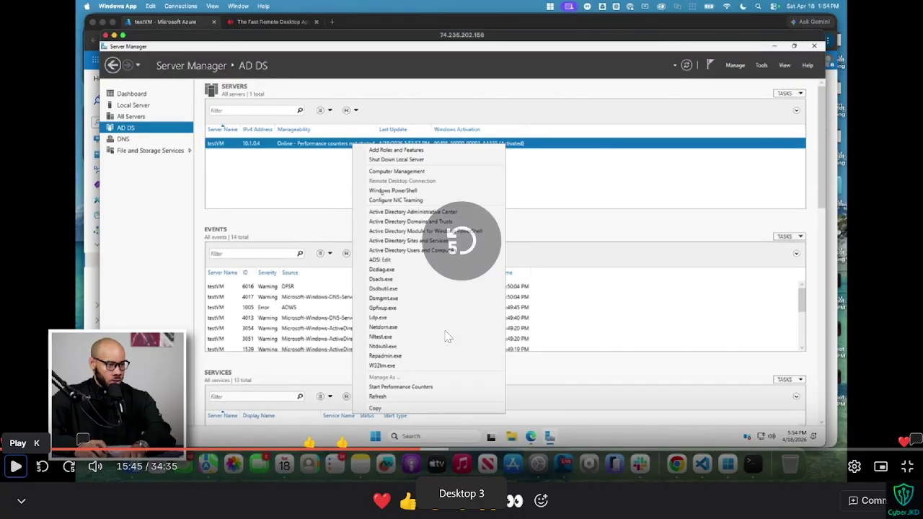
pyautogui.press('k')
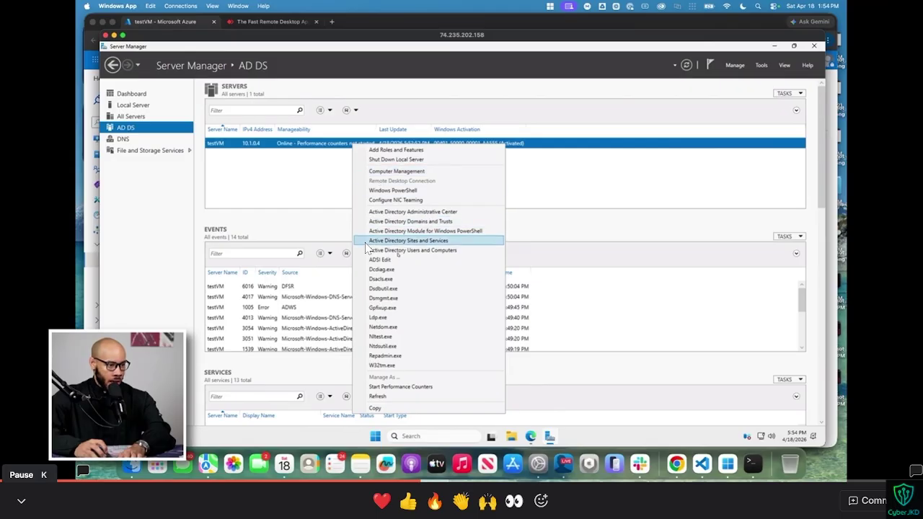
pyautogui.press('k')
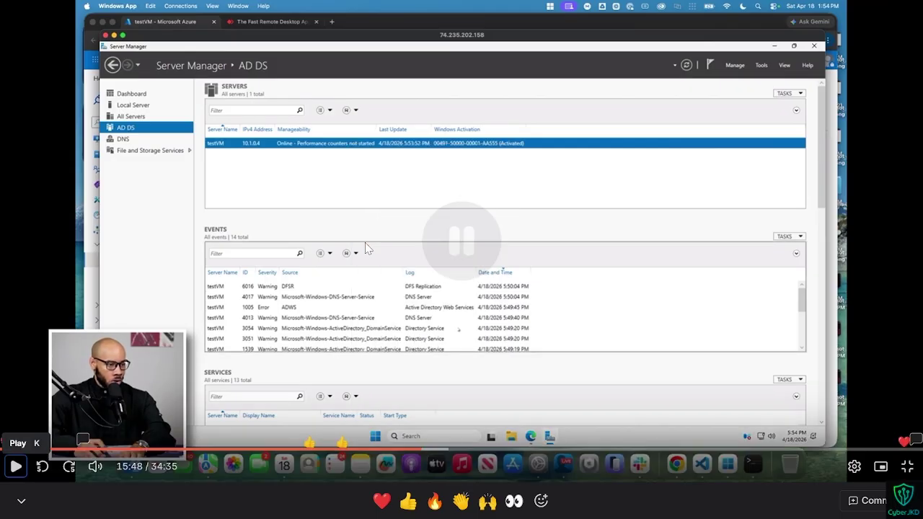
pyautogui.press('ctrl+super+Right')
pyautogui.press('ctrl+super+Left')
pyautogui.press('k')
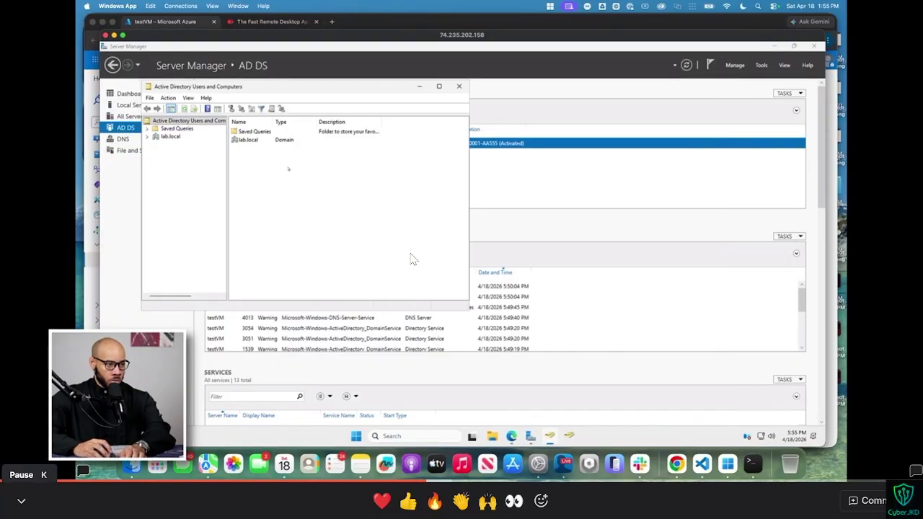
pyautogui.click(413, 260)
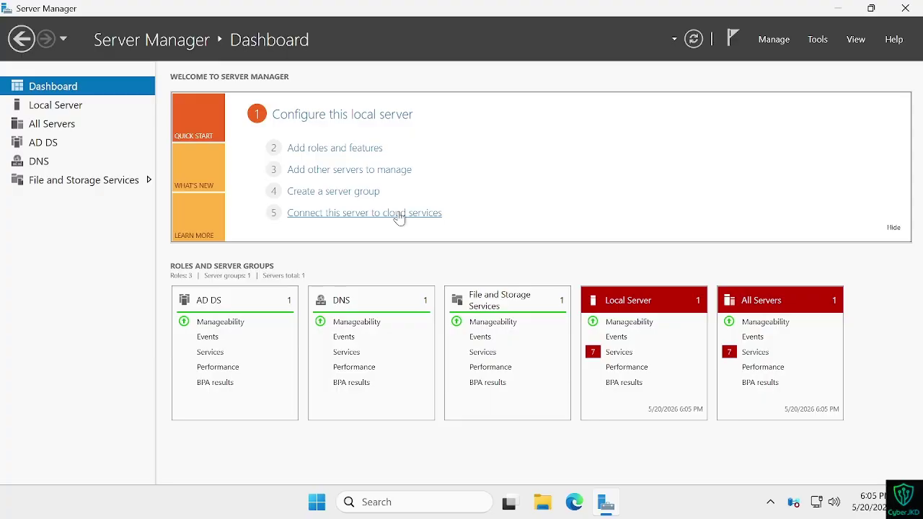
# Step: Launch Active Directory Users and Computers from the CyberJKD-VM server's menu on the AD DS page
pyautogui.press('ctrl+super+Left')
pyautogui.press('ctrl+super+Right')
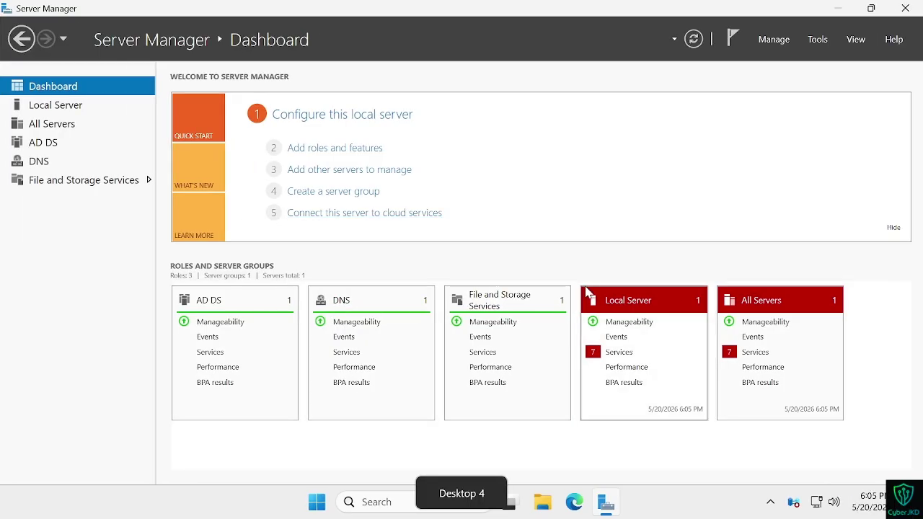
pyautogui.click(43, 142)
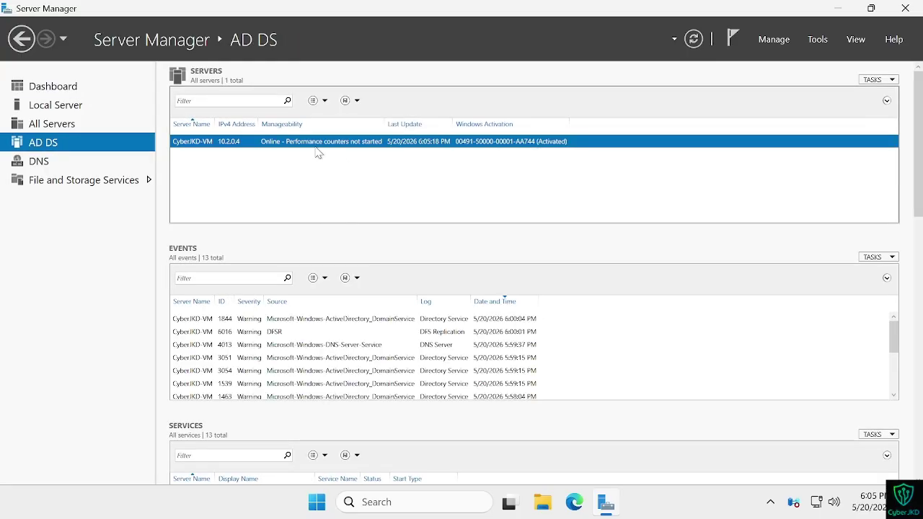
pyautogui.rightClick(318, 152)
pyautogui.press('ctrl+super+Left')
pyautogui.press('ctrl+super+Right')
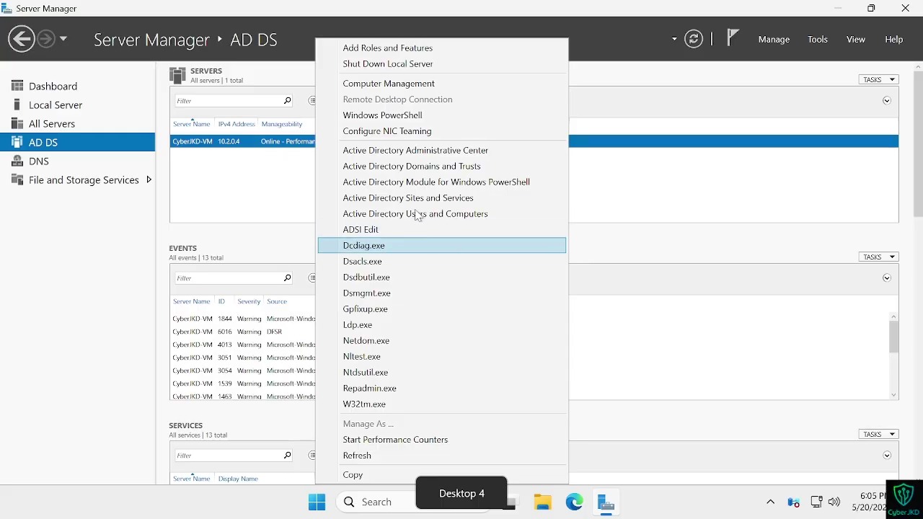
pyautogui.click(423, 215)
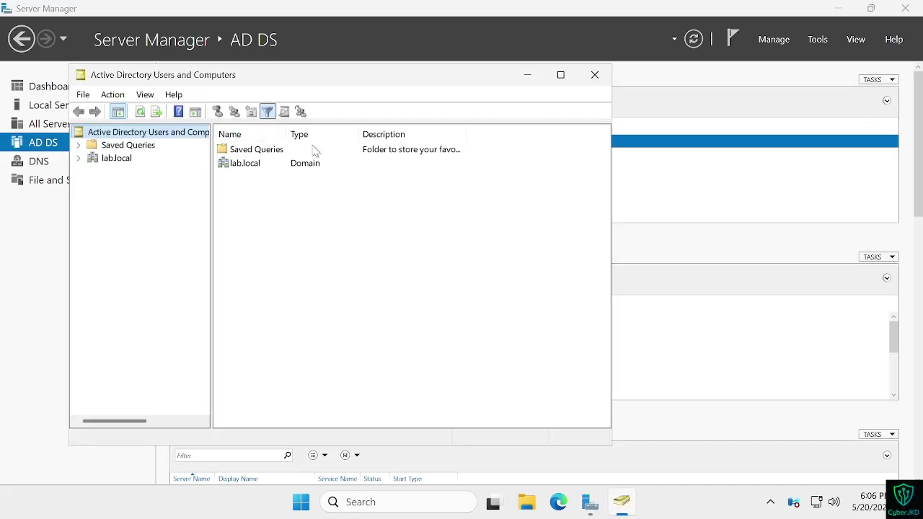
# Step: Pin Active Directory Users and Computers to the taskbar through a Start search
pyautogui.rightClick(627, 505)
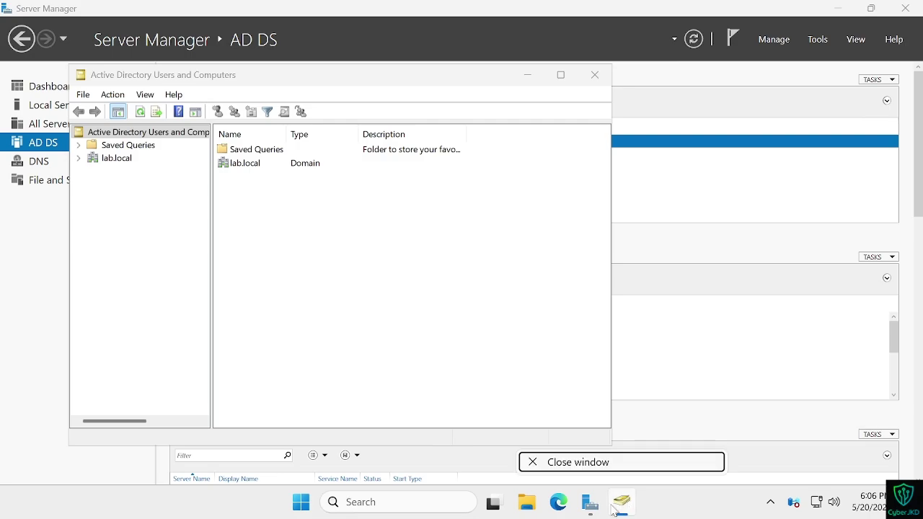
pyautogui.click(613, 509)
pyautogui.rightClick(632, 504)
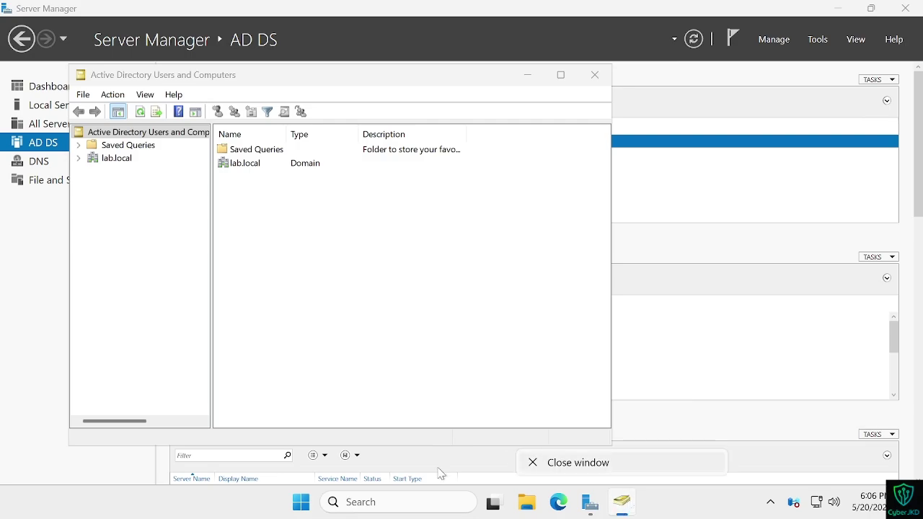
pyautogui.click(408, 501)
pyautogui.write('A')
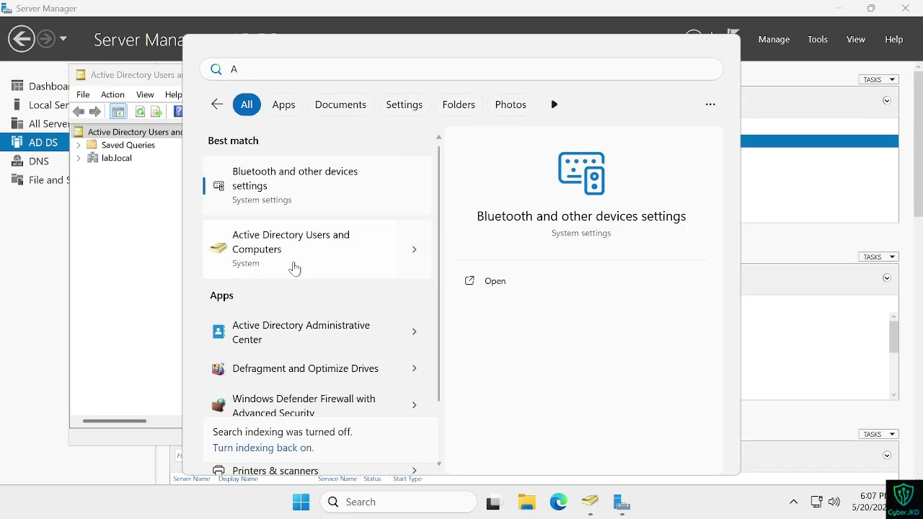
pyautogui.rightClick(292, 268)
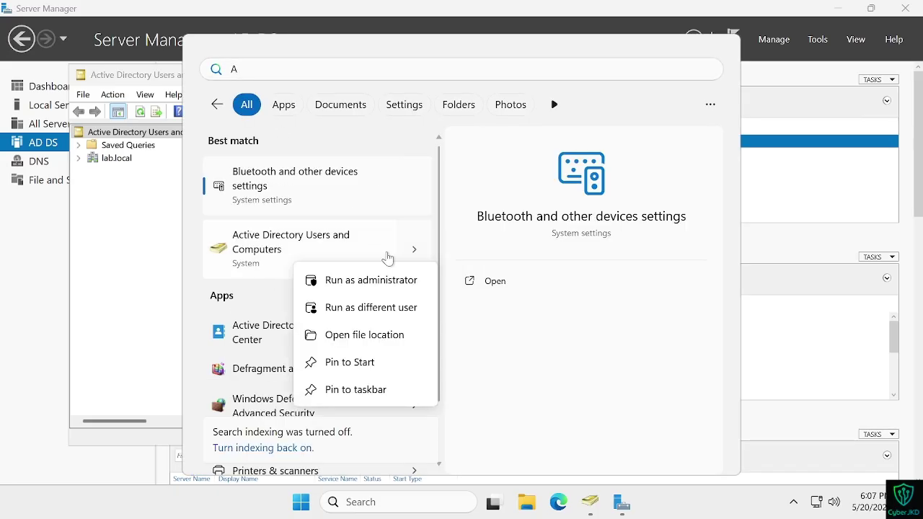
pyautogui.click(356, 389)
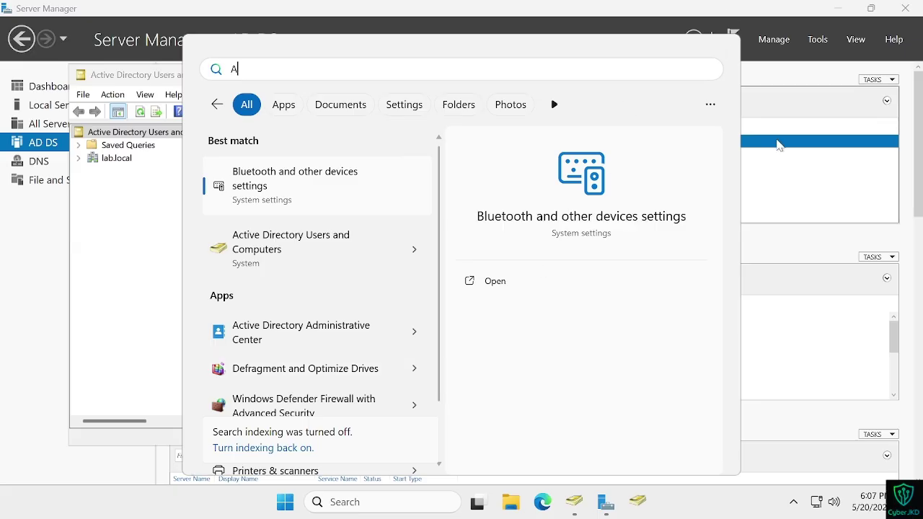
# Step: Reopen Active Directory Users and Computers from its new taskbar pin
pyautogui.click(777, 144)
pyautogui.hotkey('alt', 'Tab')
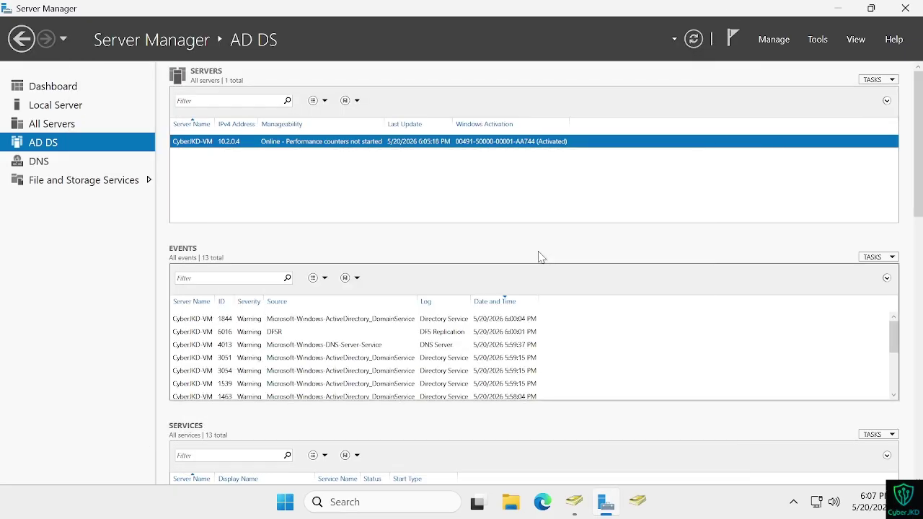
pyautogui.click(576, 506)
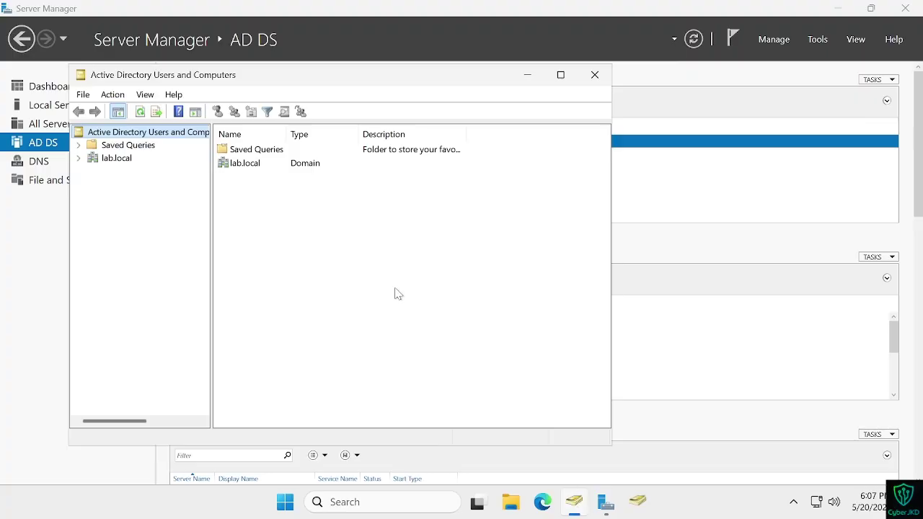
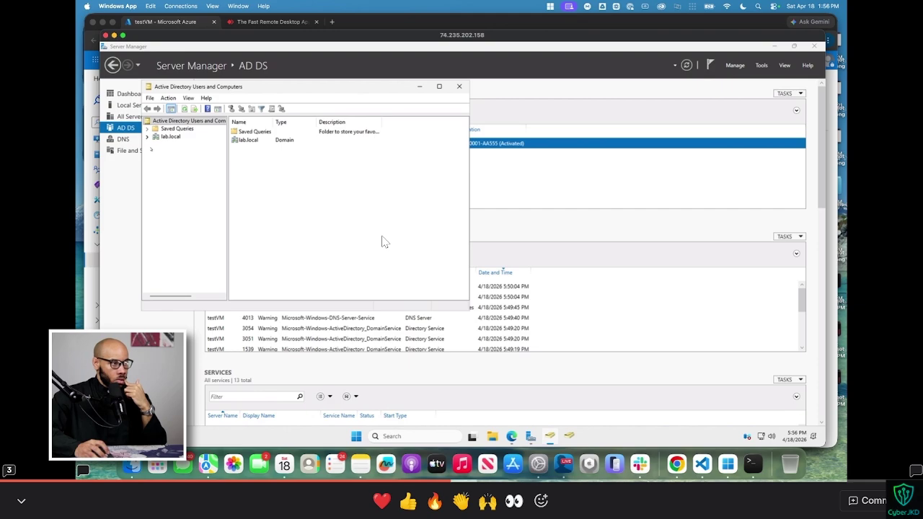
# Step: Bring up the lab.local domain's context menu while checking the tutorial for the next move
pyautogui.rightClick(158, 137)
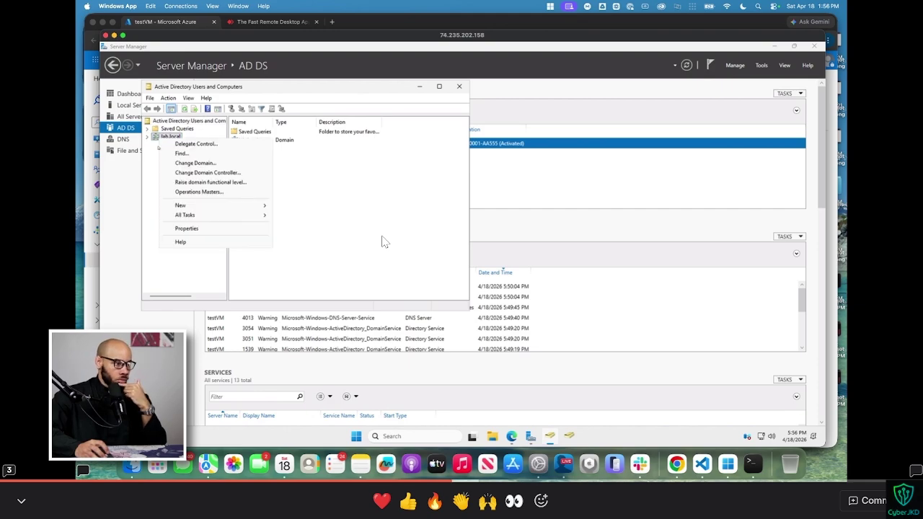
pyautogui.moveTo(224, 205)
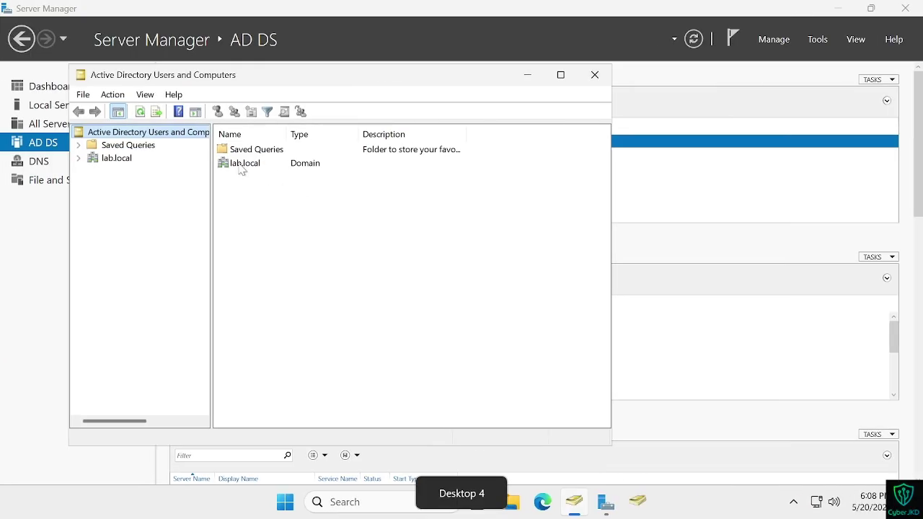
pyautogui.rightClick(123, 158)
pyautogui.moveTo(160, 272)
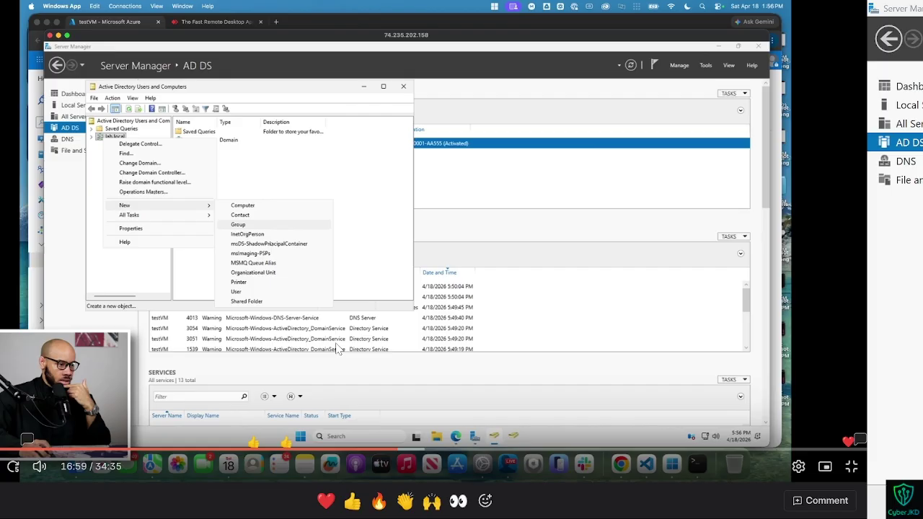
pyautogui.press('space')
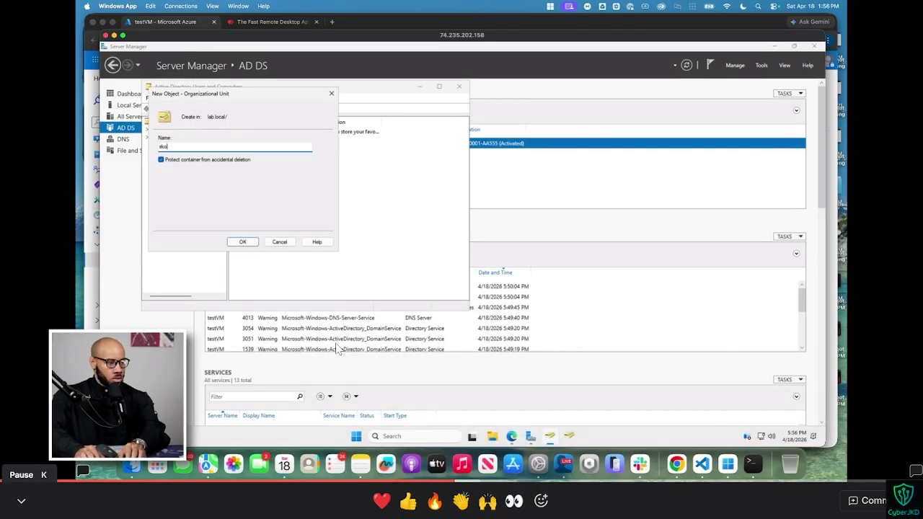
pyautogui.press('space')
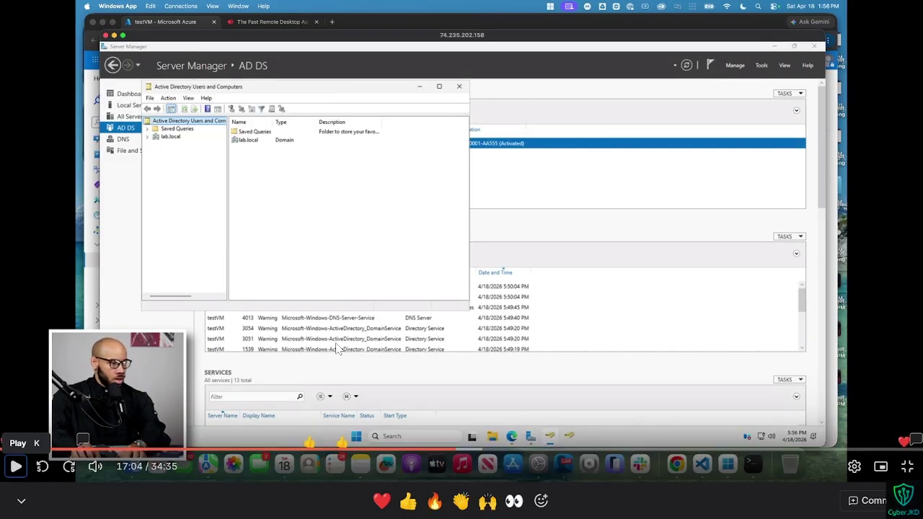
pyautogui.hotkey('ctrl', 'Right')
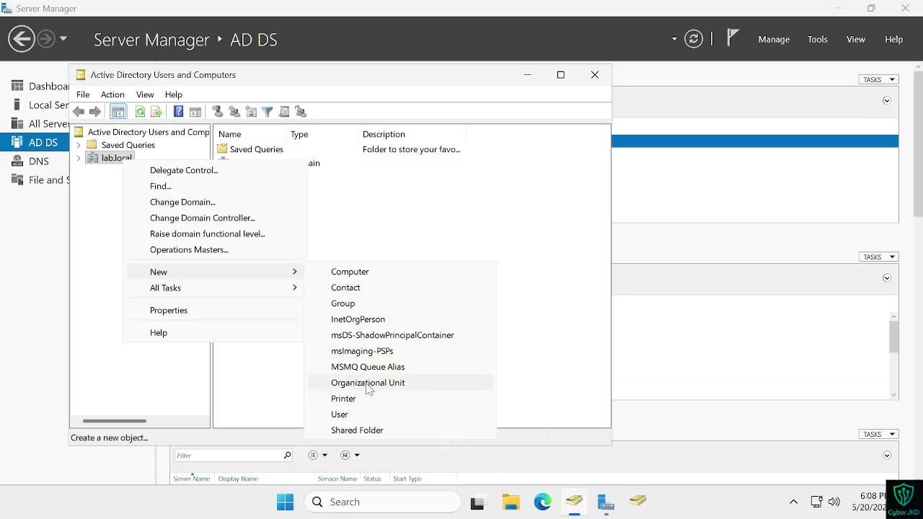
# Step: Create a new organizational unit named skoolTest under lab.local
pyautogui.click(368, 383)
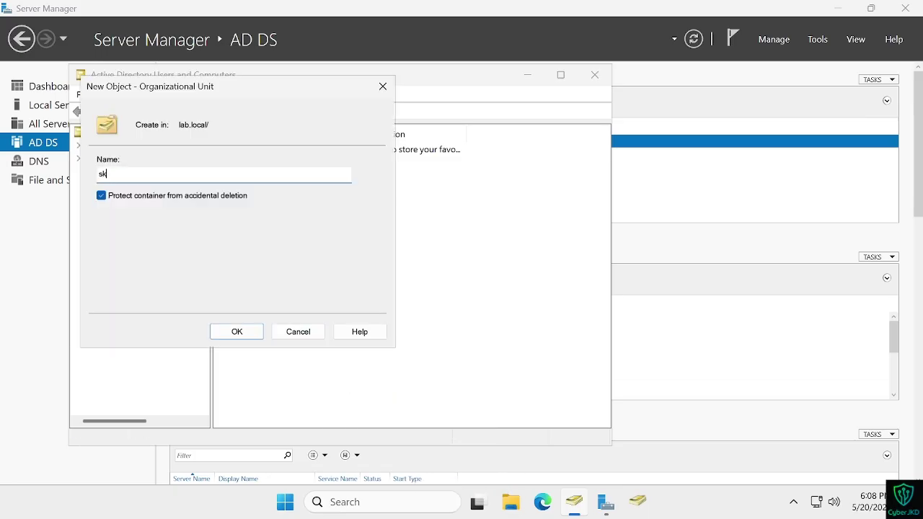
pyautogui.hotkey('ctrl', 'Left')
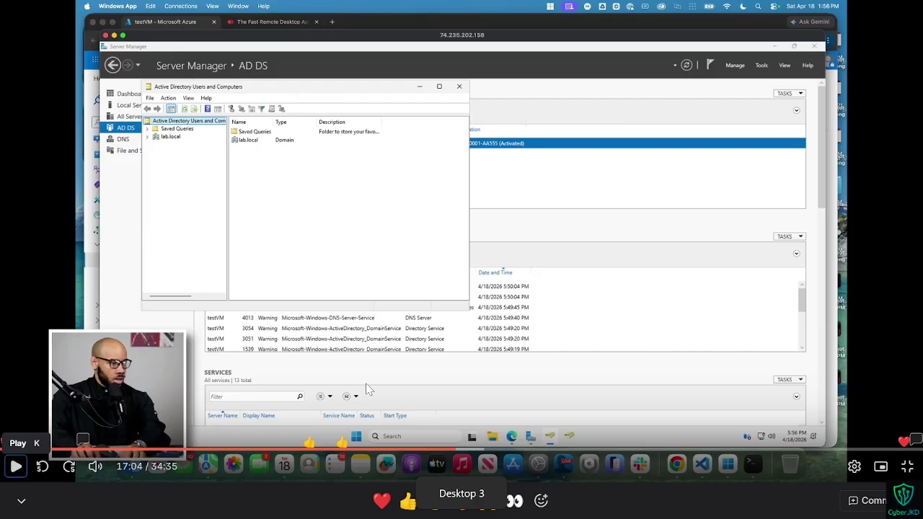
pyautogui.press('Left')
pyautogui.press('space')
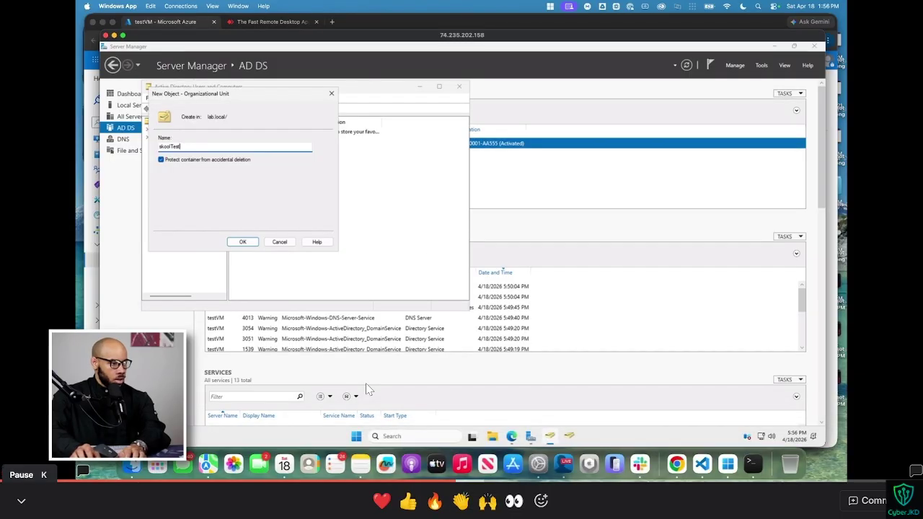
pyautogui.hotkey('ctrl', 'Right')
pyautogui.press('Return')
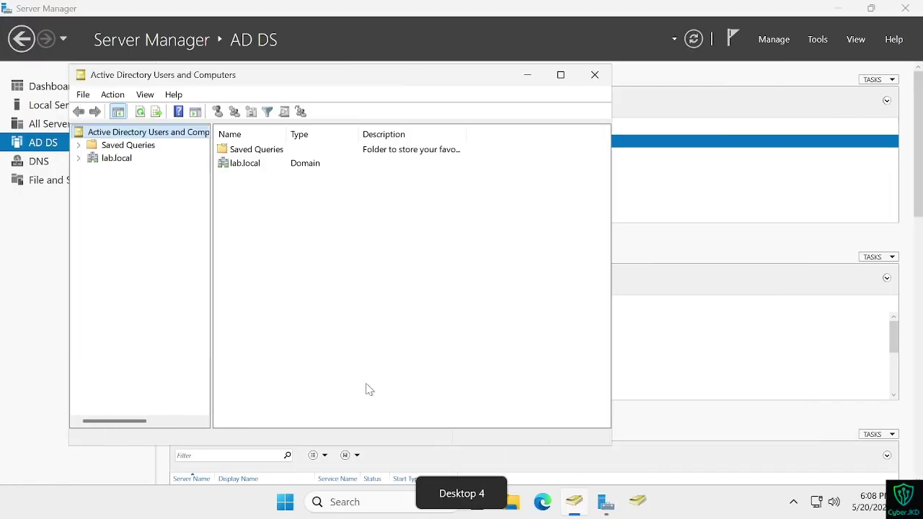
pyautogui.hotkey('ctrl', 'Left')
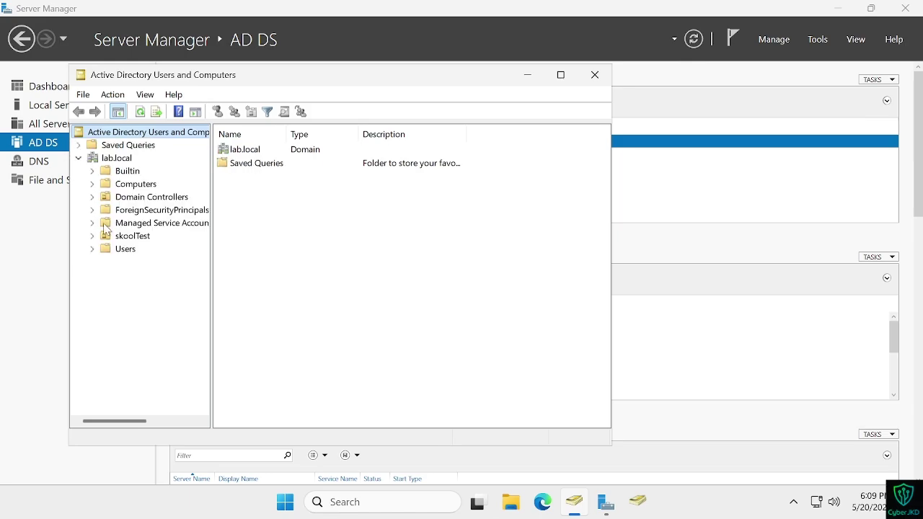
# Step: Pin Windows PowerShell ISE to the taskbar and launch it as administrator
pyautogui.hotkey('ctrl', 'Left')
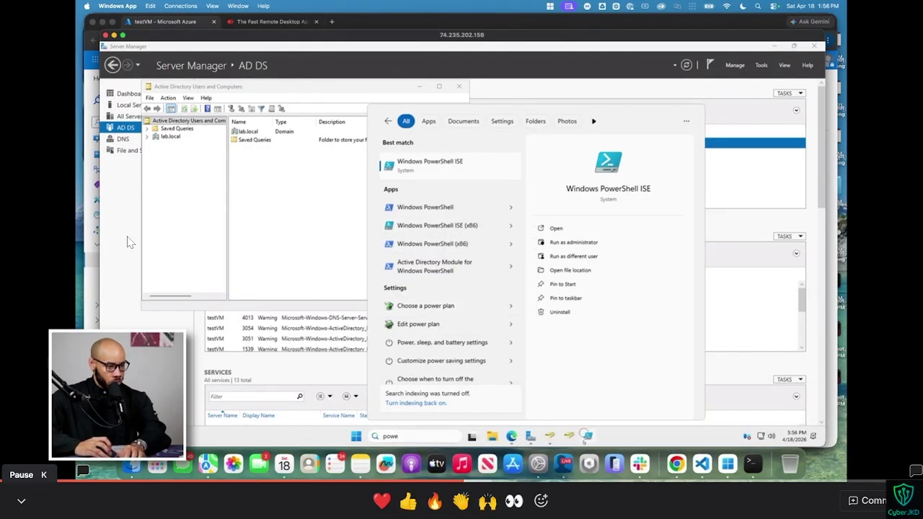
pyautogui.press('space')
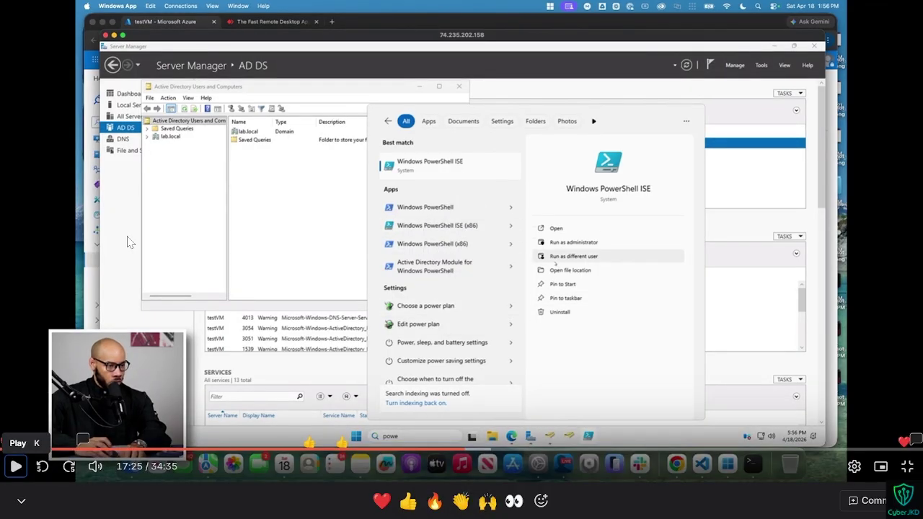
pyautogui.press('space')
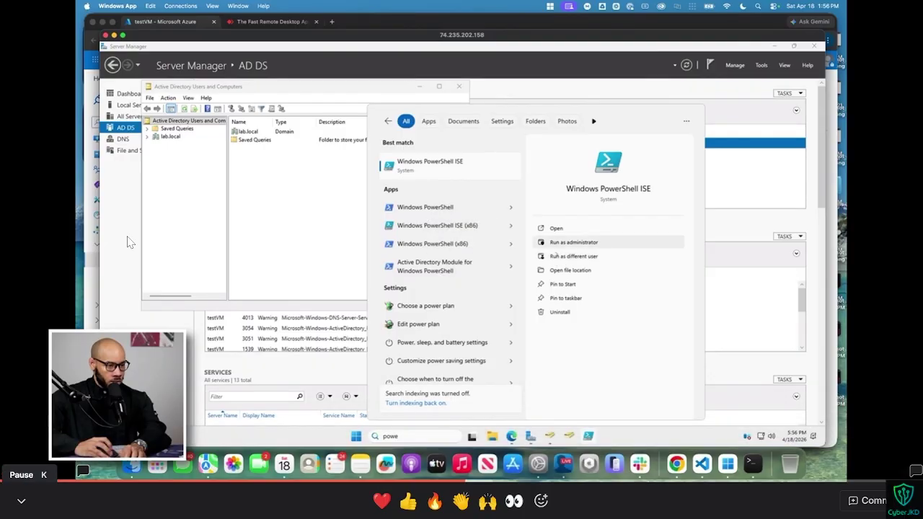
pyautogui.press('space')
pyautogui.press('space')
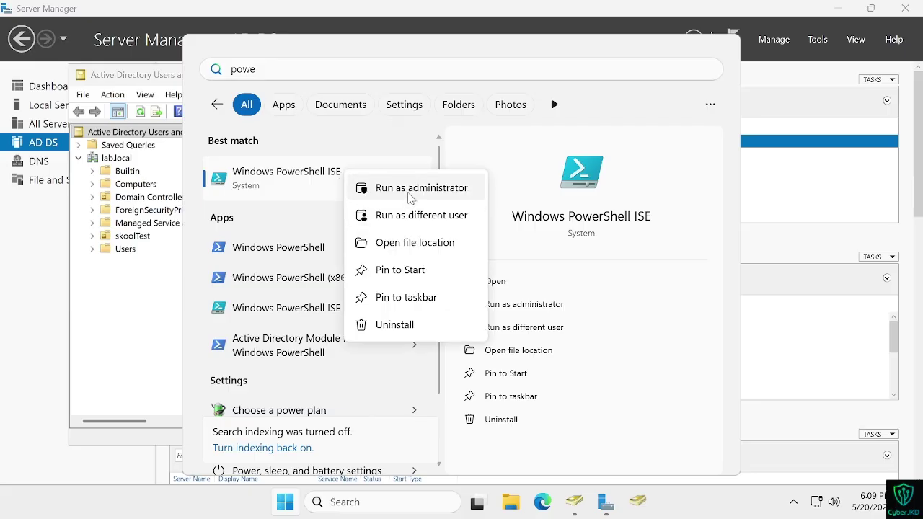
pyautogui.click(406, 298)
pyautogui.rightClick(331, 188)
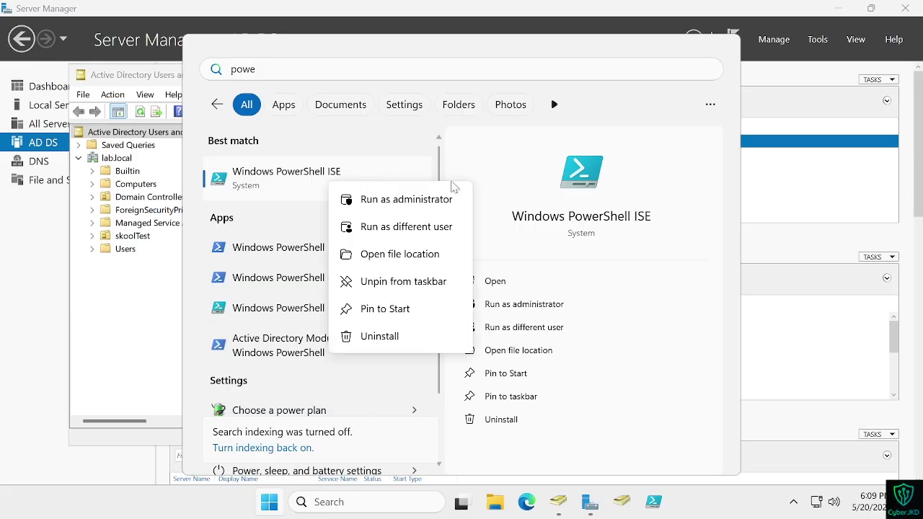
pyautogui.click(420, 202)
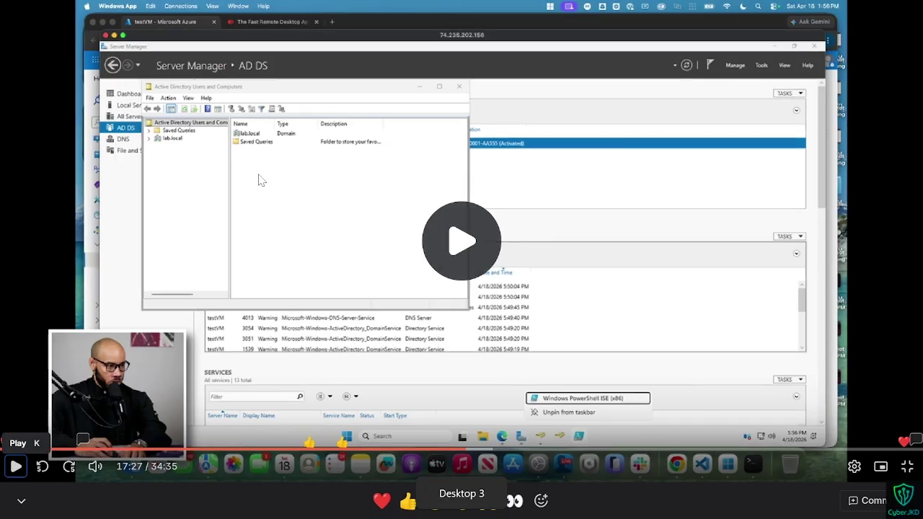
pyautogui.click(15, 466)
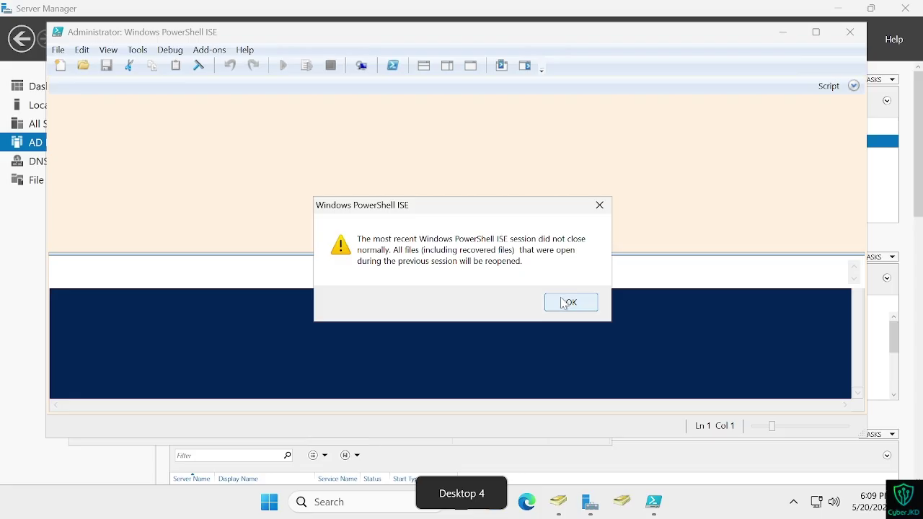
# Step: Dismiss the PowerShell ISE crash-recovery notice
pyautogui.click(569, 302)
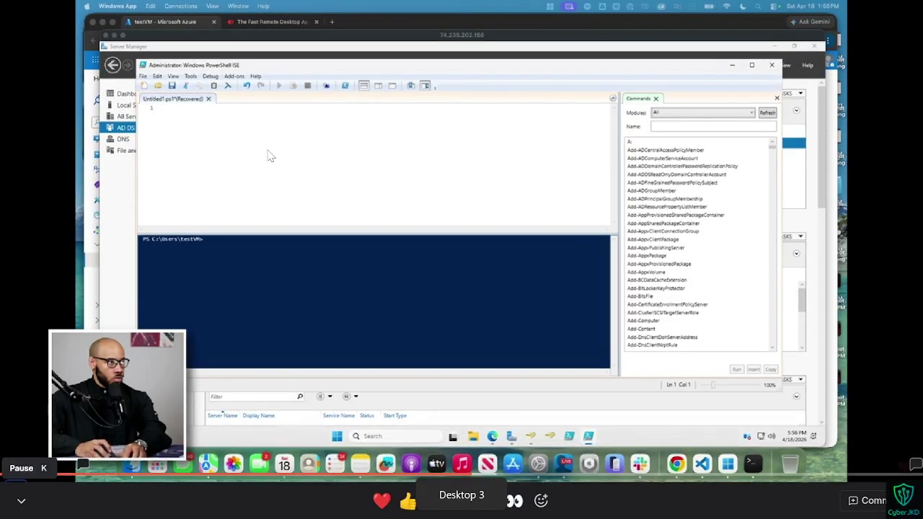
pyautogui.rightClick(206, 123)
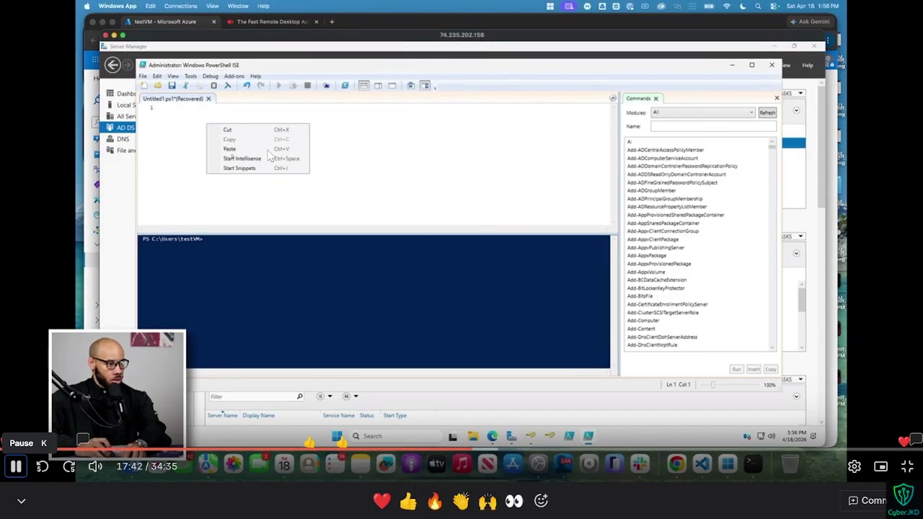
pyautogui.click(233, 157)
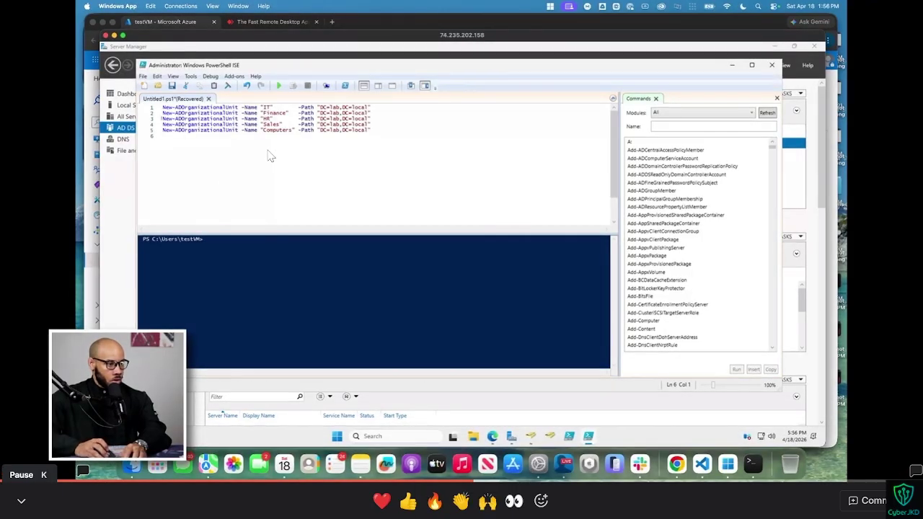
# Step: Extract the tutorial's five New-ADOrganizationalUnit lines as text with Snipping Tool's text extractor
pyautogui.press('Left')
pyautogui.press('space')
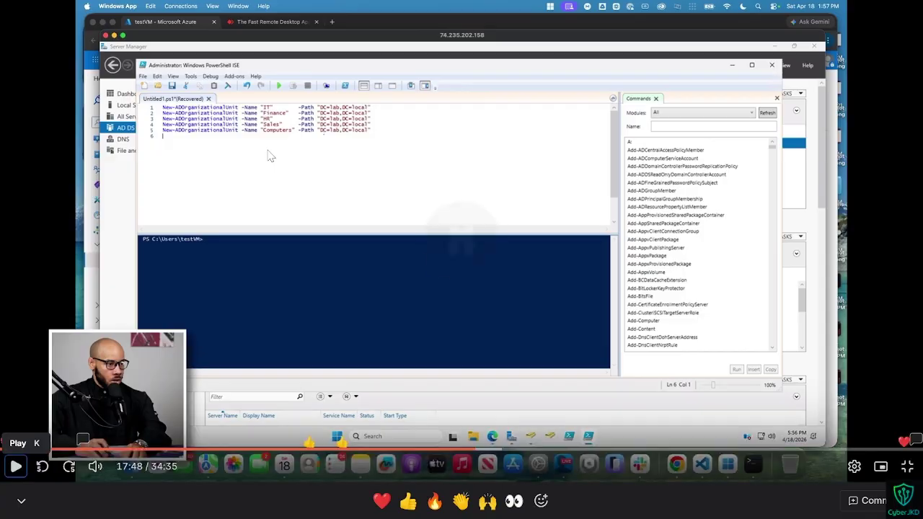
pyautogui.press('ctrl+super+Right')
pyautogui.press('super+shift+s')
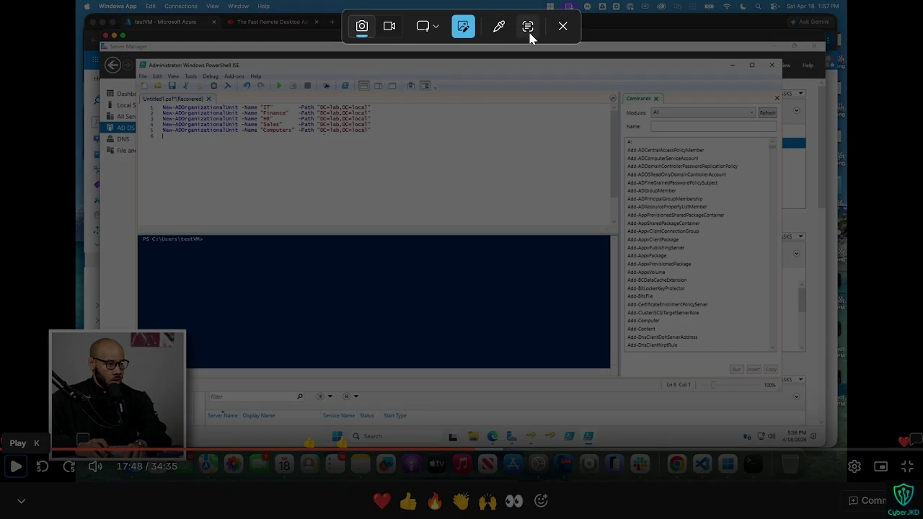
pyautogui.click(529, 28)
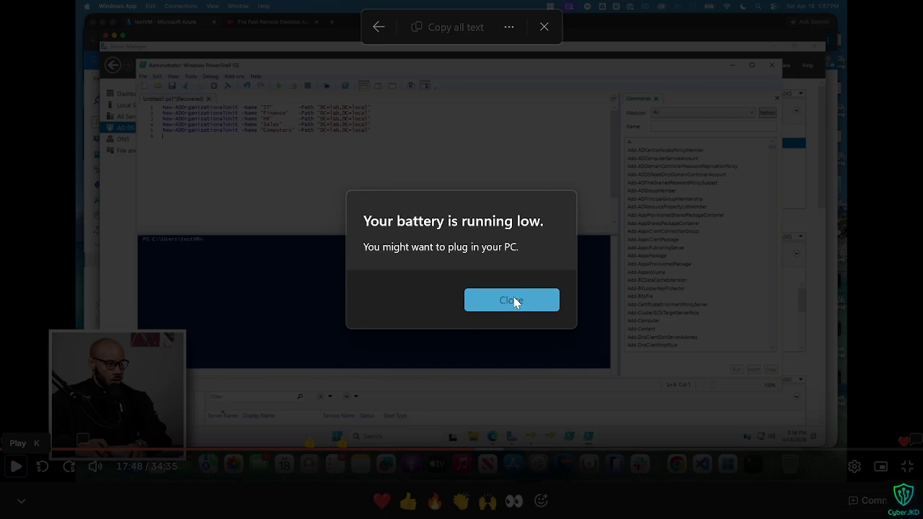
pyautogui.click(515, 300)
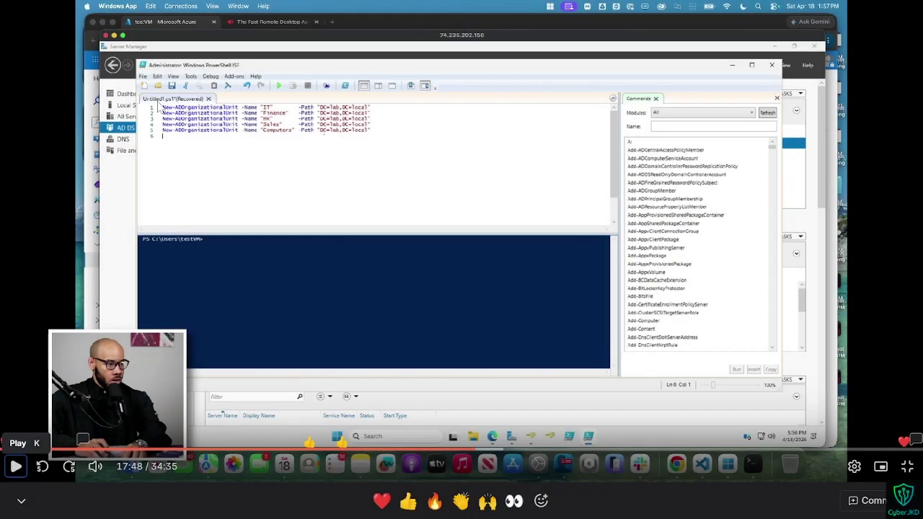
pyautogui.press('super+shift+s')
pyautogui.click(528, 27)
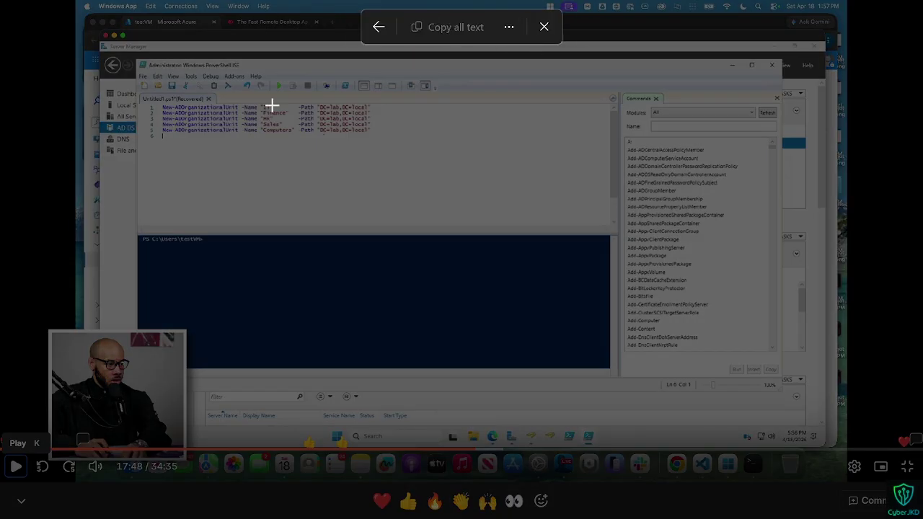
pyautogui.moveTo(159, 101); pyautogui.dragTo(469, 185)
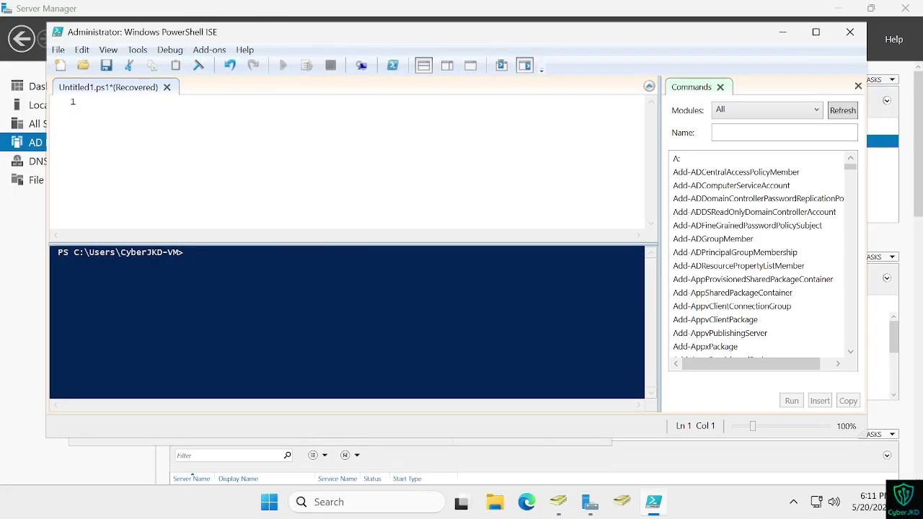
# Step: Bring the captured OU commands from the clipboard into the Untitled1.ps1 script pane
pyautogui.hotkey('alt', 'Tab')
pyautogui.rightClick(344, 154)
pyautogui.click(324, 189)
pyautogui.hotkey('alt', 'Tab')
pyautogui.press('super+v')
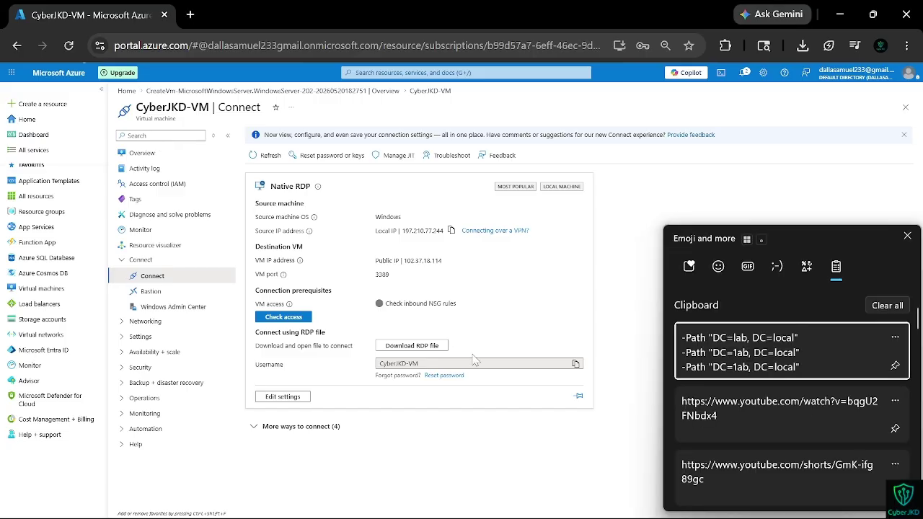
pyautogui.click(718, 359)
pyautogui.hotkey('alt', 'Tab')
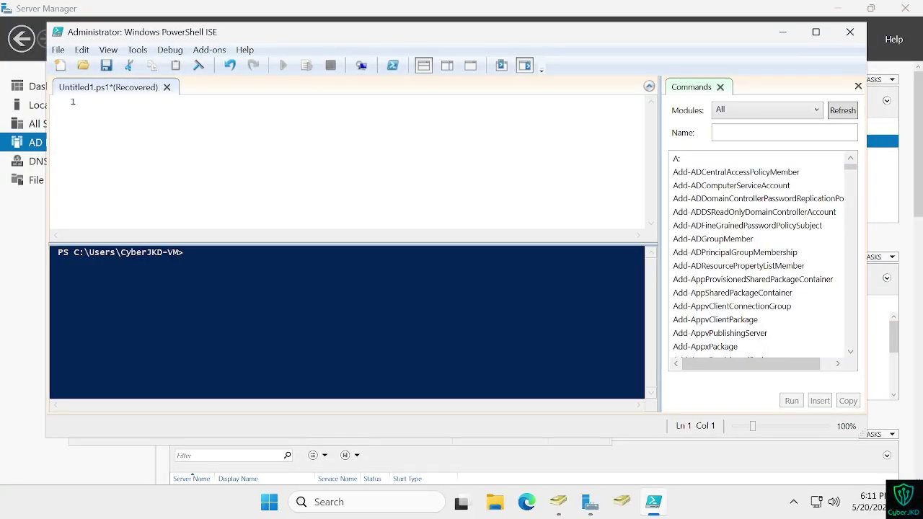
pyautogui.rightClick(520, 190)
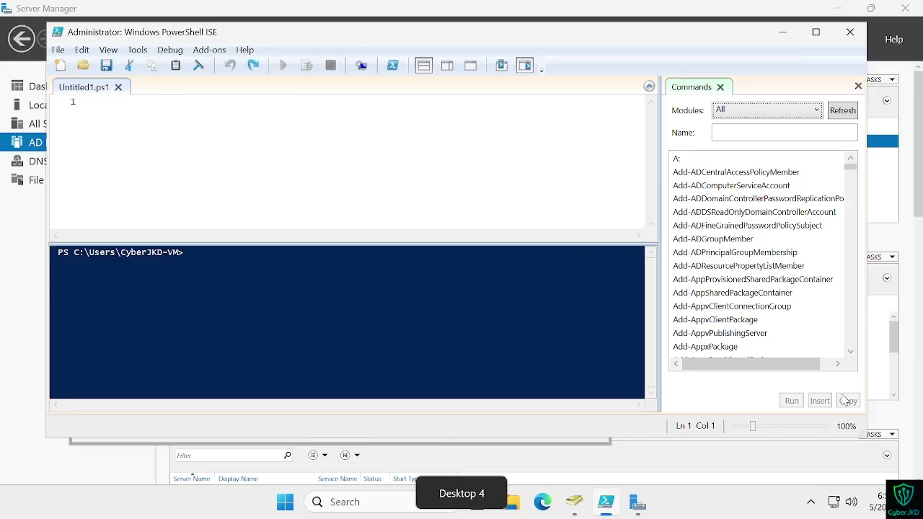
# Step: Recapture the five script lines from the reference tutorial as text
pyautogui.press('ctrl+super+Left')
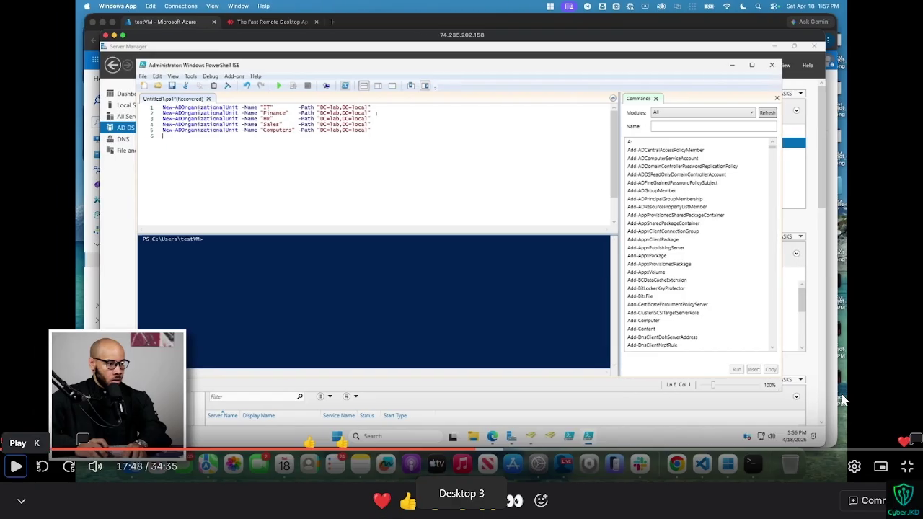
pyautogui.press('k')
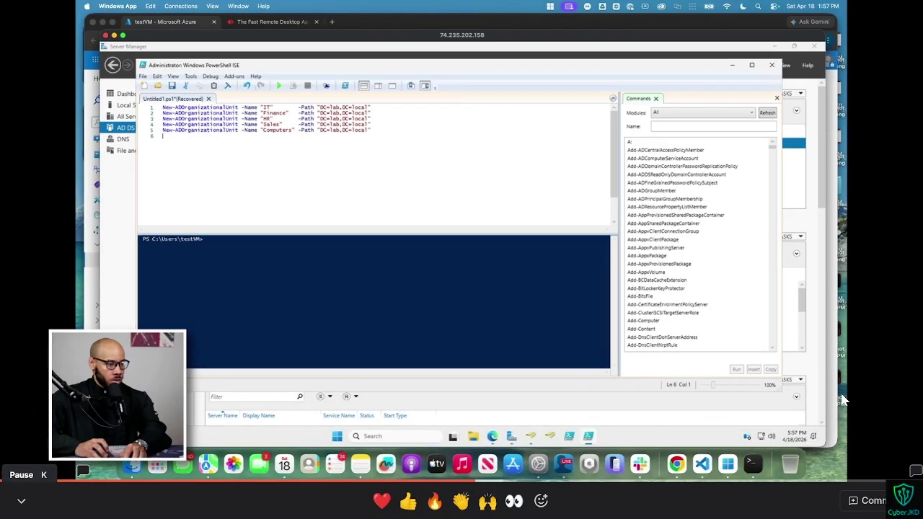
pyautogui.press('XF86MonBrightnessDown')
pyautogui.press('XF86MonBrightnessDown')
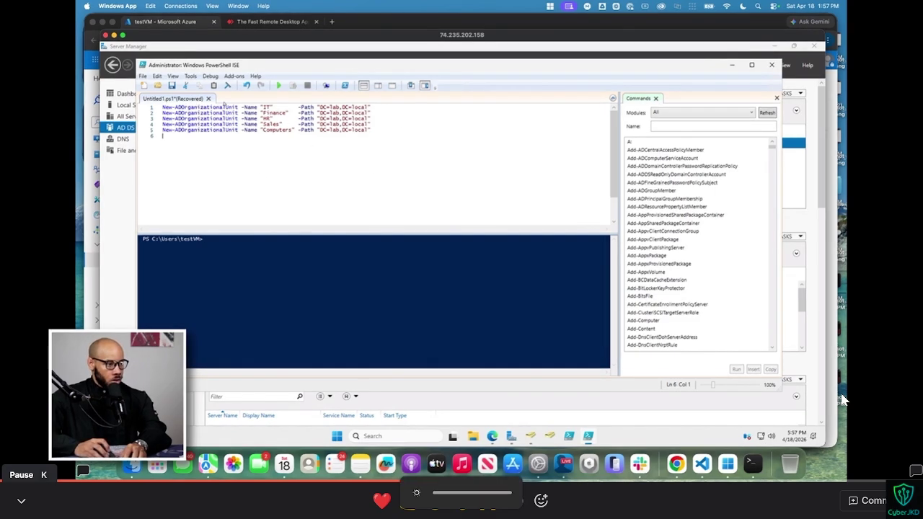
pyautogui.press('k')
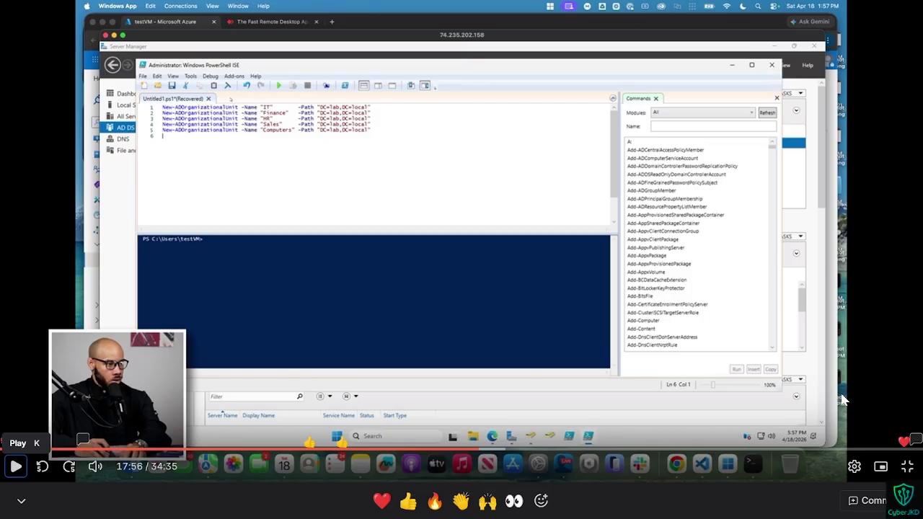
pyautogui.press('super+shift+t')
pyautogui.moveTo(159, 101); pyautogui.dragTo(477, 155)
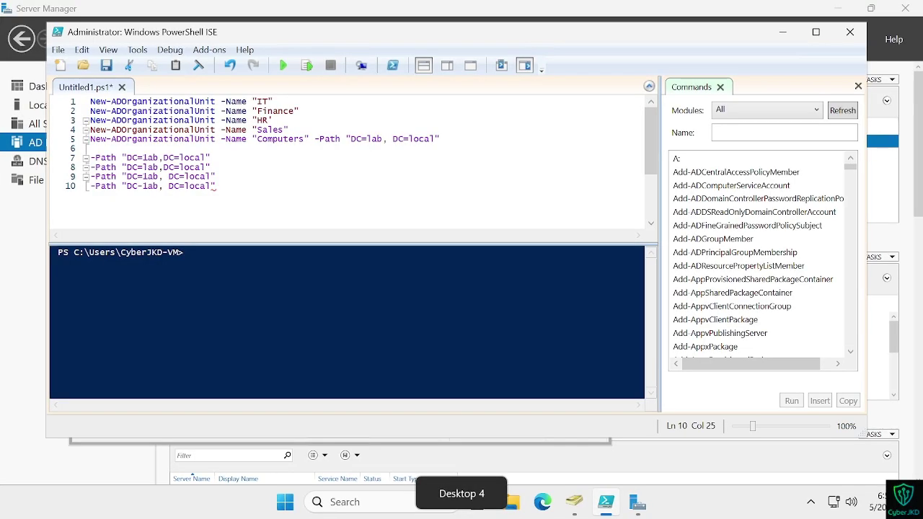
# Step: Move the stray -Path "DC=lab,DC=local" text onto the IT, Finance and HR lines
pyautogui.moveTo(210, 157); pyautogui.dragTo(90, 158)
pyautogui.hotkey('ctrl', 'x')
pyautogui.click(274, 102)
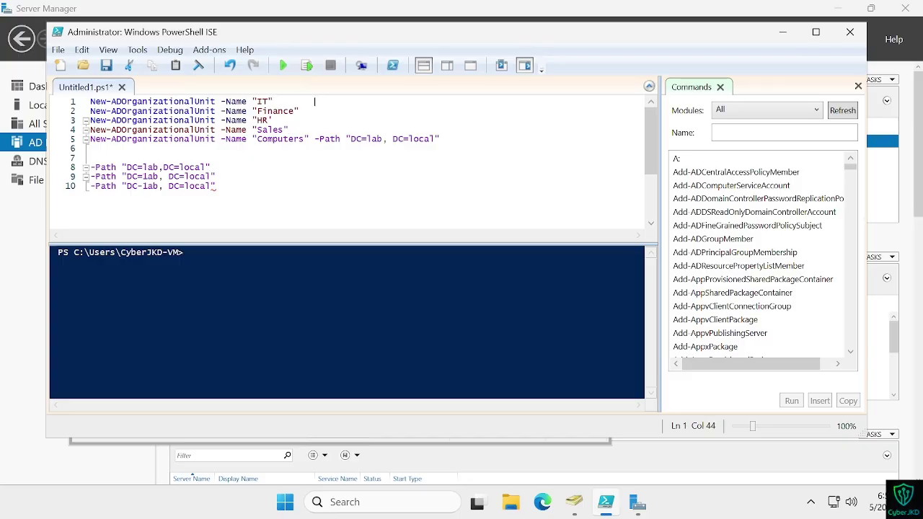
pyautogui.hotkey('ctrl', 'v')
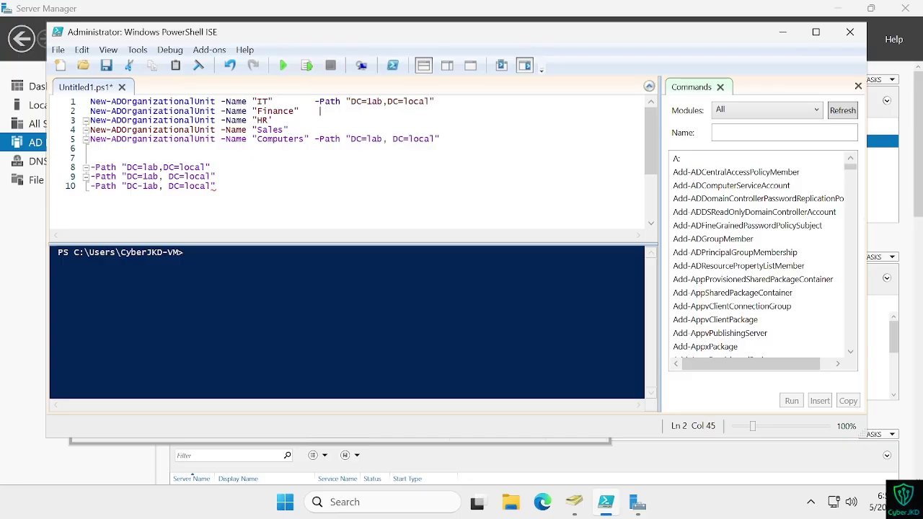
pyautogui.moveTo(90, 168); pyautogui.dragTo(91, 120)
pyautogui.hotkey('ctrl', 'x')
pyautogui.click(91, 121)
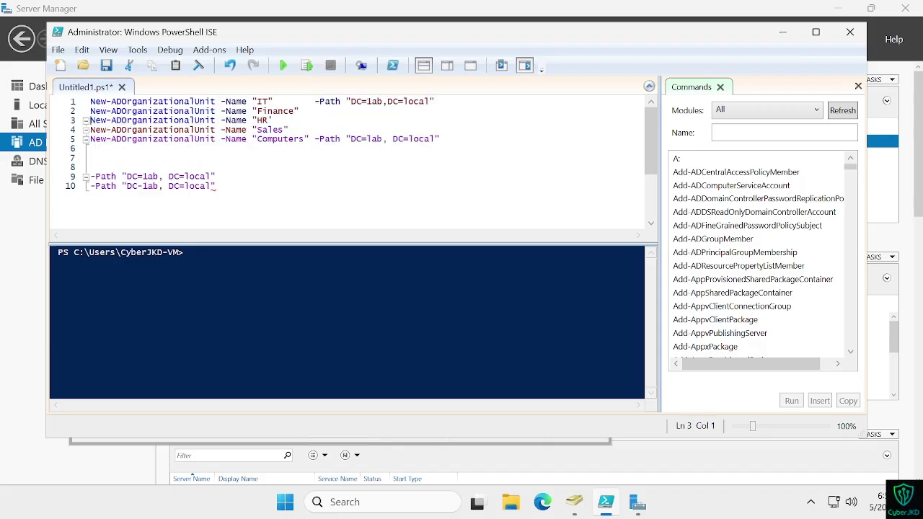
pyautogui.hotkey('ctrl', 'v')
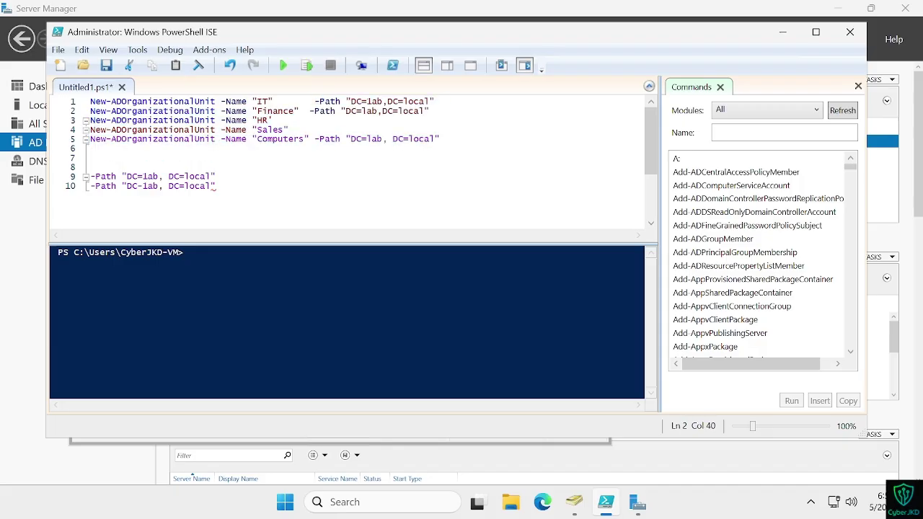
pyautogui.moveTo(215, 177); pyautogui.dragTo(90, 177)
pyautogui.hotkey('ctrl', 'x')
pyautogui.moveTo(90, 177); pyautogui.dragTo(273, 120)
pyautogui.click(273, 121)
pyautogui.hotkey('ctrl', 'v')
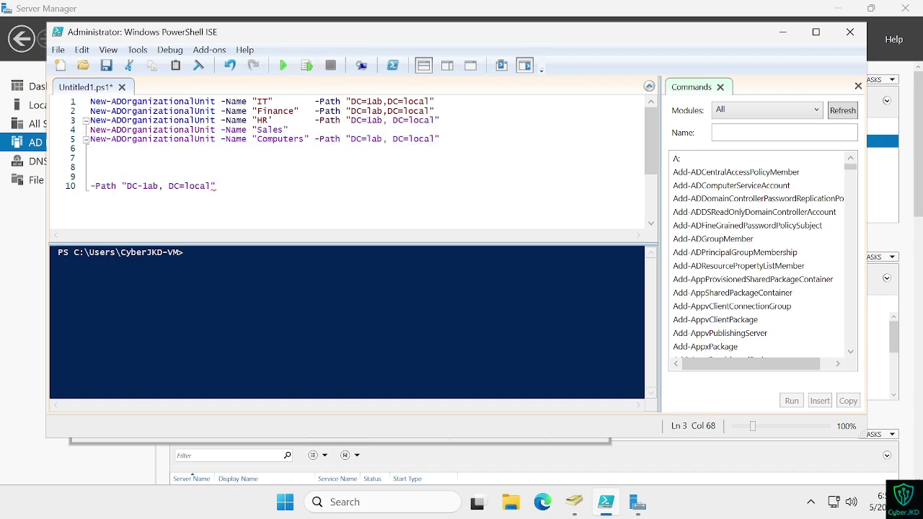
# Step: Move the last -Path text onto the Sales line and delete the empty lines below
pyautogui.press('ctrl+super+Left')
pyautogui.press('ctrl+super+Right')
pyautogui.moveTo(216, 186); pyautogui.dragTo(90, 186)
pyautogui.hotkey('ctrl', 'x')
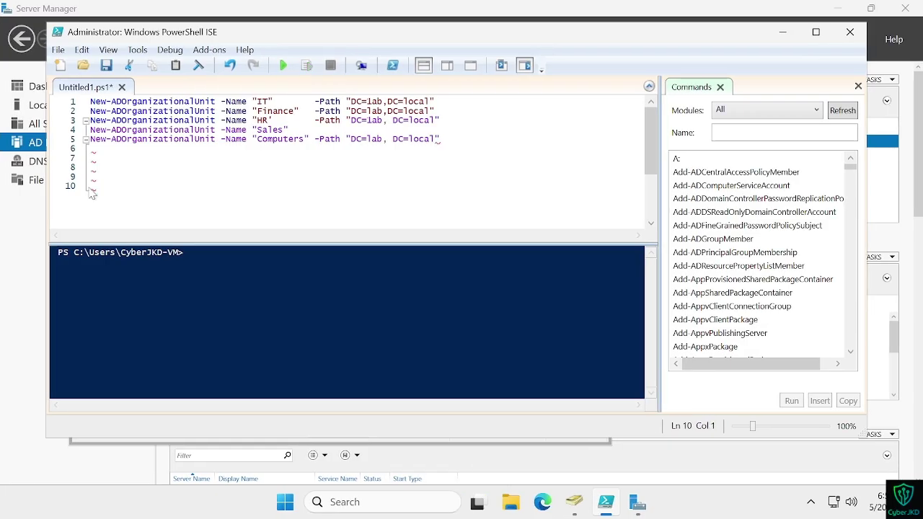
pyautogui.press('BackSpace')
pyautogui.press('BackSpace')
pyautogui.press('BackSpace')
pyautogui.press('BackSpace')
pyautogui.press('BackSpace')
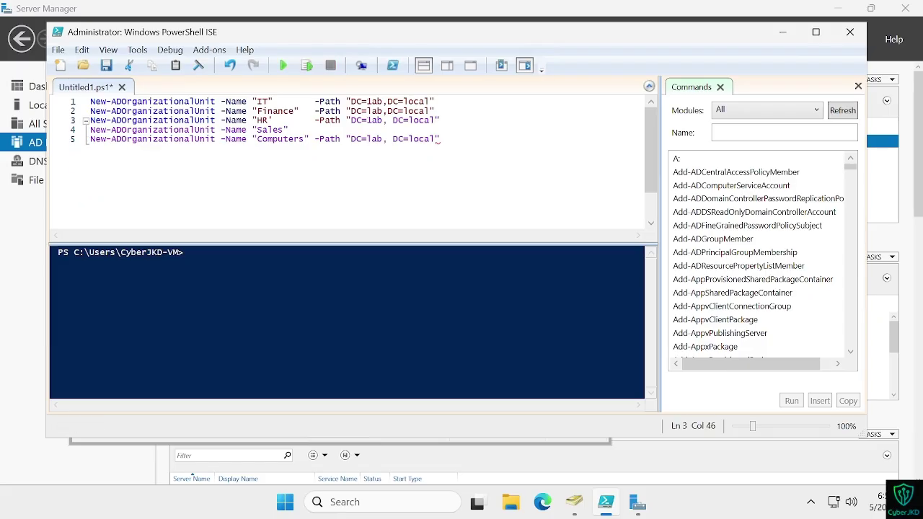
pyautogui.hotkey('ctrl', 'v')
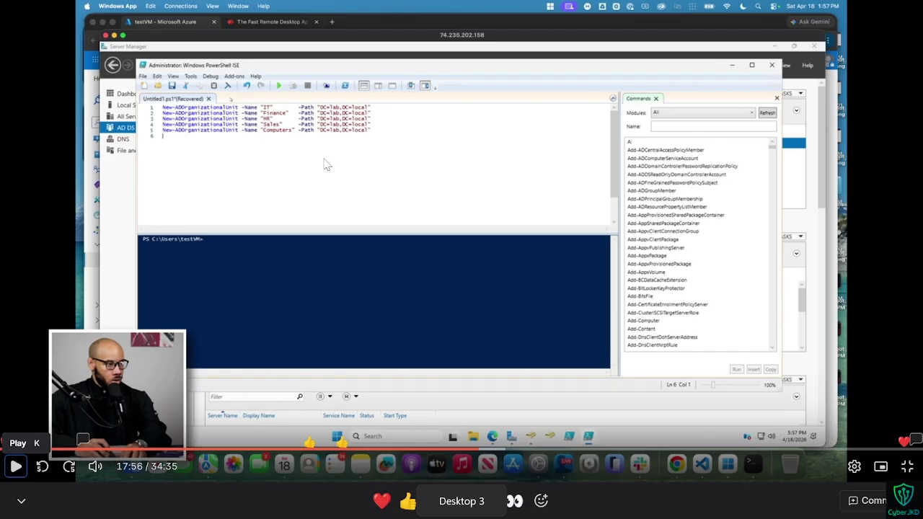
# Step: Add the missing closing quote on the Computers line after comparing with the tutorial
pyautogui.hotkey('ctrl', 'Right')
pyautogui.hotkey('ctrl', 'Left')
pyautogui.hotkey('ctrl', 'Right')
pyautogui.hotkey('ctrl', 'Left')
pyautogui.hotkey('ctrl', 'Right')
pyautogui.press('Down')
pyautogui.press('Return')
pyautogui.press('Left')
pyautogui.press('Right')
pyautogui.press('BackSpace')
pyautogui.press('BackSpace')
pyautogui.write('"')
pyautogui.press('Return')
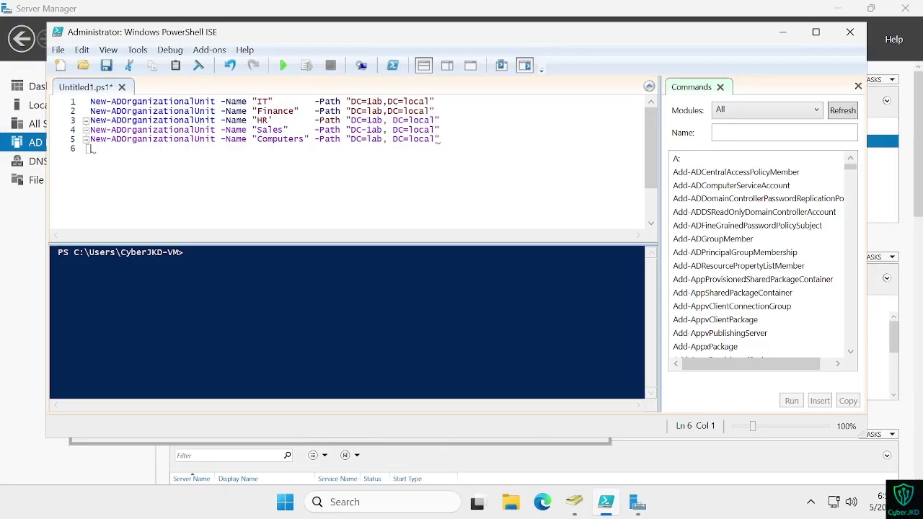
pyautogui.hotkey('ctrl', 'Left')
# Step: Run the OU creation script and compare its output with the tutorial
pyautogui.press('space')
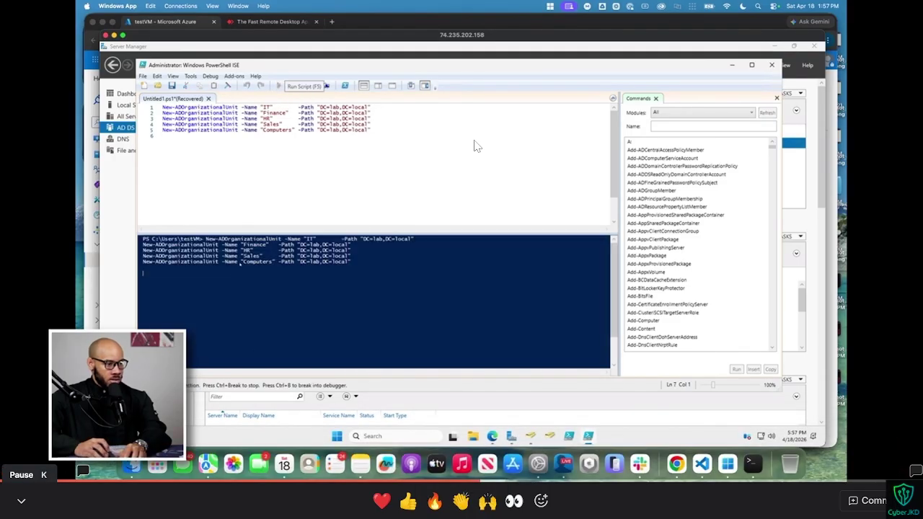
pyautogui.press('space')
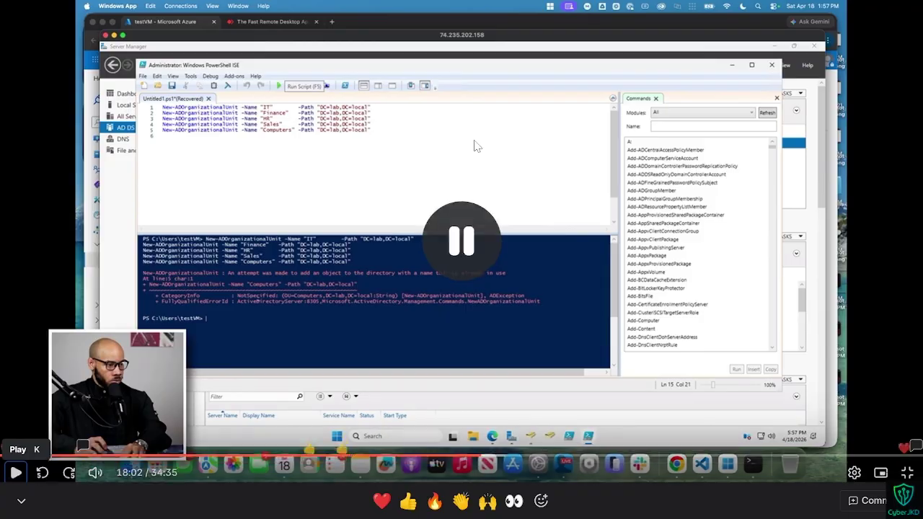
pyautogui.hotkey('ctrl', 'Right')
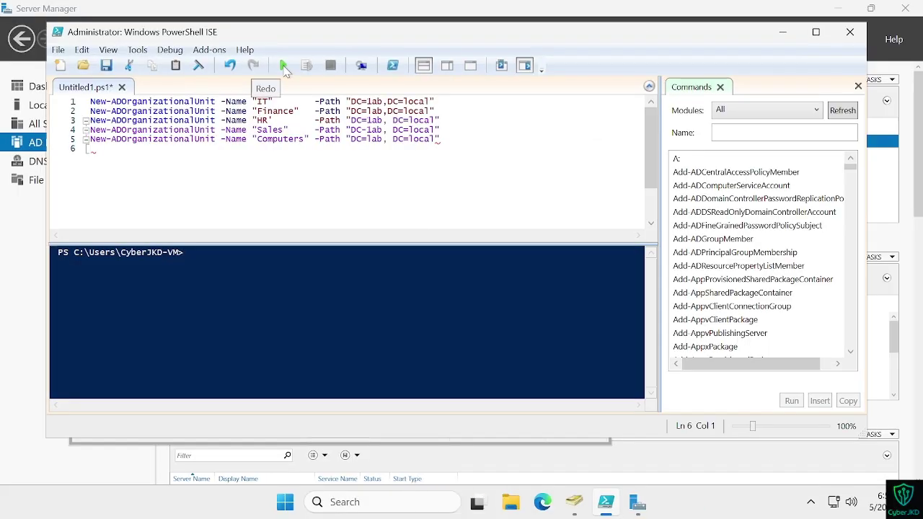
pyautogui.click(284, 66)
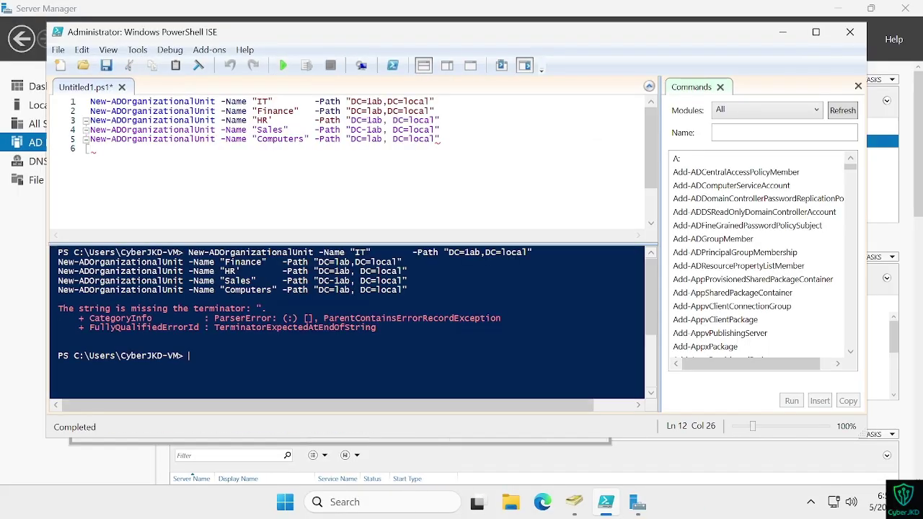
pyautogui.hotkey('ctrl', 'Left')
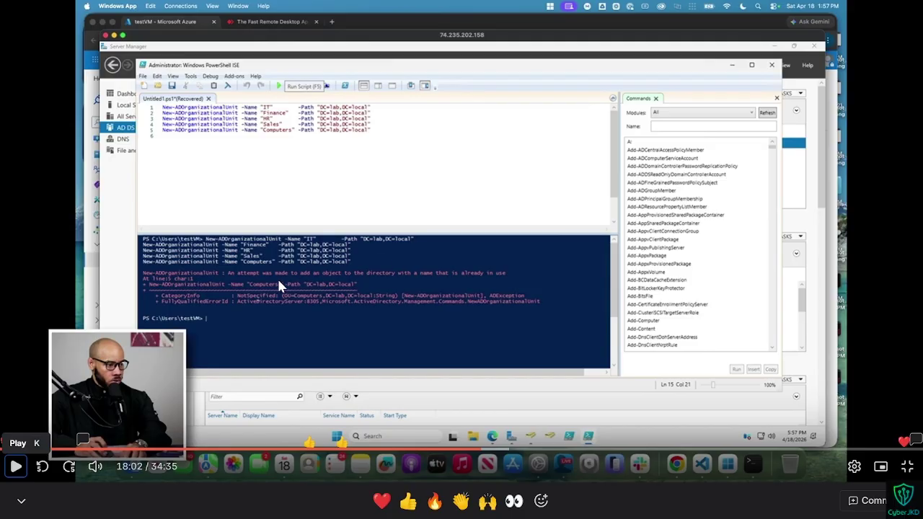
pyautogui.hotkey('ctrl', 'Right')
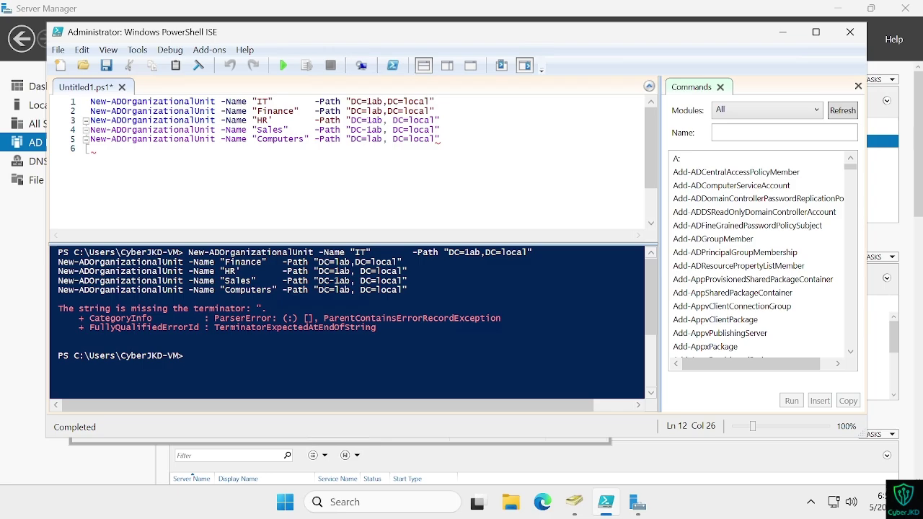
pyautogui.hotkey('ctrl', 'Left')
pyautogui.hotkey('ctrl', 'Right')
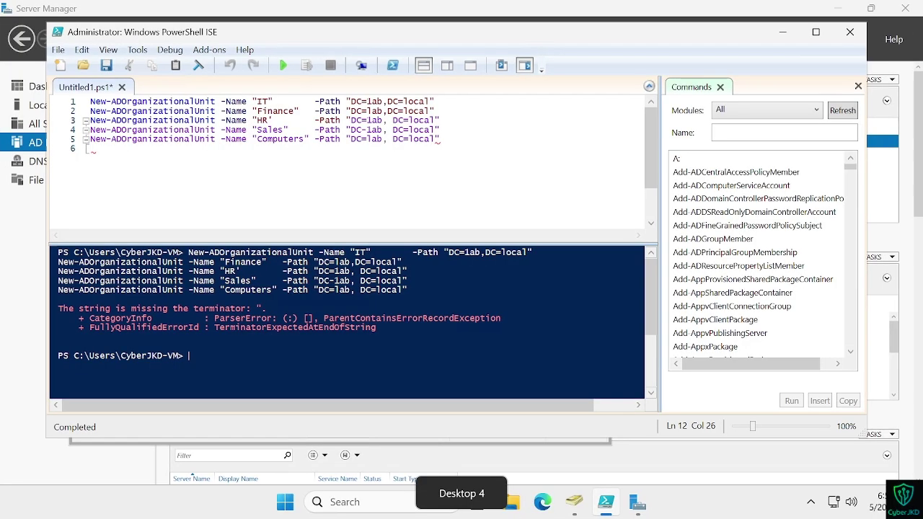
# Step: Remove the stray spaces in the HR and Computers paths and run the script again
pyautogui.hotkey('ctrl', 'Left')
pyautogui.hotkey('ctrl', 'Right')
pyautogui.click(414, 120)
pyautogui.press('BackSpace')
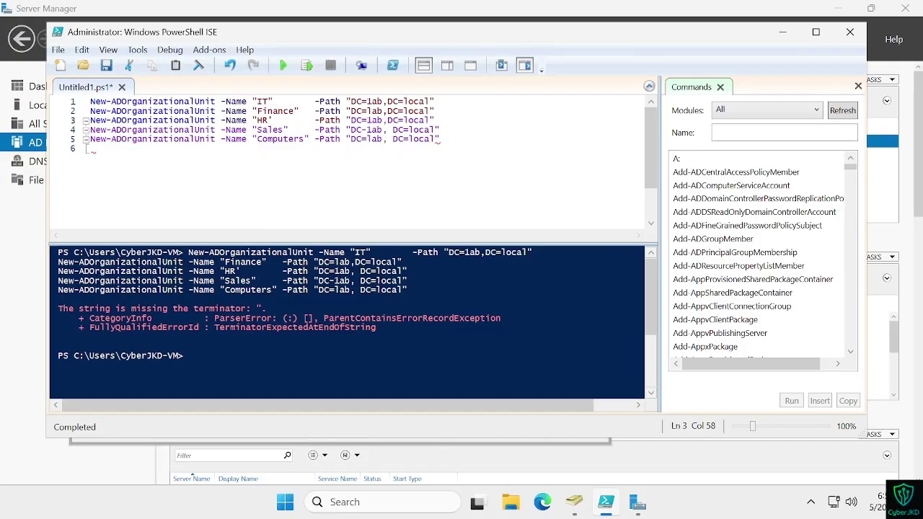
pyautogui.press('Down')
pyautogui.press('Delete')
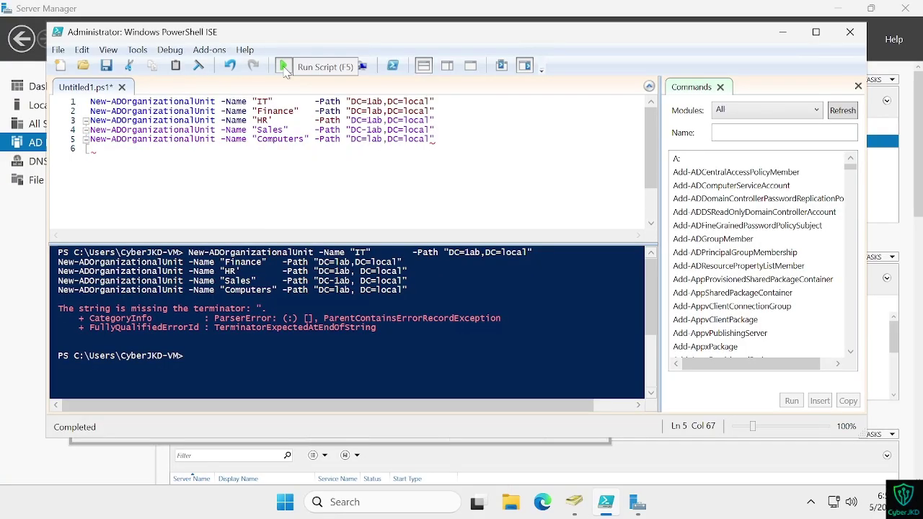
pyautogui.click(282, 65)
# Step: Compare the rerun's parse-error output against the reference tutorial
pyautogui.hotkey('ctrl', 'Left')
pyautogui.hotkey('ctrl', 'Right')
pyautogui.hotkey('ctrl', 'Left')
pyautogui.press('ctrl+super+Right')
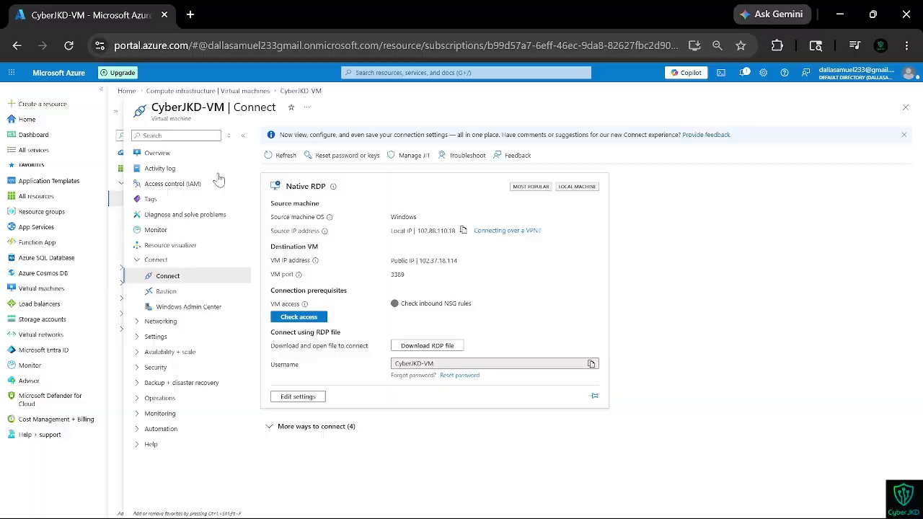
pyautogui.press('ctrl+super+Left')
pyautogui.press('ctrl+super+Right')
pyautogui.press('ctrl+super+Left')
pyautogui.hotkey('ctrl', 'Right')
pyautogui.hotkey('ctrl', 'Left')
pyautogui.hotkey('ctrl', 'Right')
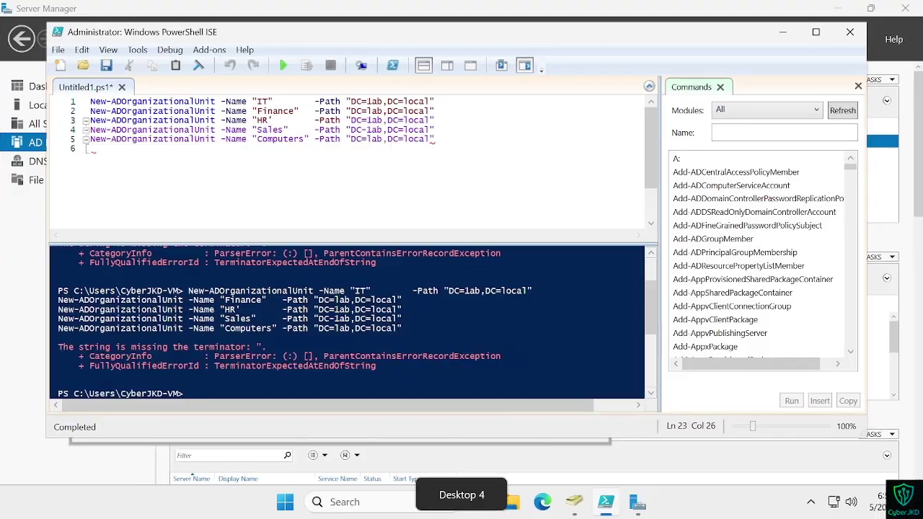
pyautogui.hotkey('ctrl', 'Left')
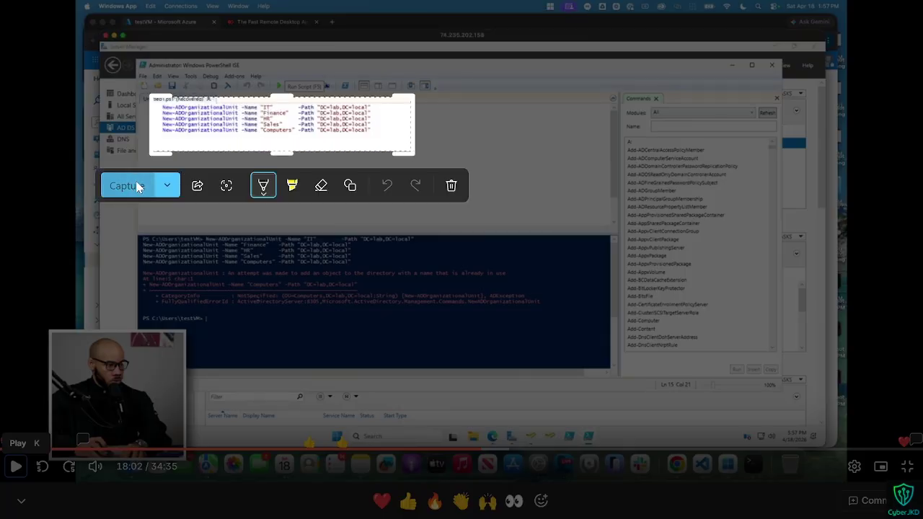
# Step: Snip the five script lines on the VM and load claude.ai in a new browser tab
pyautogui.hotkey('ctrl', 'Right')
pyautogui.press('super+shift+s')
pyautogui.moveTo(90, 82); pyautogui.dragTo(473, 180)
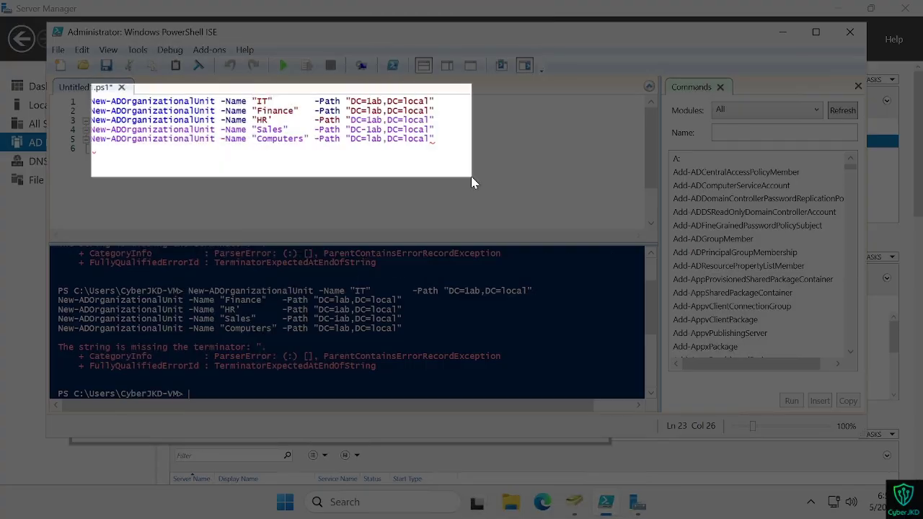
pyautogui.press('super+ctrl+Left')
pyautogui.press('super+ctrl+Left')
pyautogui.click(188, 15)
pyautogui.write('claude.ai')
pyautogui.press('Return')
# Step: Take larger snips of the script area on the VM
pyautogui.press('super+v')
pyautogui.press('super+ctrl+Right')
pyautogui.press('super+ctrl+Right')
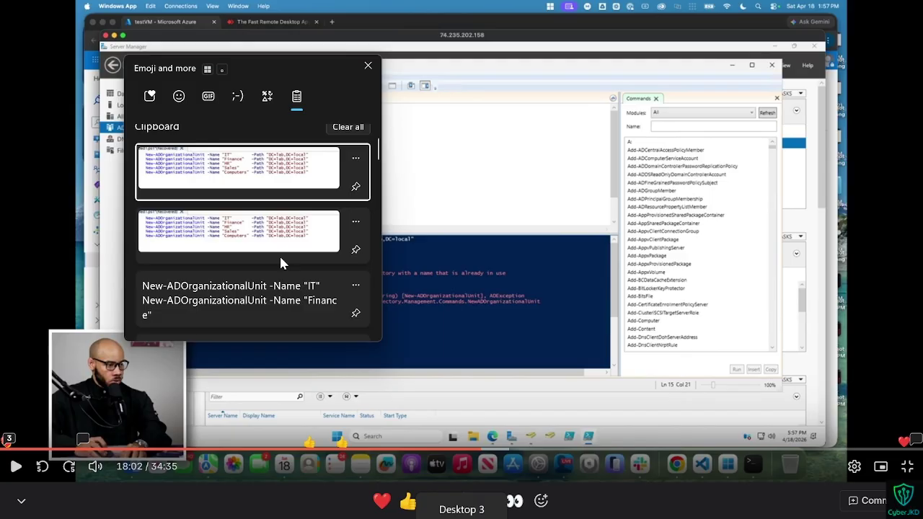
pyautogui.press('super+shift+s')
pyautogui.moveTo(59, 77); pyautogui.dragTo(518, 199)
pyautogui.press('super+shift+s')
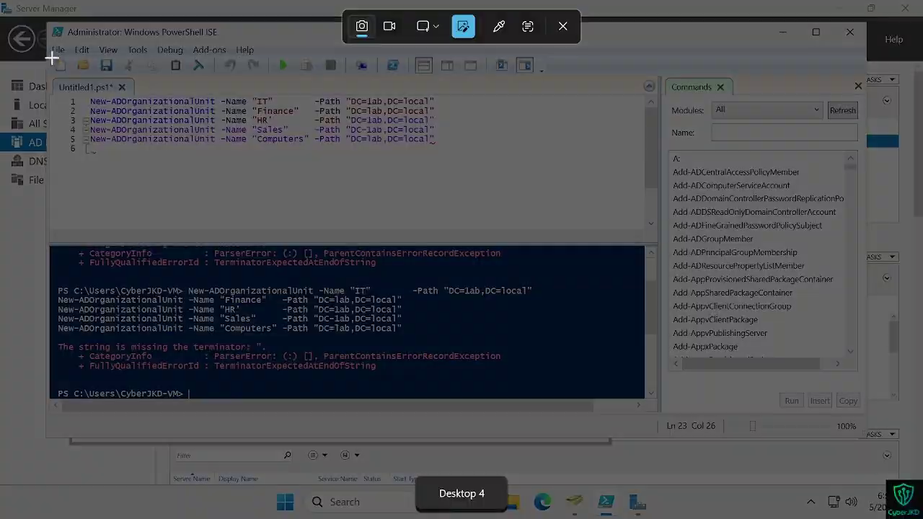
pyautogui.moveTo(50, 58); pyautogui.dragTo(511, 204)
# Step: Send Claude 'check the diff' with both script screenshots attached
pyautogui.press('super+ctrl+Left')
pyautogui.press('super+ctrl+Left')
pyautogui.write('check the diff')
pyautogui.hotkey('shift', 'Return')
pyautogui.press('super+v')
pyautogui.click(477, 366)
pyautogui.press('super+v')
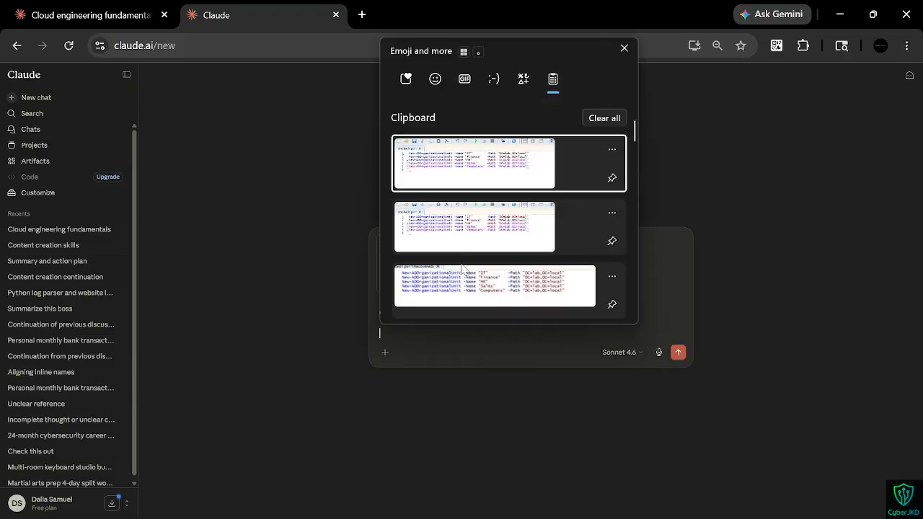
pyautogui.click(446, 180)
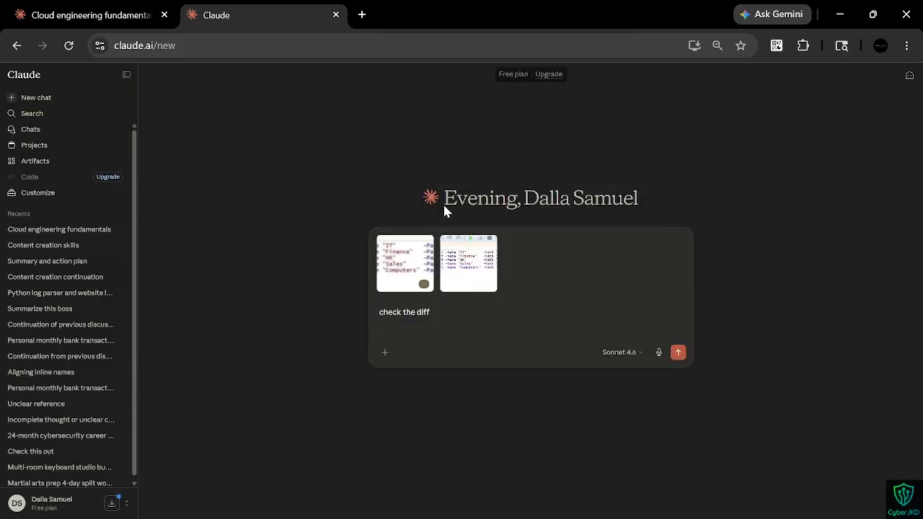
pyautogui.press('Return')
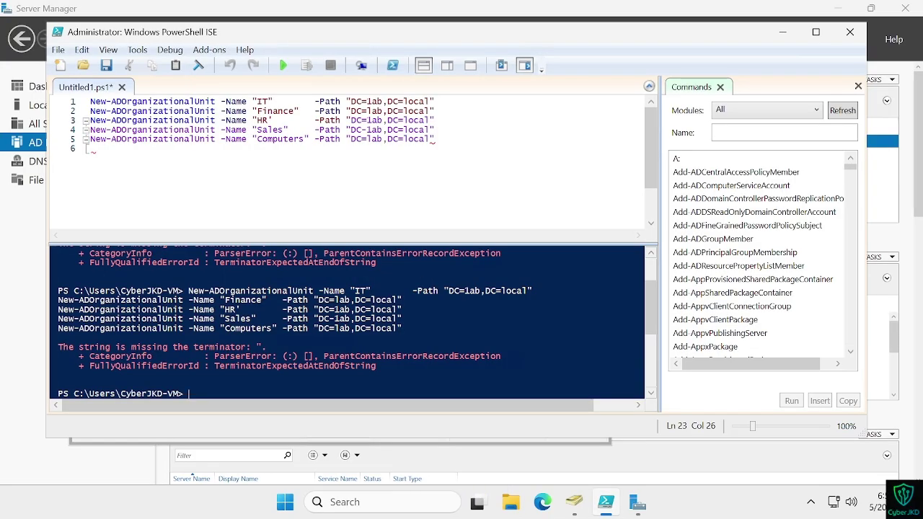
pyautogui.press('ctrl+super+Left')
pyautogui.press('ctrl+super+Left')
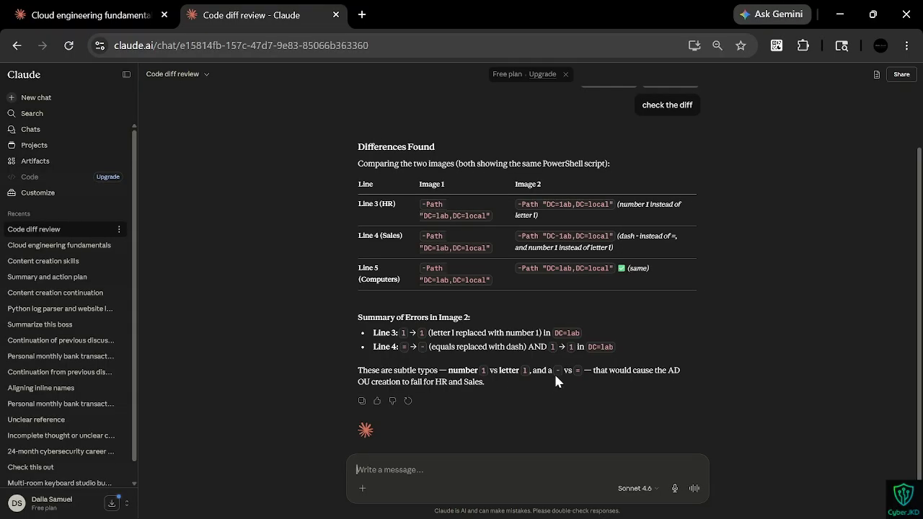
pyautogui.press('ctrl+super+Right')
pyautogui.press('ctrl+super+Right')
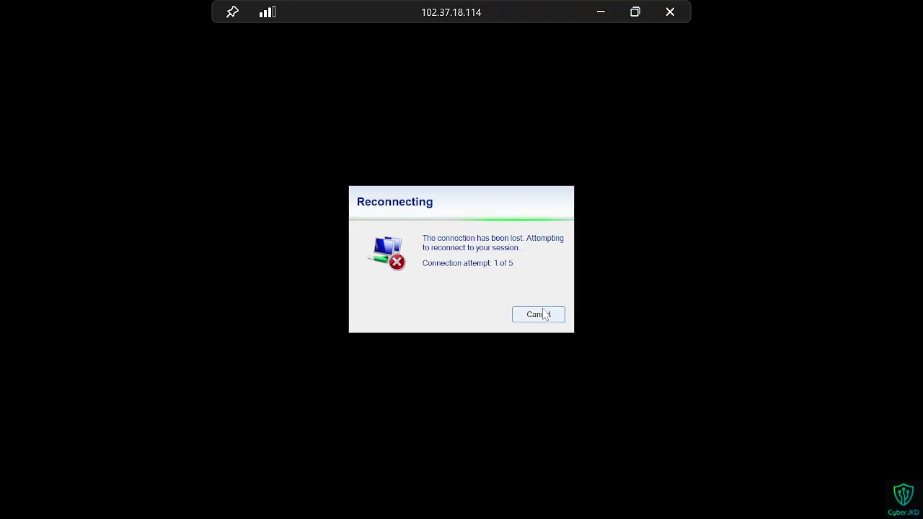
# Step: Cancel the RDP reconnect and fix the 1/l typos in the DC=lab,DC=local paths on lines 3 and 5
pyautogui.click(530, 321)
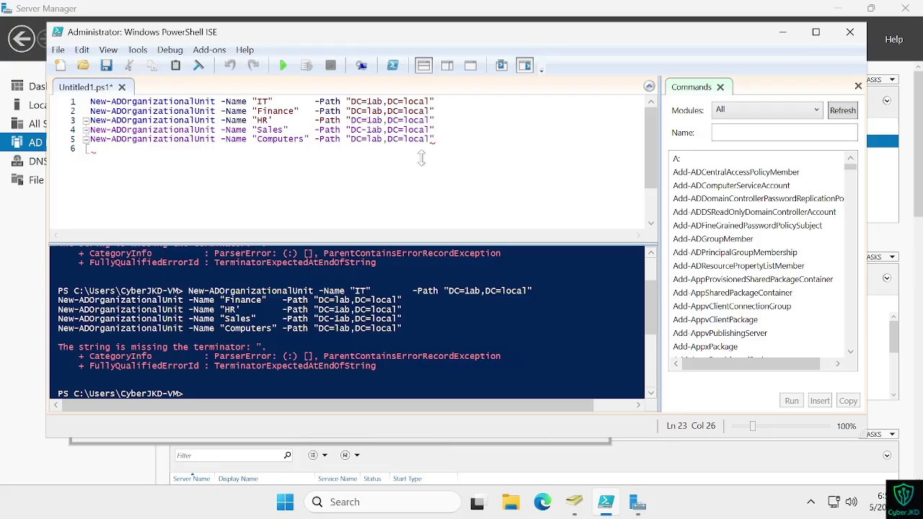
pyautogui.click(435, 138)
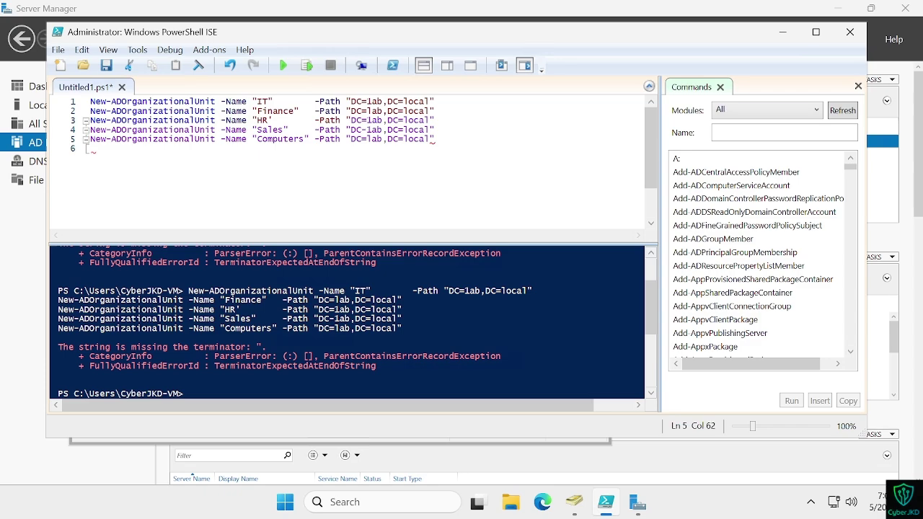
pyautogui.press('Up')
pyautogui.press('Up')
pyautogui.press('BackSpace')
pyautogui.write('l')
pyautogui.press('Up')
pyautogui.press('Up')
pyautogui.press('Left')
pyautogui.press('Left')
pyautogui.press('Left')
pyautogui.press('Left')
pyautogui.press('Left')
pyautogui.press('Left')
pyautogui.press('Left')
pyautogui.press('Down')
pyautogui.press('Down')
pyautogui.press('Down')
pyautogui.press('BackSpace')
pyautogui.write('l')
# Step: Rerun the script twice; it still reports a missing string terminator
pyautogui.click(283, 66)
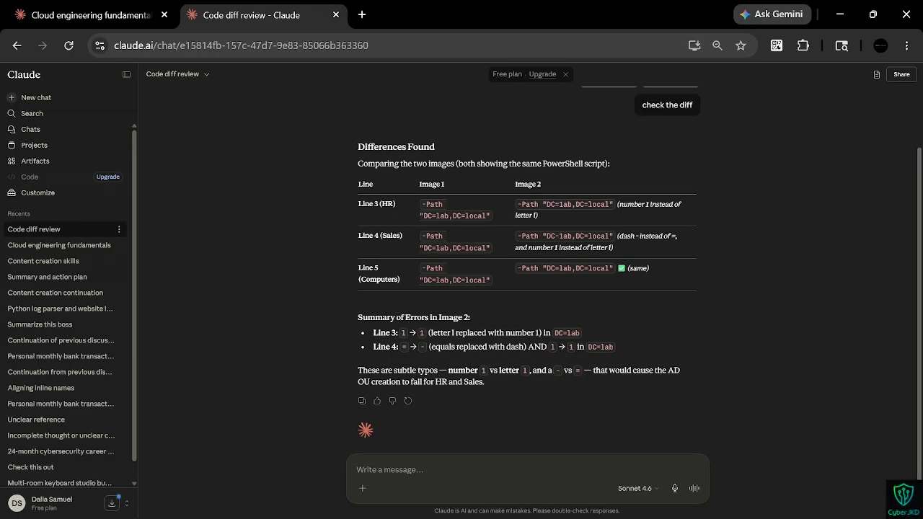
pyautogui.press('ctrl+super+Right')
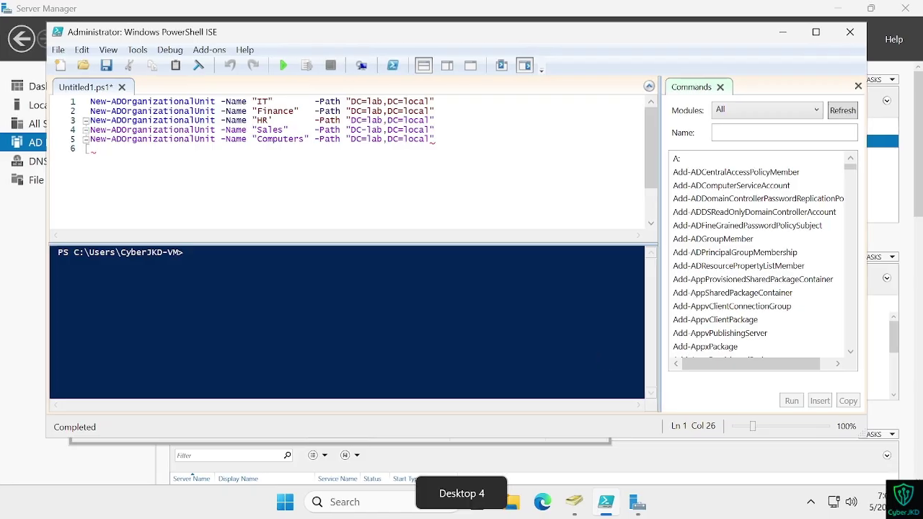
pyautogui.click(364, 130)
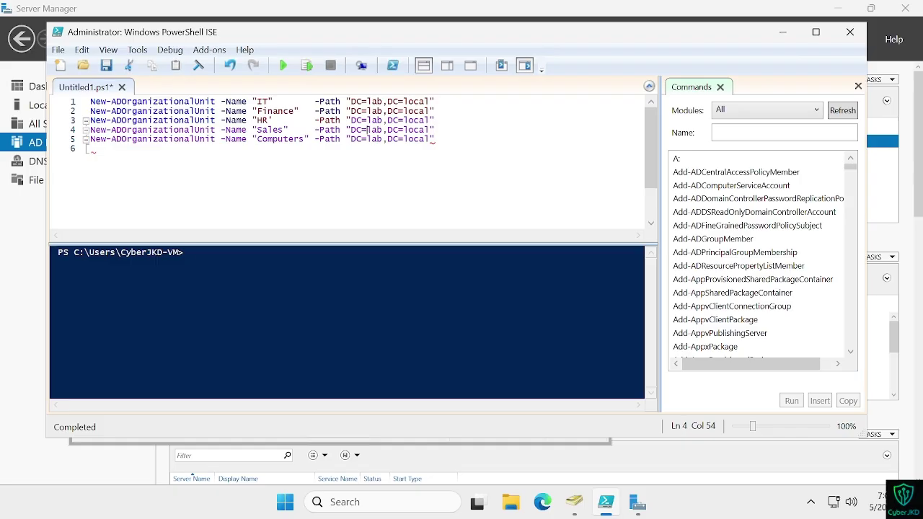
pyautogui.click(283, 66)
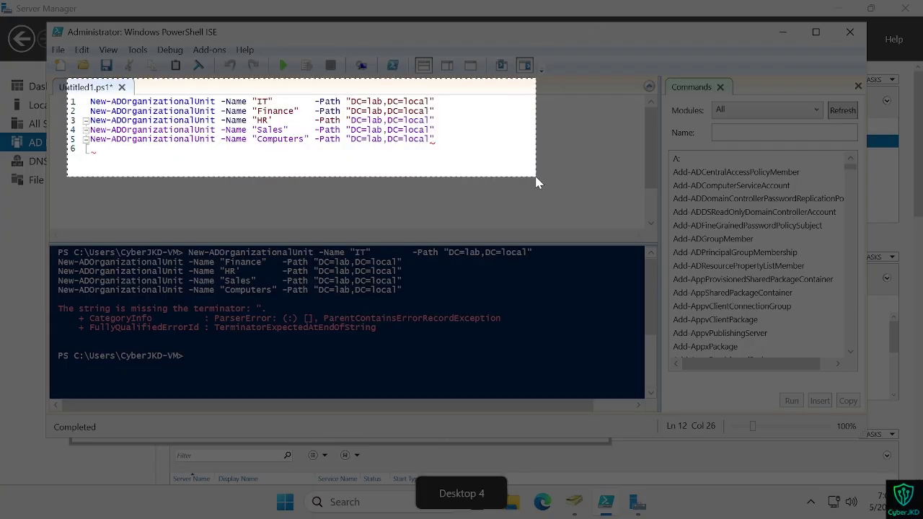
# Step: Send Claude 'check the diff again' with the script screenshot attached
pyautogui.press('ctrl+super+Left')
pyautogui.write('check the diff again')
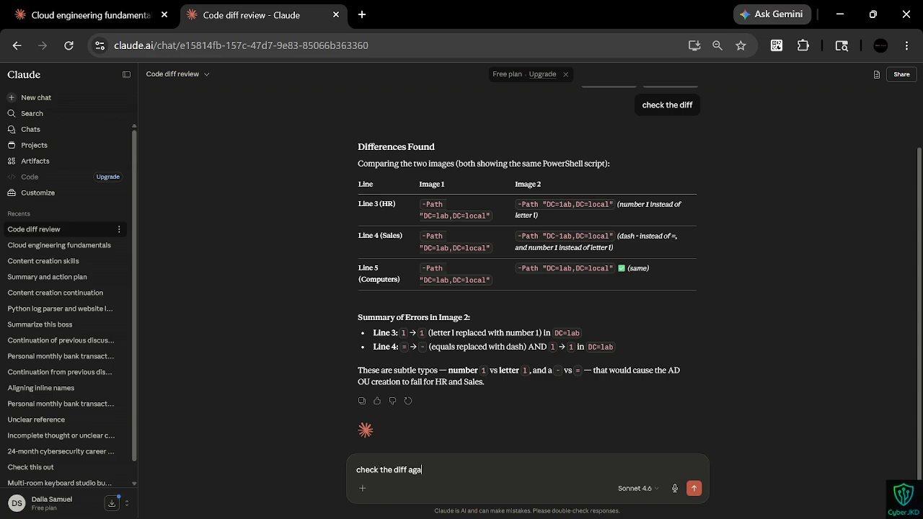
pyautogui.hotkey('ctrl', 'v')
pyautogui.press('Return')
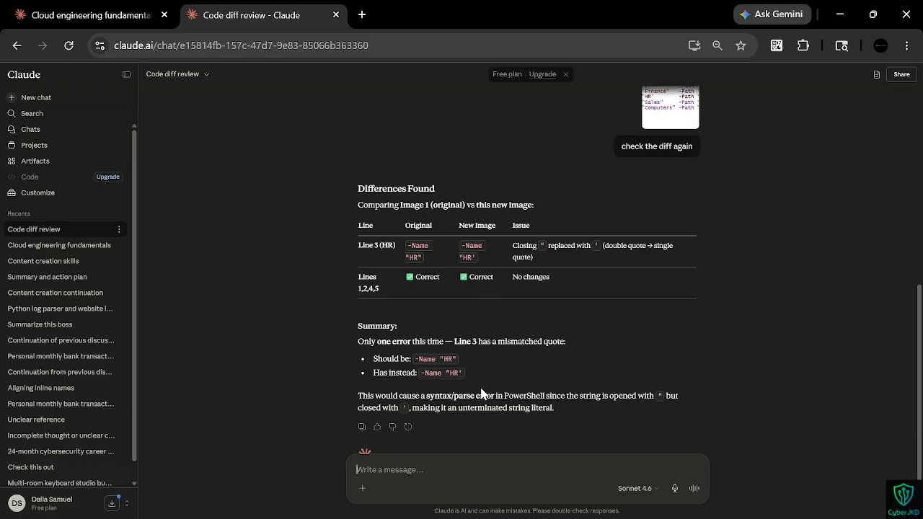
pyautogui.press('ctrl+super+Right')
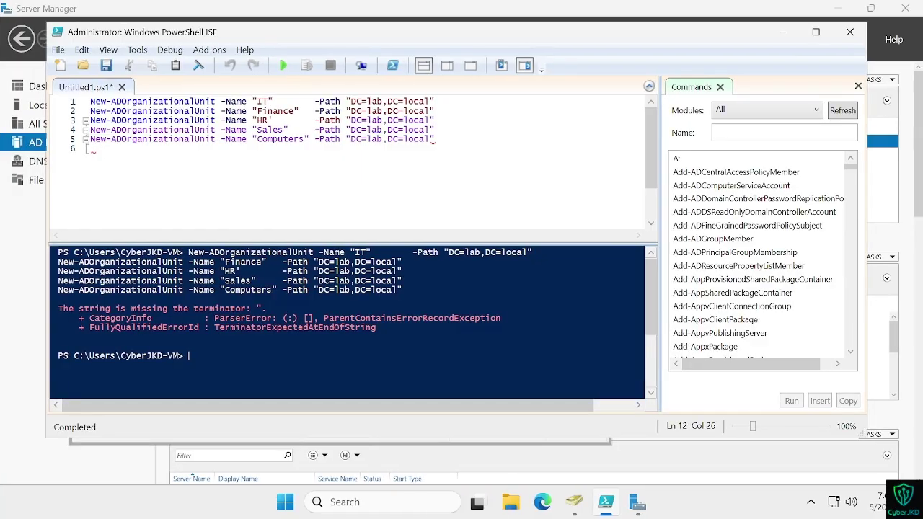
pyautogui.press('ctrl+super+Left')
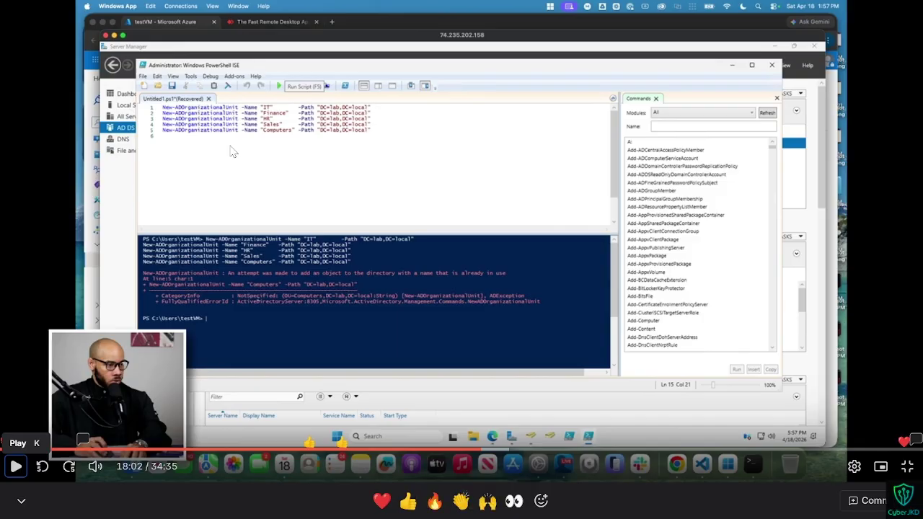
pyautogui.press('ctrl+super+Right')
pyautogui.press('ctrl+super+Left')
pyautogui.press('ctrl+super+Left')
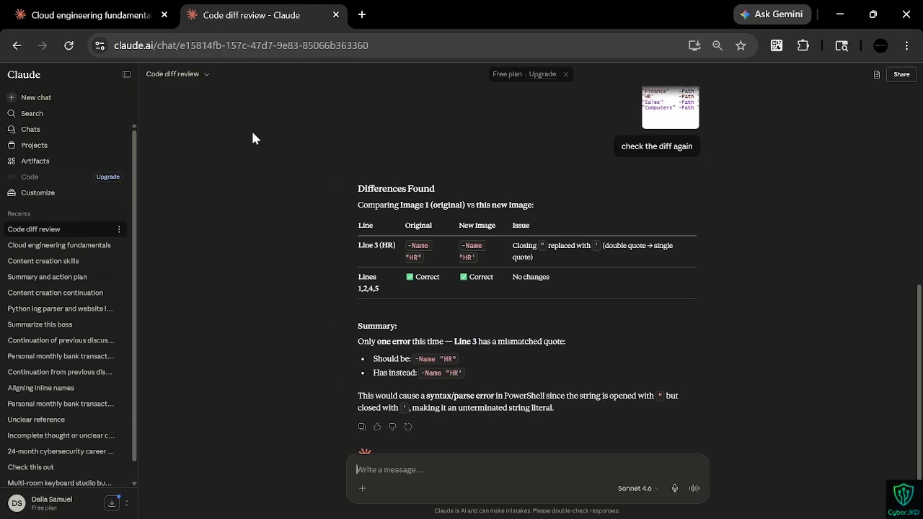
pyautogui.press('ctrl+super+Right')
pyautogui.press('ctrl+super+Right')
# Step: Change HR's closing quote on line 3 to a double quote, rerun the script, and resume the reference video
pyautogui.write('"')
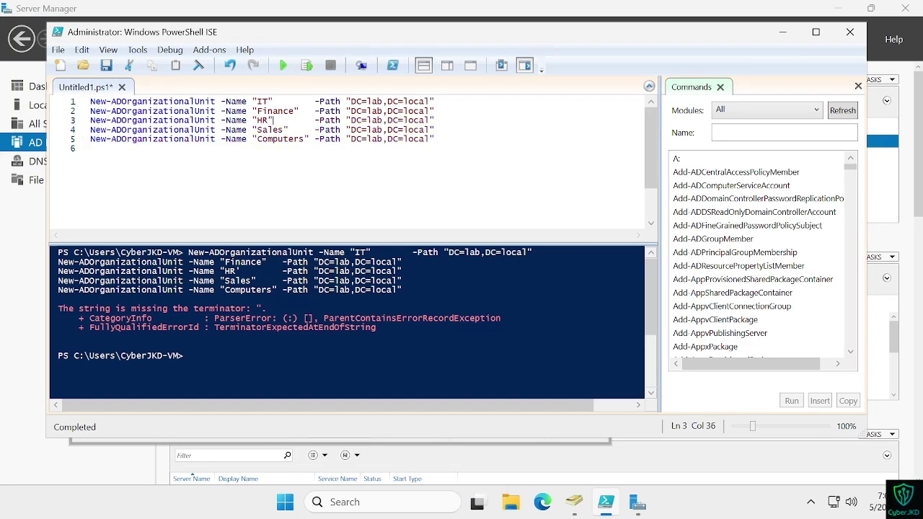
pyautogui.click(283, 65)
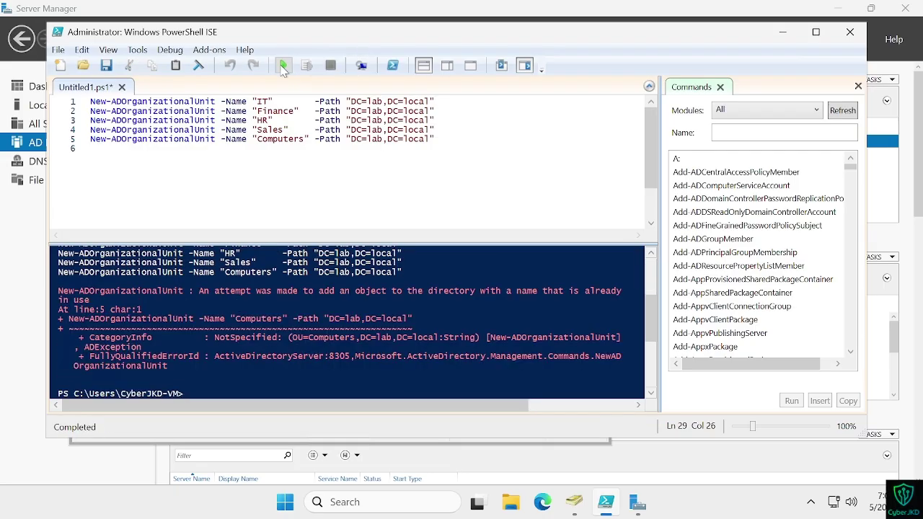
pyautogui.press('ctrl+super+Left')
pyautogui.click(15, 467)
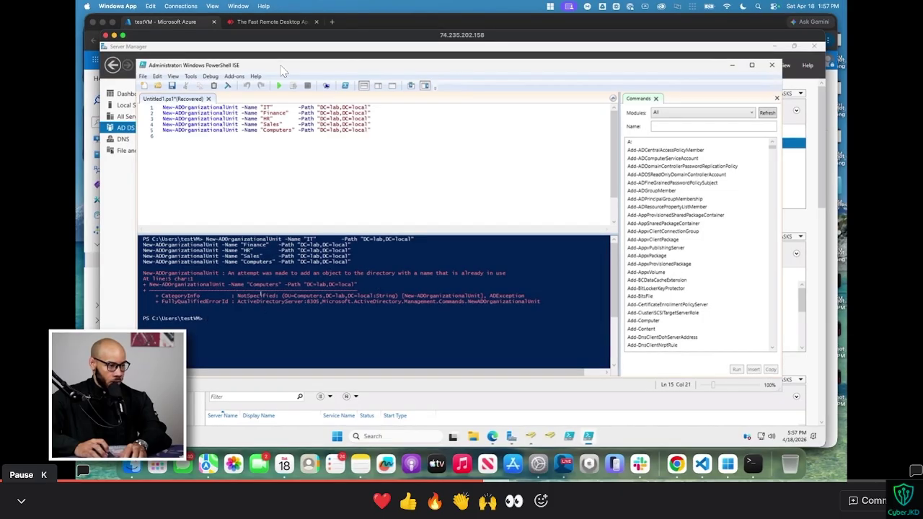
pyautogui.press('ctrl+super+Right')
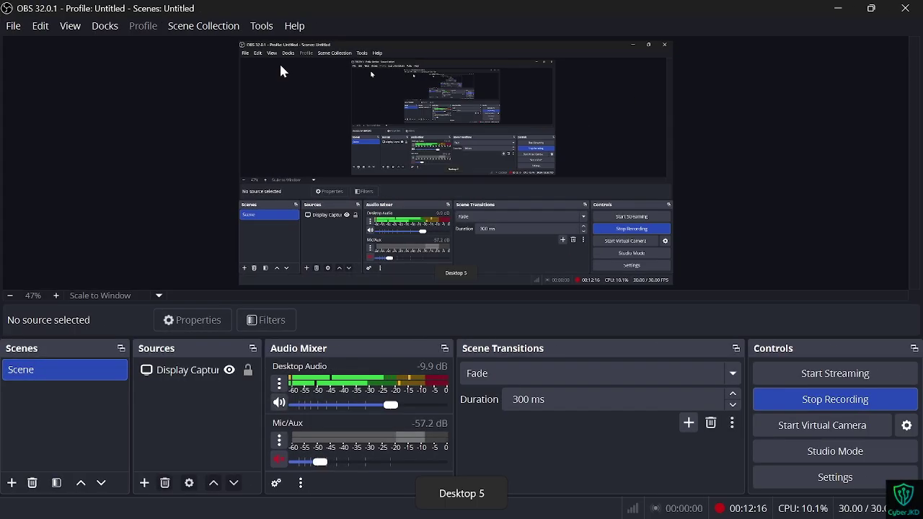
pyautogui.hotkey('ctrl', 'Left')
pyautogui.hotkey('ctrl', 'Left')
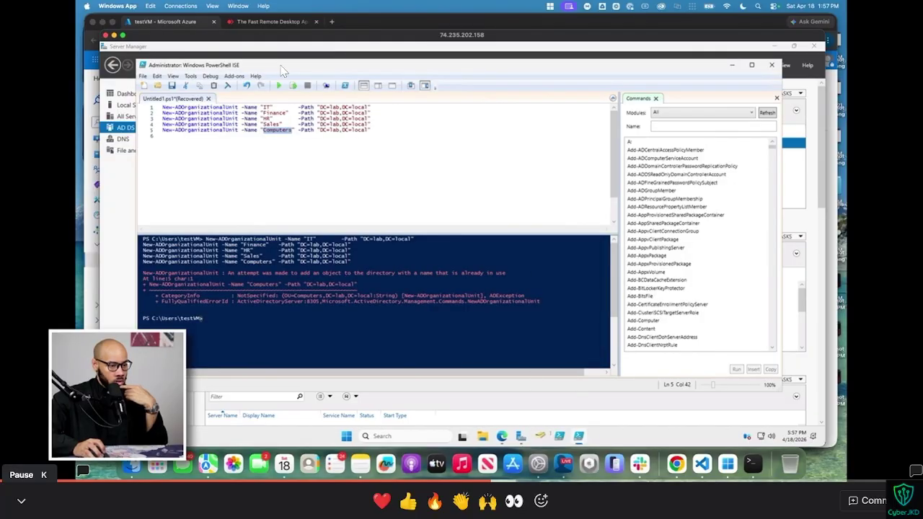
# Step: Pause the video, reopen Active Directory Users and Computers and expand lab.local to show Finance, HR, IT and Sales
pyautogui.click(15, 466)
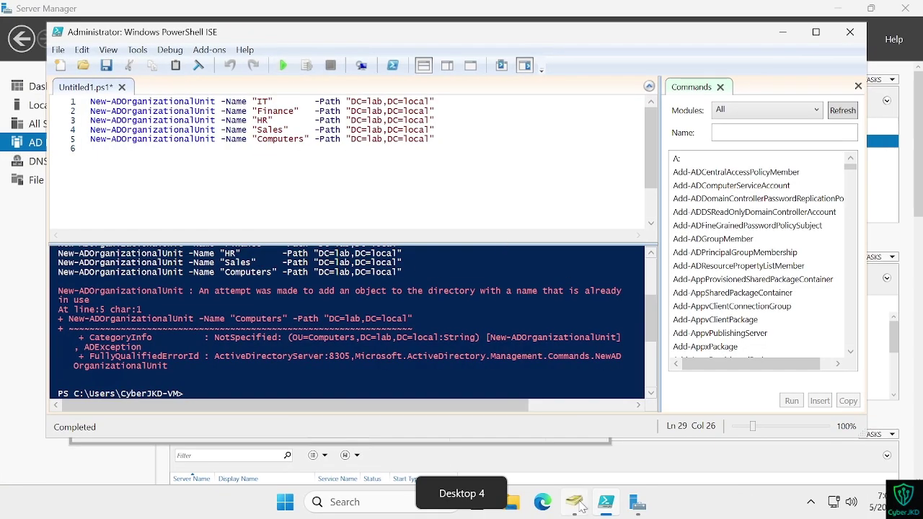
pyautogui.click(574, 503)
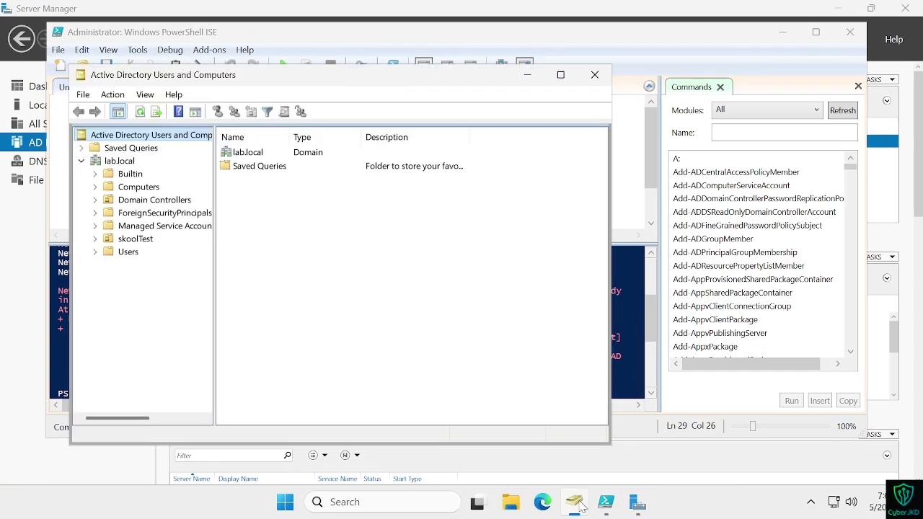
pyautogui.click(593, 75)
pyautogui.click(575, 503)
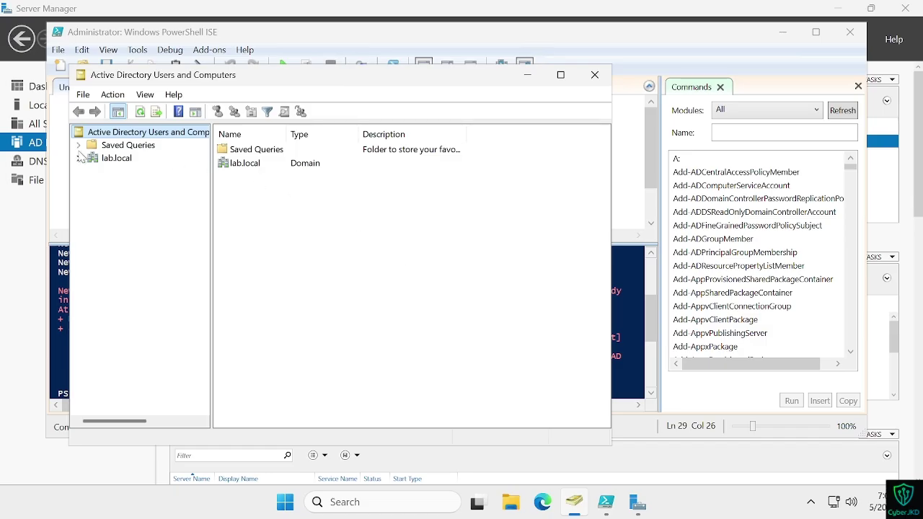
pyautogui.click(78, 158)
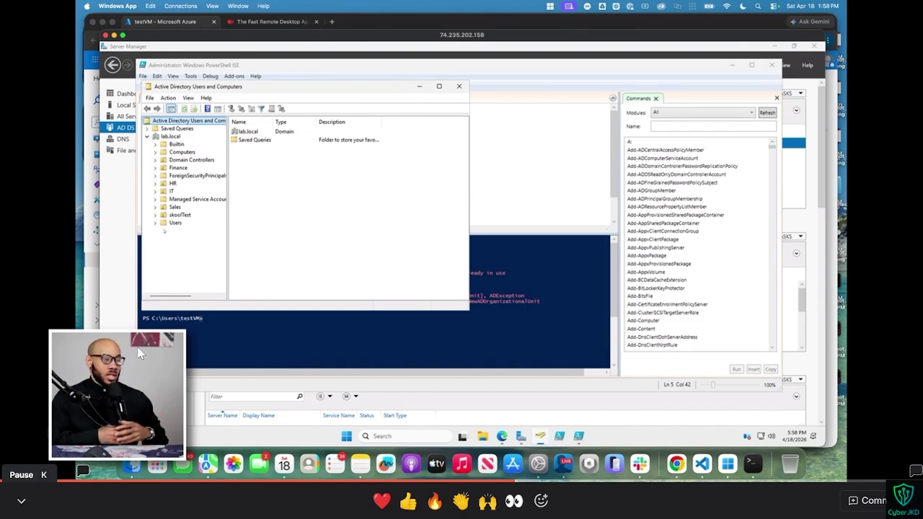
pyautogui.press('XF86AudioRaiseVolume')
pyautogui.press('XF86AudioRaiseVolume')
pyautogui.press('XF86AudioRaiseVolume')
pyautogui.press('XF86AudioRaiseVolume')
pyautogui.press('XF86AudioRaiseVolume')
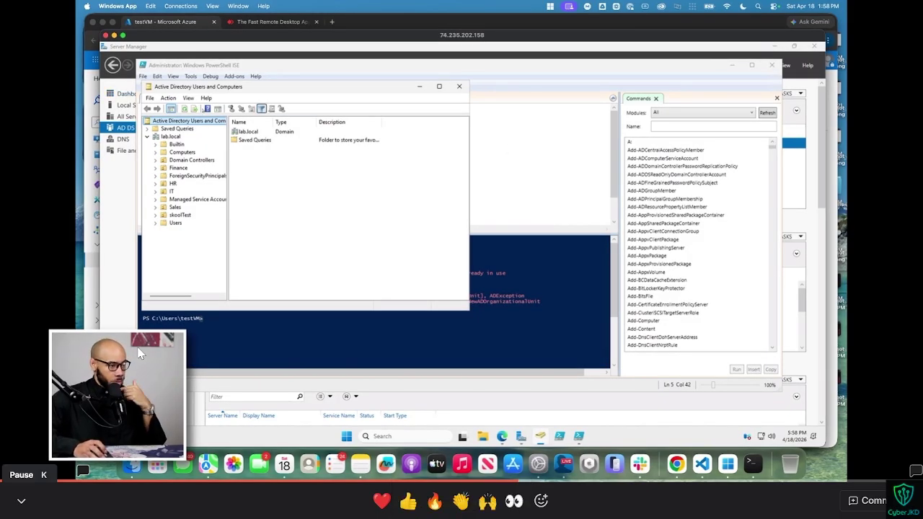
pyautogui.click(170, 136)
pyautogui.rightClick(173, 137)
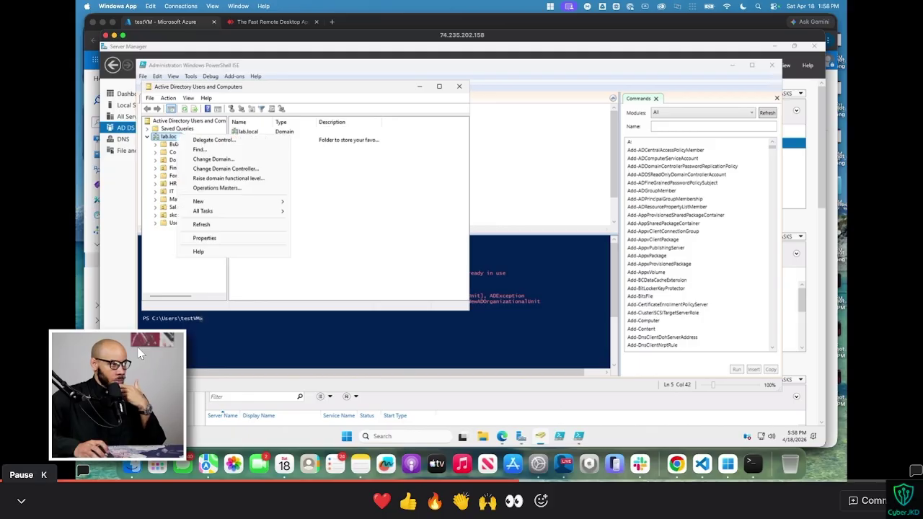
pyautogui.moveTo(229, 208)
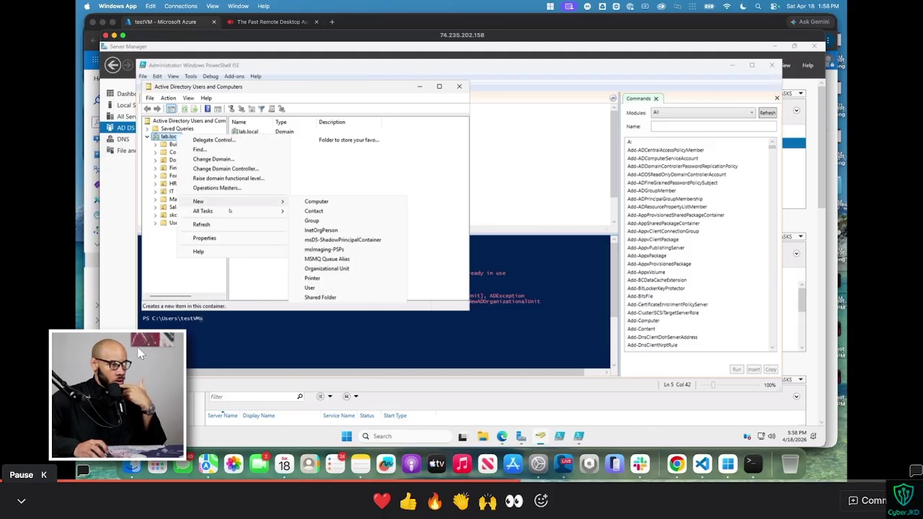
pyautogui.click(461, 241)
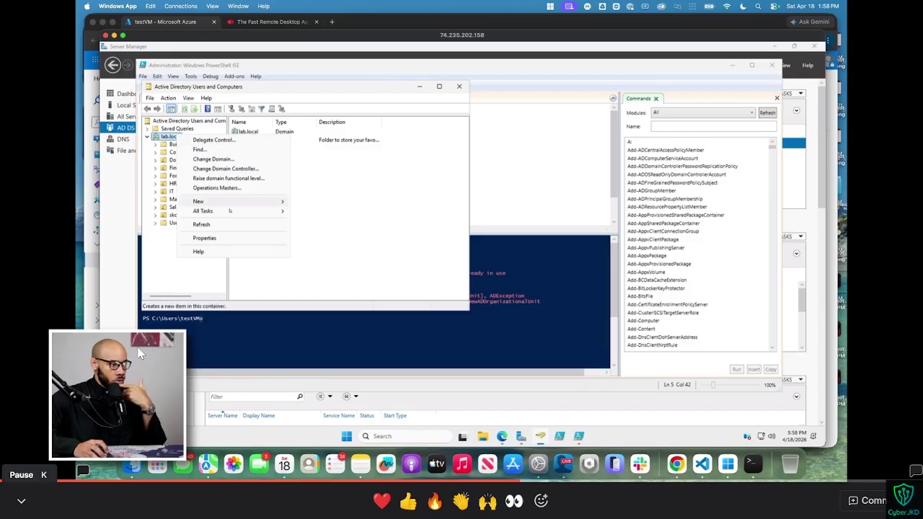
pyautogui.moveTo(230, 203)
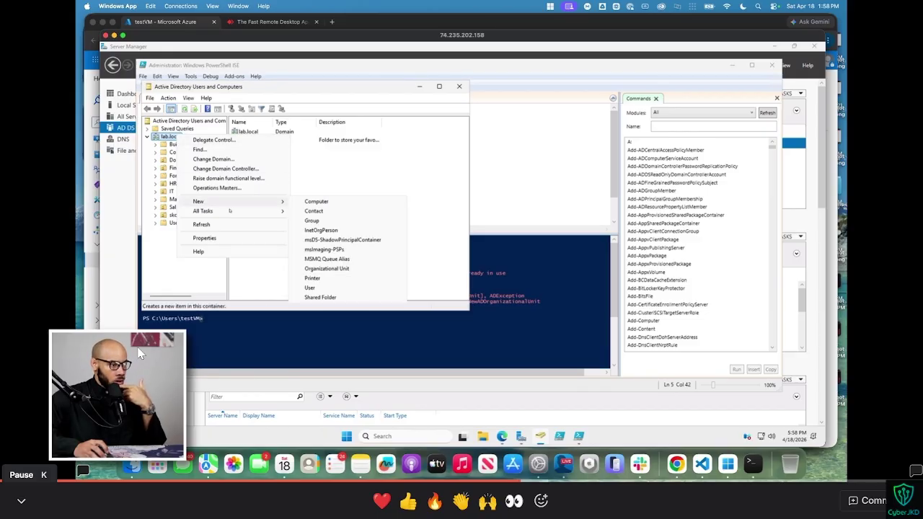
pyautogui.click(336, 220)
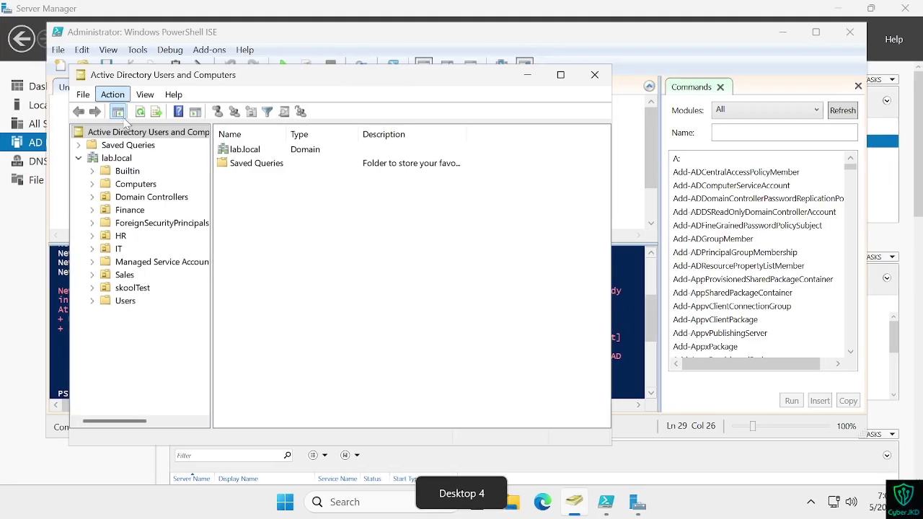
pyautogui.rightClick(117, 159)
pyautogui.moveTo(176, 269)
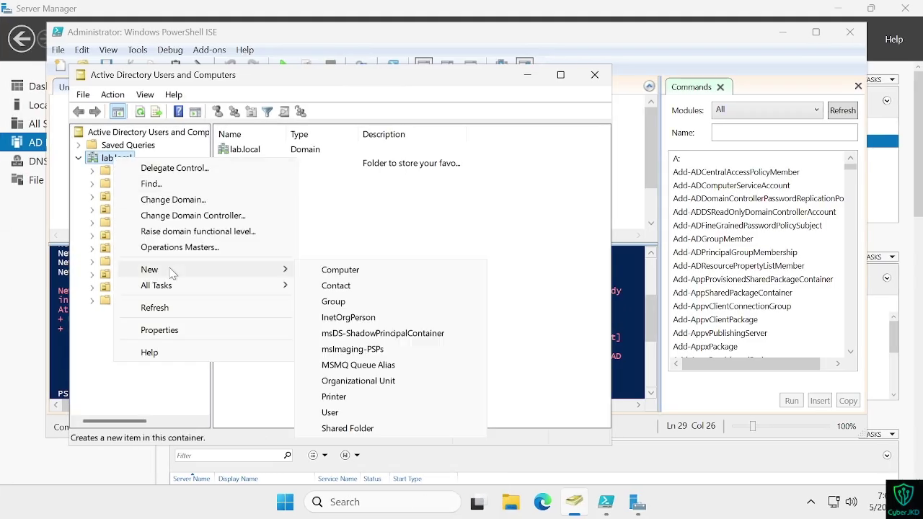
pyautogui.click(343, 303)
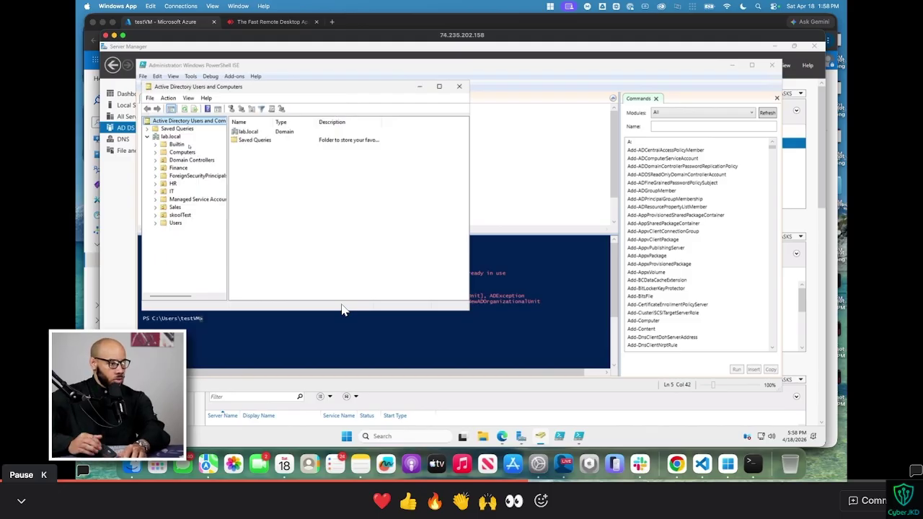
pyautogui.click(343, 310)
pyautogui.press('Left')
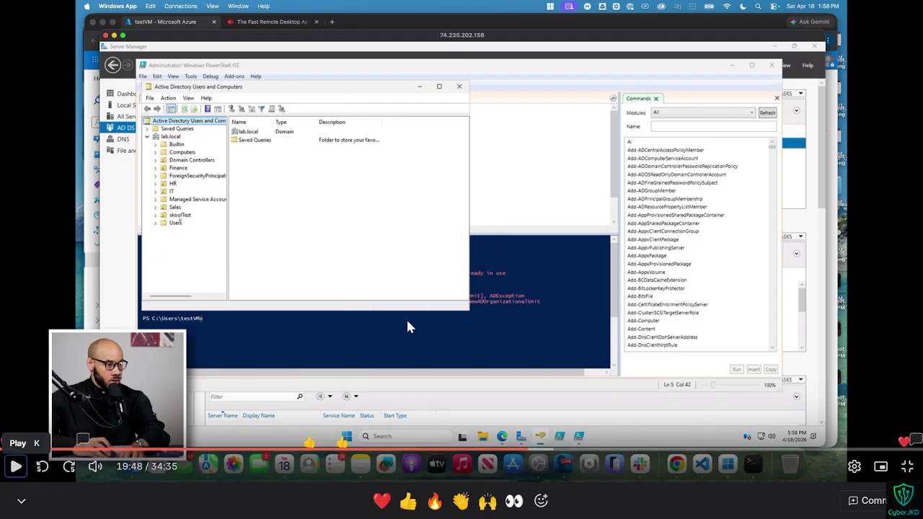
pyautogui.click(407, 326)
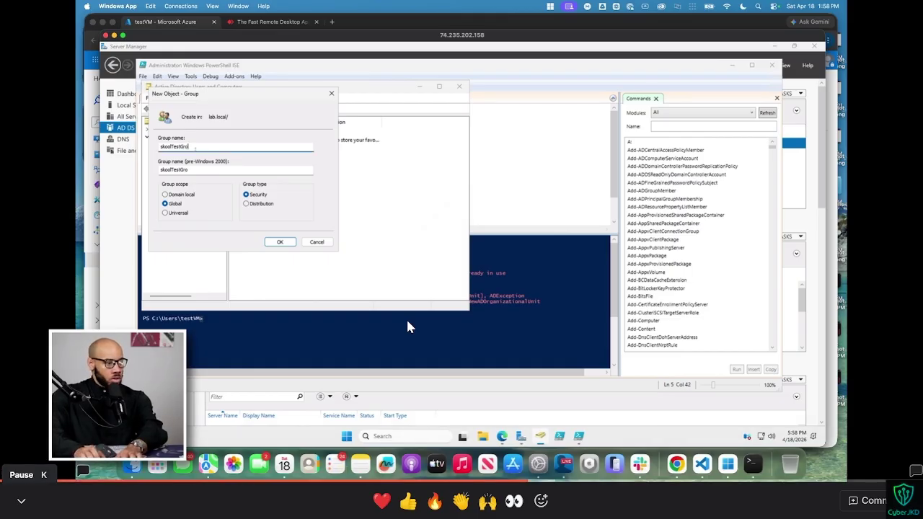
pyautogui.click(407, 326)
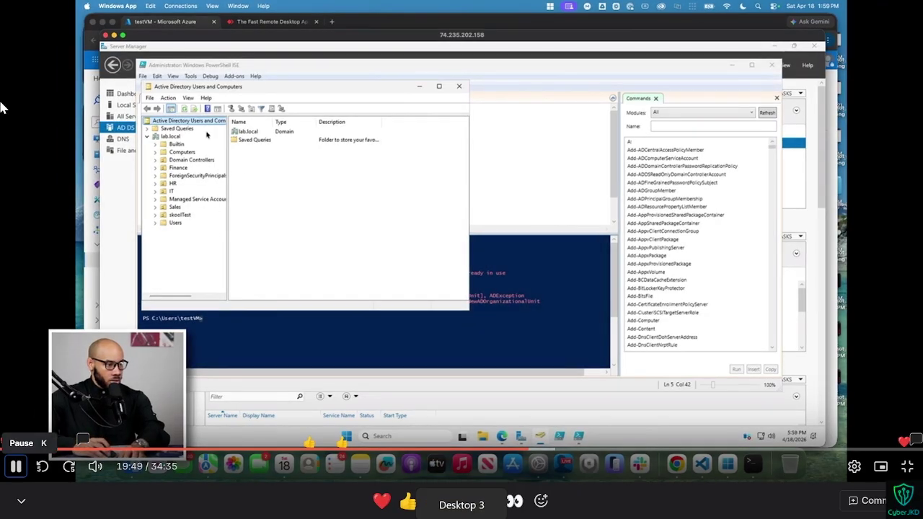
pyautogui.press('Left')
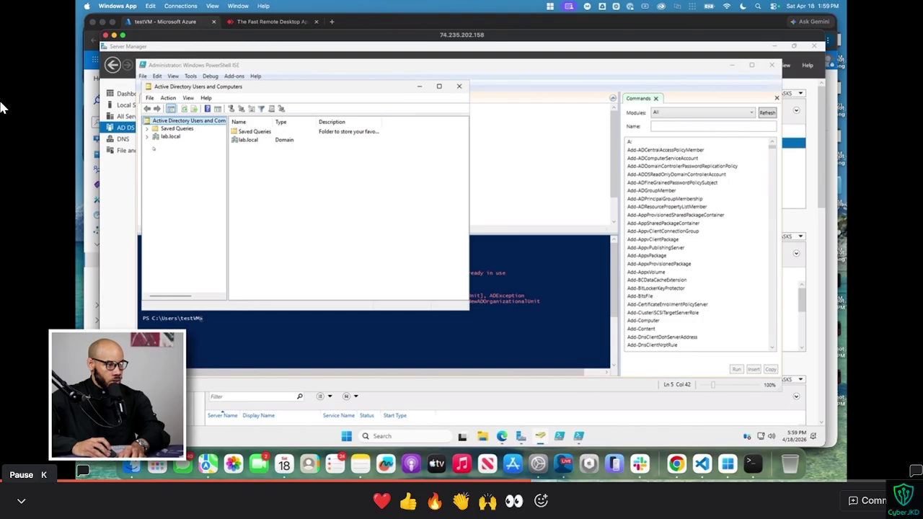
# Step: Reopen Active Directory Users and Computers and expand lab.local to list the IT, Finance, HR and Sales OUs
pyautogui.press('k')
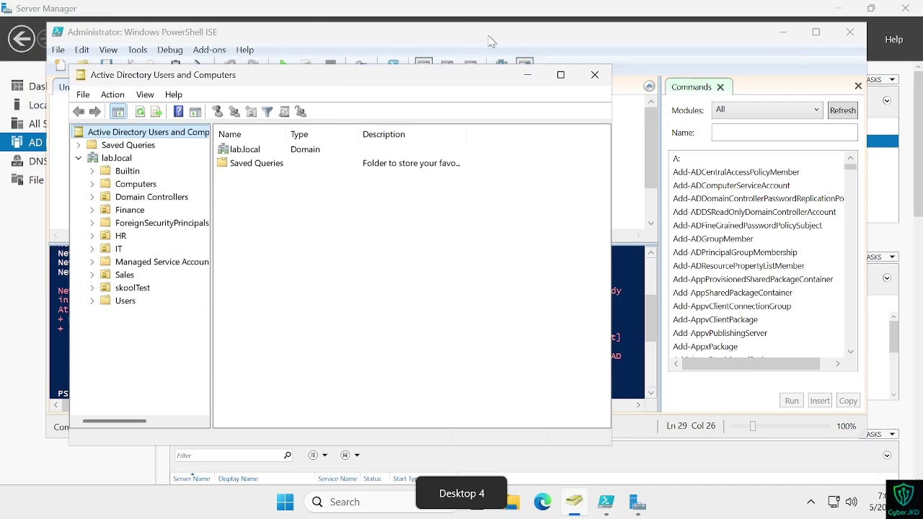
pyautogui.click(594, 75)
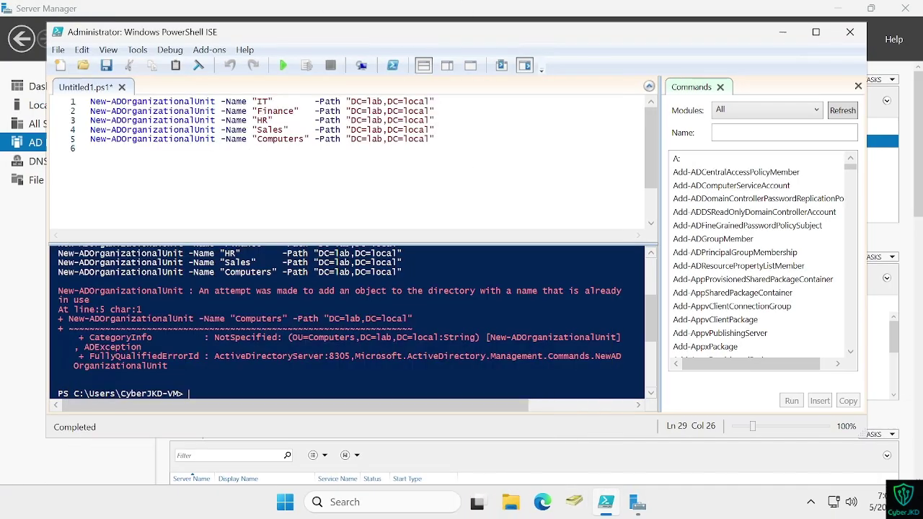
pyautogui.click(575, 502)
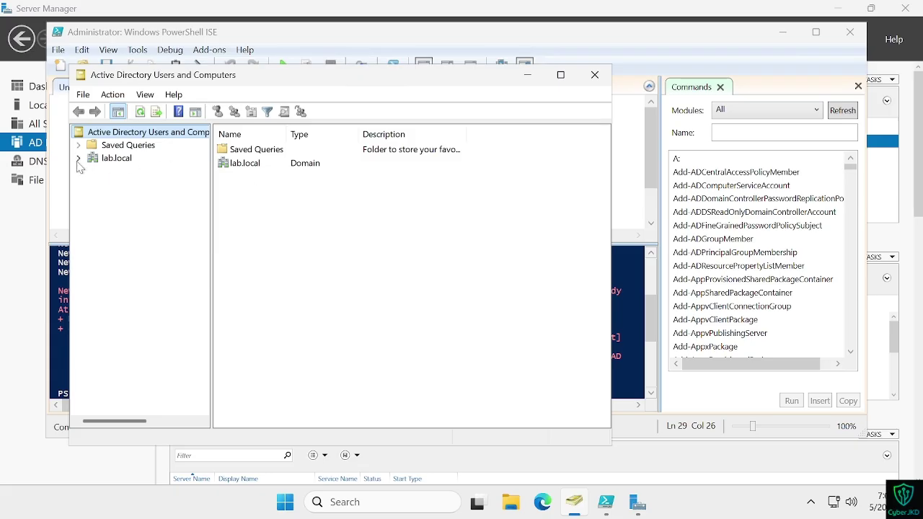
pyautogui.press('ctrl+super+Left')
pyautogui.press('space')
pyautogui.press('ctrl+super+Right')
pyautogui.click(78, 157)
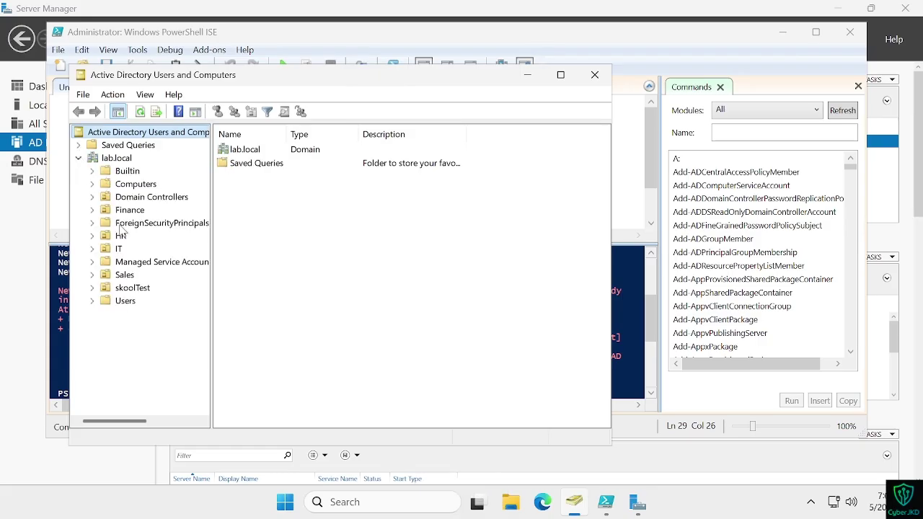
# Step: Pause the tutorial video, then resume it toward its OU-creation script
pyautogui.press('ctrl+super+Left')
pyautogui.press('space')
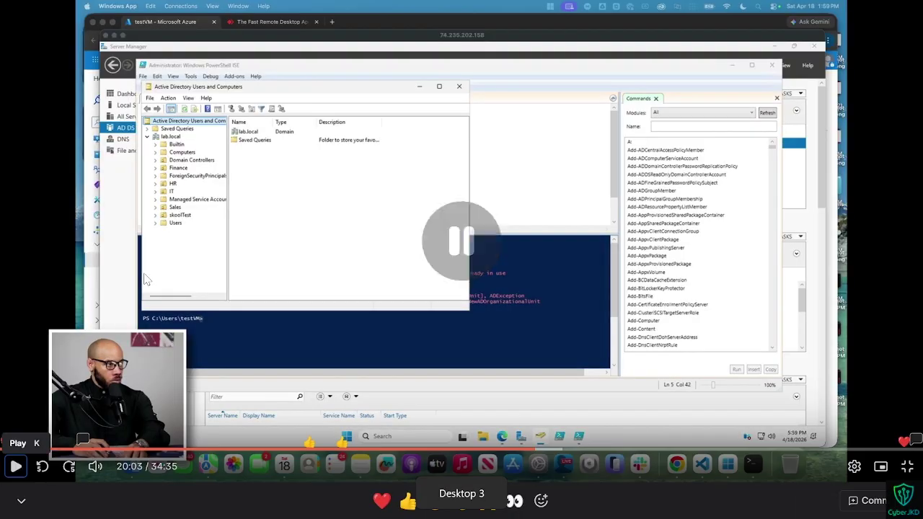
pyautogui.press('ctrl+super+Right')
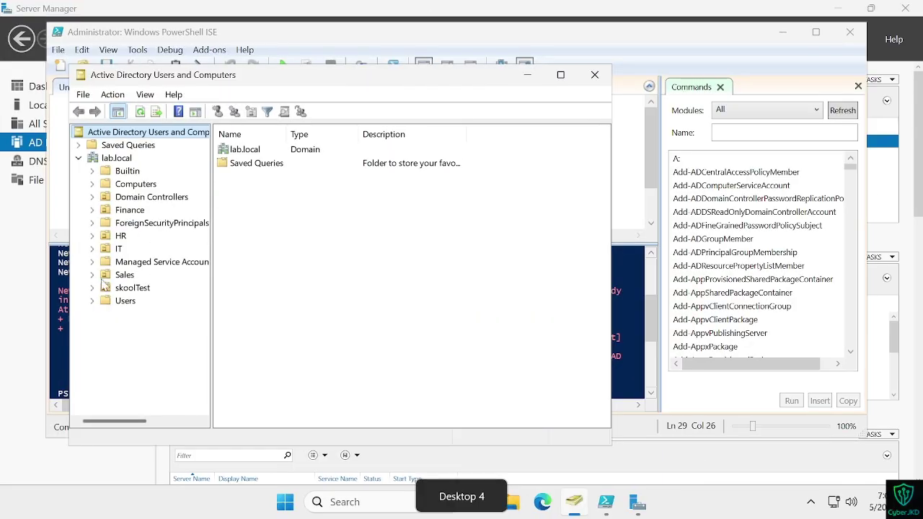
pyautogui.press('ctrl+super+Left')
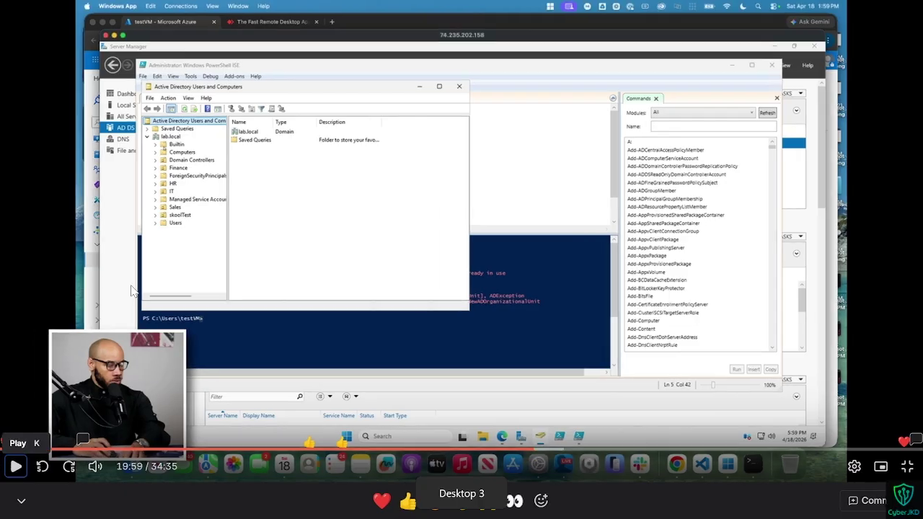
pyautogui.press('space')
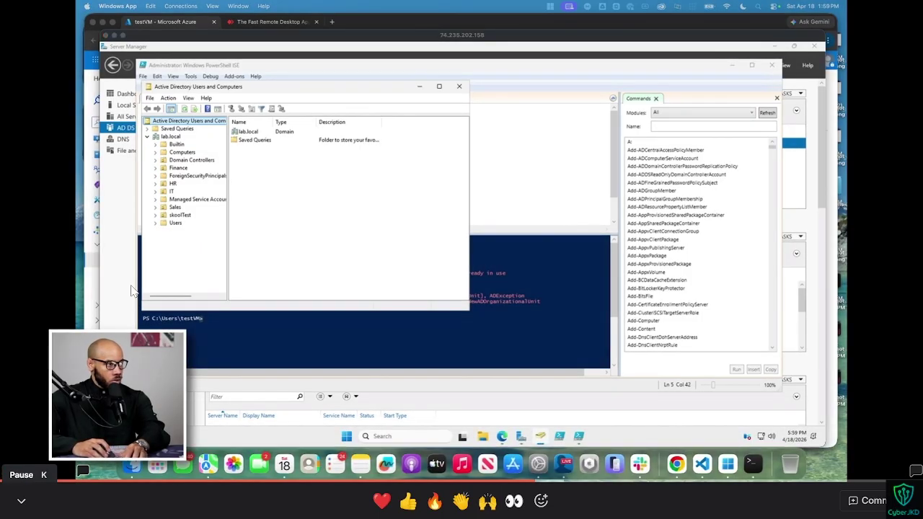
# Step: Pause the tutorial on the New-ADGroup script and capture its script area with Snipping Tool
pyautogui.press('space')
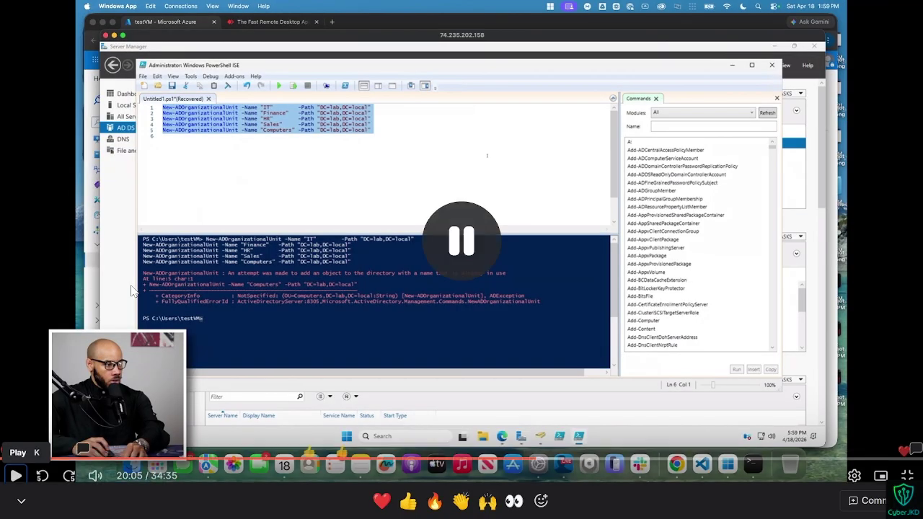
pyautogui.press('space')
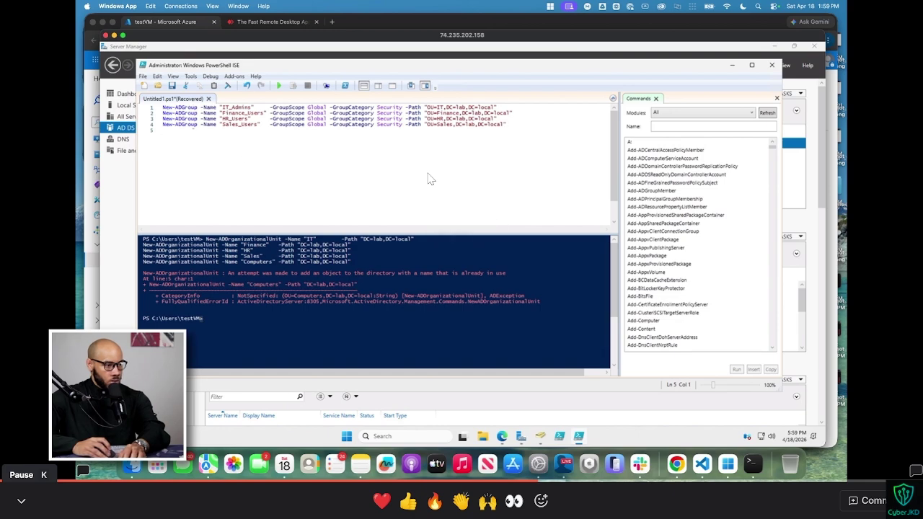
pyautogui.press('space')
pyautogui.press('space')
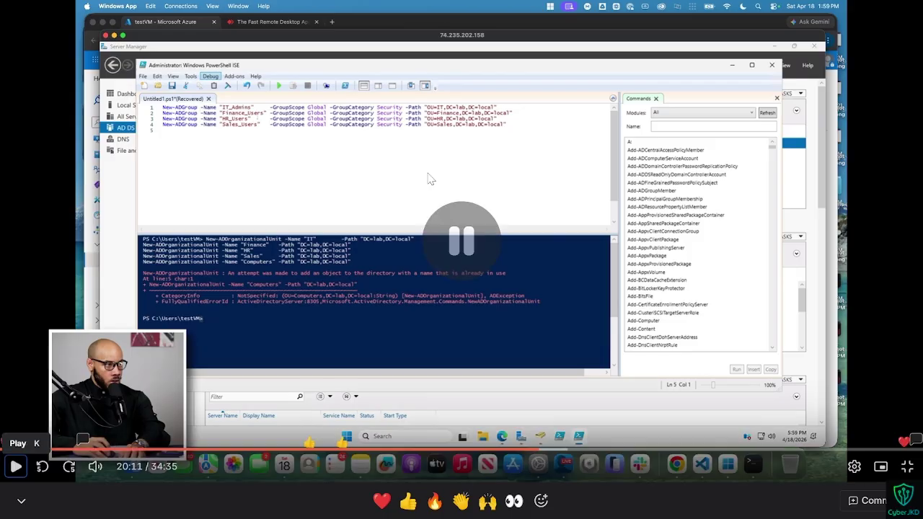
pyautogui.press('space')
pyautogui.press('super')
pyautogui.press('super+shift+s')
pyautogui.moveTo(155, 98); pyautogui.dragTo(574, 180)
# Step: Paste the capture into the cleared ISE script, then empty the script of the stray text again
pyautogui.hotkey('ctrl', 'Right')
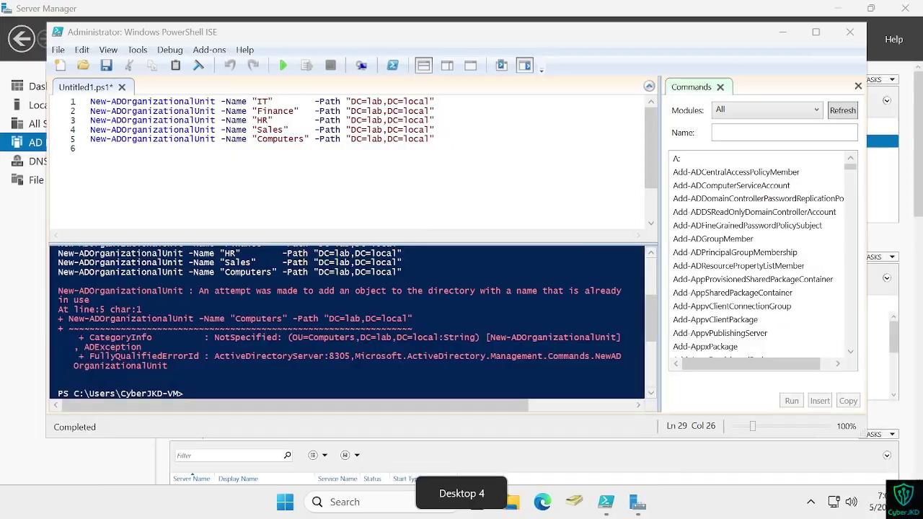
pyautogui.hotkey('ctrl', 'Left')
pyautogui.hotkey('ctrl', 'Right')
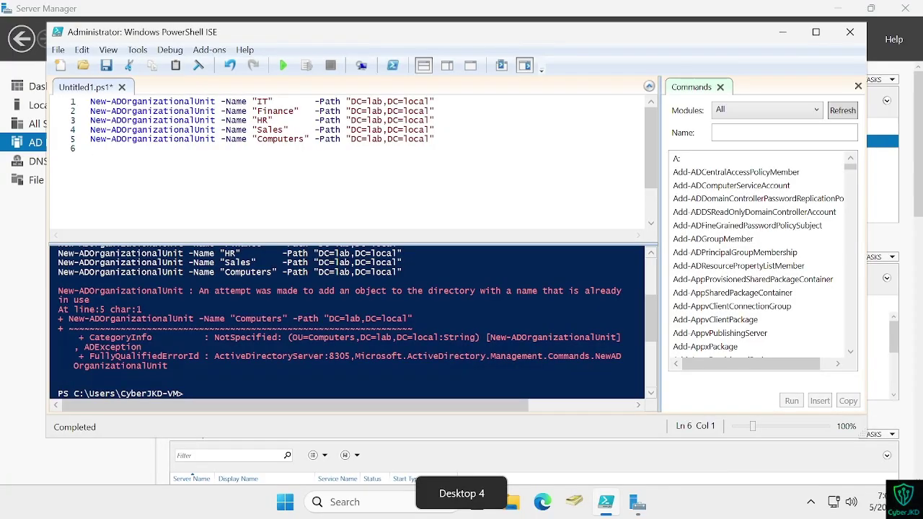
pyautogui.hotkey('ctrl', 'a')
pyautogui.press('BackSpace')
pyautogui.hotkey('ctrl', 'v')
pyautogui.scroll(20, 447, 130)
pyautogui.scroll(20, 447, 130)
pyautogui.hotkey('ctrl', 'a')
pyautogui.press('BackSpace')
pyautogui.press('ctrl+super+Left')
pyautogui.press('shift+super+s')
# Step: Copy the four New-ADGroup lines from the capture via text detection and paste them into the script
pyautogui.click(527, 31)
pyautogui.moveTo(159, 103); pyautogui.dragTo(537, 138)
pyautogui.hotkey('ctrl', 'c')
pyautogui.hotkey('ctrl', 'Right')
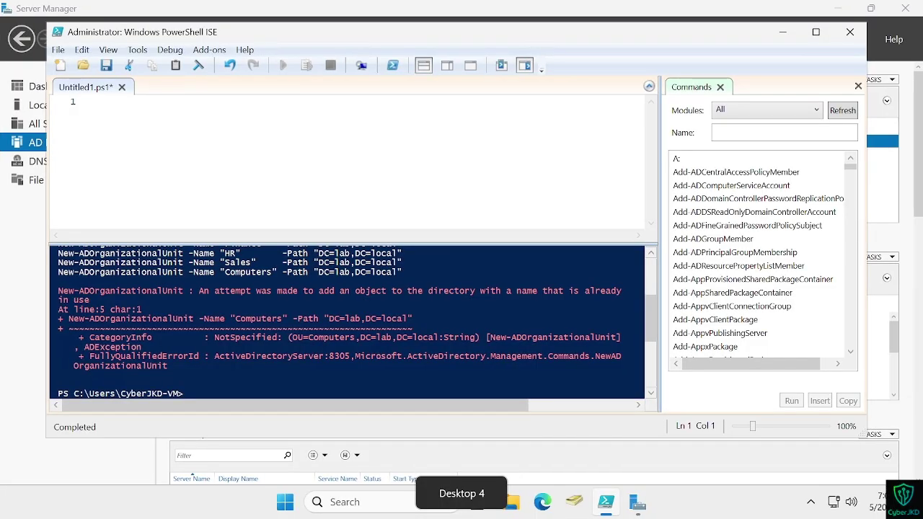
pyautogui.hotkey('ctrl', 'v')
pyautogui.hotkey('ctrl', 'Left')
pyautogui.hotkey('ctrl', 'Right')
pyautogui.hotkey('ctrl', 'Left')
pyautogui.hotkey('ctrl', 'Right')
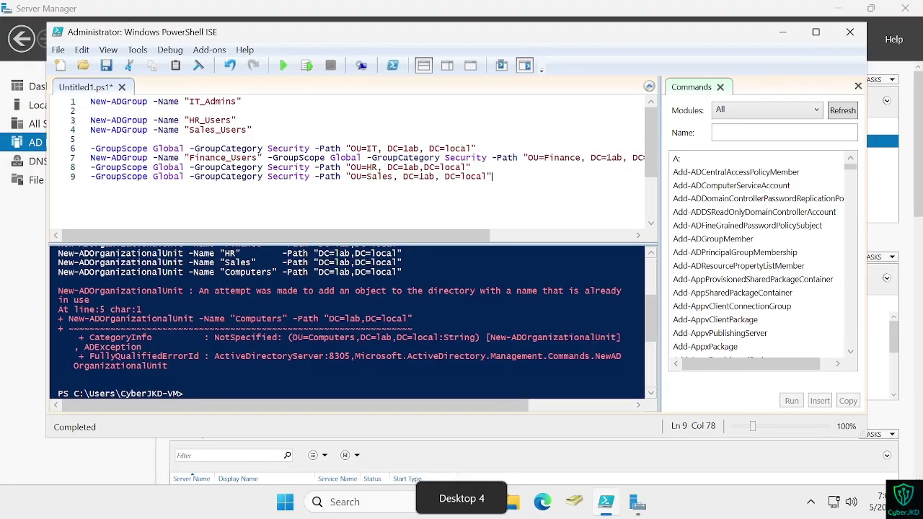
# Step: Move the GroupScope parameters onto the IT_Admins line and the Finance_Users command onto line 2
pyautogui.moveTo(92, 150); pyautogui.dragTo(477, 149)
pyautogui.hotkey('ctrl', 'x')
pyautogui.hotkey('ctrl', 'Left')
pyautogui.hotkey('ctrl', 'Right')
pyautogui.click(274, 102)
pyautogui.hotkey('ctrl', 'v')
pyautogui.hotkey('ctrl', 'Left')
pyautogui.hotkey('ctrl', 'Right')
pyautogui.moveTo(90, 158); pyautogui.dragTo(641, 157)
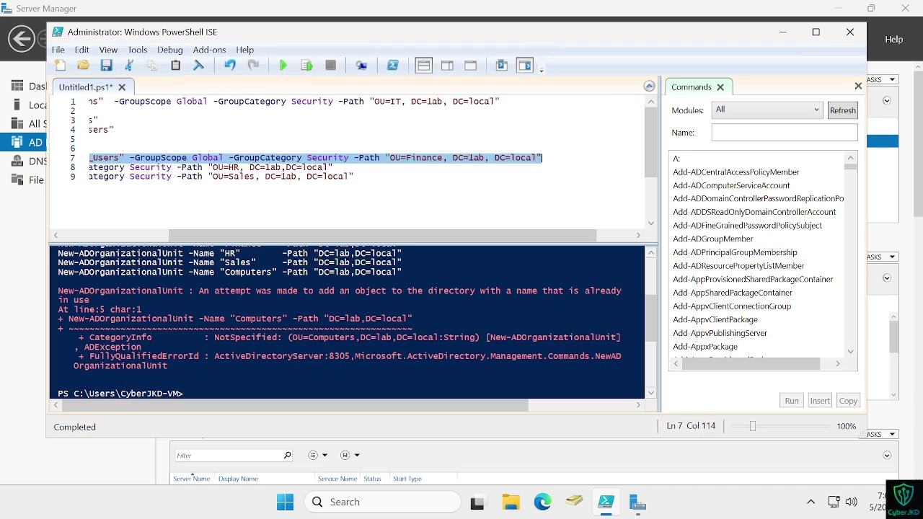
pyautogui.hotkey('ctrl', 'x')
pyautogui.moveTo(93, 157); pyautogui.dragTo(94, 111)
pyautogui.click(94, 111)
pyautogui.hotkey('ctrl', 'v')
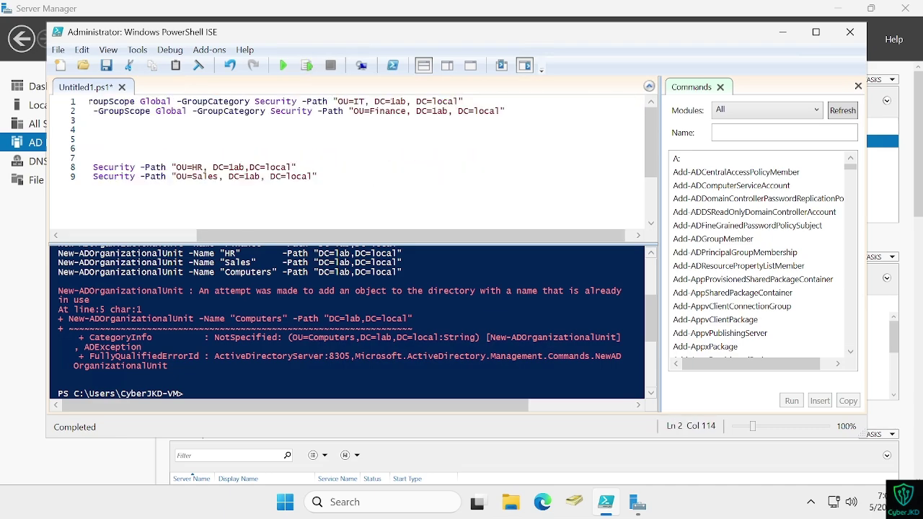
# Step: Move the HR and Sales parameters onto the HR_Users and Sales_Users lines
pyautogui.hscroll(-5, 205, 171)
pyautogui.tripleClick(214, 176)
pyautogui.scroll(-2, 214, 177)
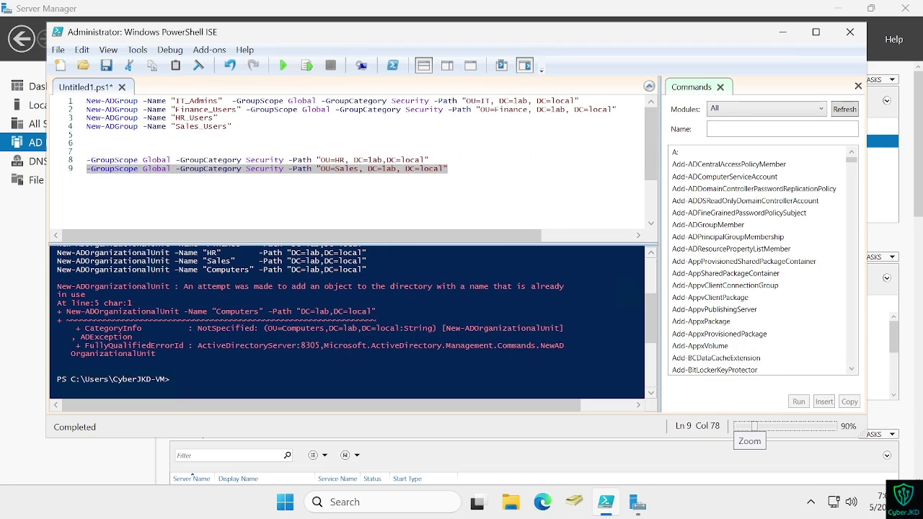
pyautogui.moveTo(429, 160); pyautogui.dragTo(219, 118)
pyautogui.hotkey('ctrl', 'x')
pyautogui.click(219, 118)
pyautogui.hotkey('ctrl', 'v')
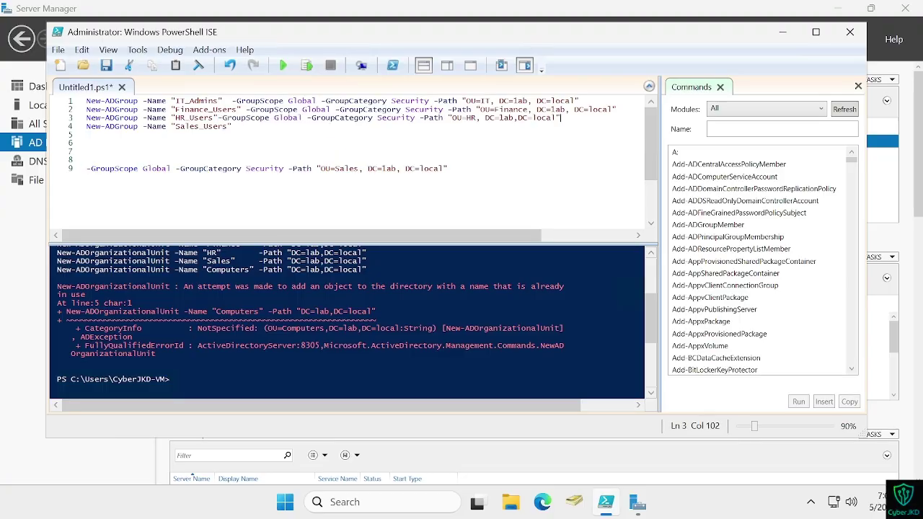
pyautogui.moveTo(449, 168); pyautogui.dragTo(86, 168)
pyautogui.hotkey('ctrl', 'x')
pyautogui.click(232, 126)
pyautogui.hotkey('ctrl', 'v')
# Step: Align the GroupScope parameters and check the domain part of all four -Path values
pyautogui.click(232, 101)
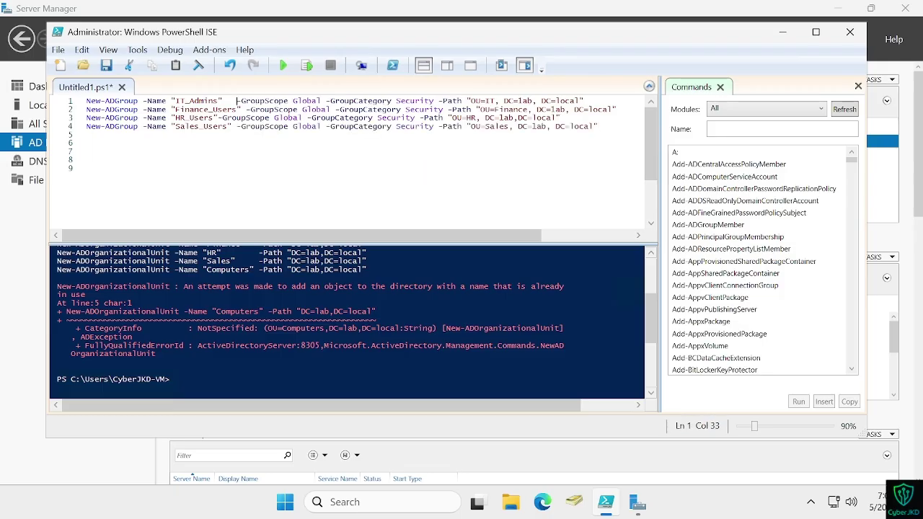
pyautogui.click(218, 118)
pyautogui.click(236, 126)
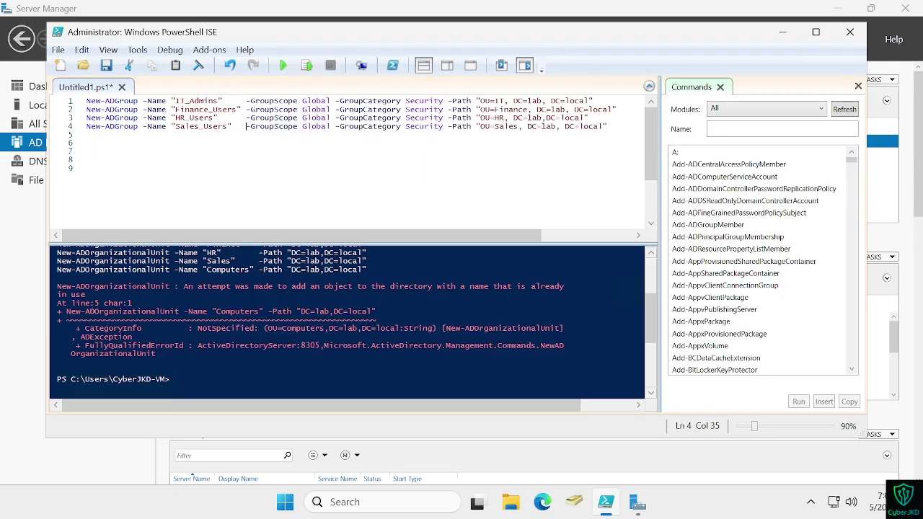
pyautogui.click(532, 101)
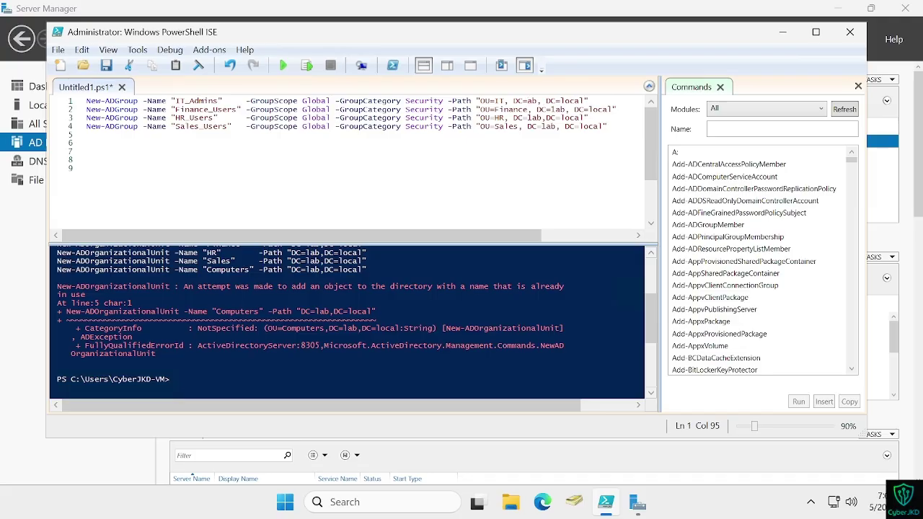
pyautogui.click(533, 117)
pyautogui.click(545, 126)
pyautogui.click(555, 109)
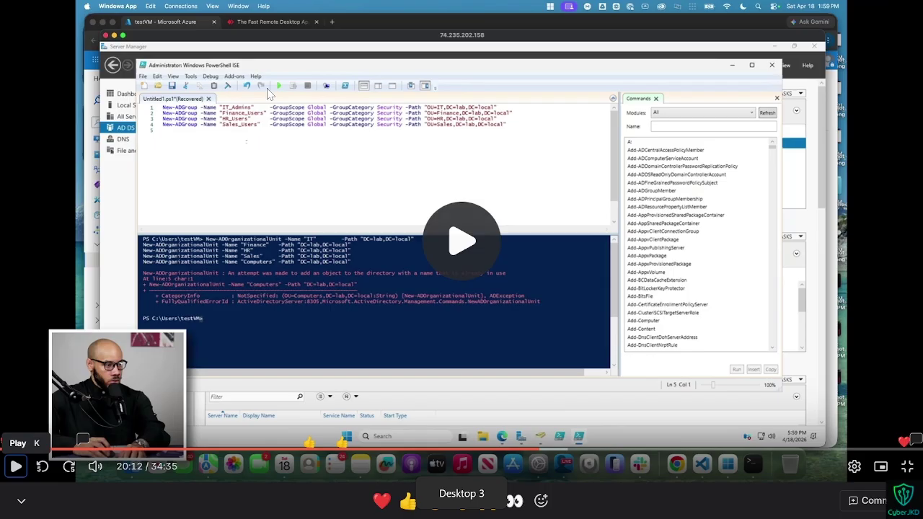
# Step: Resume the tutorial and run the four New-ADGroup commands, which finish without errors
pyautogui.click(16, 466)
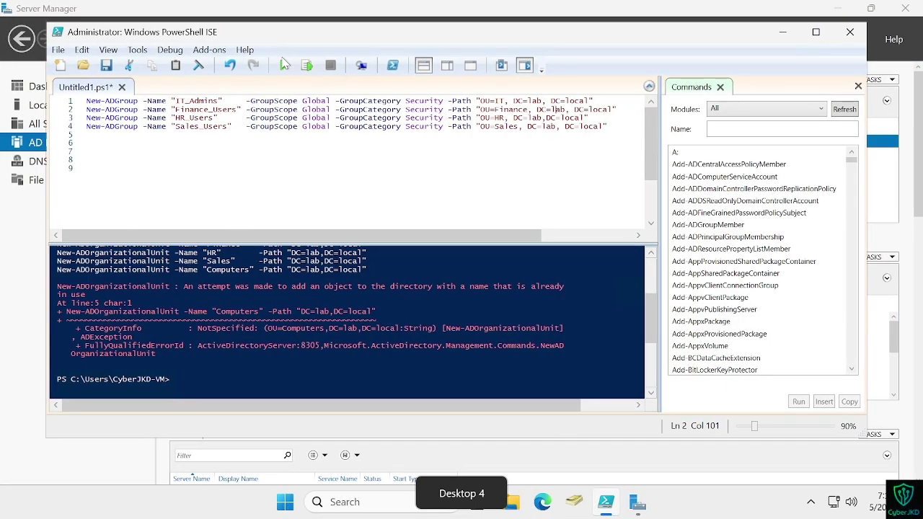
pyautogui.click(283, 65)
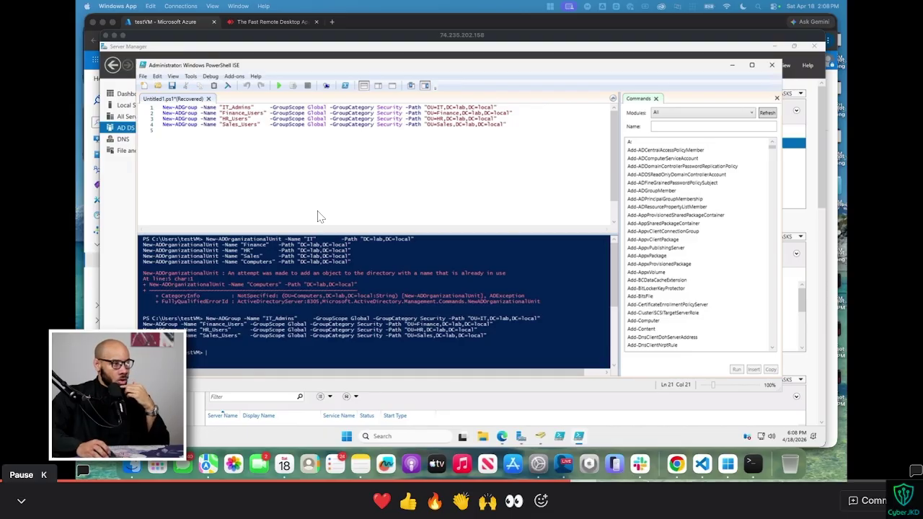
# Step: Select the Users container in lab.local and choose New > User from its context menu
pyautogui.click(321, 216)
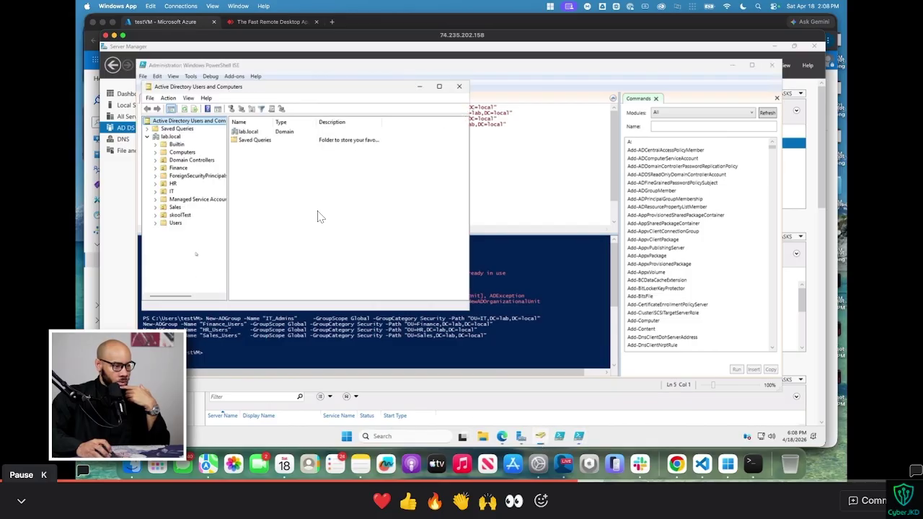
pyautogui.click(175, 223)
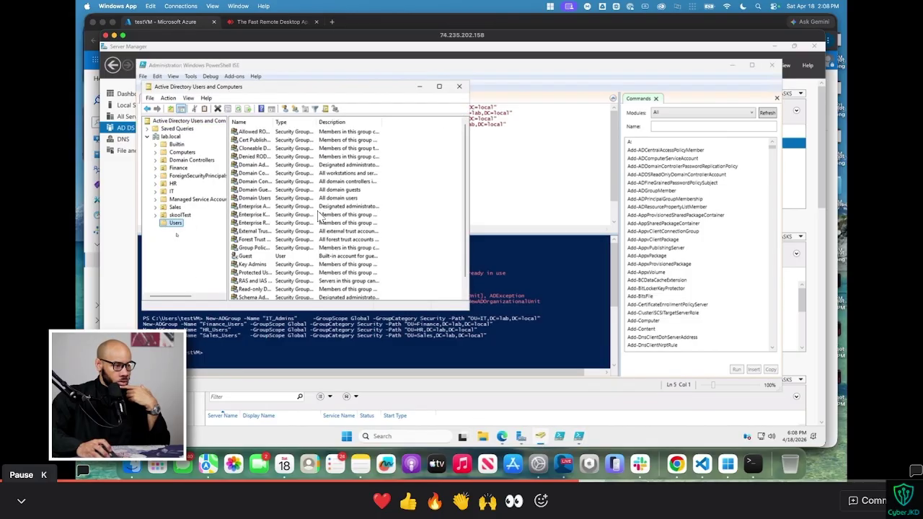
pyautogui.rightClick(392, 190)
pyautogui.moveTo(432, 220)
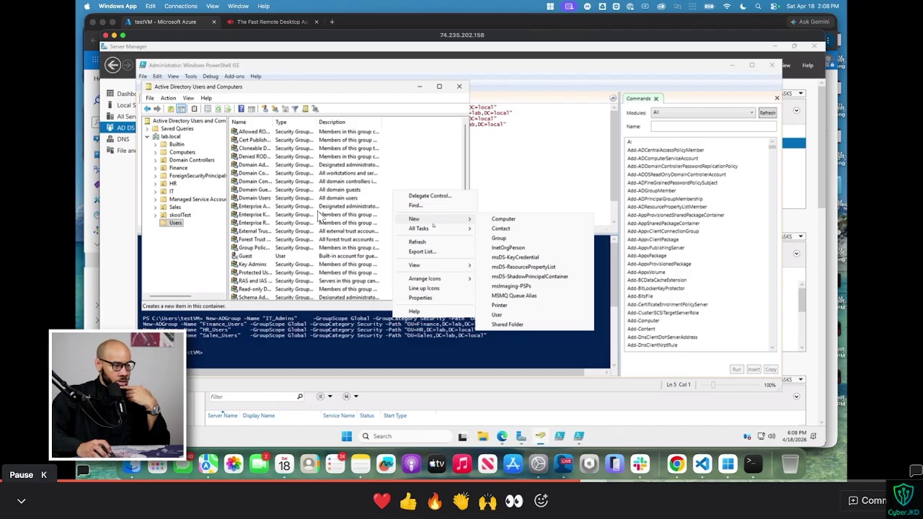
pyautogui.press('Down')
pyautogui.press('Down')
pyautogui.press('Down')
pyautogui.press('Down')
pyautogui.press('Down')
pyautogui.press('Down')
pyautogui.press('Down')
pyautogui.press('Down')
pyautogui.press('Down')
pyautogui.press('Down')
pyautogui.press('Down')
pyautogui.press('Return')
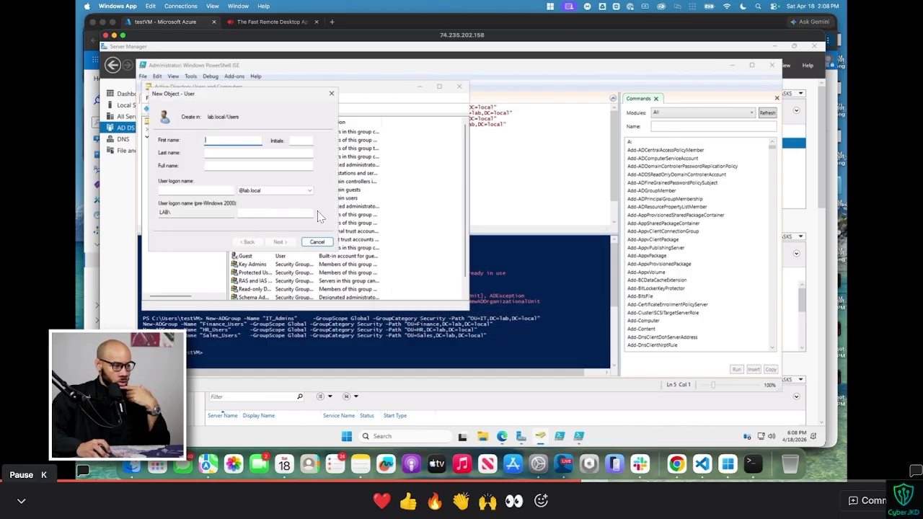
# Step: Enter the new user's first name, last name and logon name in the New Object – User form
pyautogui.write('derp')
pyautogui.press('Tab')
pyautogui.write('derpson')
pyautogui.press('Tab')
pyautogui.press('Tab')
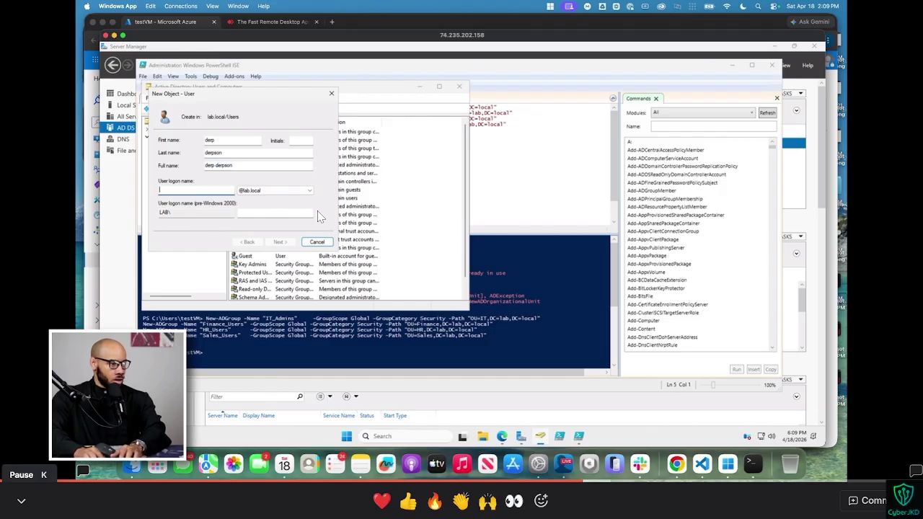
pyautogui.write('dderpson')
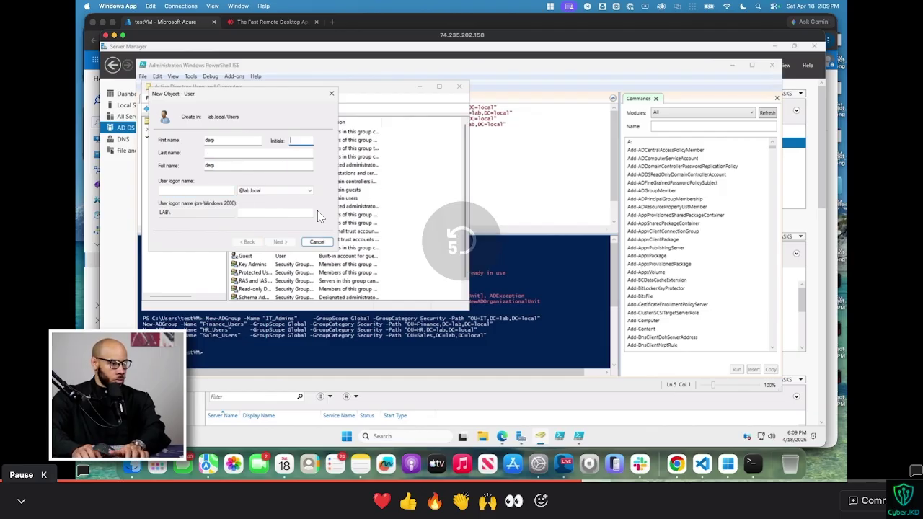
pyautogui.press('Left')
pyautogui.press('Left')
pyautogui.press('Left')
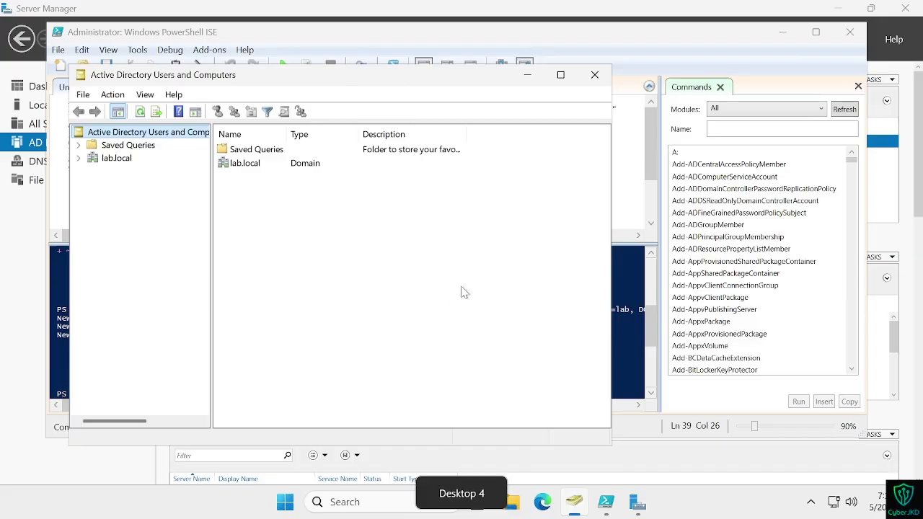
# Step: Expand lab.local, select its Users container, and start a New > User there while following the tutorial video
pyautogui.click(78, 157)
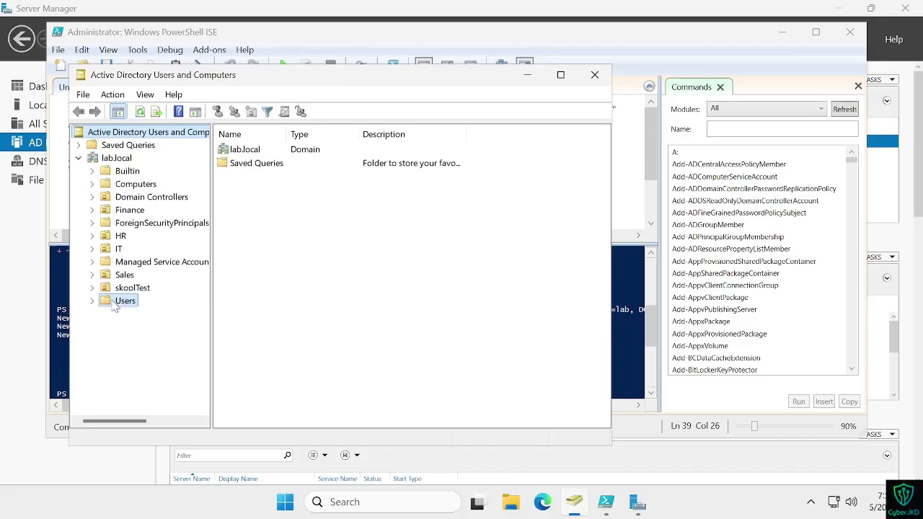
pyautogui.click(122, 301)
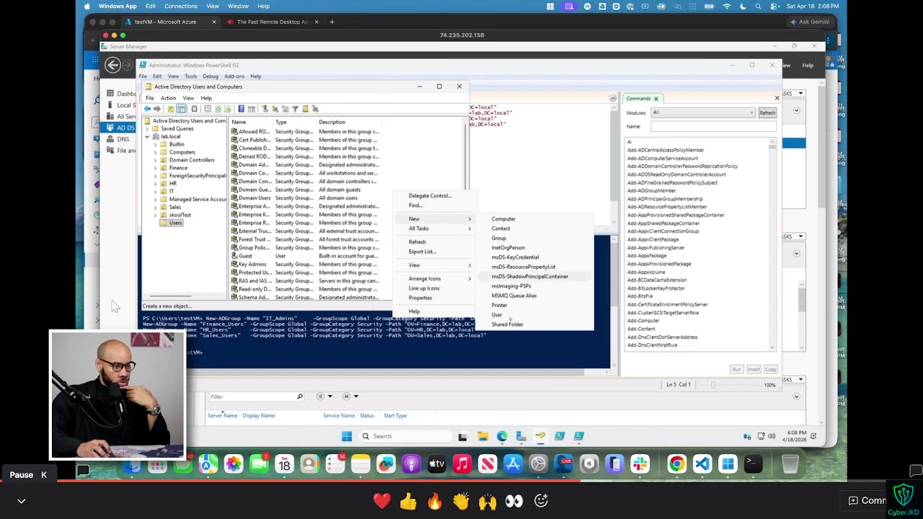
pyautogui.press('k')
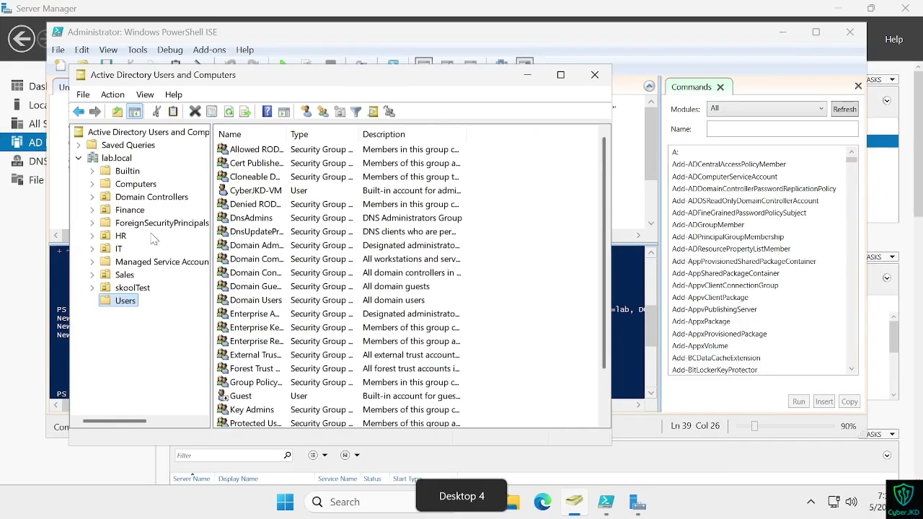
pyautogui.rightClick(571, 302)
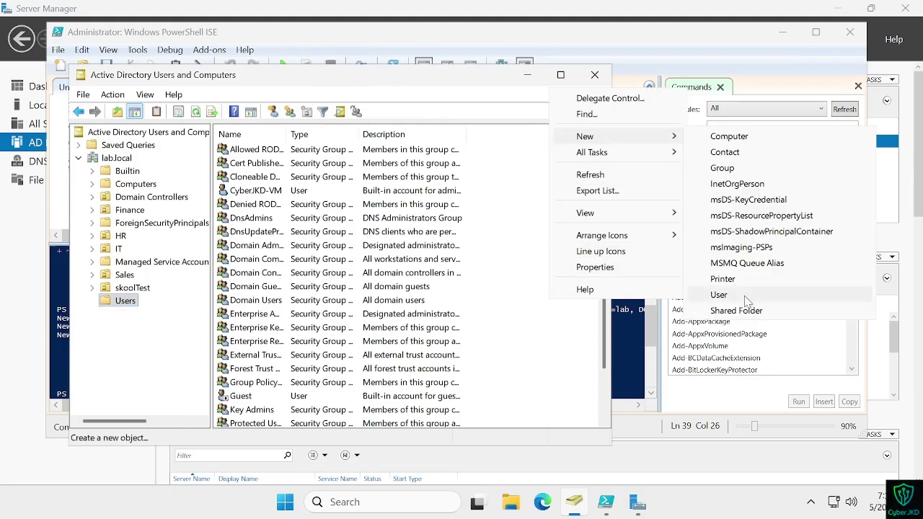
pyautogui.click(717, 294)
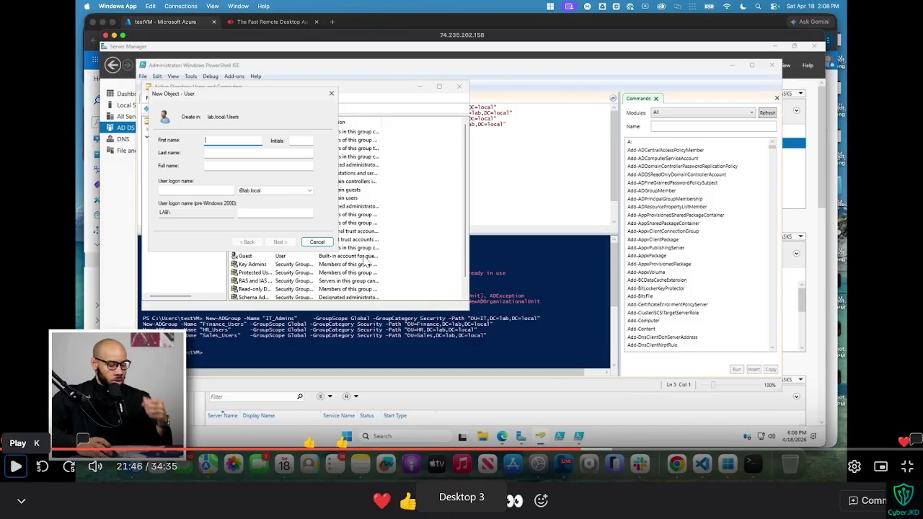
pyautogui.click(15, 466)
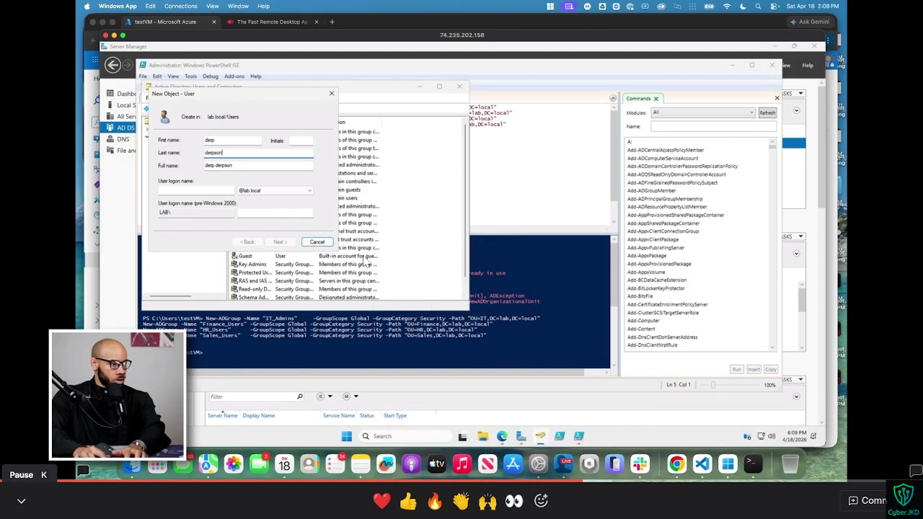
pyautogui.click(15, 467)
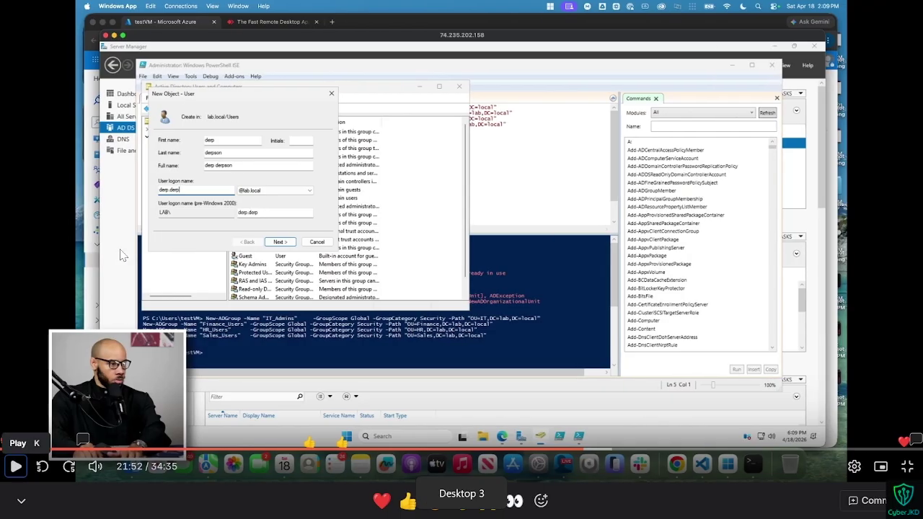
pyautogui.press('space')
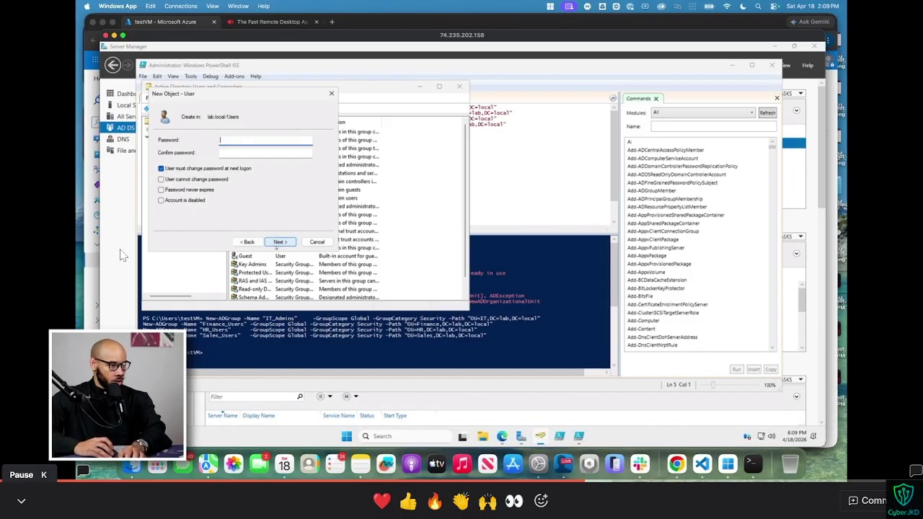
# Step: Enter the new user's logon name, pausing the tutorial video to follow along
pyautogui.press('space')
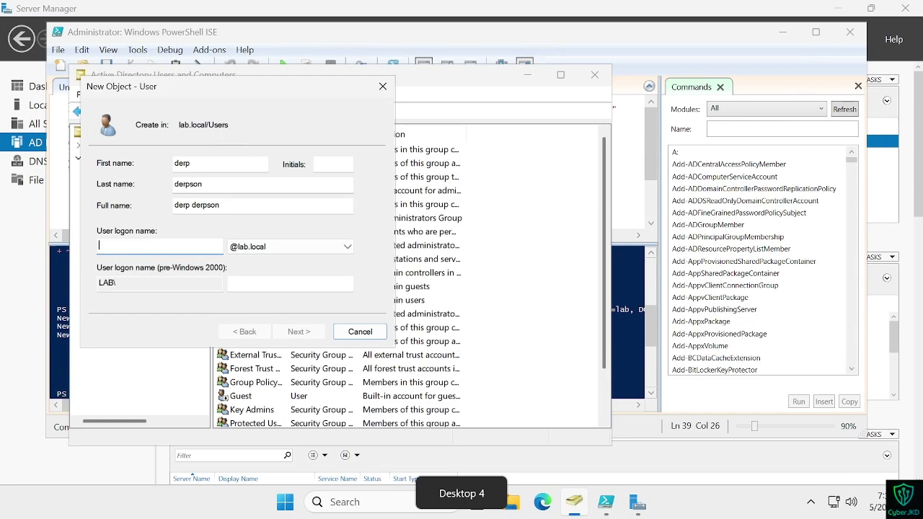
pyautogui.write('derp derpson')
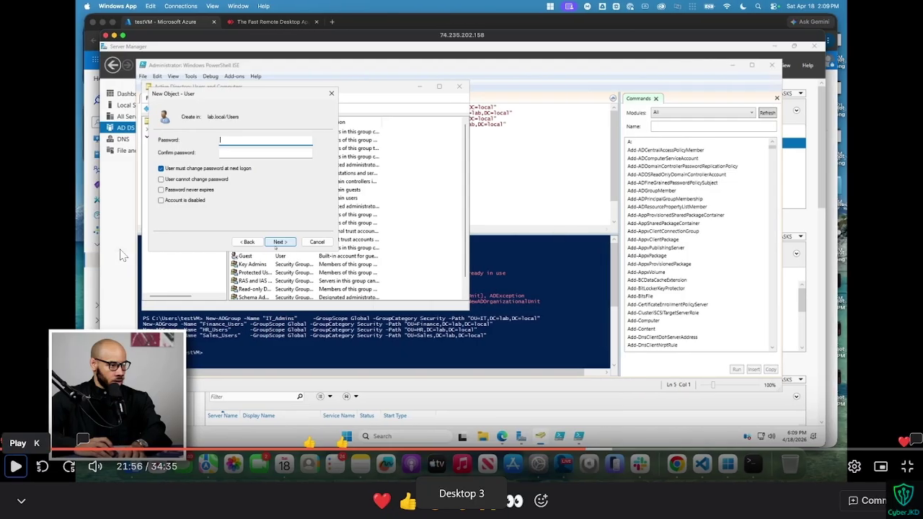
pyautogui.press('space')
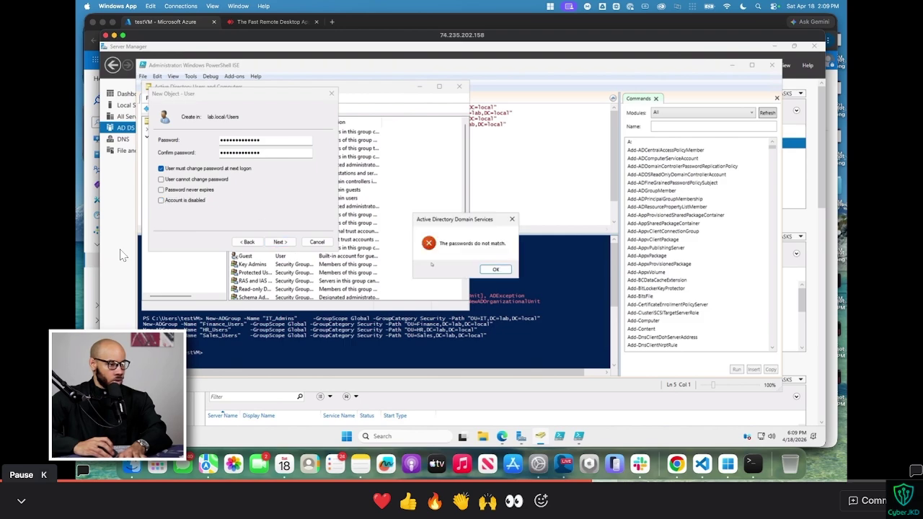
pyautogui.click(121, 255)
pyautogui.click(121, 255)
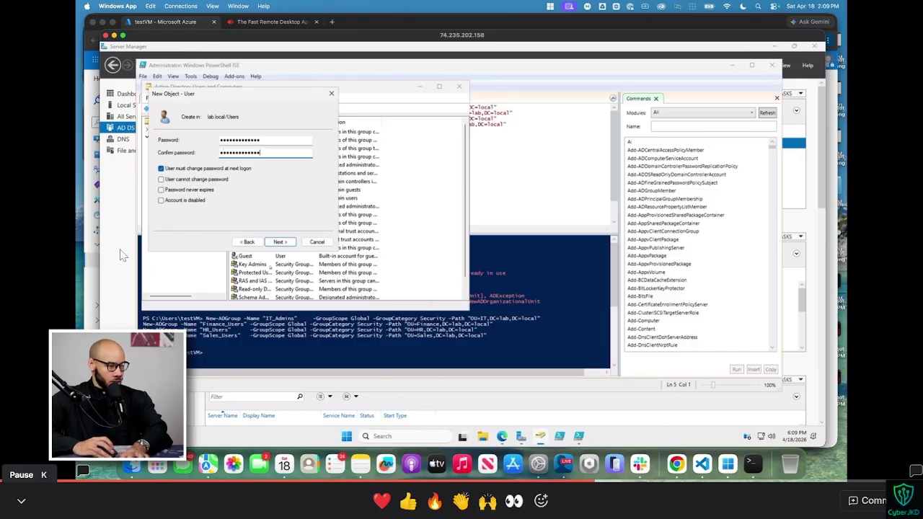
pyautogui.click(121, 256)
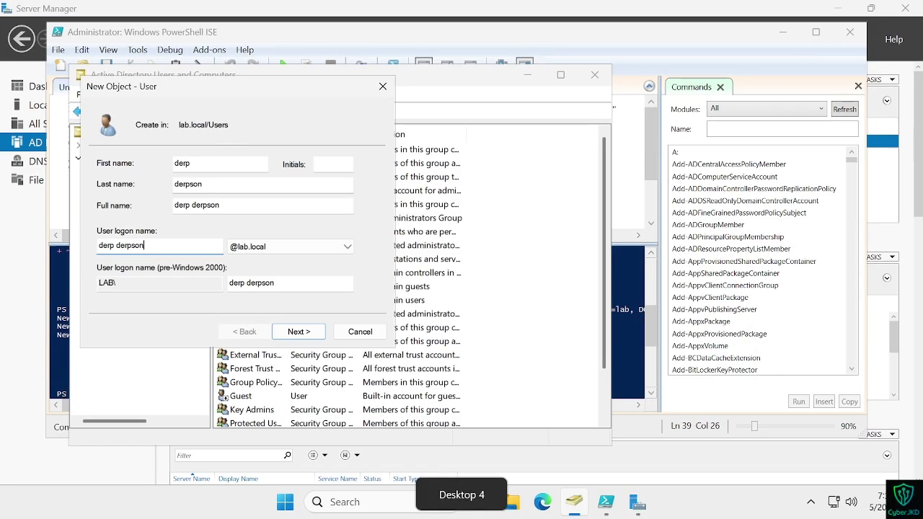
# Step: Set and confirm the initial password, then continue through to create the account
pyautogui.click(298, 333)
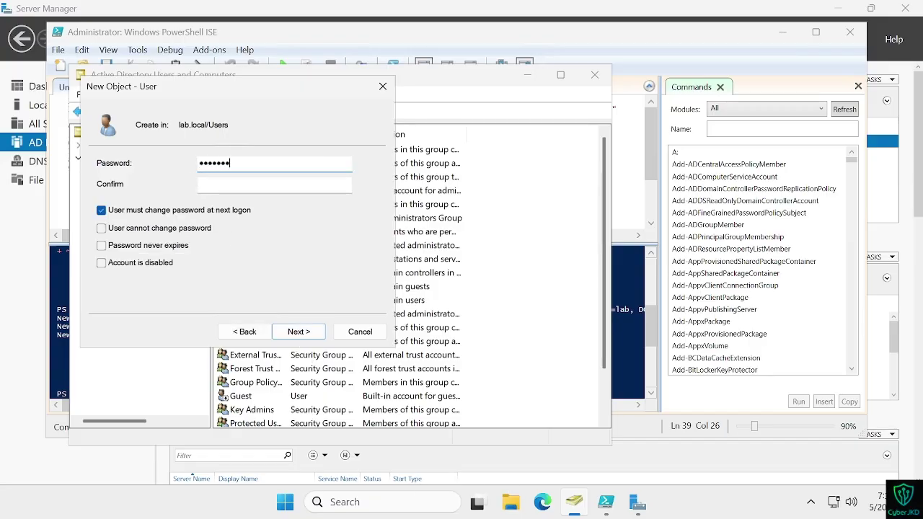
pyautogui.write('**************')
pyautogui.press('Tab')
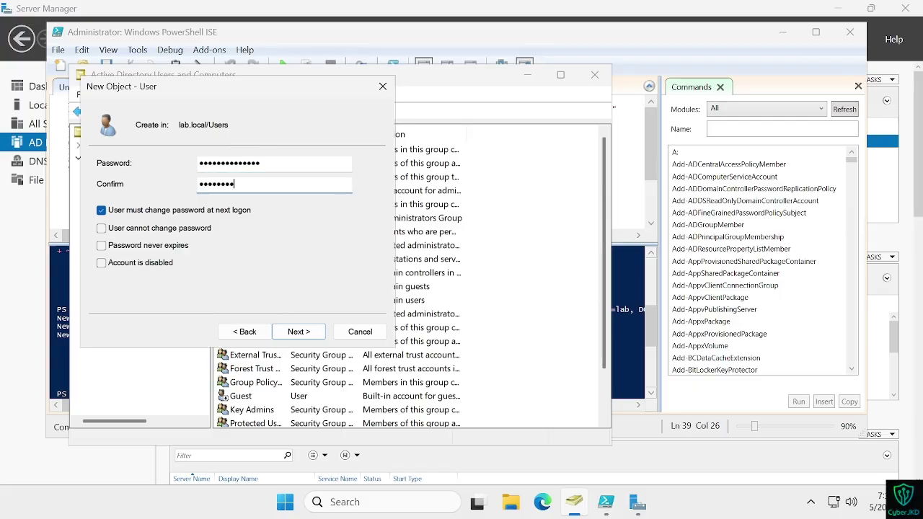
pyautogui.write('**************')
pyautogui.click(299, 332)
pyautogui.click(299, 332)
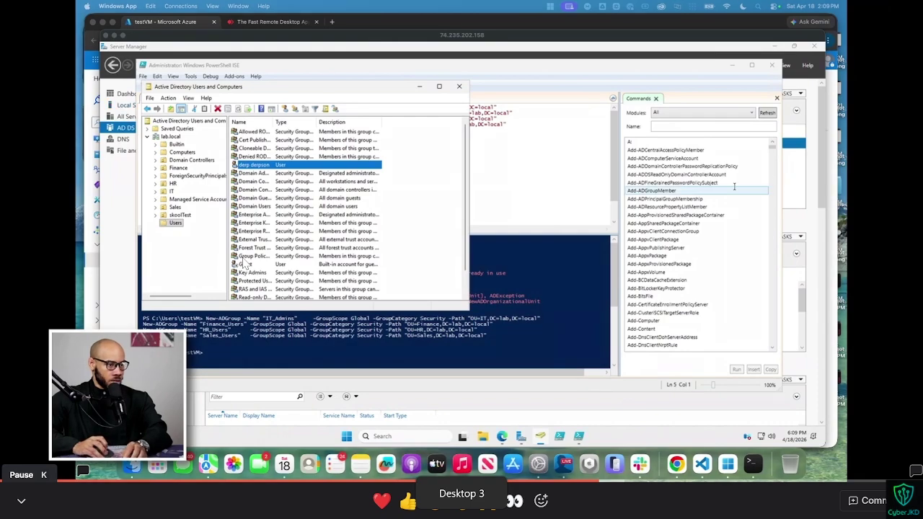
# Step: Replace the group-creation lines in the PowerShell script editor with the user-creation script
pyautogui.click(477, 167)
pyautogui.hotkey('ctrl', 'a')
pyautogui.hotkey('ctrl', 'v')
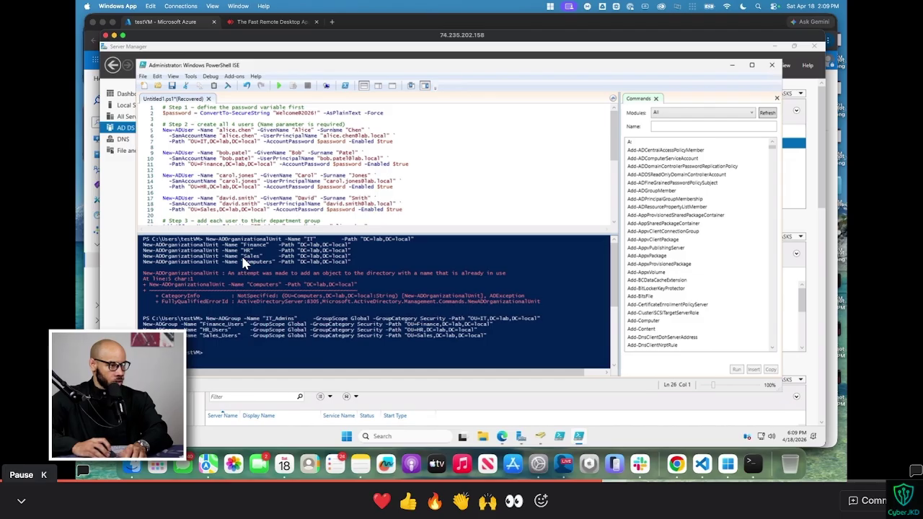
# Step: Pause the video and leave full-screen playback to return to the lab page
pyautogui.press('k')
pyautogui.press('Escape')
pyautogui.scroll(-10, 611, 286)
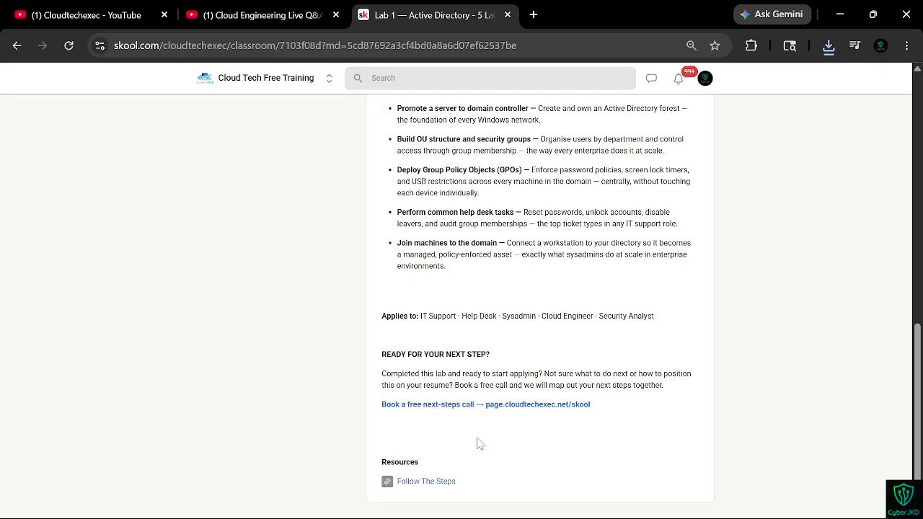
# Step: Scroll to the Lab 1 Resources and open the Follow The Steps guide, lab1_active_directory_final
pyautogui.scroll(7, 534, 318)
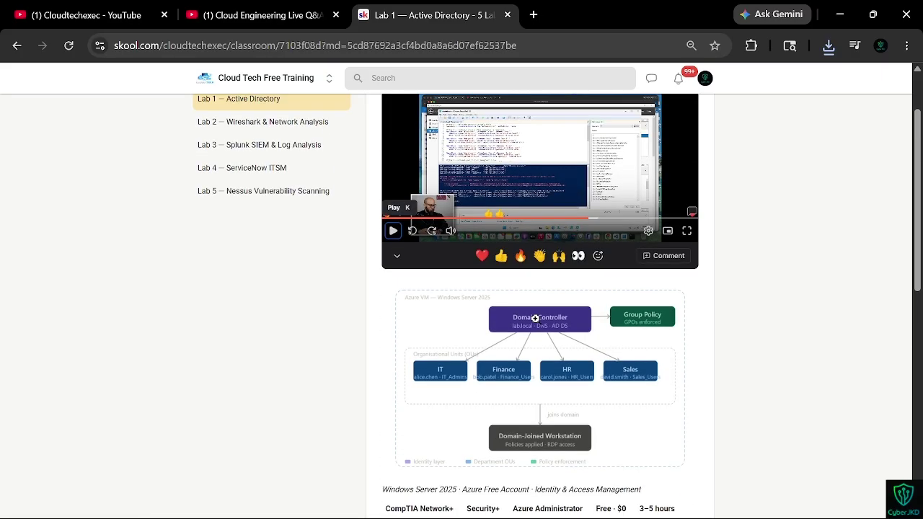
pyautogui.scroll(-4, 611, 355)
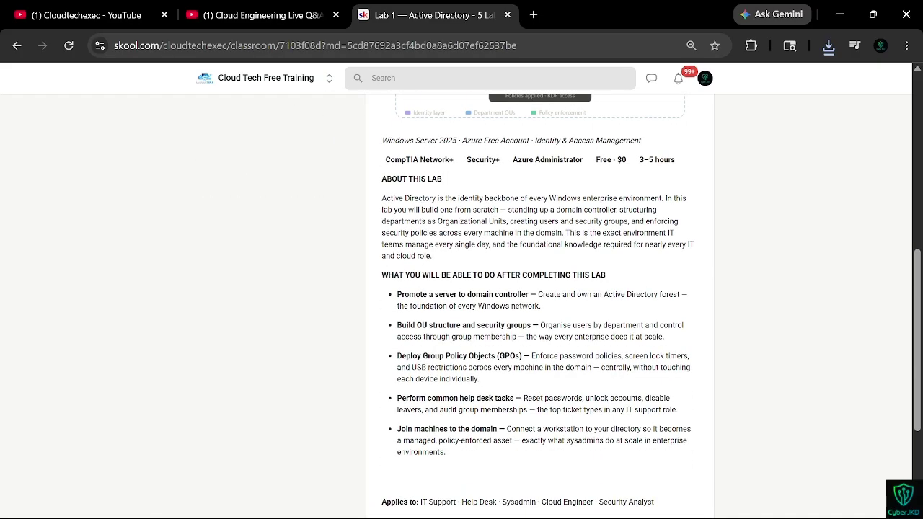
pyautogui.scroll(-4, 470, 345)
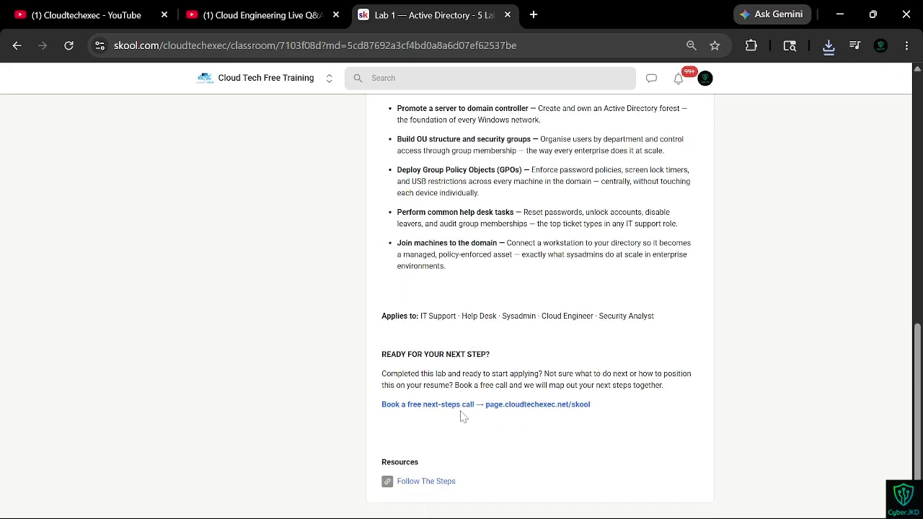
pyautogui.click(418, 480)
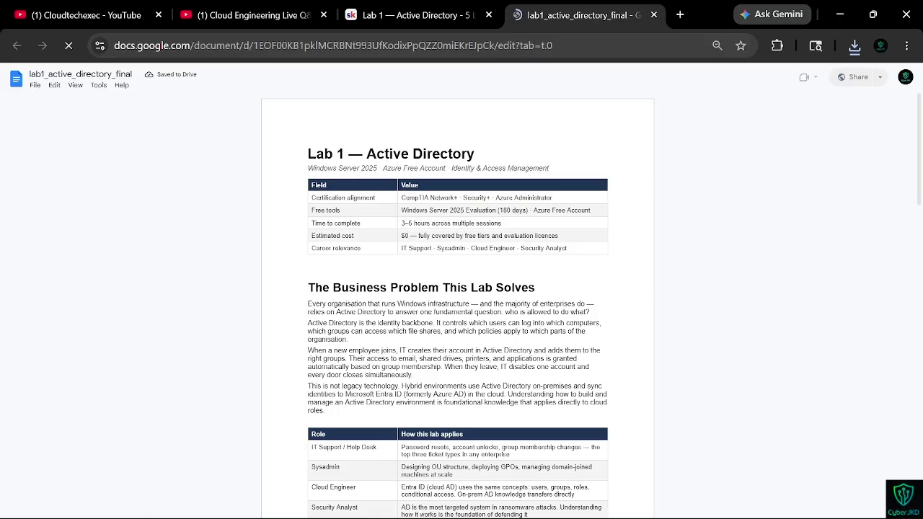
# Step: Scroll through the lab guide, checking the server desktop and the Lab 1 video page
pyautogui.scroll(-20, 441, 329)
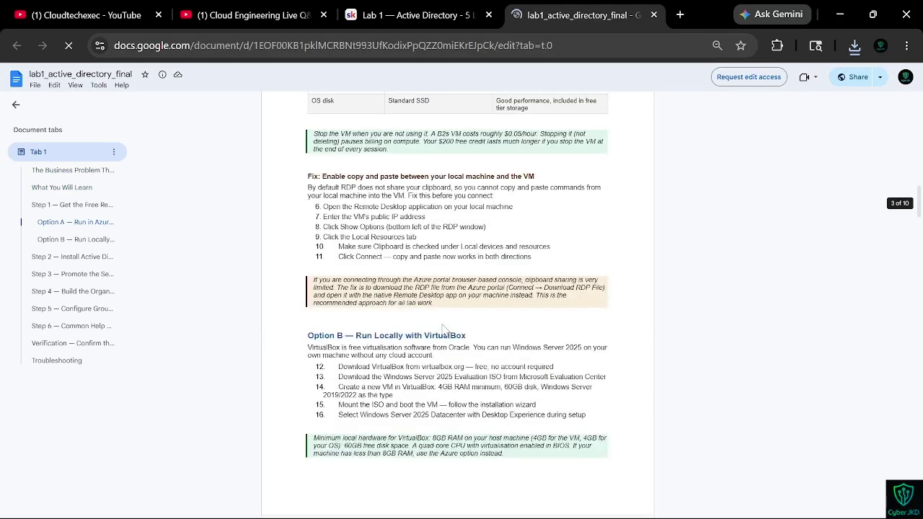
pyautogui.scroll(-6, 457, 305)
pyautogui.scroll(3, 457, 306)
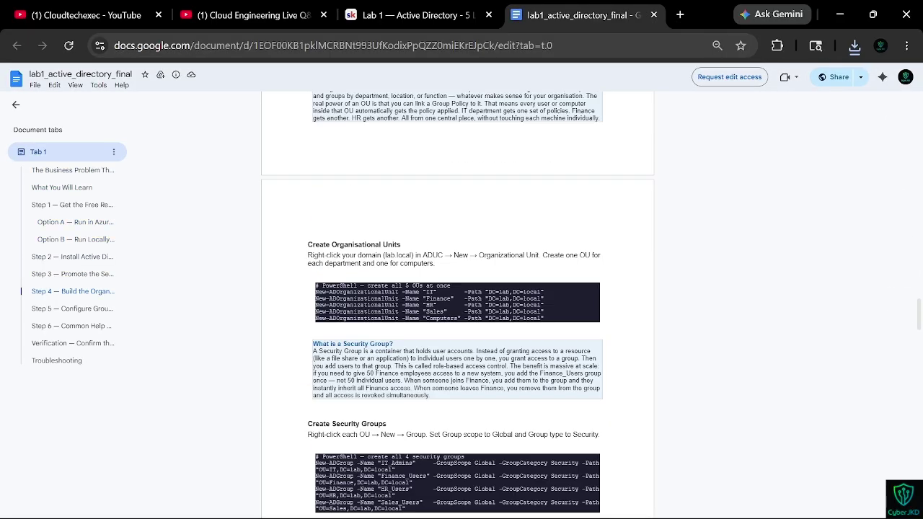
pyautogui.scroll(-12, 457, 306)
pyautogui.scroll(-3, 457, 306)
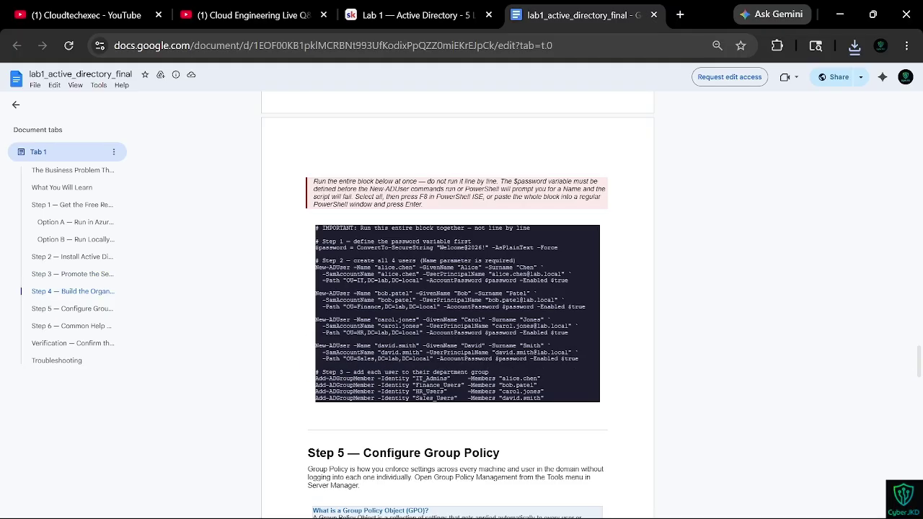
pyautogui.press('ctrl+super+Right')
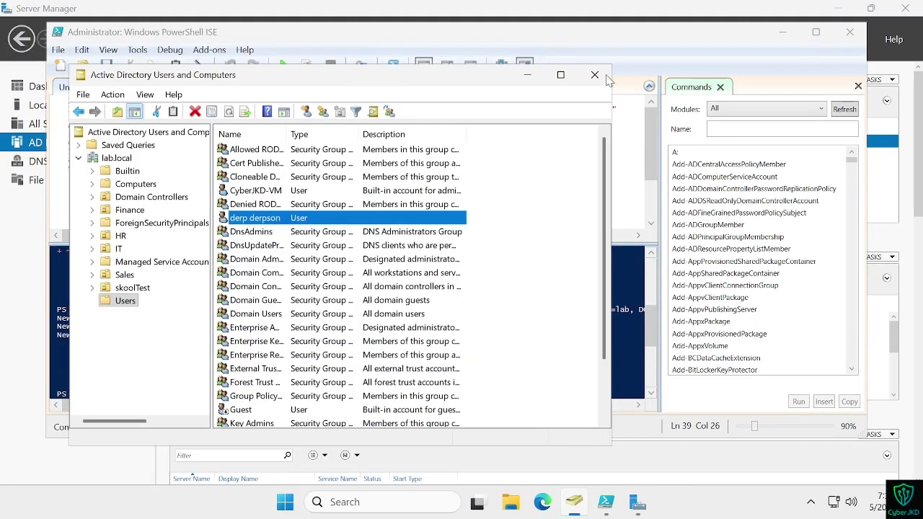
pyautogui.press('ctrl+super+Left')
pyautogui.click(418, 14)
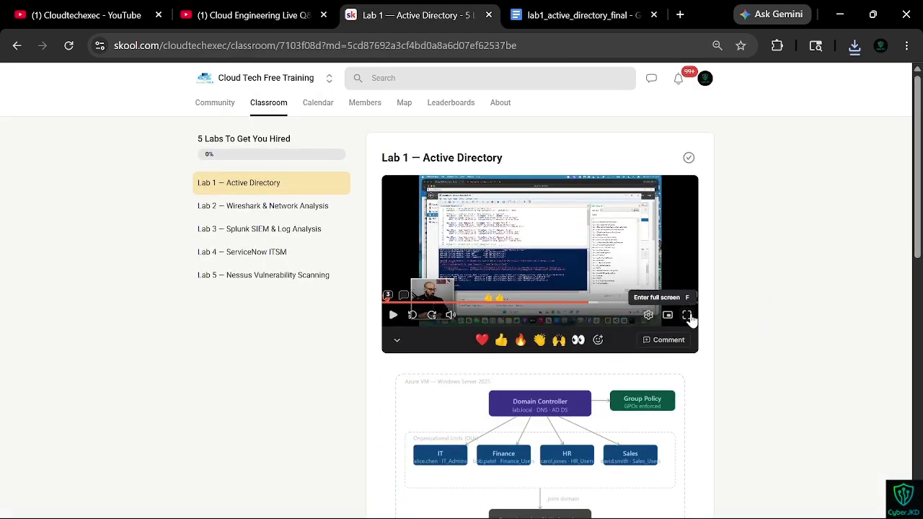
pyautogui.click(687, 315)
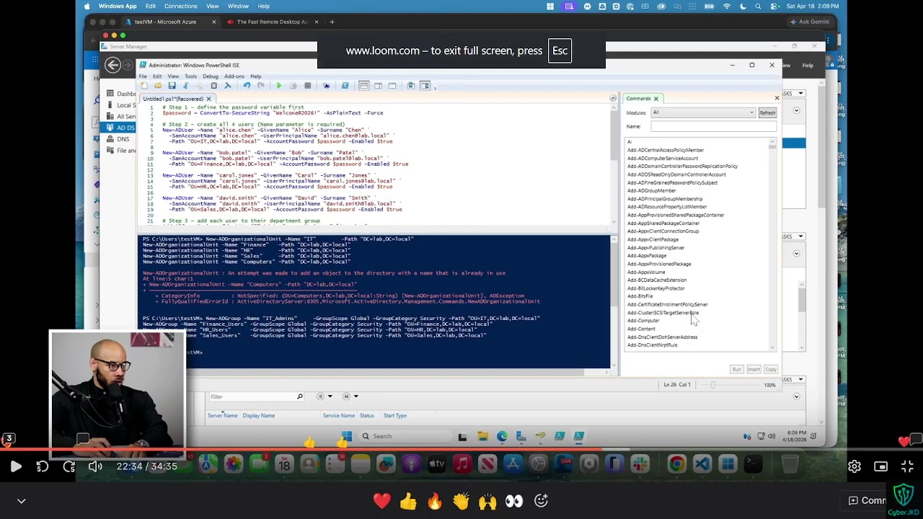
pyautogui.press('Escape')
pyautogui.hotkey('ctrl', 'Tab')
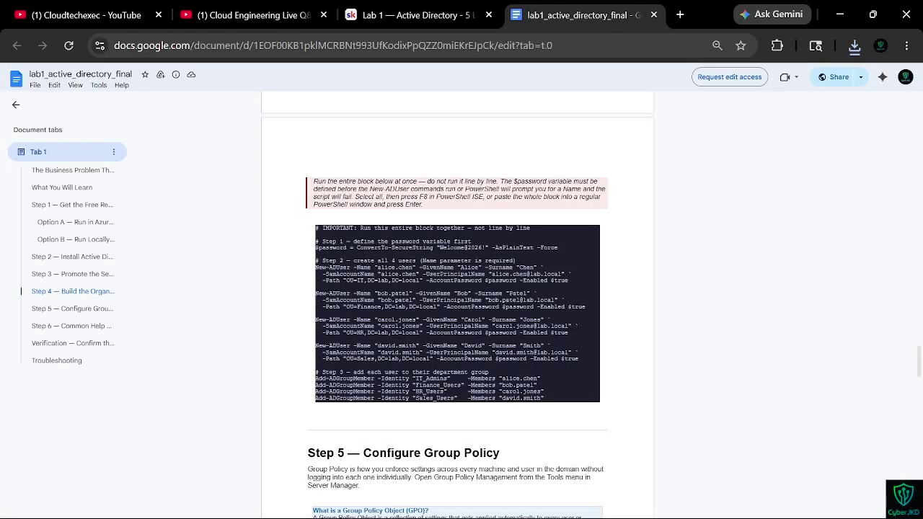
# Step: Close ADUC, clear the ISE script, and paste in the guide's Step 4 user-creation code block
pyautogui.press('ctrl+super+Right')
pyautogui.click(592, 74)
pyautogui.hotkey('ctrl', 'a')
pyautogui.press('BackSpace')
pyautogui.press('ctrl+super+Left')
pyautogui.moveTo(545, 400); pyautogui.dragTo(318, 228)
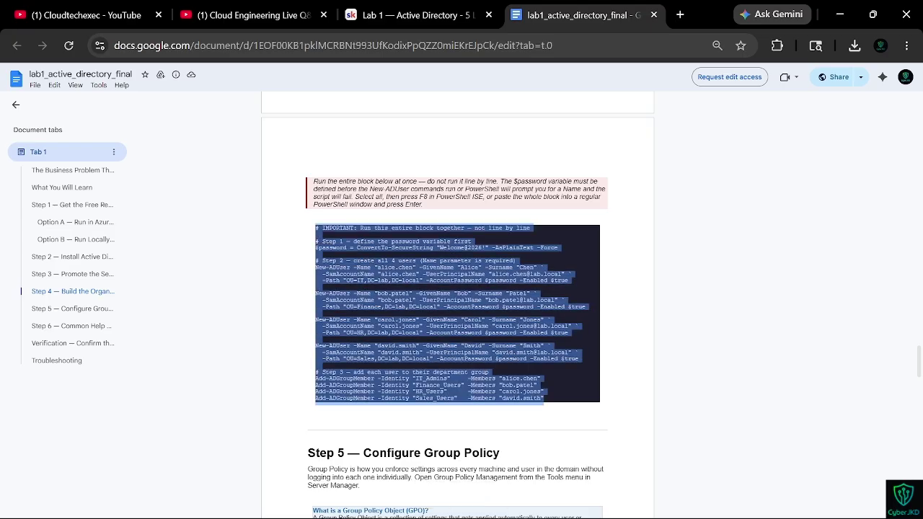
pyautogui.hotkey('ctrl', 'c')
pyautogui.press('ctrl+super+Right')
pyautogui.hotkey('ctrl', 'v')
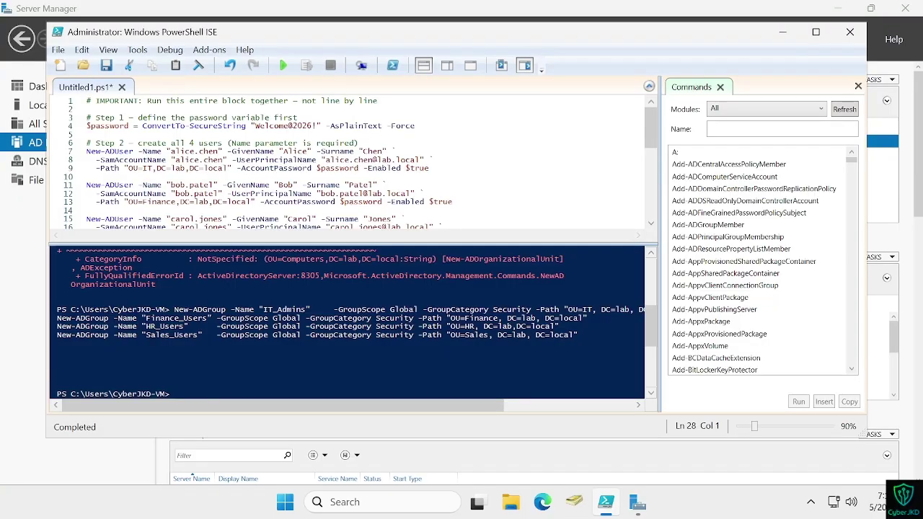
pyautogui.press('ctrl+super+Left')
pyautogui.hotkey('ctrl', 'shift', 'Tab')
pyautogui.doubleClick(667, 242)
pyautogui.scroll(-1, 346, 162)
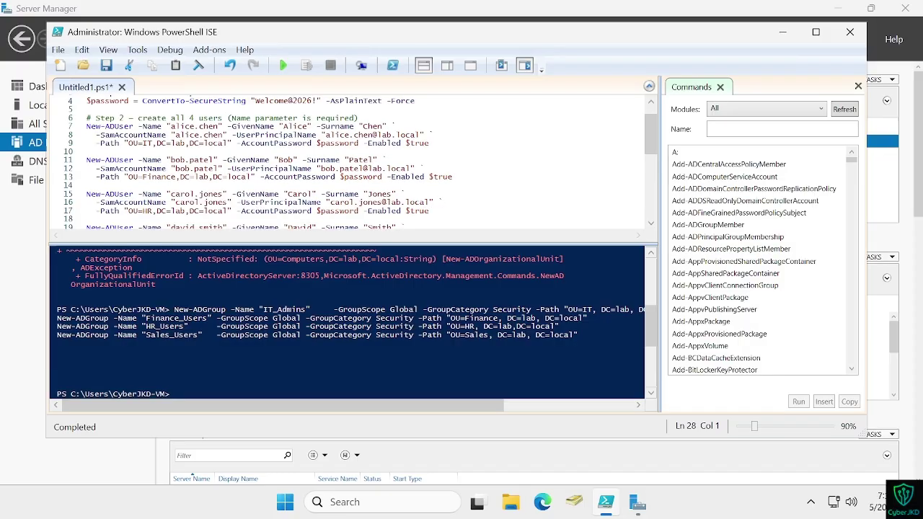
pyautogui.scroll(-7, 346, 162)
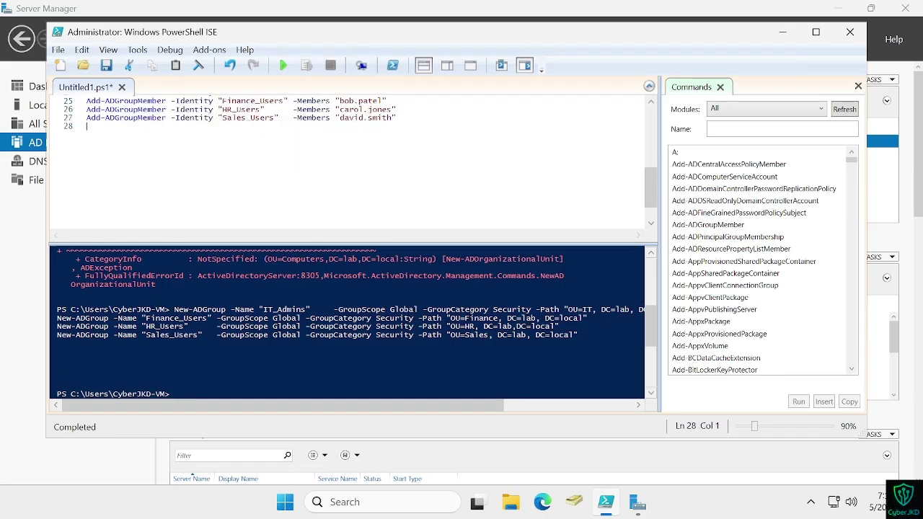
pyautogui.scroll(1, 346, 162)
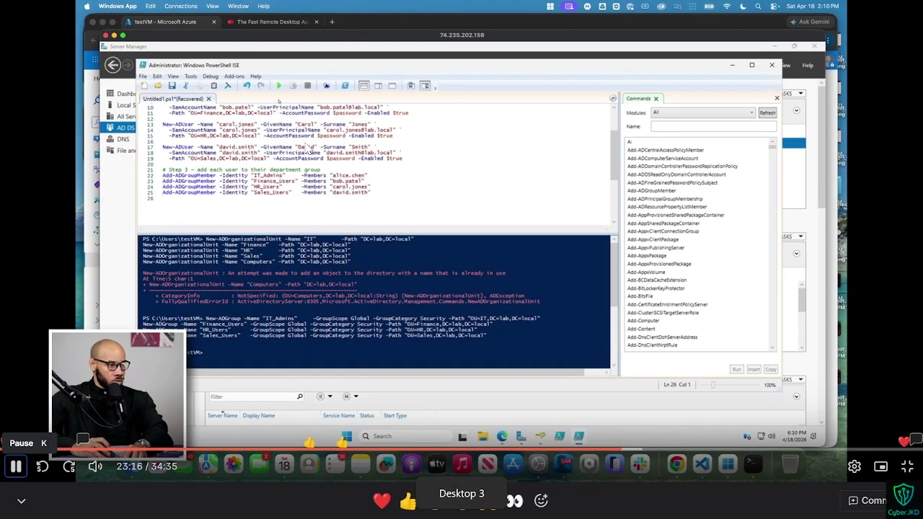
pyautogui.click(278, 85)
pyautogui.click(414, 239)
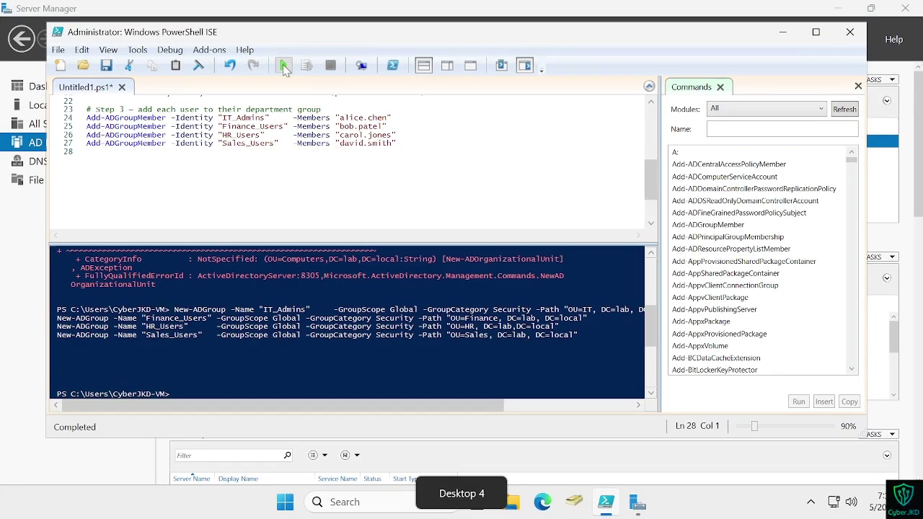
# Step: Run the whole user-creation script, then rewind and replay part of the instructor's video
pyautogui.click(284, 68)
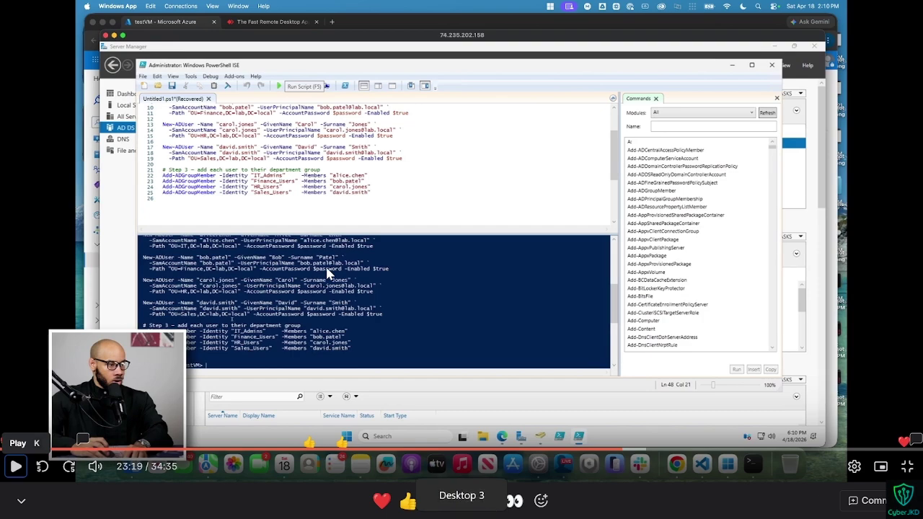
pyautogui.click(328, 274)
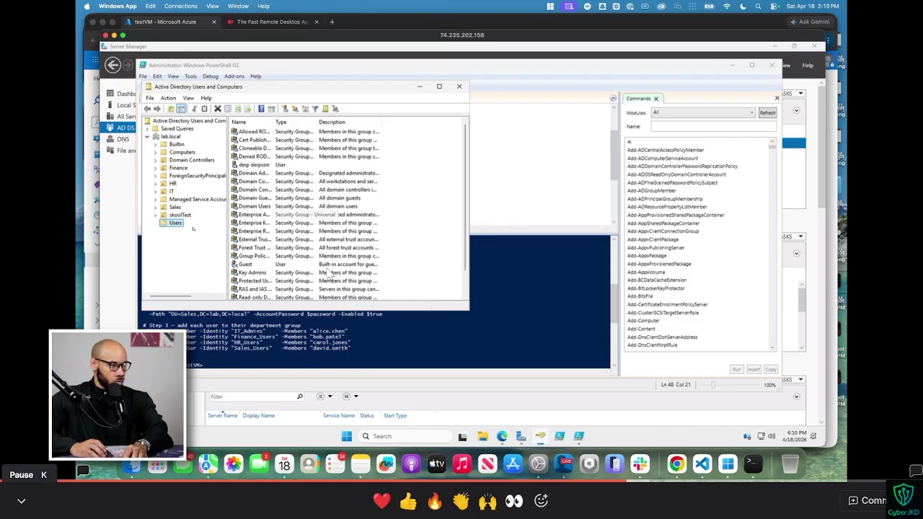
pyautogui.press('Left')
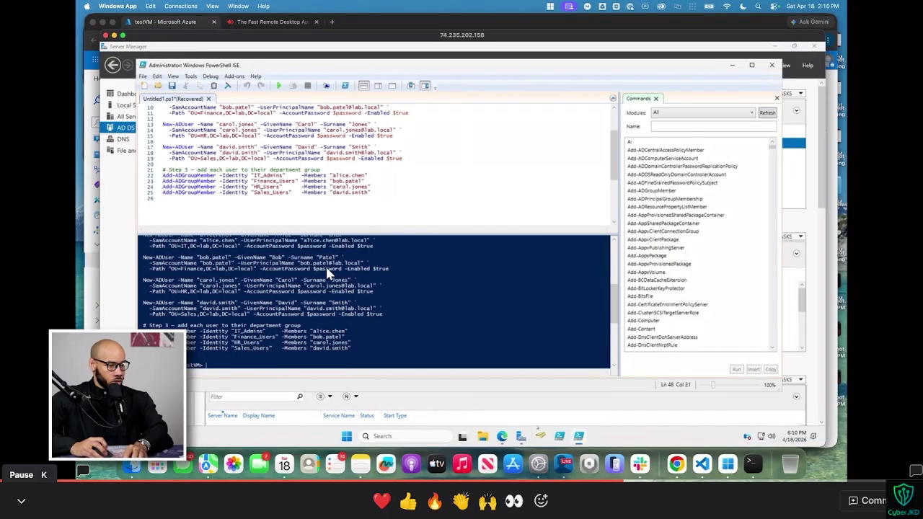
pyautogui.press('k')
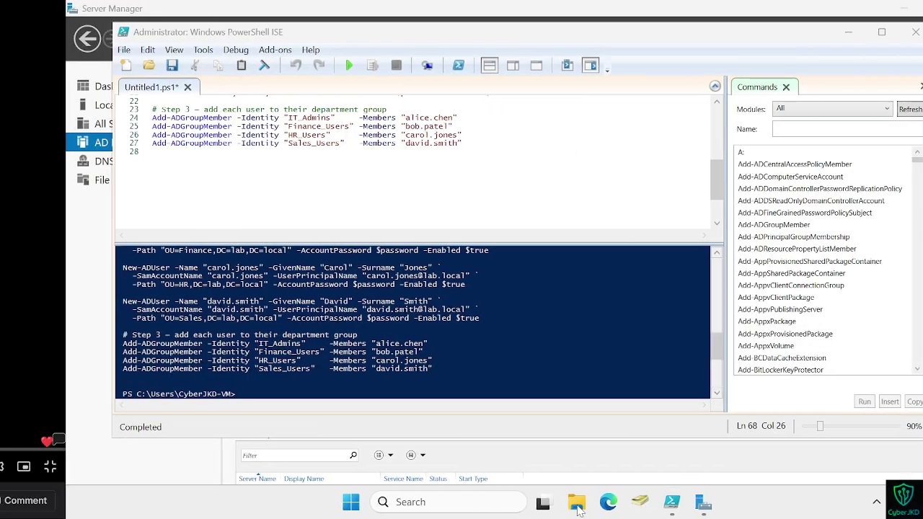
pyautogui.press('k')
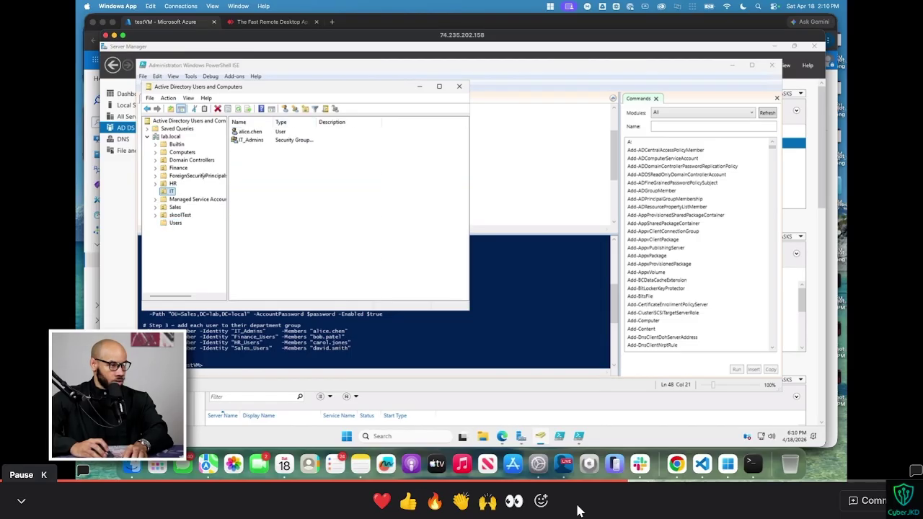
# Step: View the IT OU and then the HR OU to check their new users and groups
pyautogui.press('k')
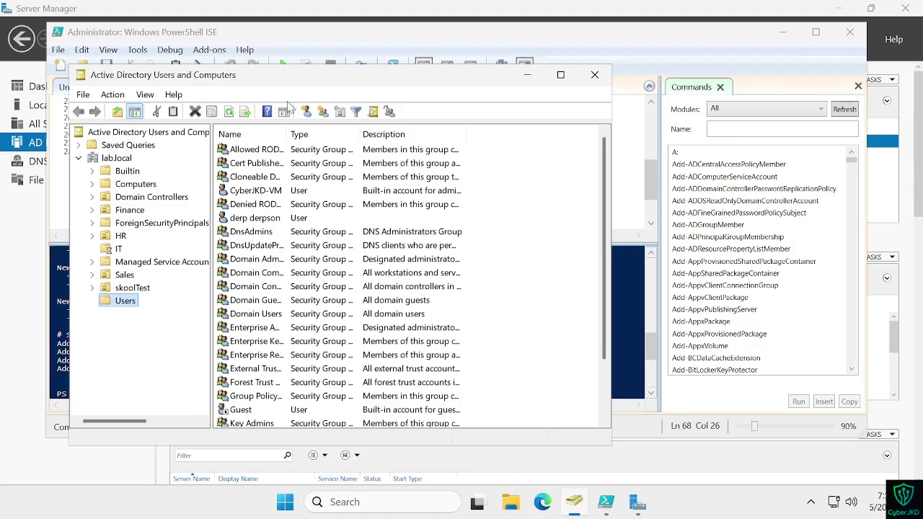
pyautogui.click(118, 248)
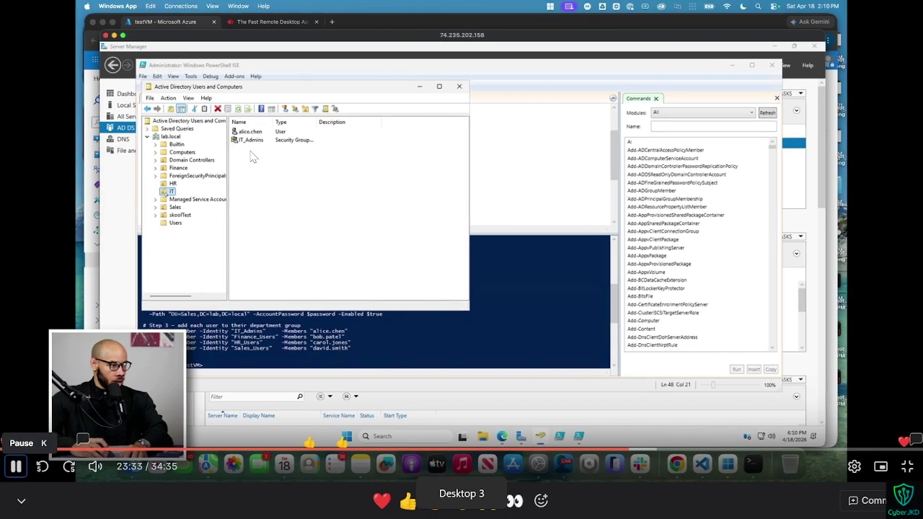
pyautogui.click(15, 467)
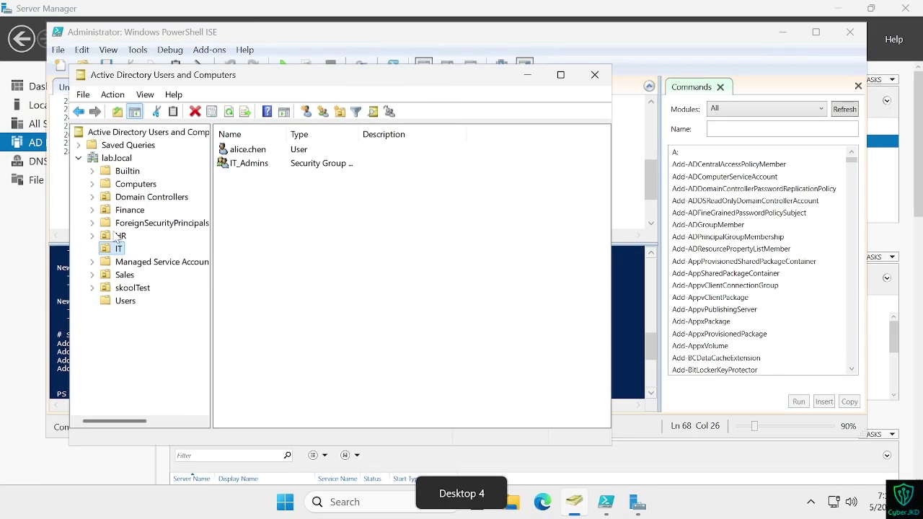
pyautogui.click(121, 236)
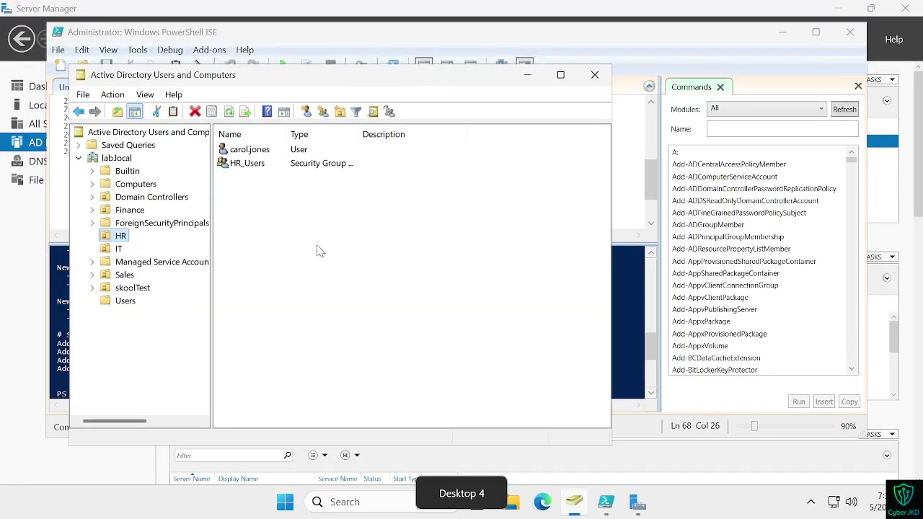
# Step: Switch desktops back to the instructor's video and pause it
pyautogui.press('super')
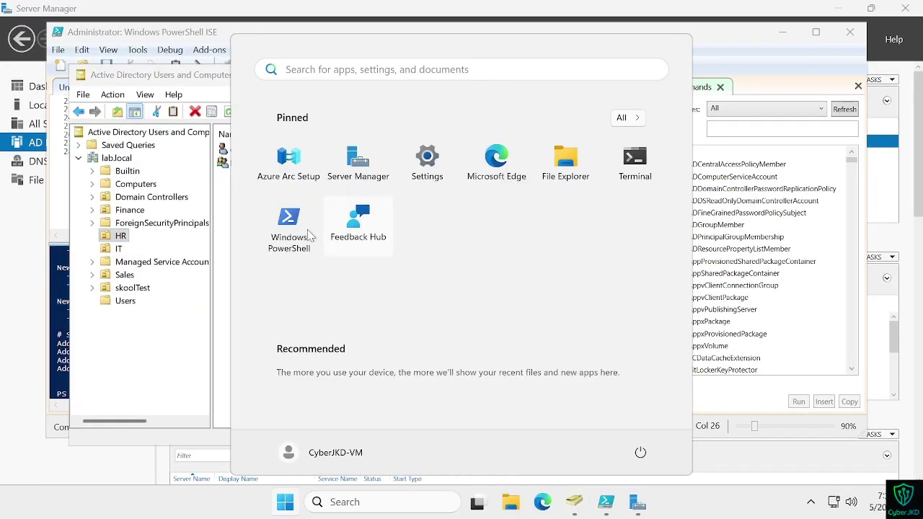
pyautogui.press('ctrl+super+Left')
pyautogui.press('ctrl+super+Right')
pyautogui.press('ctrl+super+Left')
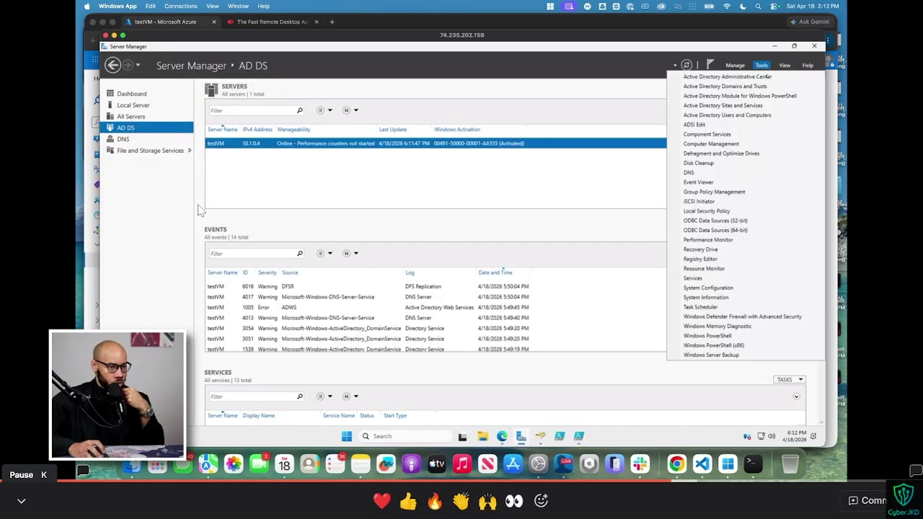
pyautogui.click(200, 210)
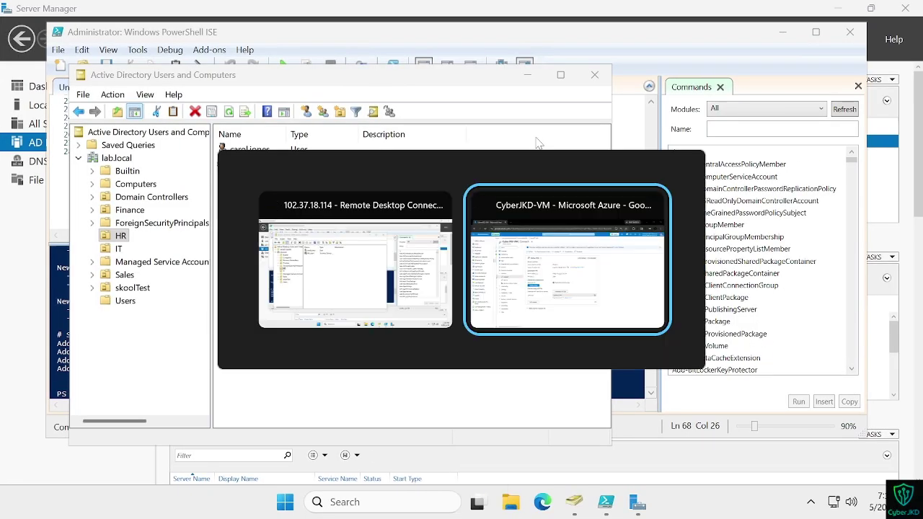
# Step: Bring Server Manager forward and open its Tools menu of administrative tools
pyautogui.click(585, 13)
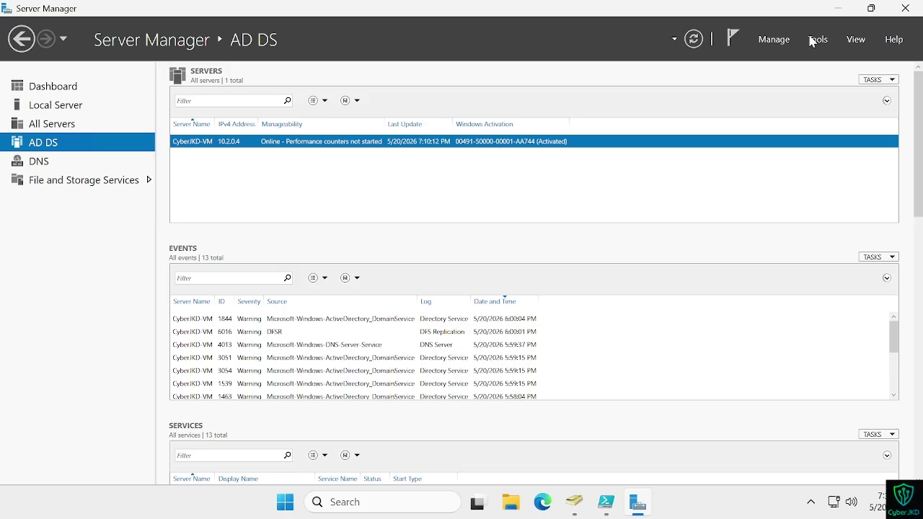
pyautogui.click(815, 40)
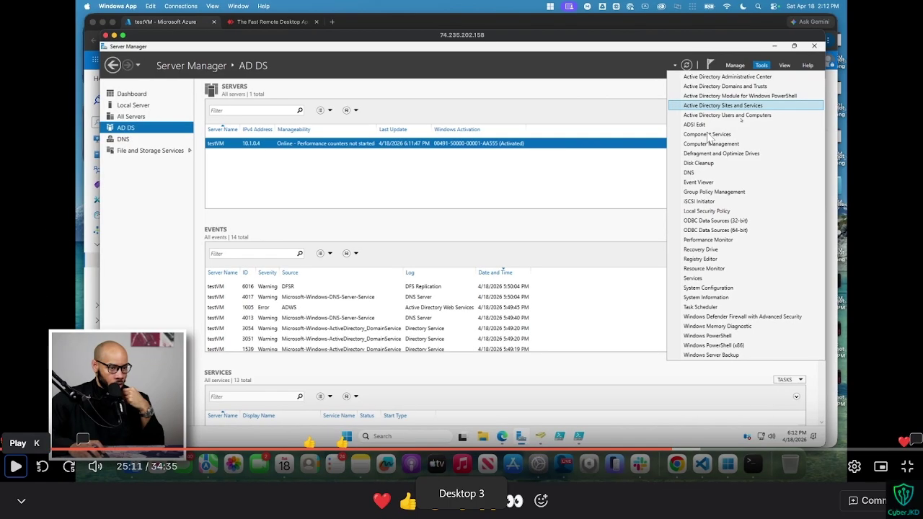
pyautogui.click(15, 466)
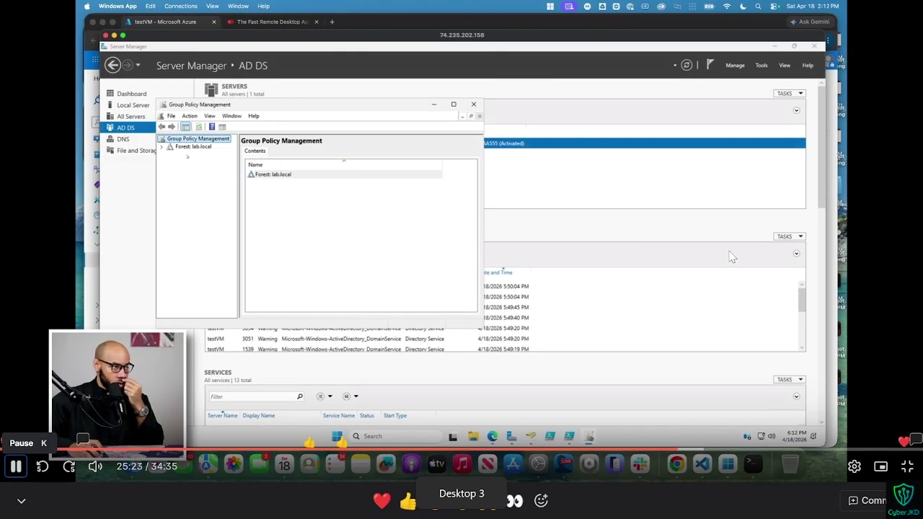
pyautogui.click(15, 466)
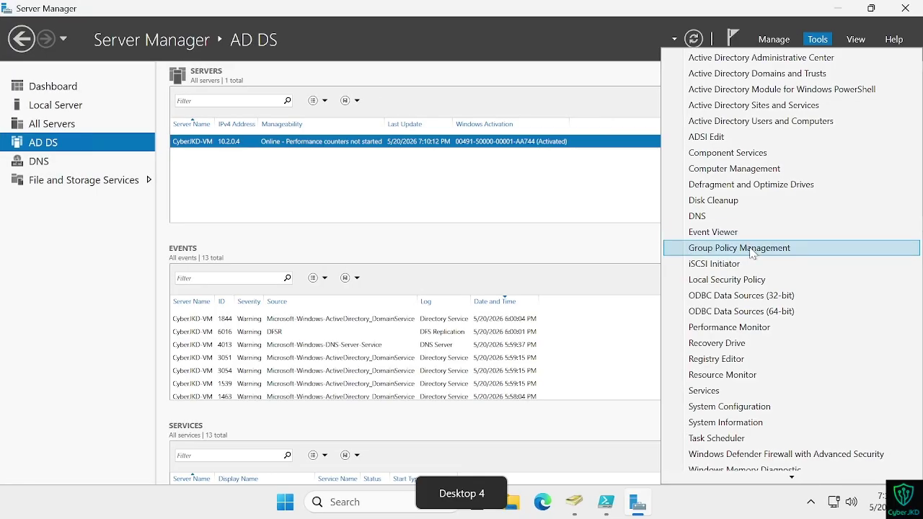
# Step: Launch Group Policy Management from Tools and nudge its window up
pyautogui.click(742, 248)
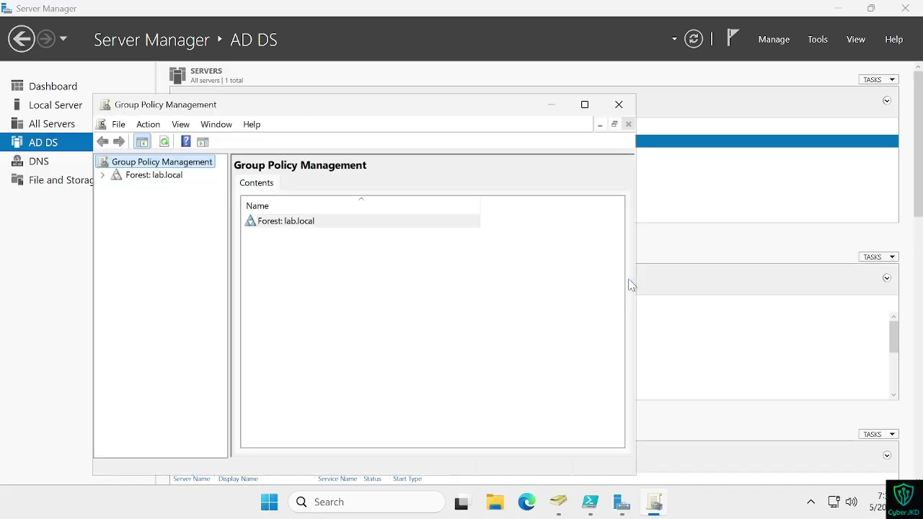
pyautogui.moveTo(443, 101); pyautogui.dragTo(447, 85)
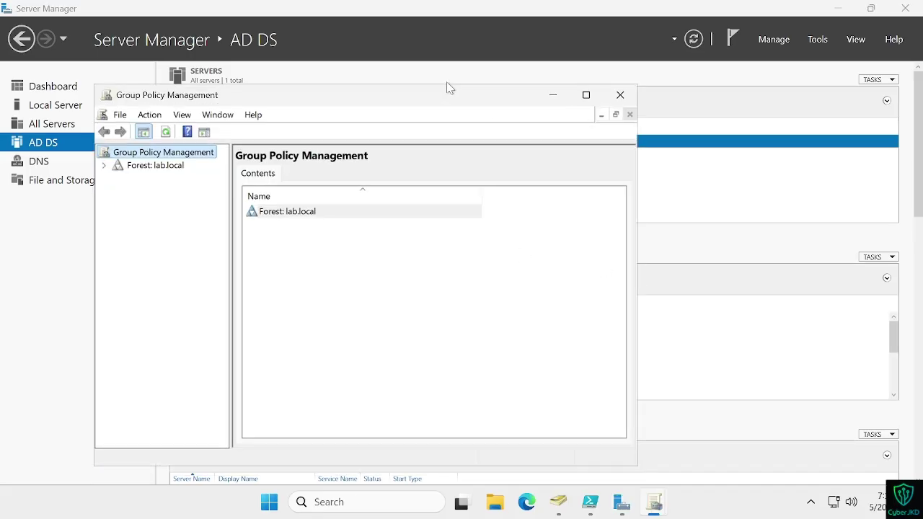
pyautogui.click(15, 466)
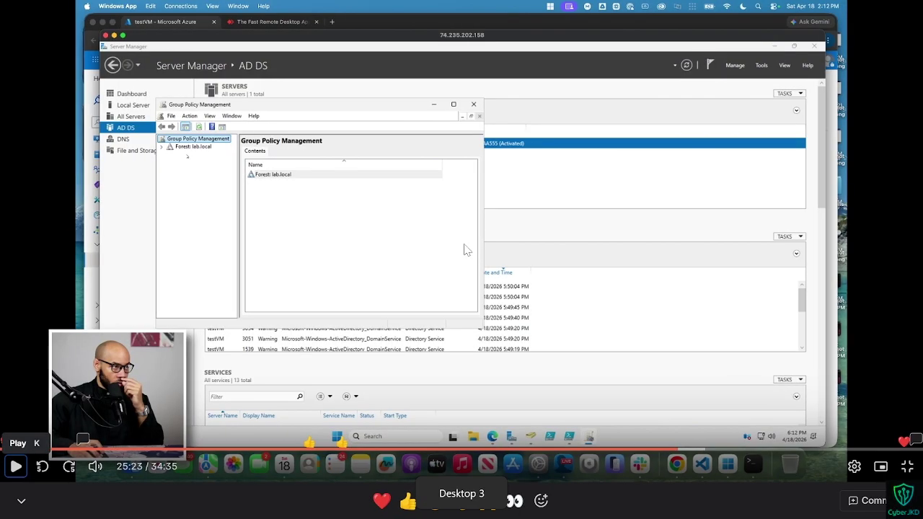
pyautogui.click(15, 466)
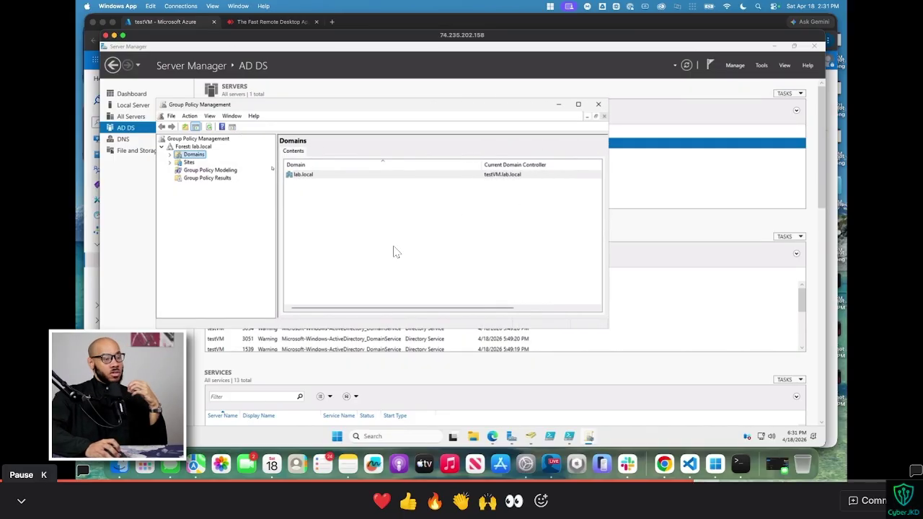
# Step: Return to the server, expand the lab.local forest, and reopen Group Policy Management
pyautogui.press('space')
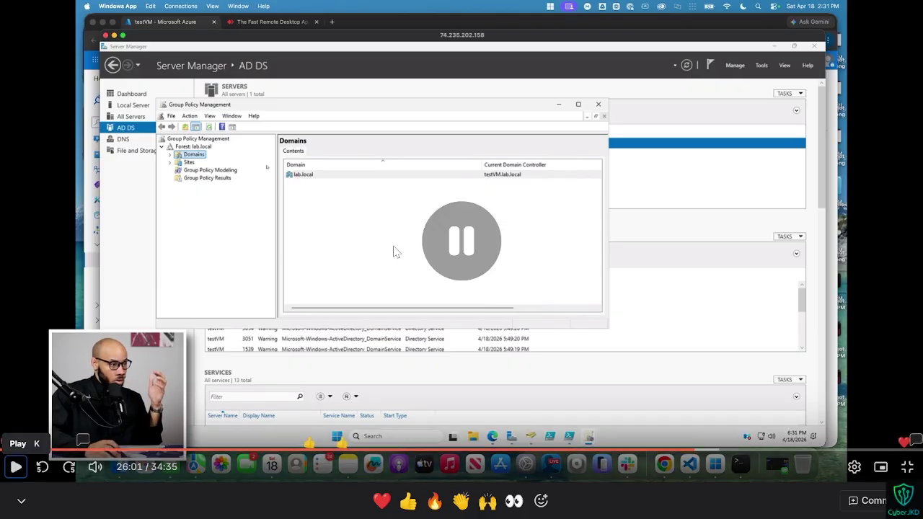
pyautogui.hotkey('alt', 'Tab')
pyautogui.press('ctrl+super+Right')
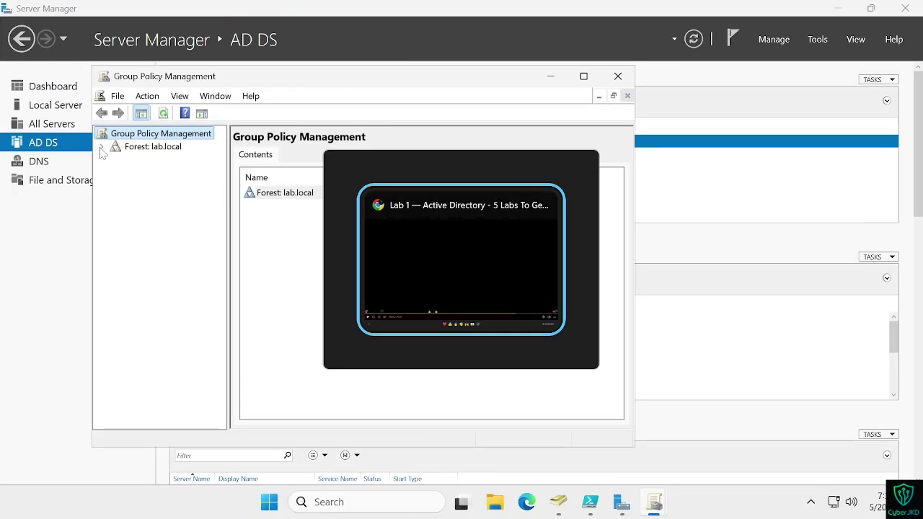
pyautogui.click(618, 77)
pyautogui.click(817, 42)
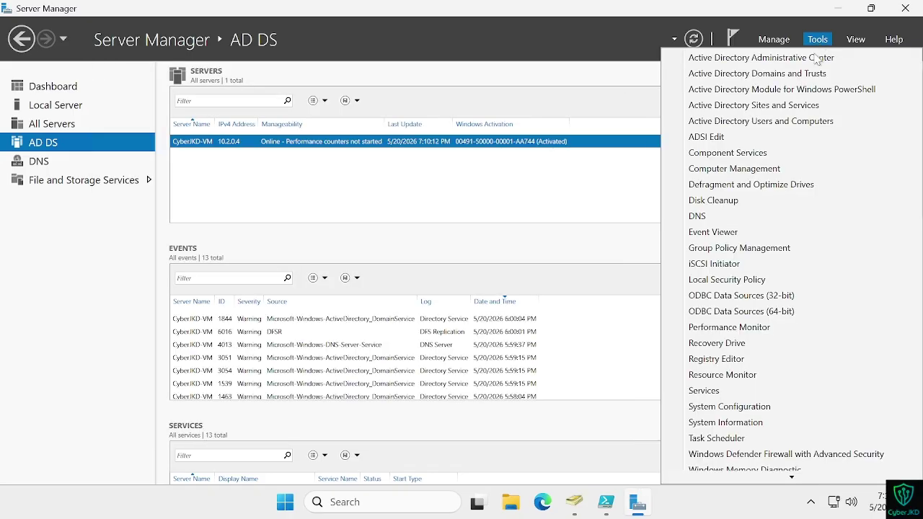
pyautogui.click(735, 248)
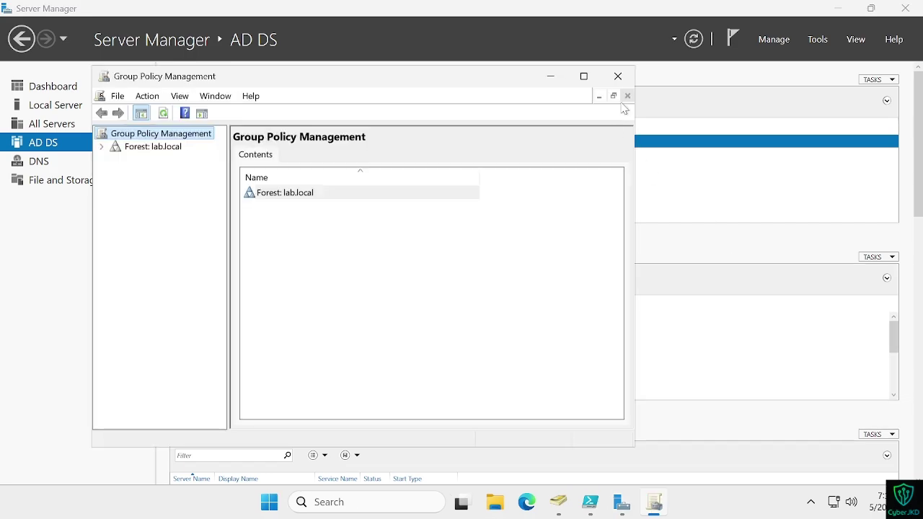
pyautogui.click(617, 76)
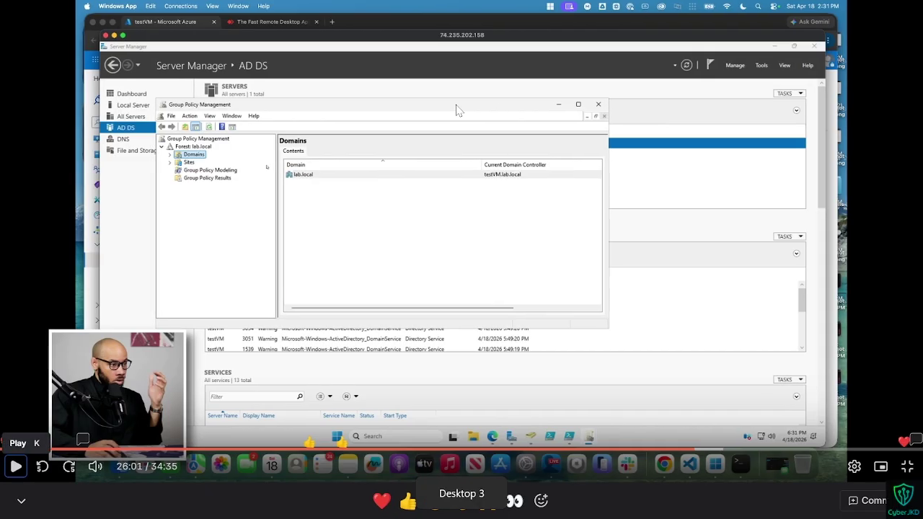
# Step: Rewind the video, then relaunch Group Policy Management from Server Manager's Tools in the Remote Desktop session
pyautogui.press('Left')
pyautogui.press('Left')
pyautogui.press('space')
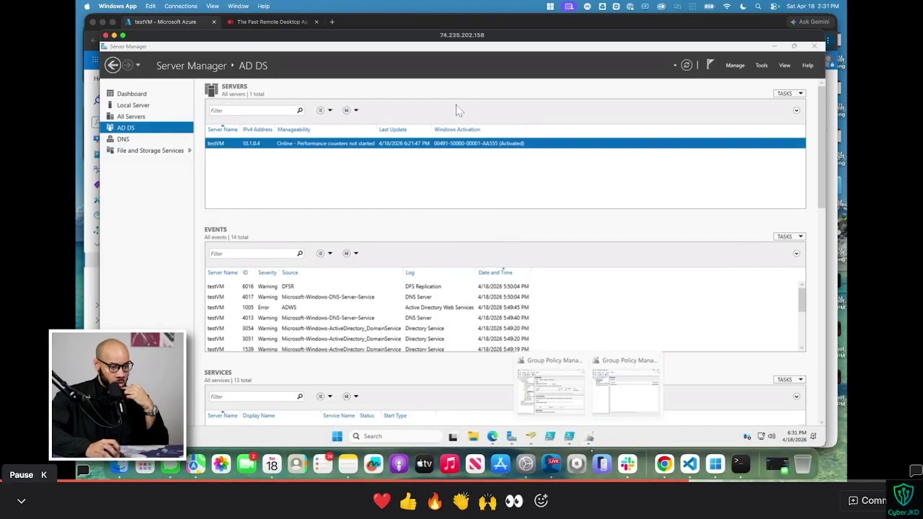
pyautogui.press('Left')
pyautogui.press('Left')
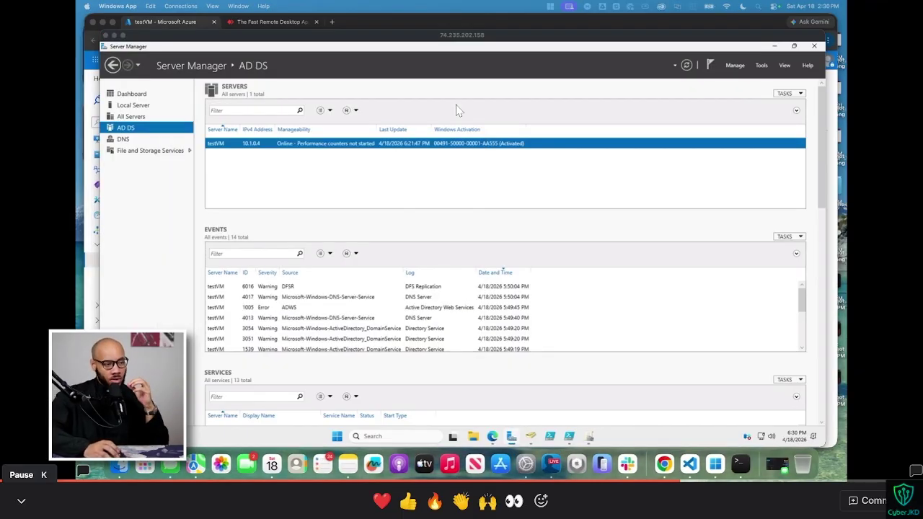
pyautogui.hotkey('ctrl', 'Right')
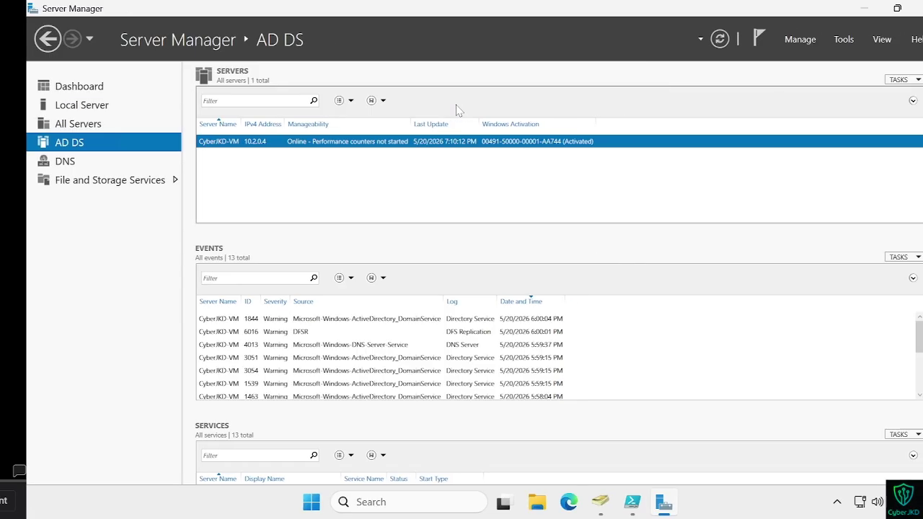
pyautogui.hotkey('ctrl', 'Left')
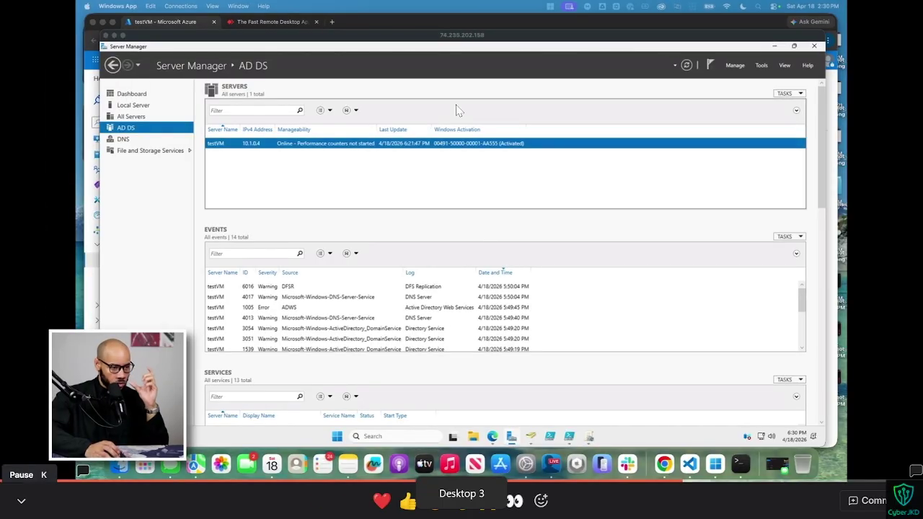
pyautogui.hotkey('ctrl', 'Right')
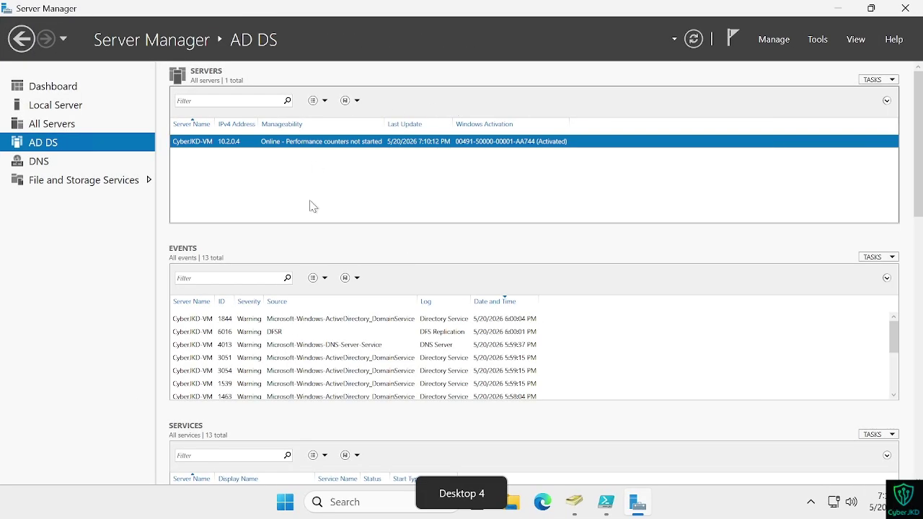
pyautogui.hotkey('alt', 'Tab')
pyautogui.click(311, 206)
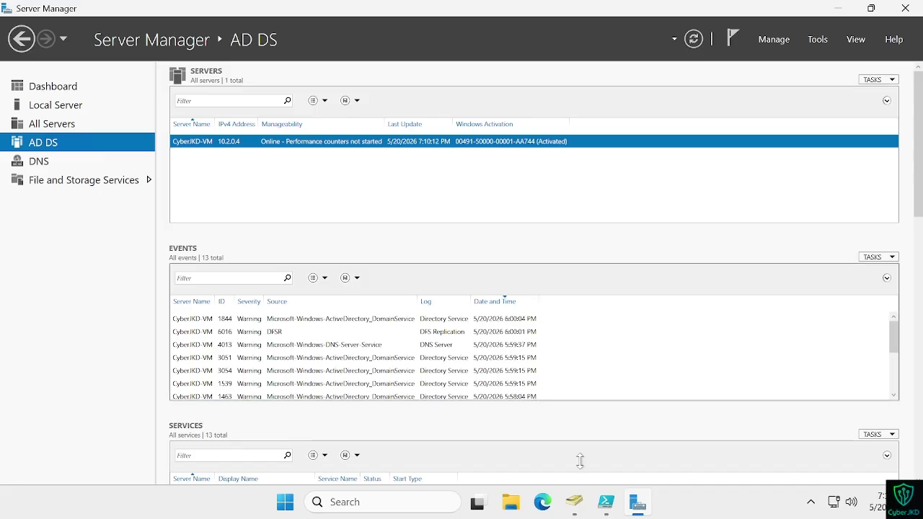
pyautogui.moveTo(640, 504)
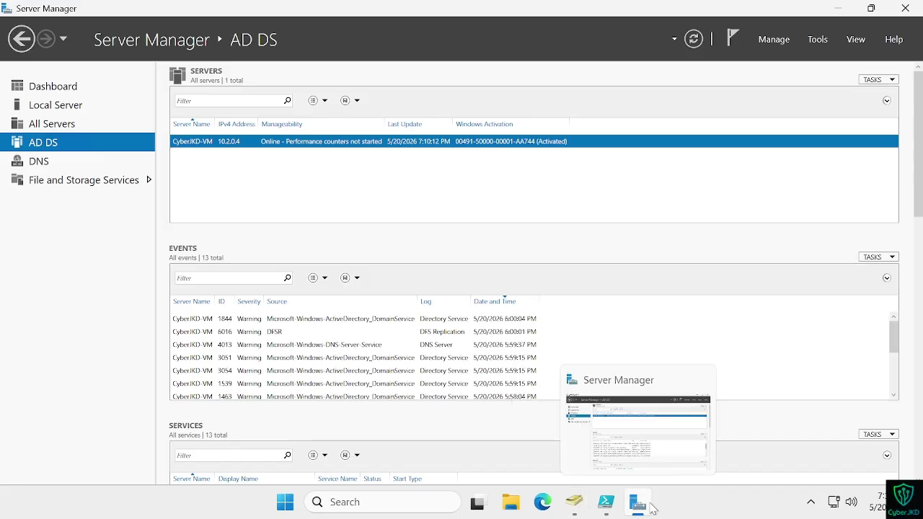
pyautogui.click(652, 456)
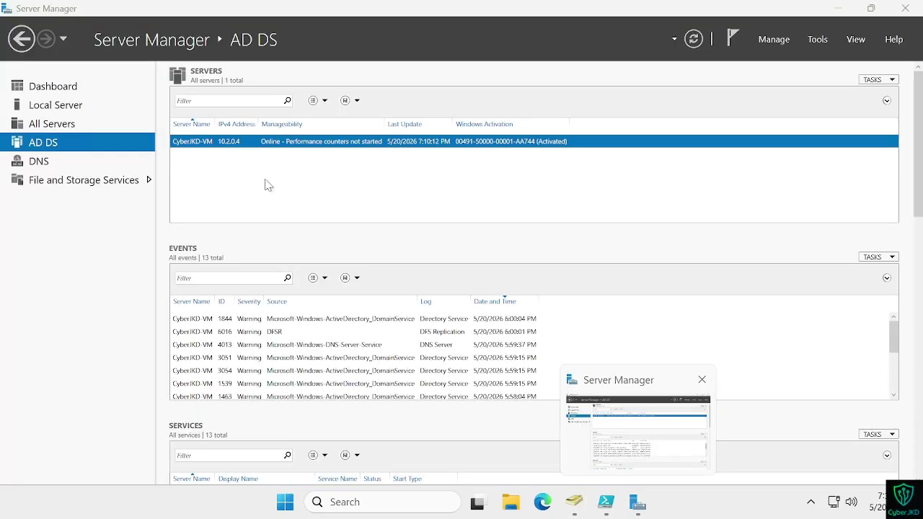
pyautogui.click(817, 41)
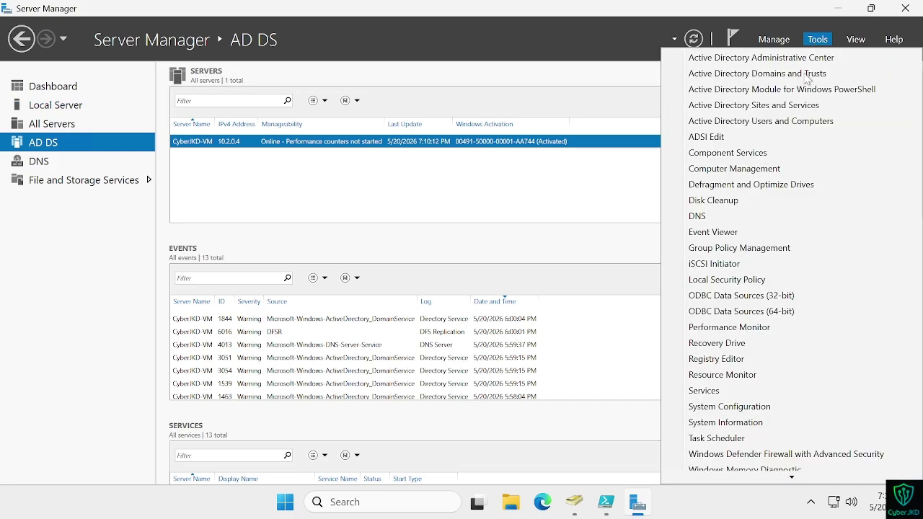
pyautogui.click(748, 250)
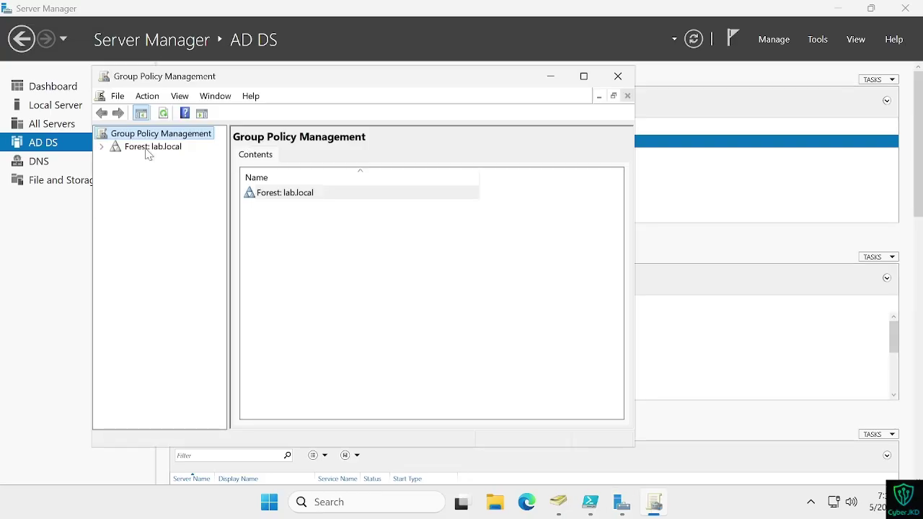
# Step: Select Forest: lab.local and open its Domains entry
pyautogui.click(147, 148)
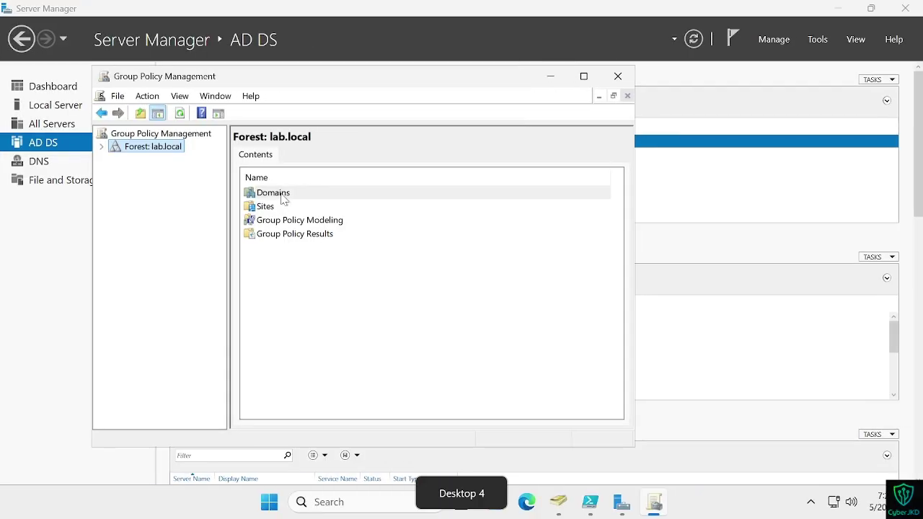
pyautogui.click(281, 196)
pyautogui.doubleClick(282, 196)
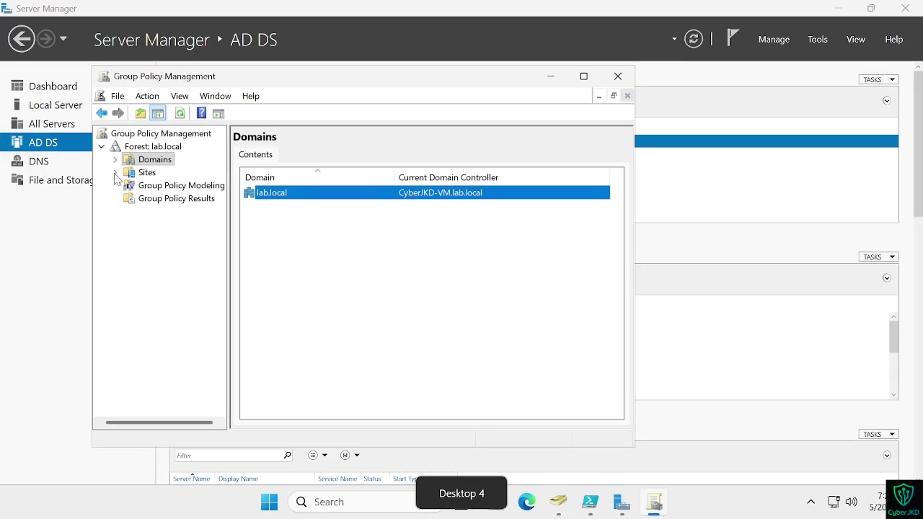
pyautogui.click(119, 181)
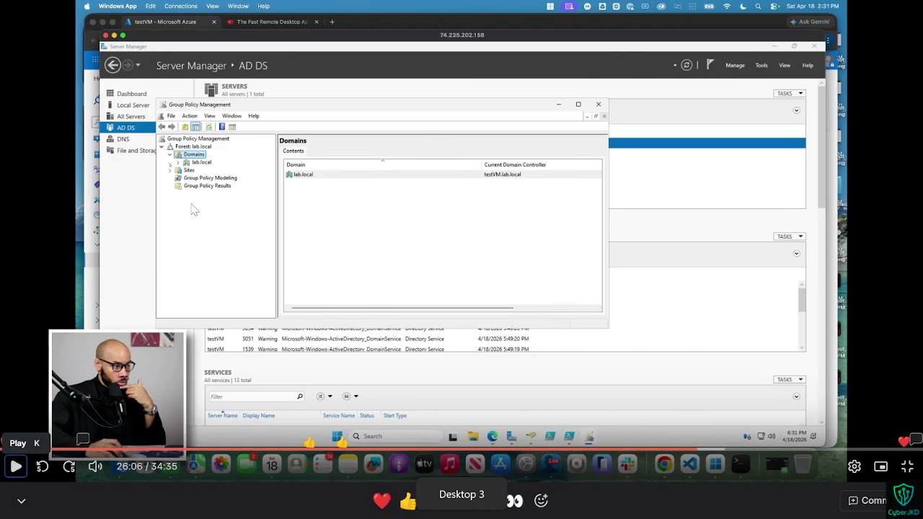
pyautogui.click(16, 466)
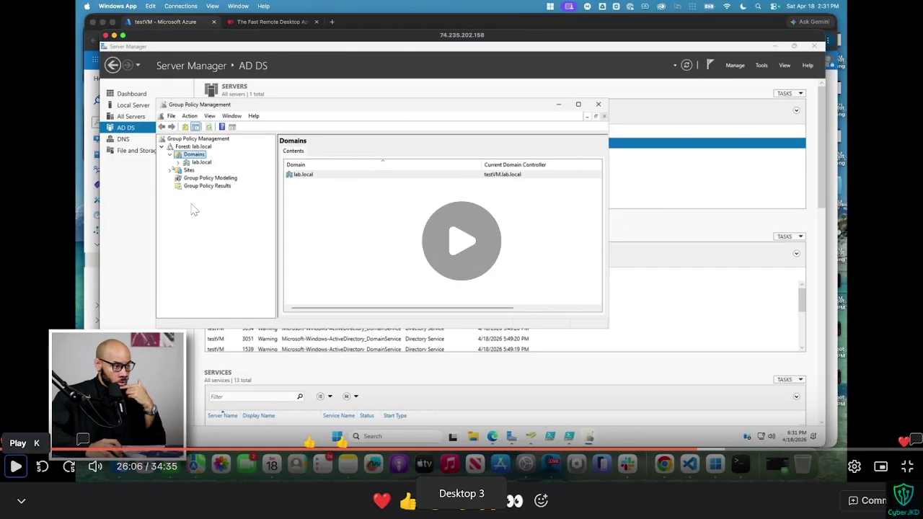
pyautogui.click(16, 467)
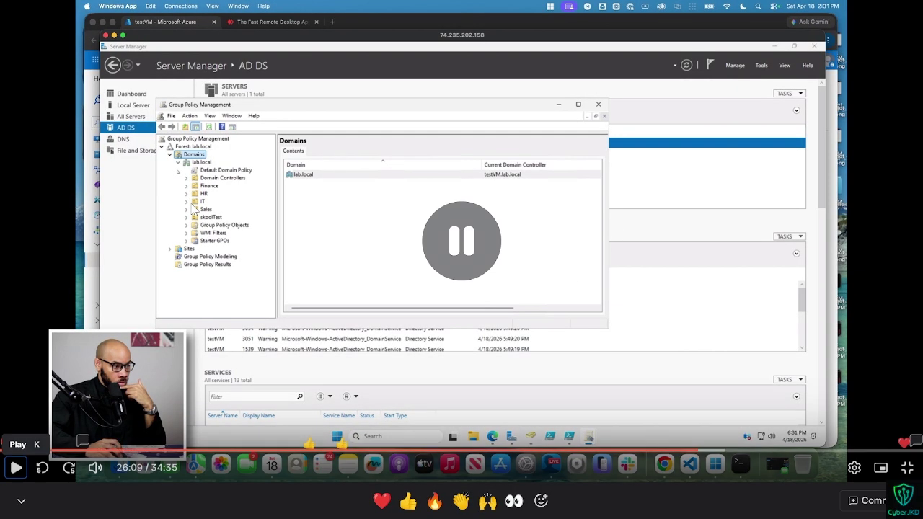
# Step: Expand Domains and lab.local to list the Finance, HR, IT, Sales and skoolTest OUs
pyautogui.press('ctrl+super+Right')
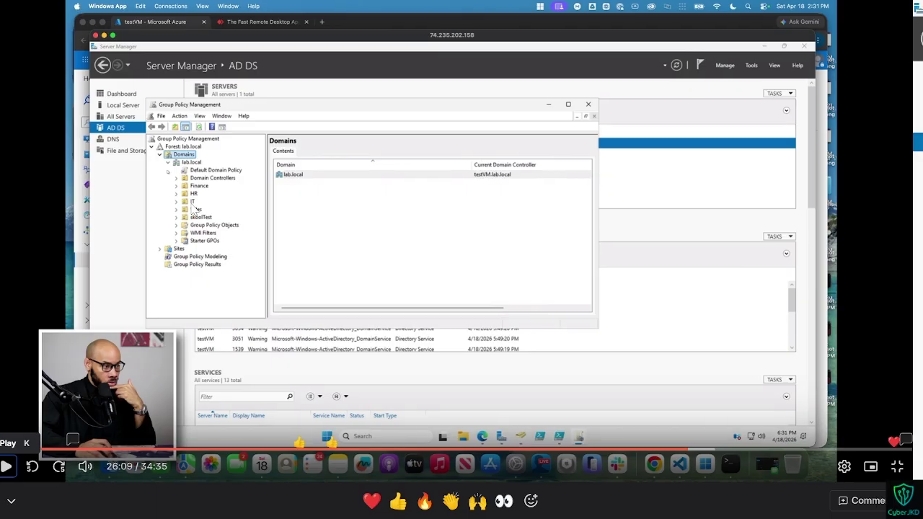
pyautogui.click(115, 160)
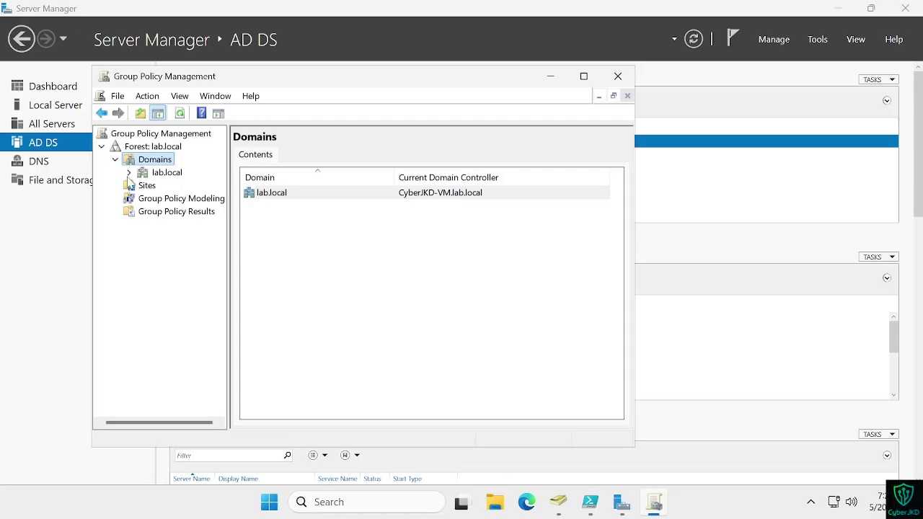
pyautogui.click(128, 173)
pyautogui.press('ctrl+super+Left')
pyautogui.press('space')
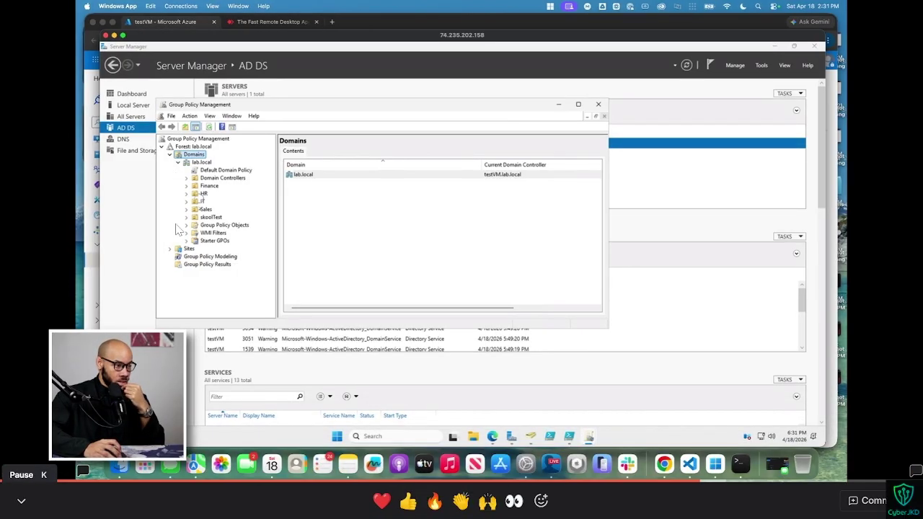
pyautogui.press('space')
pyautogui.press('ctrl+super+Right')
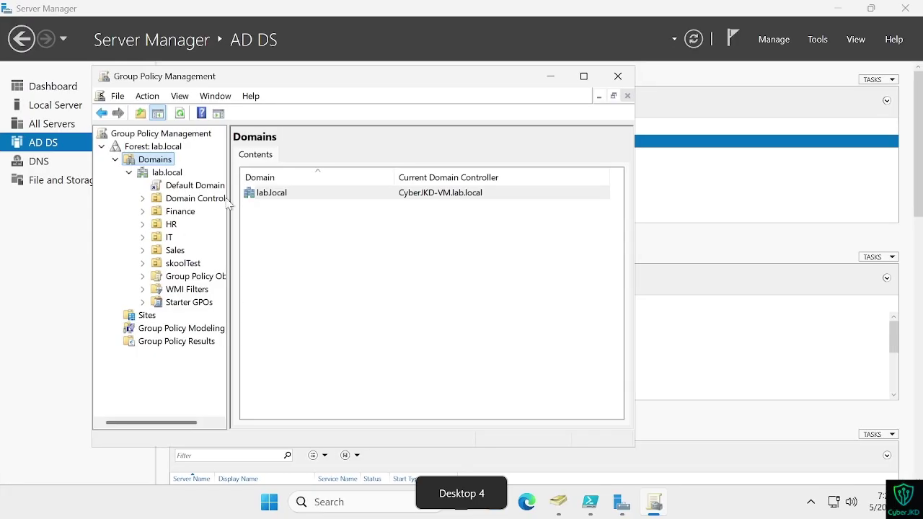
# Step: On the IT OU, choose to create a new GPO in this domain and link it there
pyautogui.click(170, 238)
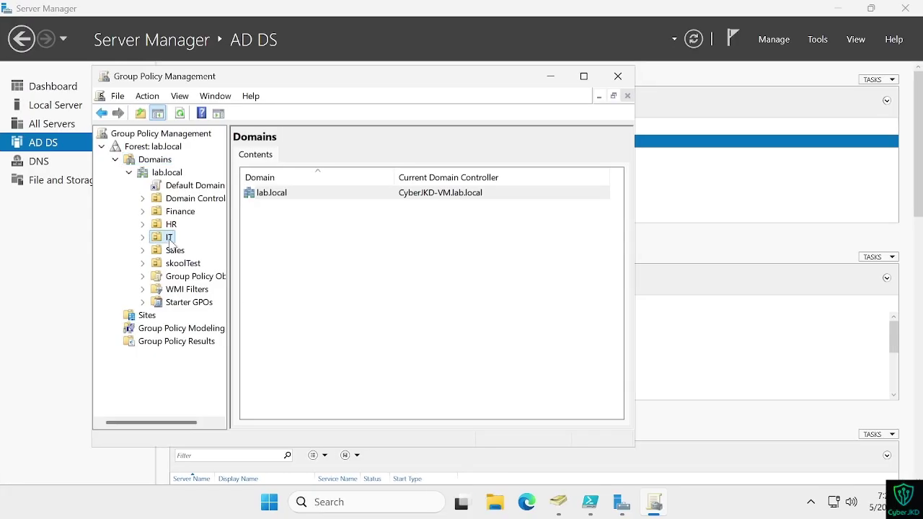
pyautogui.rightClick(170, 238)
pyautogui.press('ctrl+super+Left')
pyautogui.press('space')
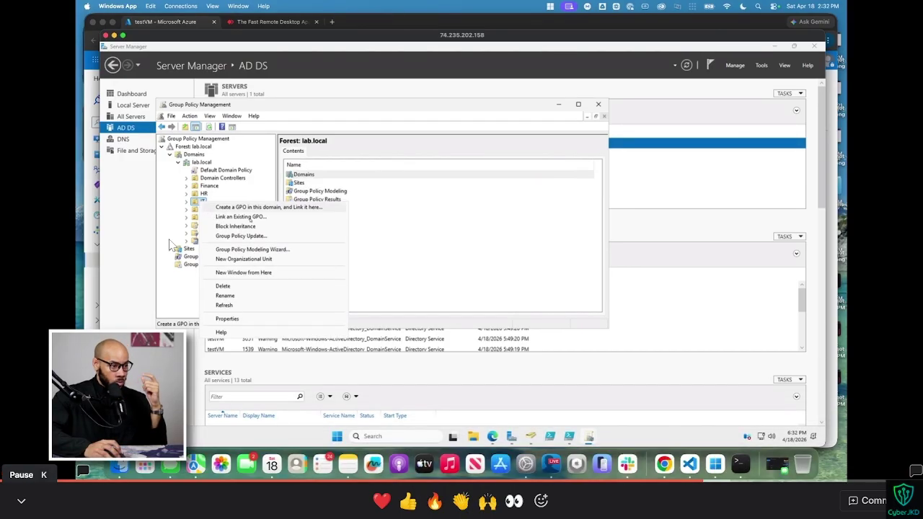
pyautogui.press('space')
pyautogui.press('ctrl+super+Right')
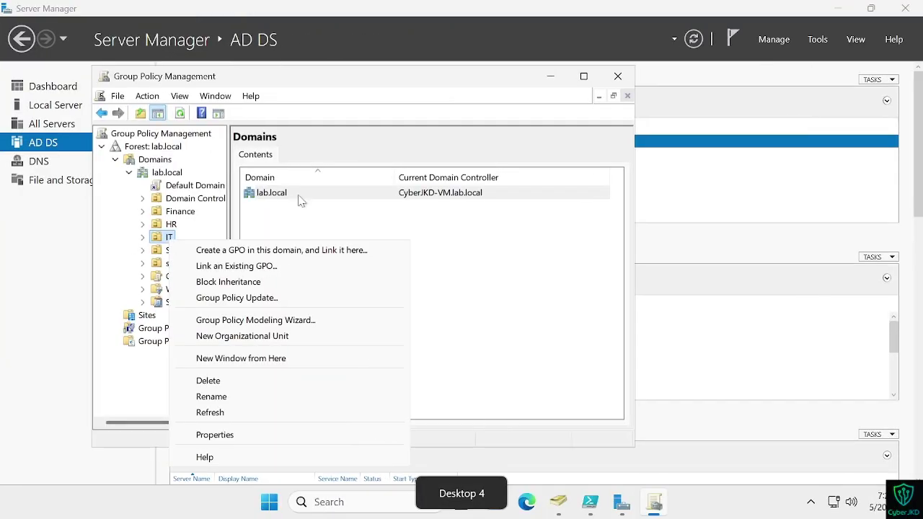
pyautogui.click(288, 252)
# Step: Name the new GPO skoolGPO1 and confirm its creation
pyautogui.press('ctrl+super+Left')
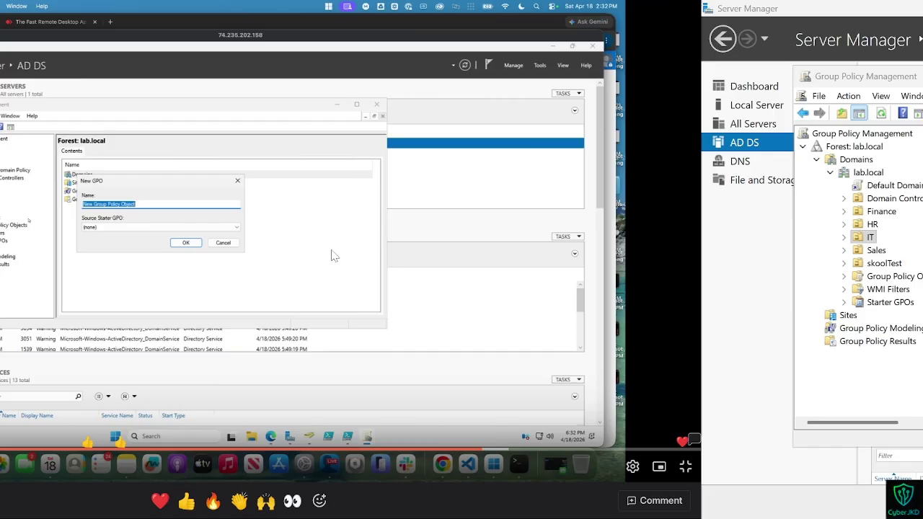
pyautogui.press('space')
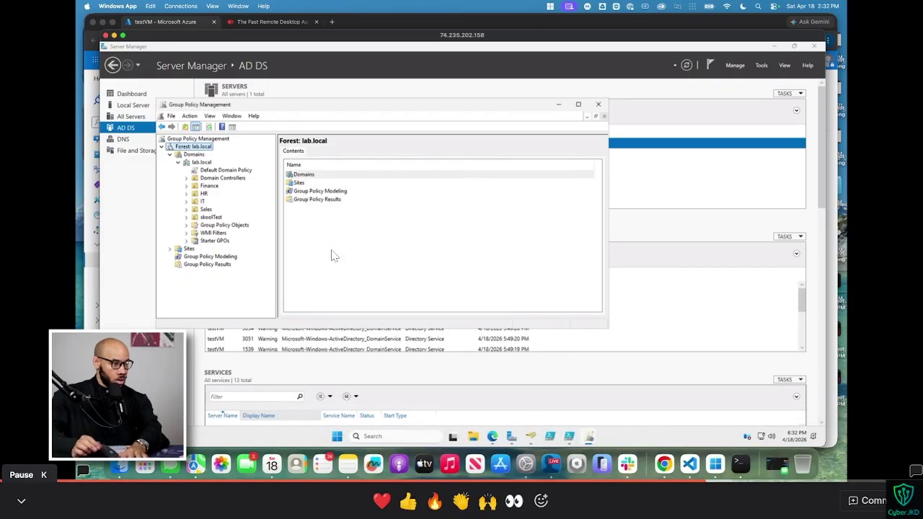
pyautogui.press('space')
pyautogui.press('ctrl+super+Right')
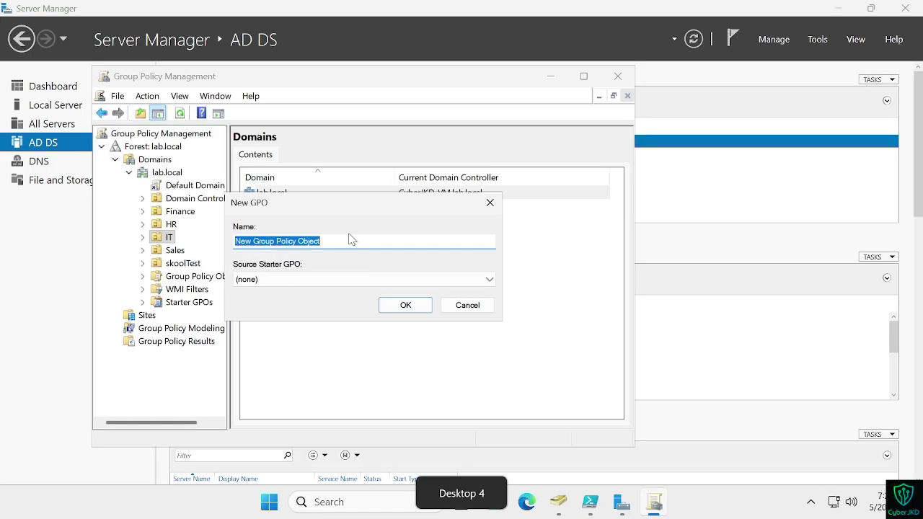
pyautogui.press('BackSpace')
pyautogui.write('skoolGPO1')
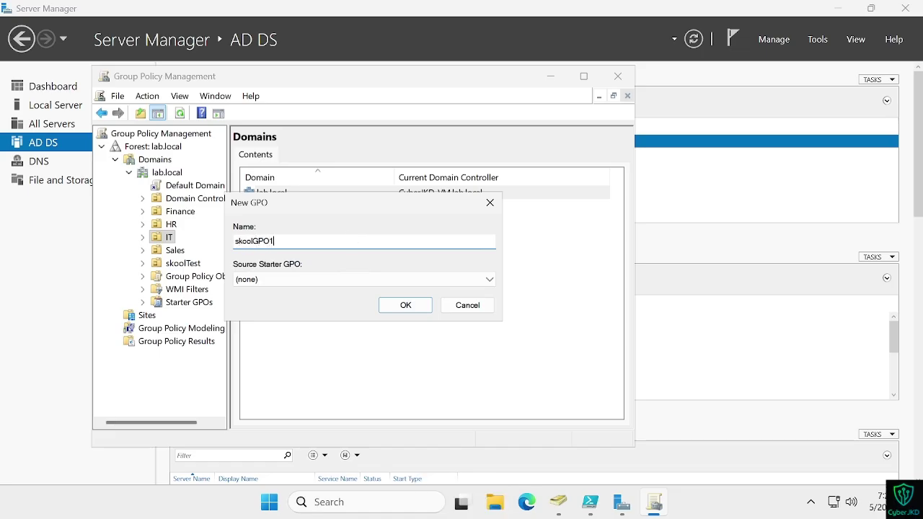
pyautogui.press('ctrl+super+Left')
pyautogui.press('ctrl+super+Left')
pyautogui.press('ctrl+super+Right')
pyautogui.press('space')
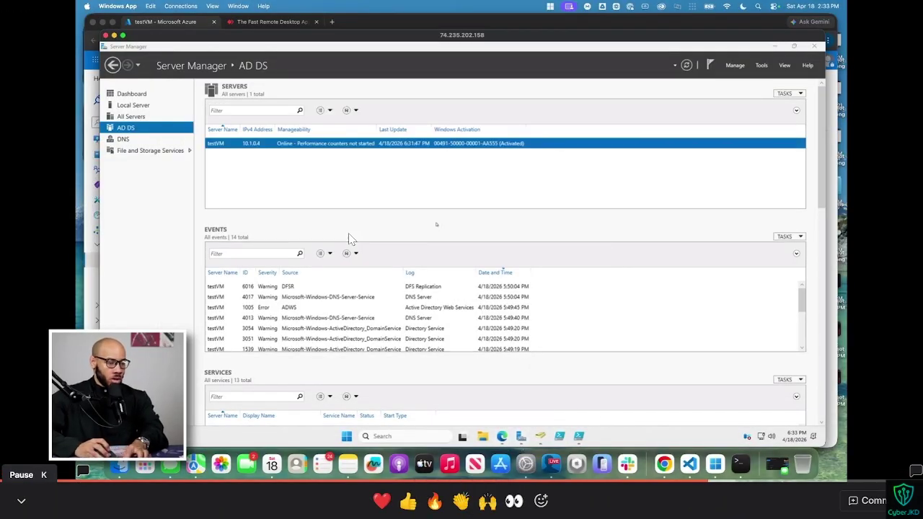
pyautogui.press('ctrl+super+Right')
pyautogui.press('Return')
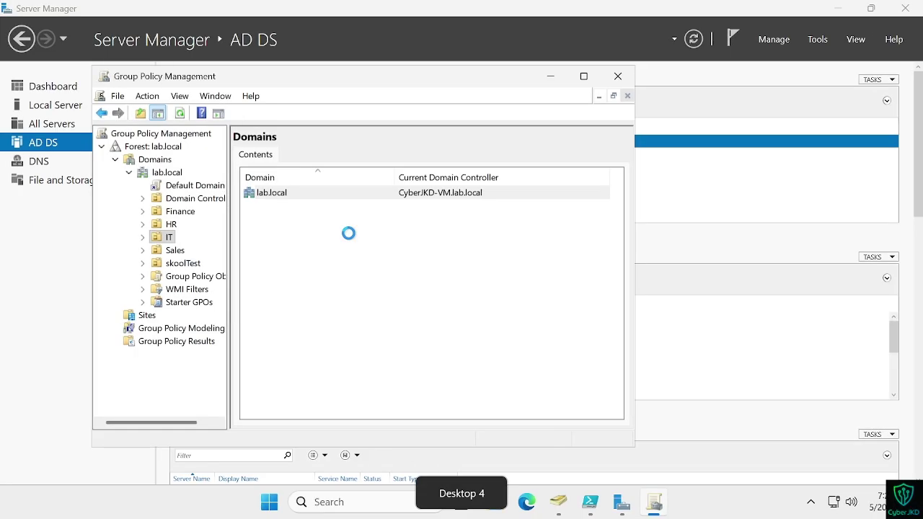
# Step: Close the Group Policy Management console
pyautogui.press('ctrl+super+Left')
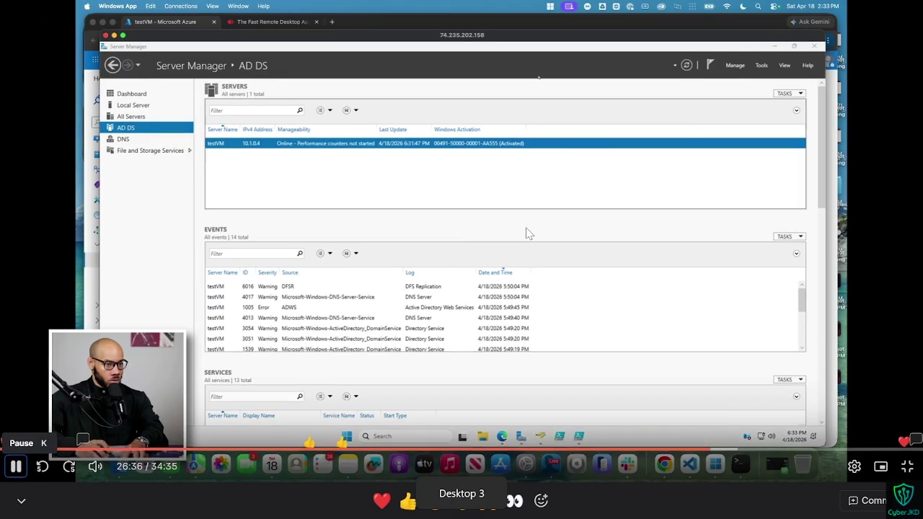
pyautogui.press('space')
pyautogui.press('ctrl+super+Right')
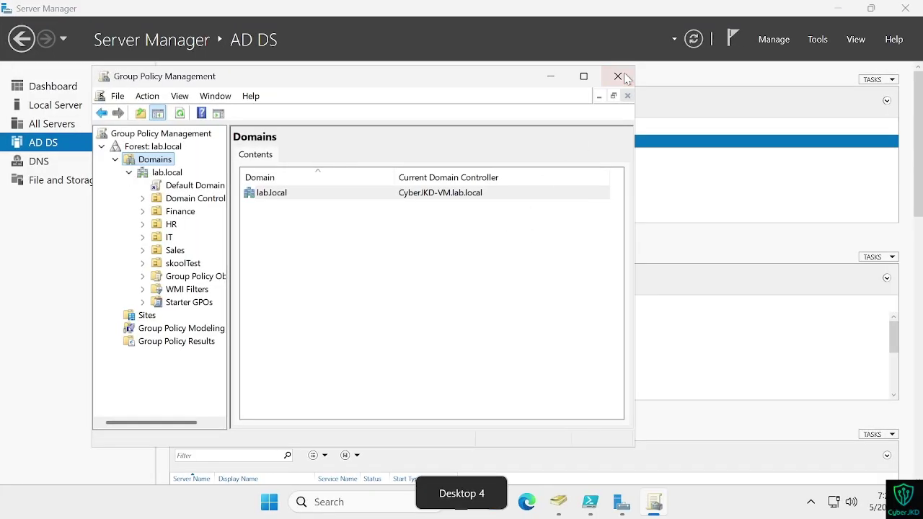
pyautogui.click(620, 77)
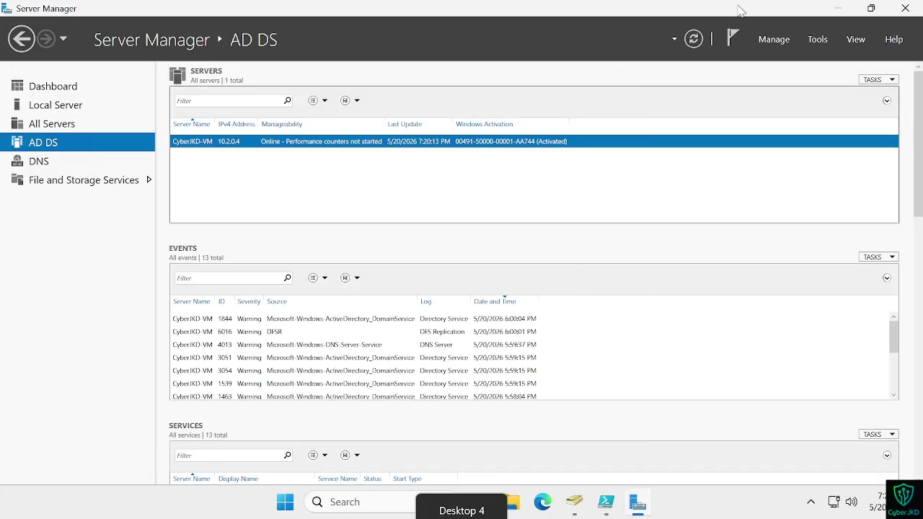
# Step: Relaunch Group Policy Management from Server Manager's Tools menu
pyautogui.click(817, 40)
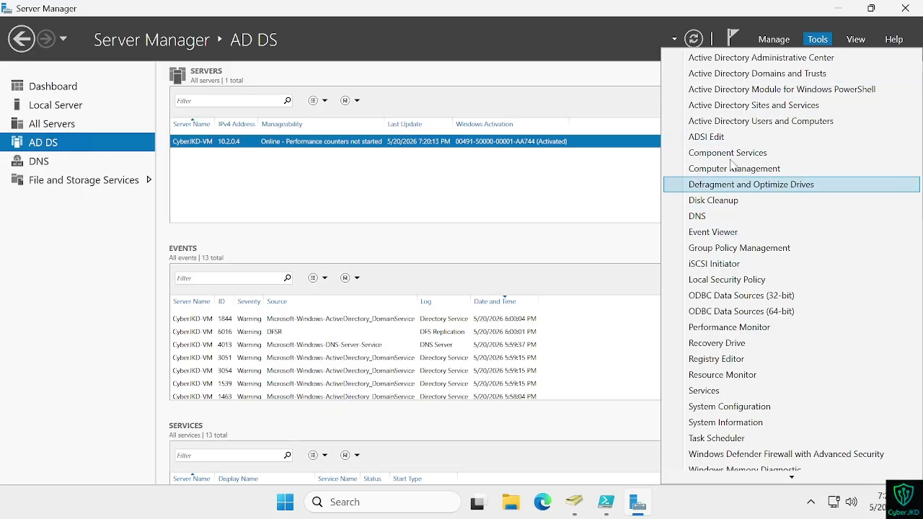
pyautogui.click(736, 249)
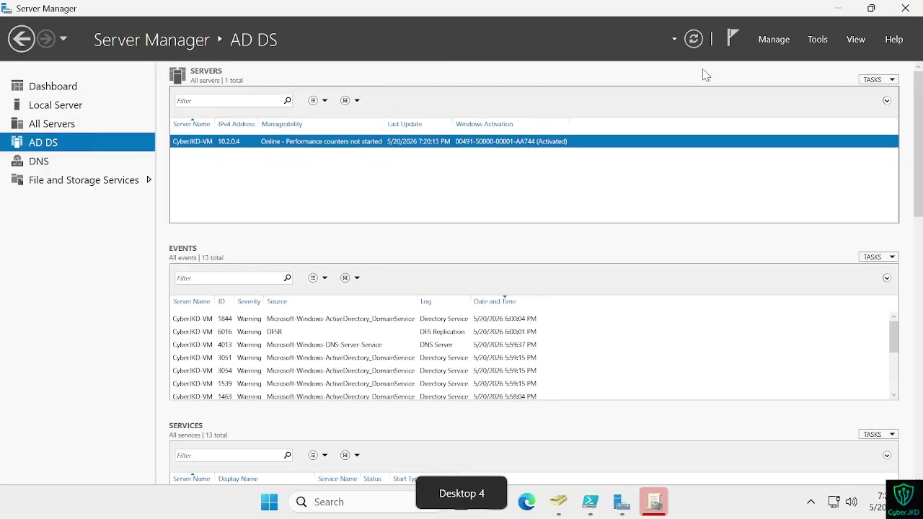
# Step: Expand Domains > lab.local and the HR OU to view HR's linked GPOs
pyautogui.click(654, 502)
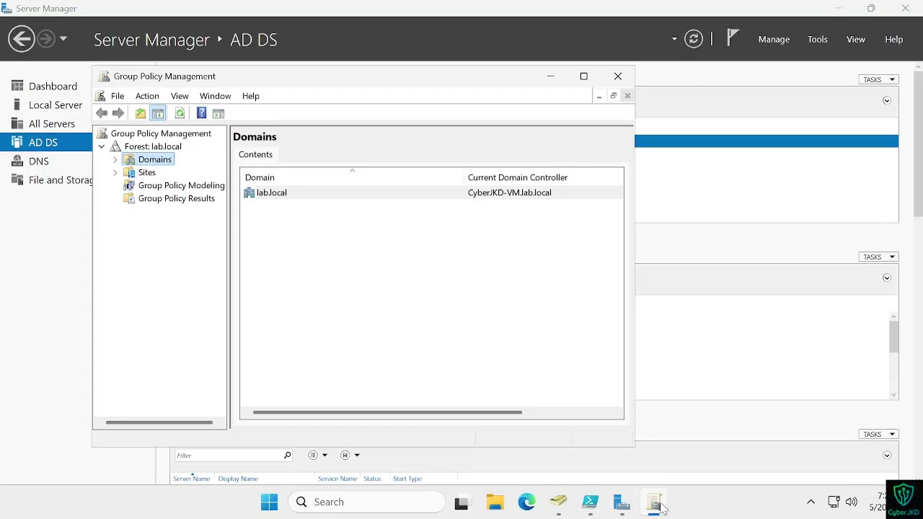
pyautogui.click(114, 159)
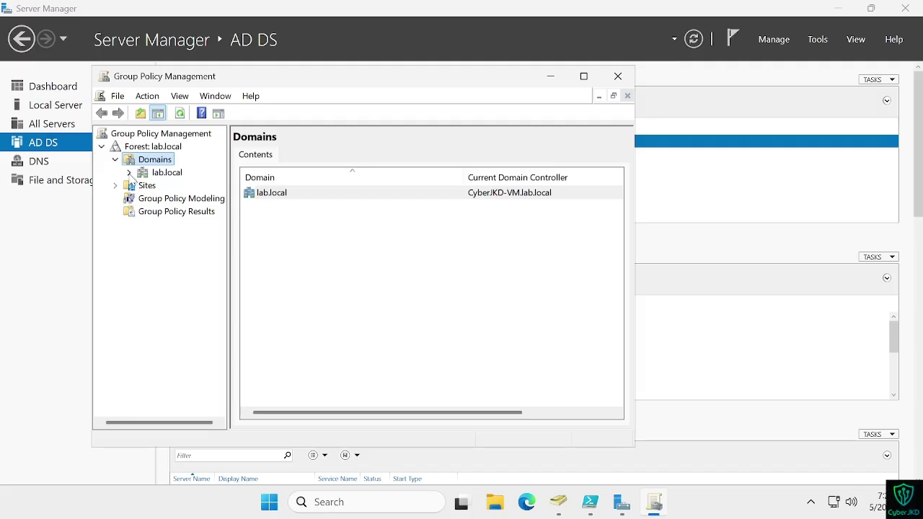
pyautogui.click(129, 173)
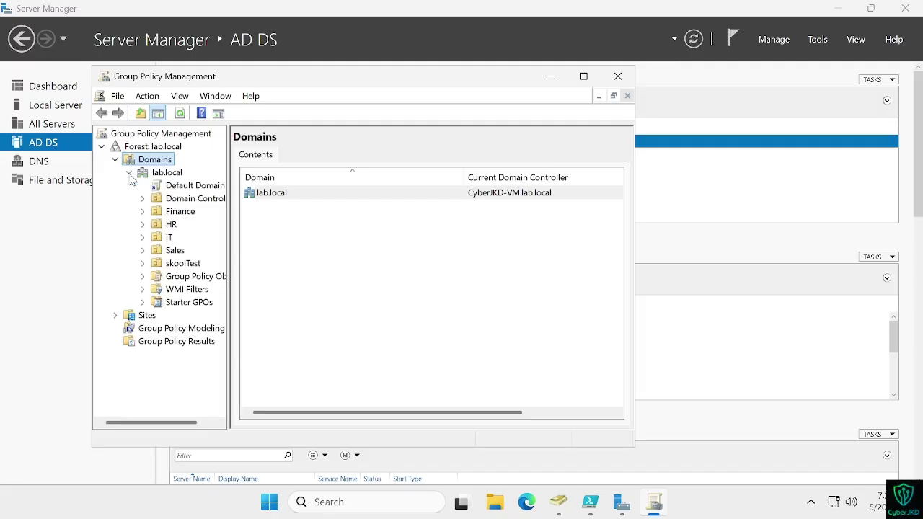
pyautogui.click(142, 226)
pyautogui.click(165, 226)
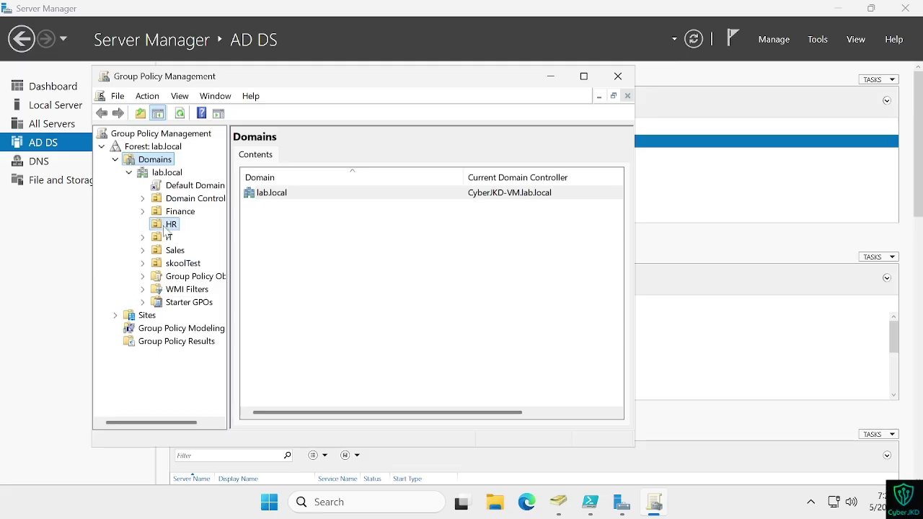
# Step: Select and expand the IT OU to reveal the skoolGPO1 link
pyautogui.click(168, 238)
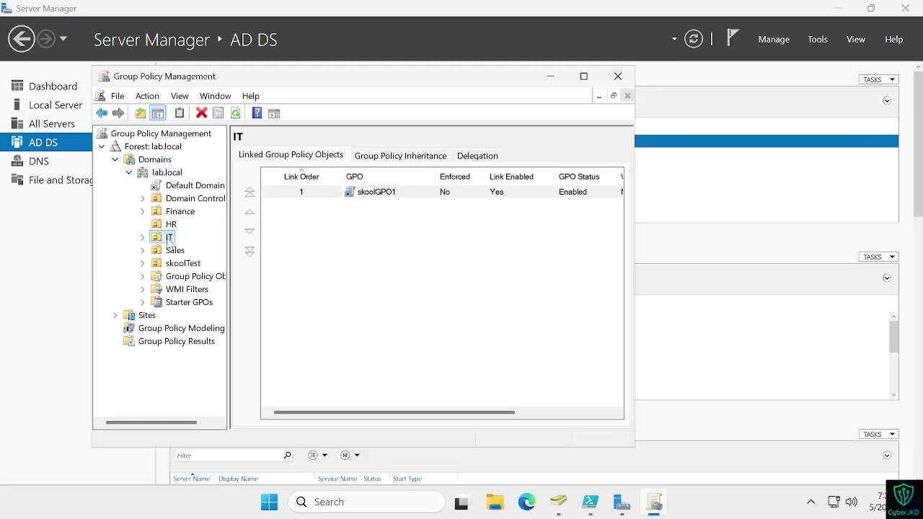
pyautogui.click(142, 237)
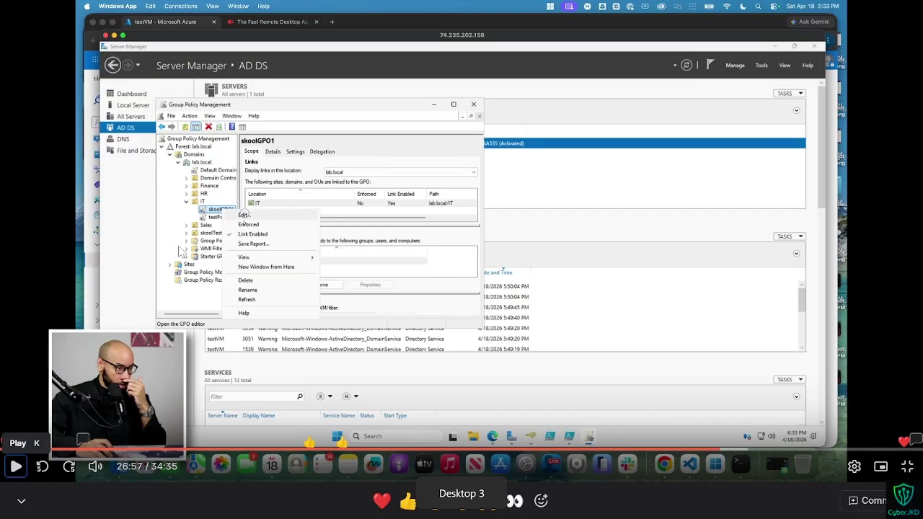
pyautogui.press('Left')
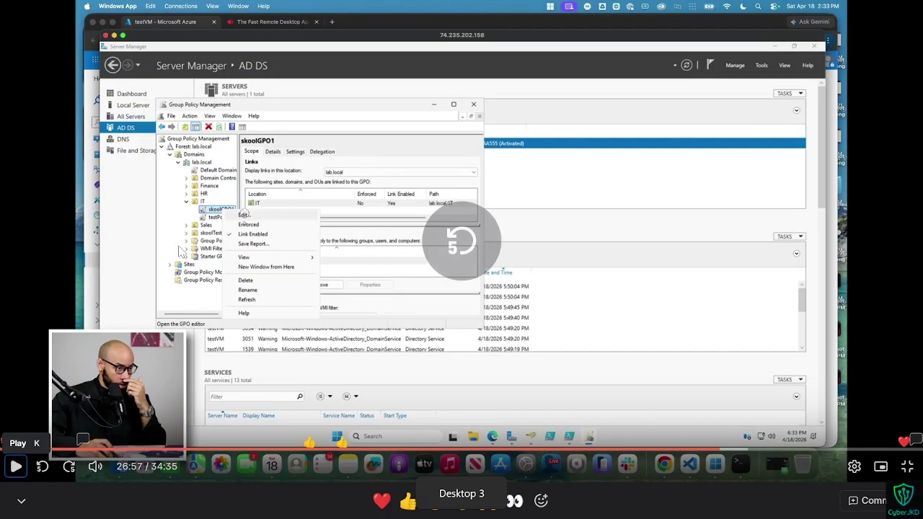
pyautogui.press('k')
pyautogui.press('Left')
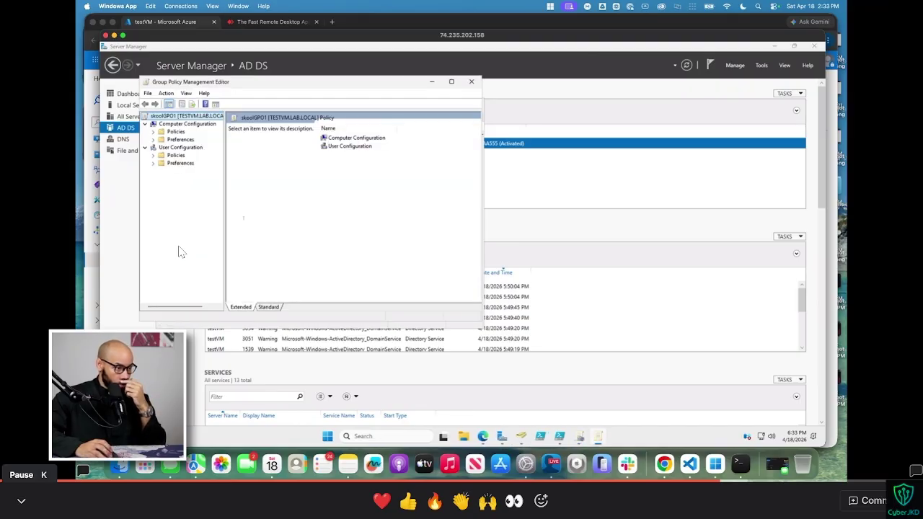
pyautogui.press('k')
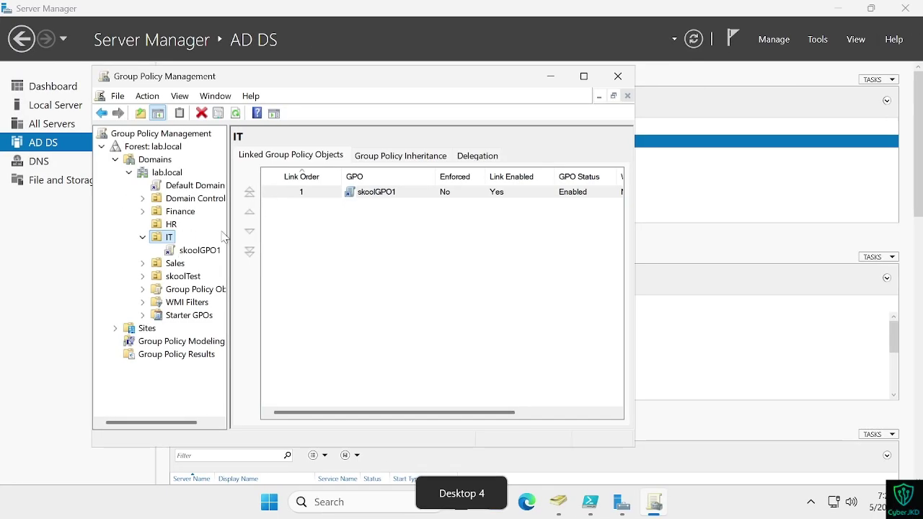
# Step: Open the skoolGPO1 link under IT in Group Policy Management Editor
pyautogui.rightClick(193, 250)
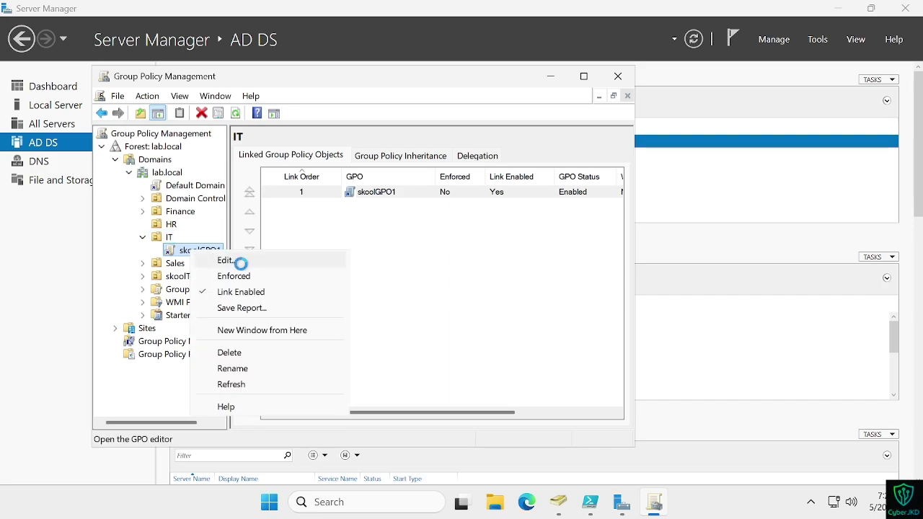
pyautogui.press('Escape')
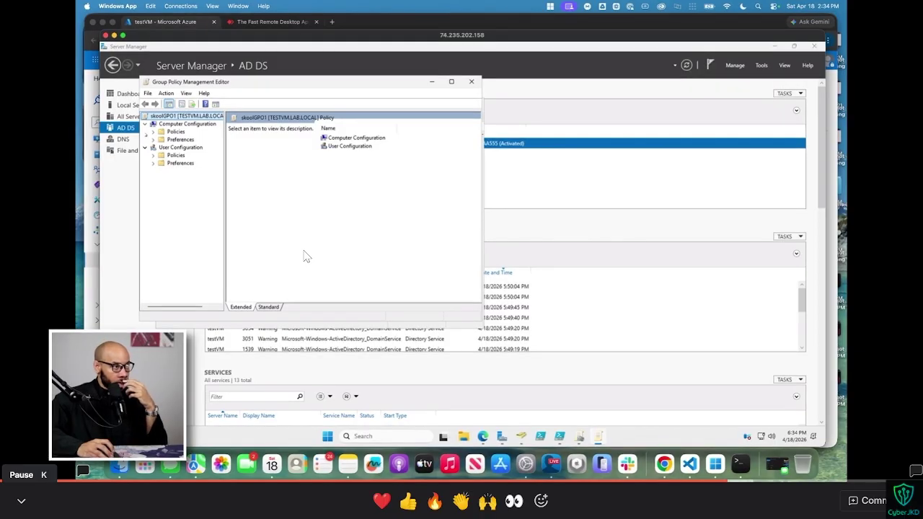
pyautogui.press('space')
pyautogui.press('ctrl+super+Right')
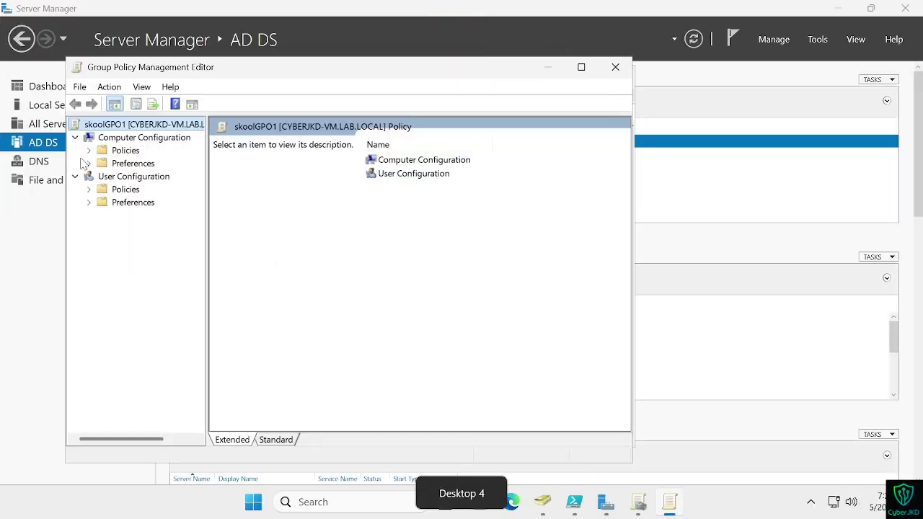
pyautogui.press('ctrl+super+Left')
pyautogui.press('space')
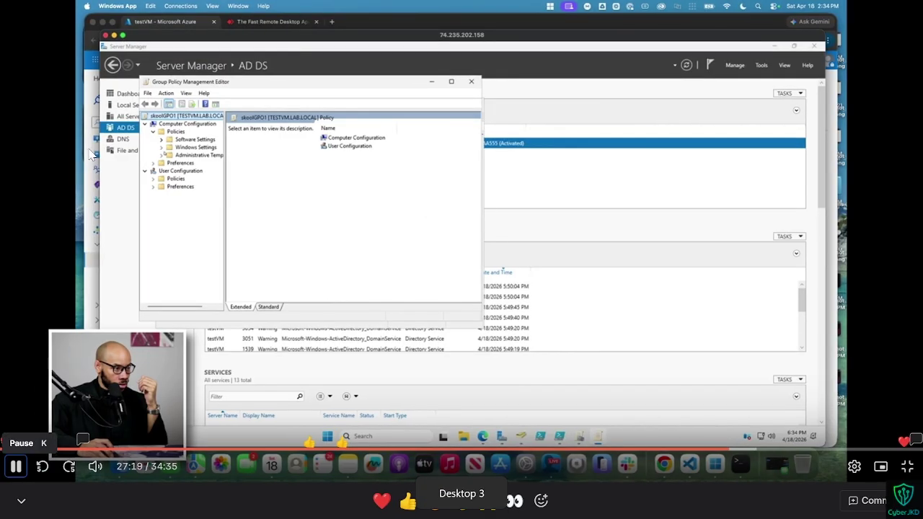
pyautogui.press('space')
pyautogui.press('ctrl+super+Right')
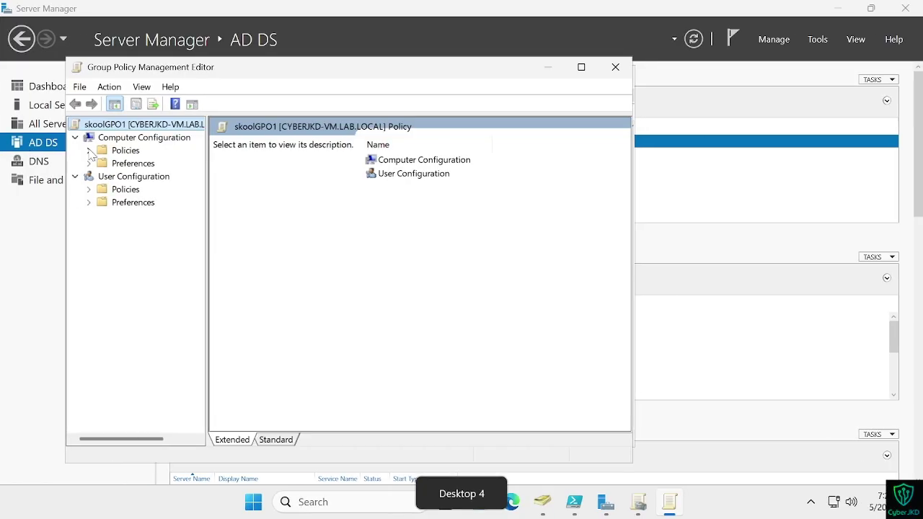
# Step: Expand Computer Configuration Policies > Windows Settings and widen the tree pane
pyautogui.click(88, 151)
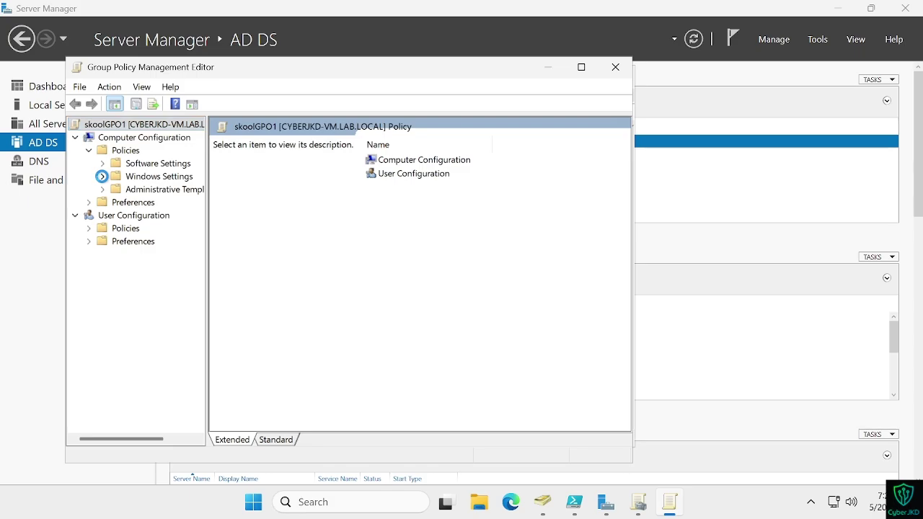
pyautogui.click(101, 177)
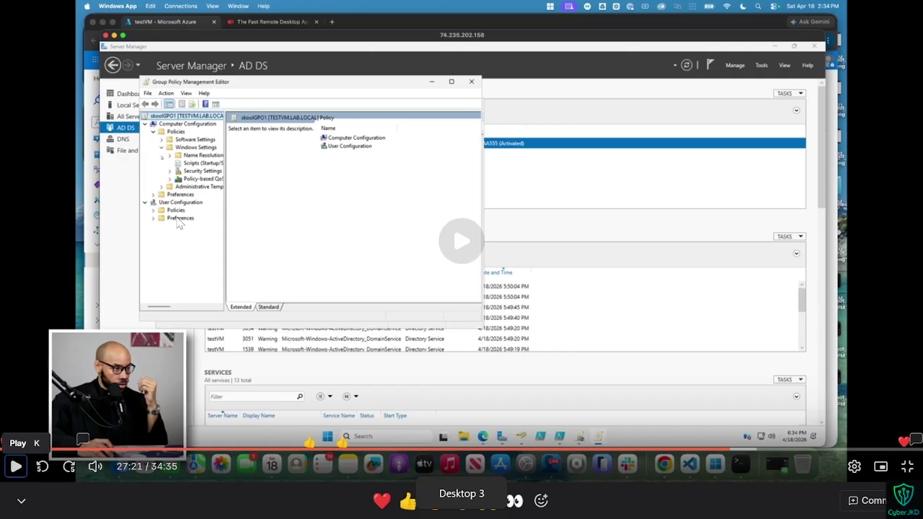
pyautogui.press('k')
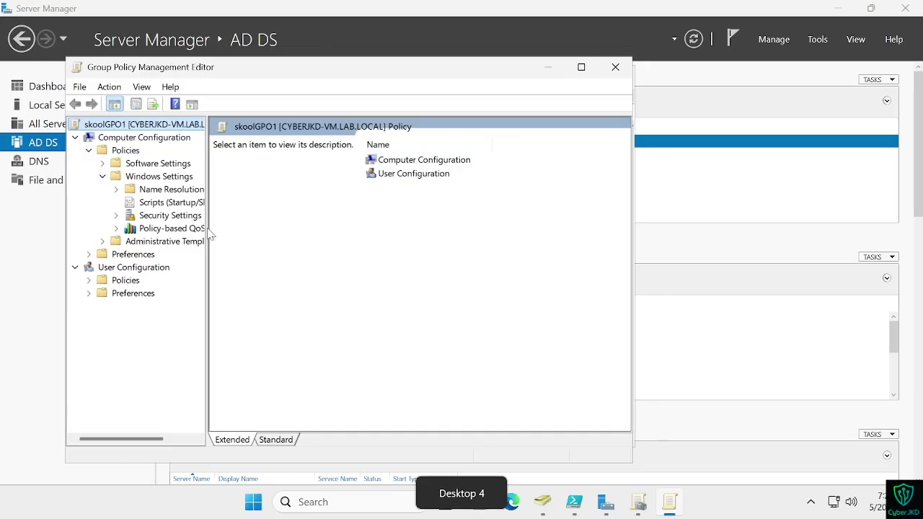
pyautogui.moveTo(205, 232); pyautogui.dragTo(242, 235)
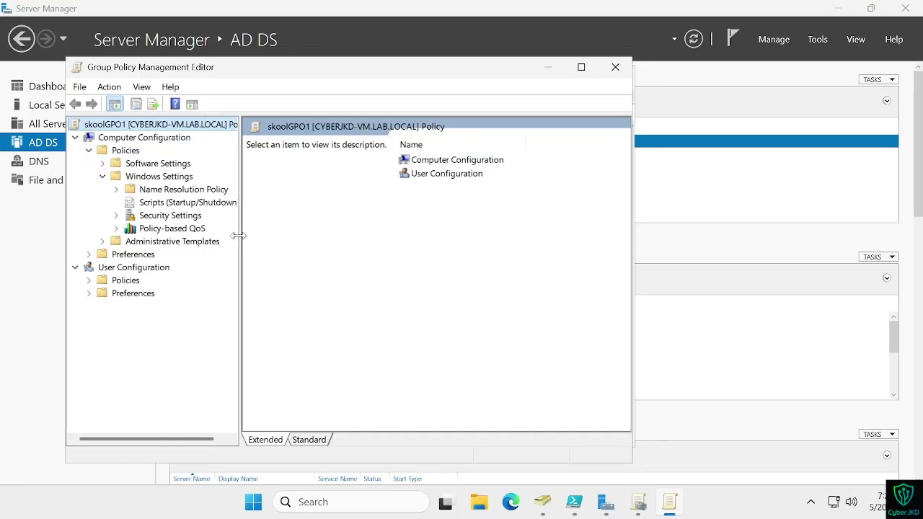
# Step: Expand Security Settings > Account Policies and select Password Policy
pyautogui.click(116, 217)
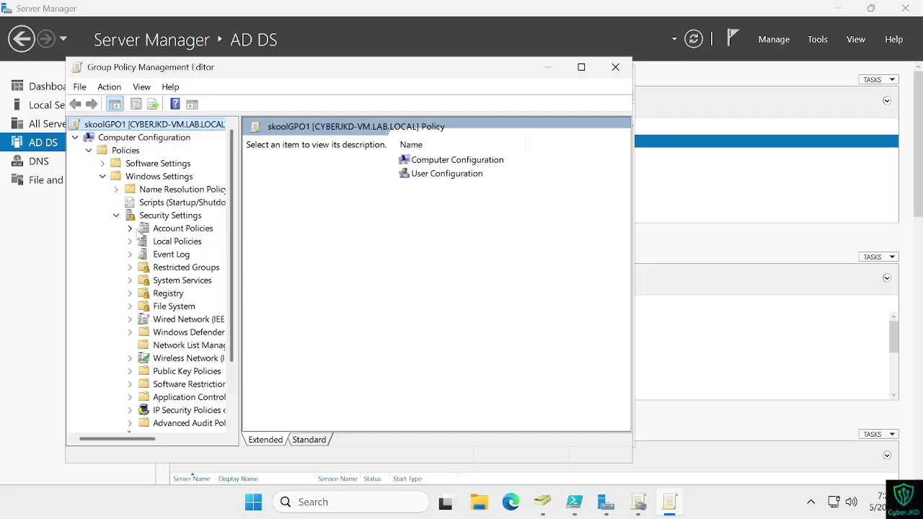
pyautogui.click(130, 228)
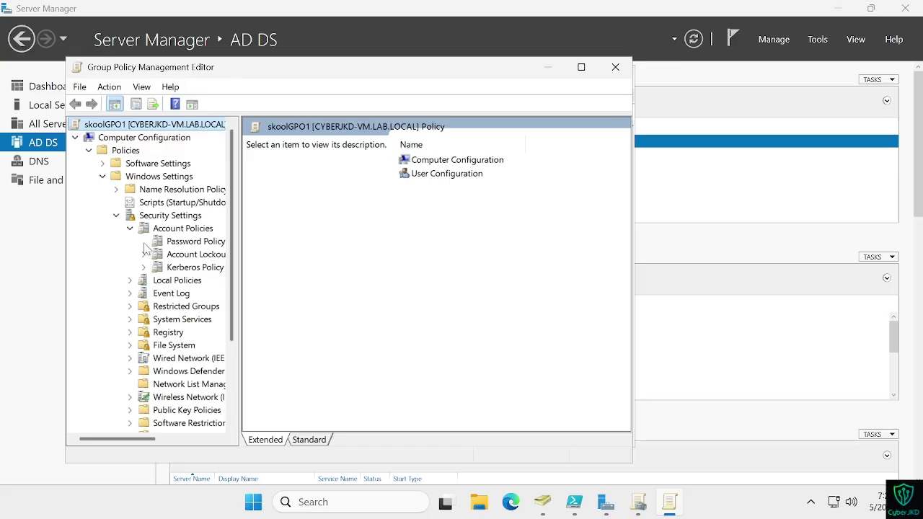
pyautogui.click(173, 245)
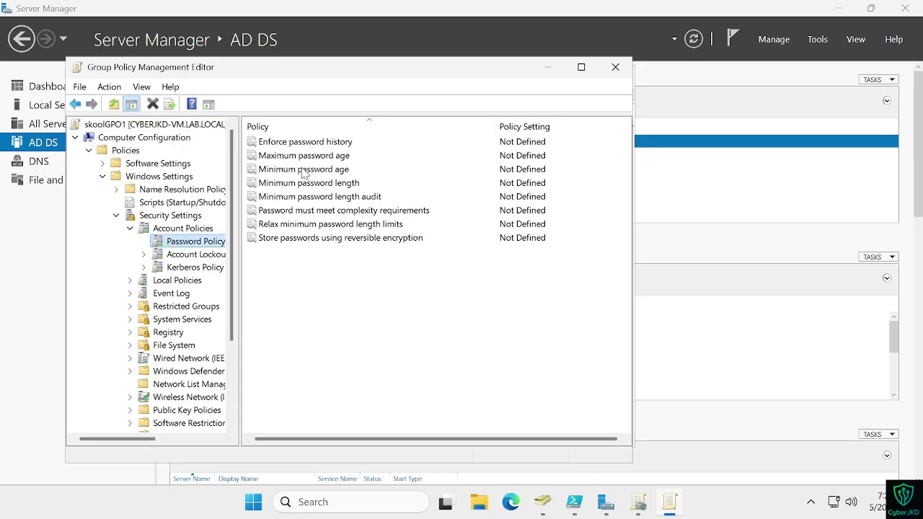
# Step: Define Minimum password length as 12 characters in its Properties and apply it
pyautogui.rightClick(314, 189)
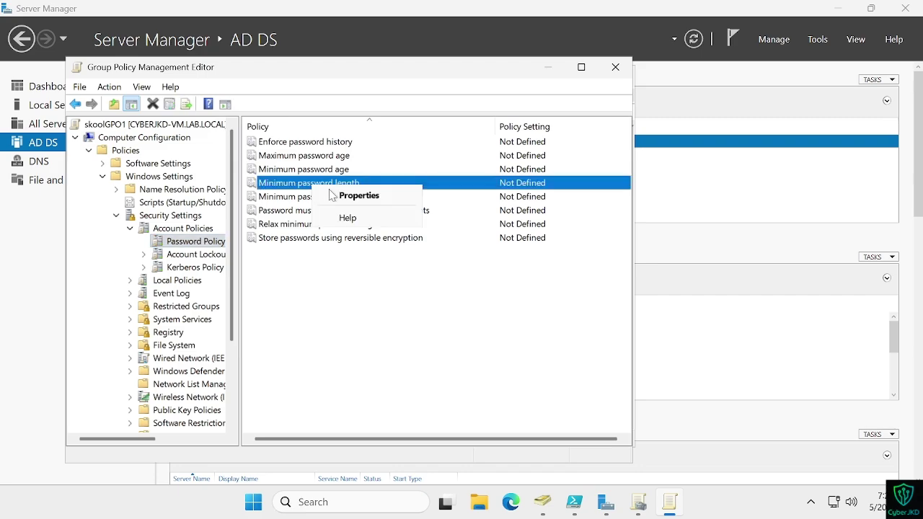
pyautogui.click(349, 201)
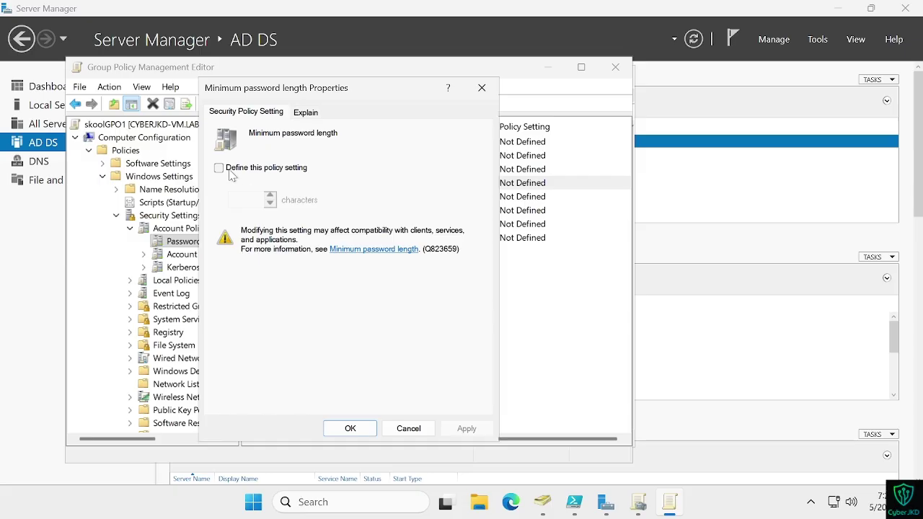
pyautogui.click(229, 170)
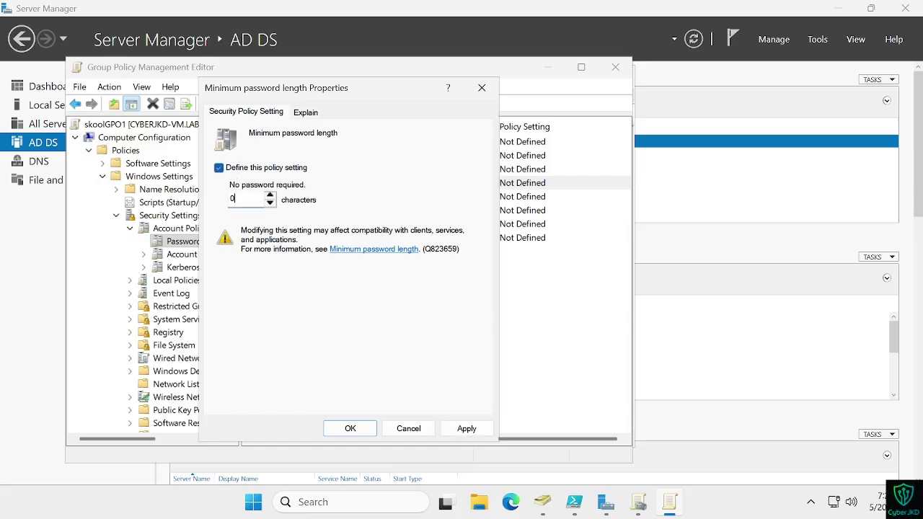
pyautogui.press('BackSpace')
pyautogui.write('12')
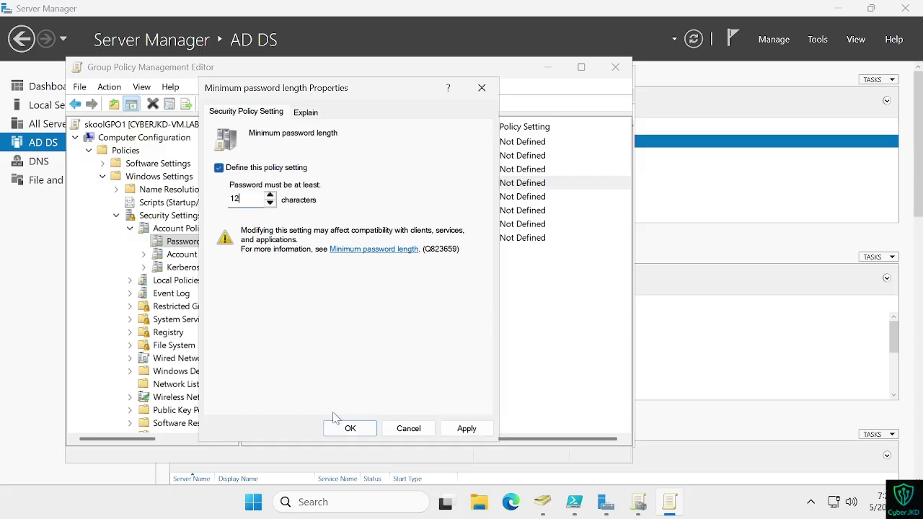
pyautogui.click(463, 428)
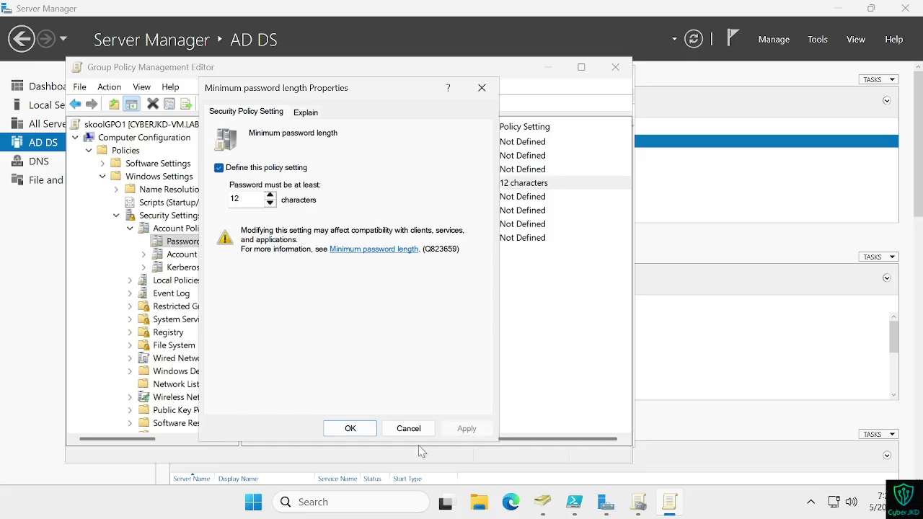
pyautogui.click(349, 428)
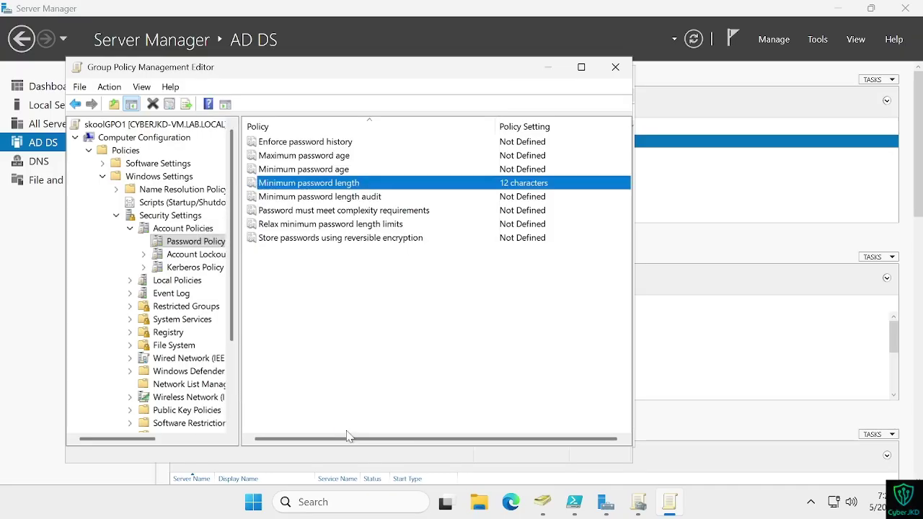
pyautogui.hotkey('ctrl', 'Left')
pyautogui.press('space')
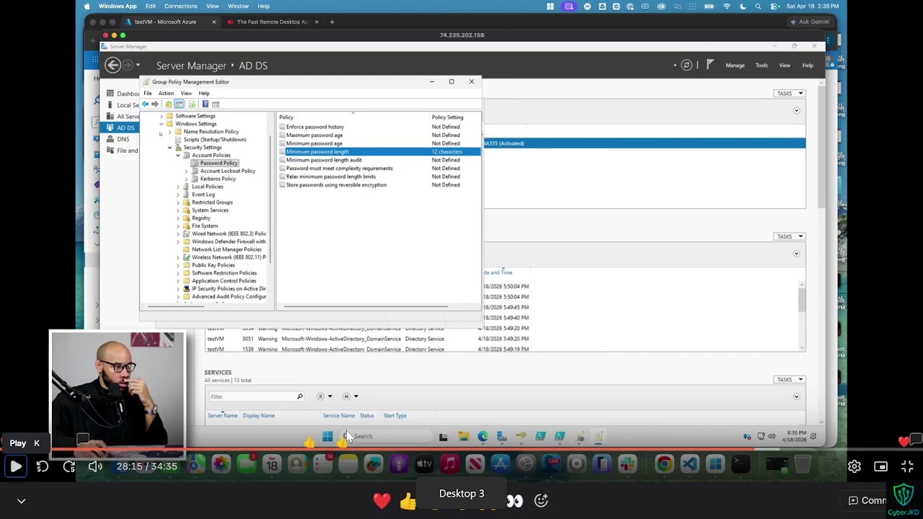
pyautogui.press('space')
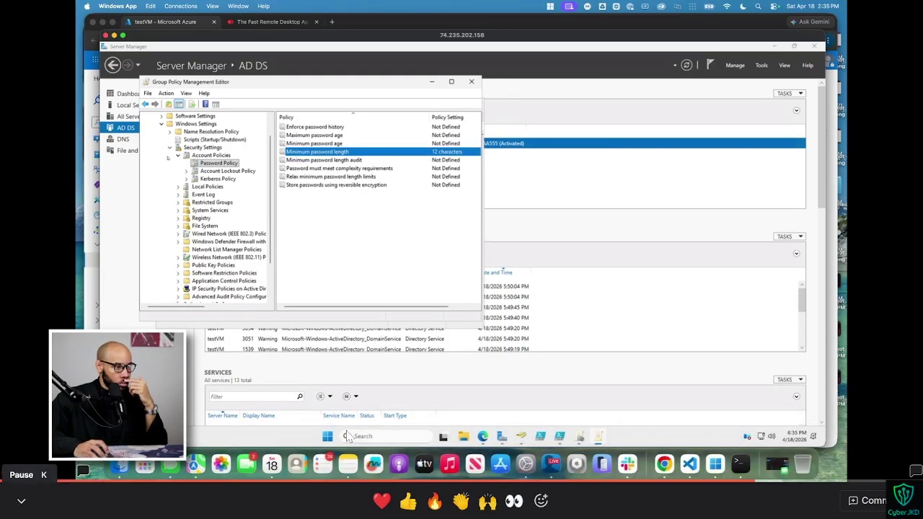
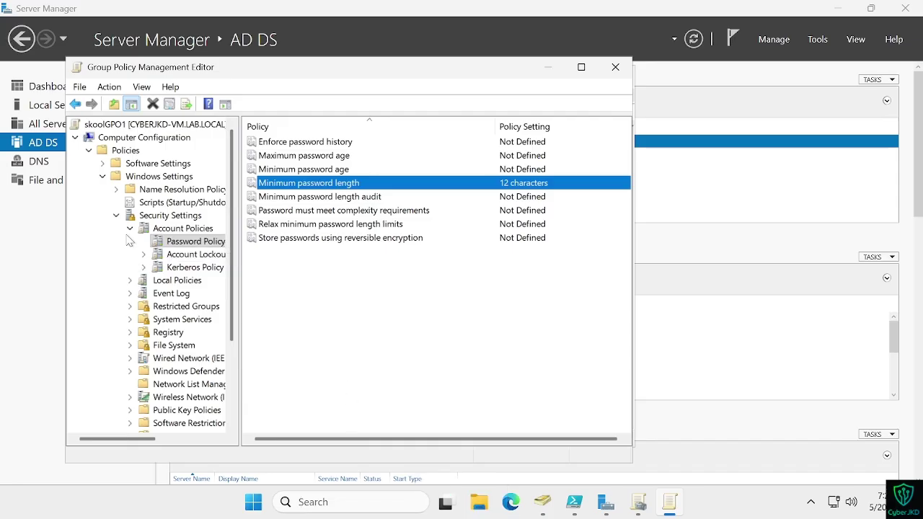
# Step: Collapse and re-expand Security Settings > Account Policies to show the Password Policy settings
pyautogui.scroll(-1, 129, 244)
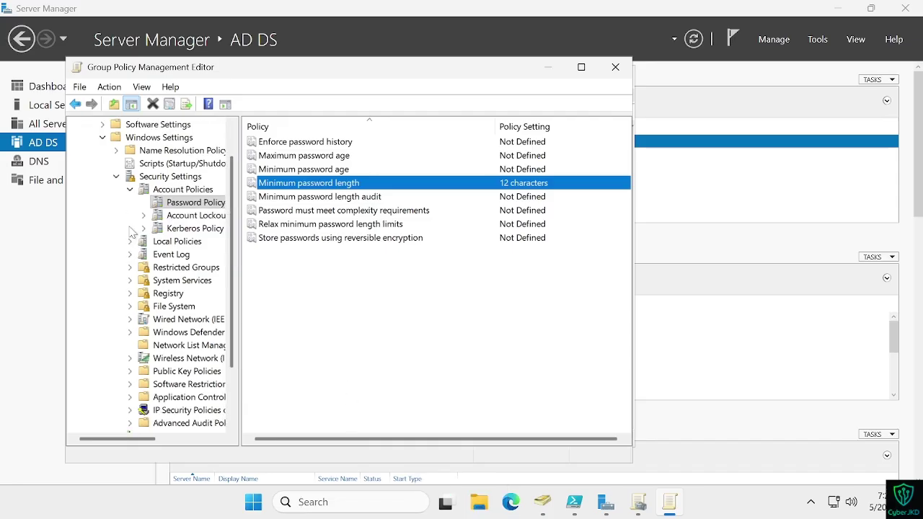
pyautogui.click(130, 190)
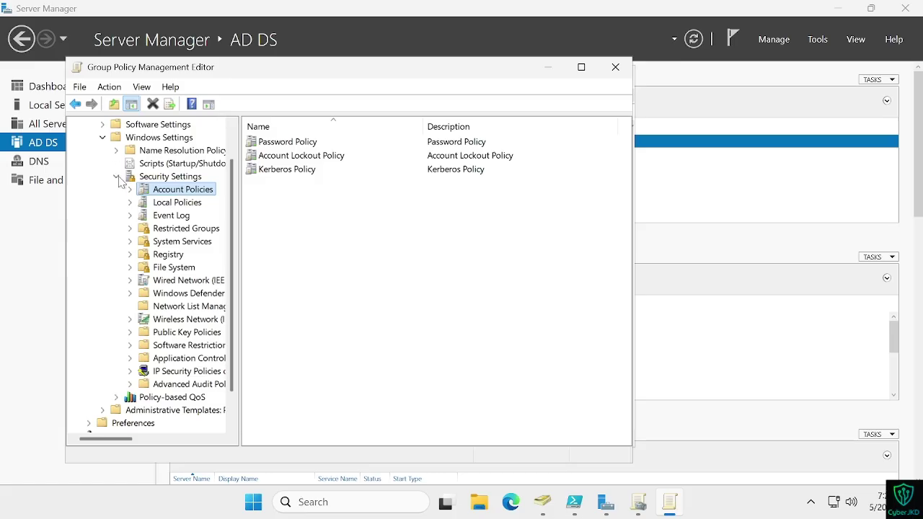
pyautogui.click(118, 178)
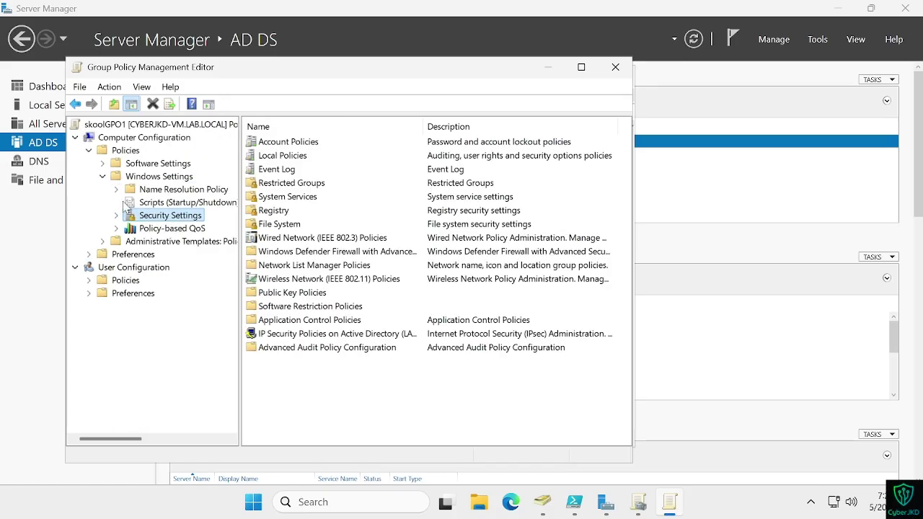
pyautogui.click(116, 215)
pyautogui.click(129, 228)
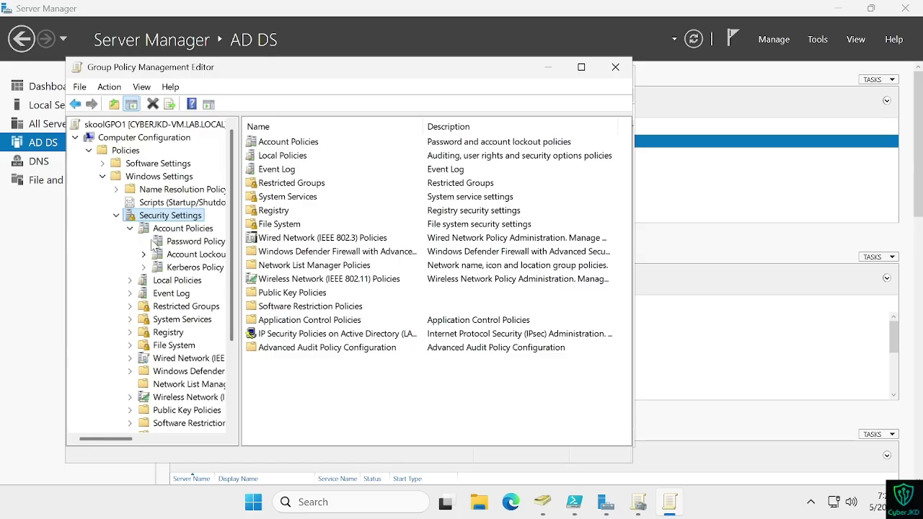
pyautogui.click(189, 242)
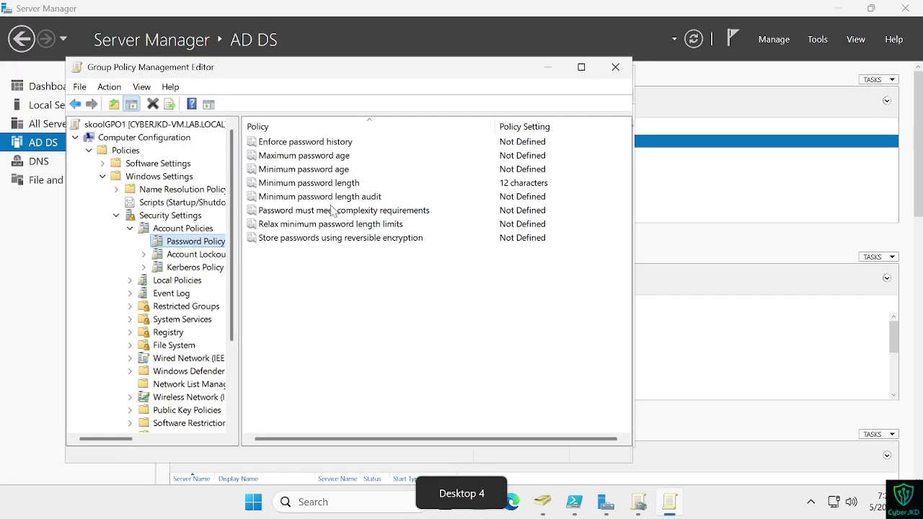
# Step: Define 'Password must meet complexity requirements' as Enabled and apply it
pyautogui.rightClick(324, 210)
pyautogui.click(354, 223)
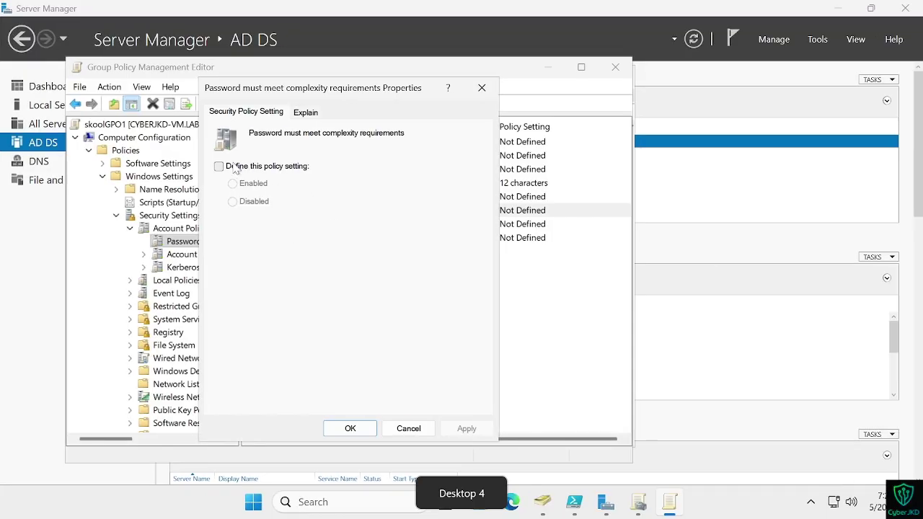
pyautogui.click(219, 167)
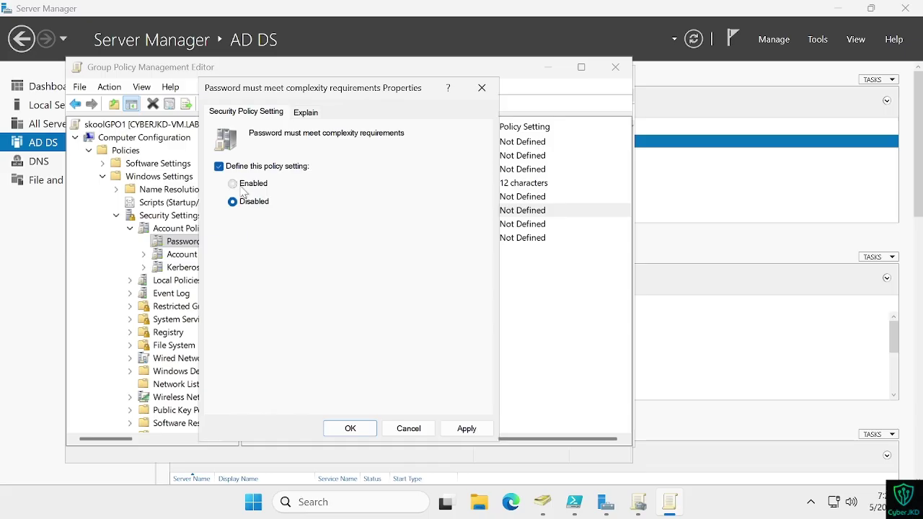
pyautogui.press('ctrl+super+Left')
pyautogui.press('space')
pyautogui.press('ctrl+super+Right')
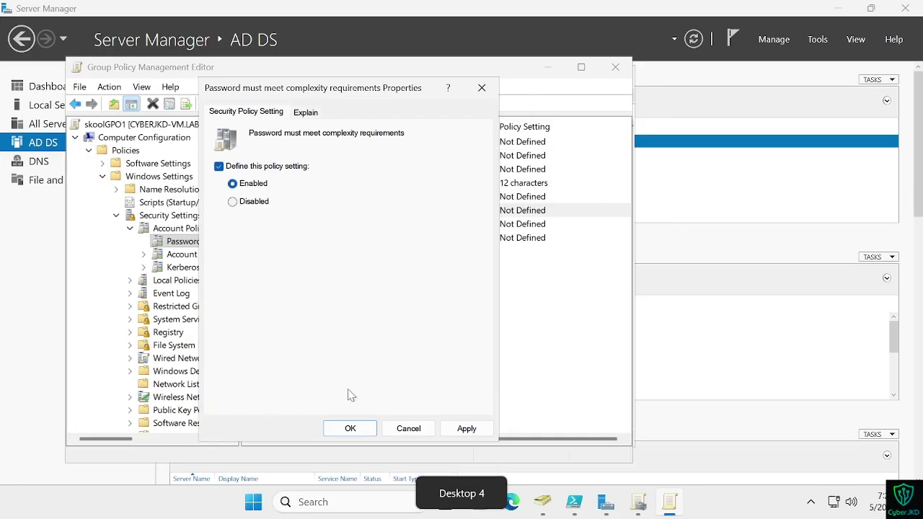
pyautogui.click(467, 430)
pyautogui.click(345, 427)
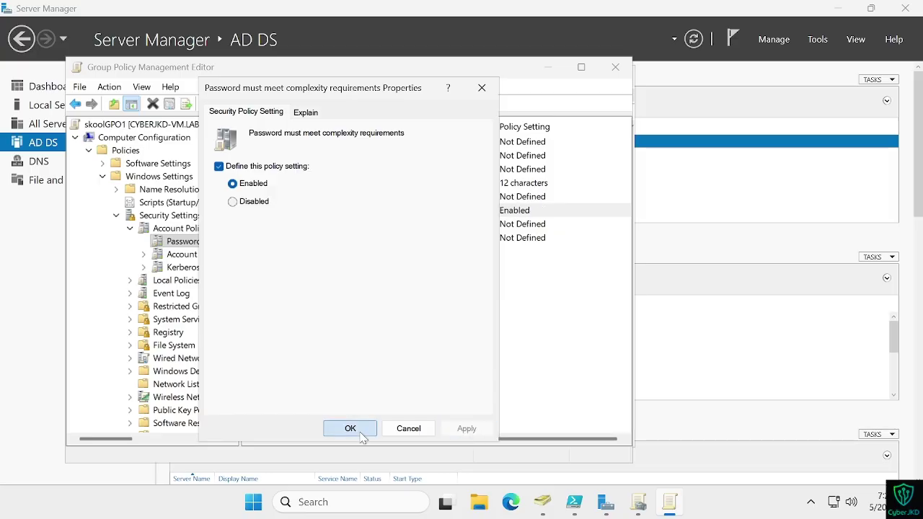
pyautogui.press('ctrl+super+Left')
pyautogui.click(16, 466)
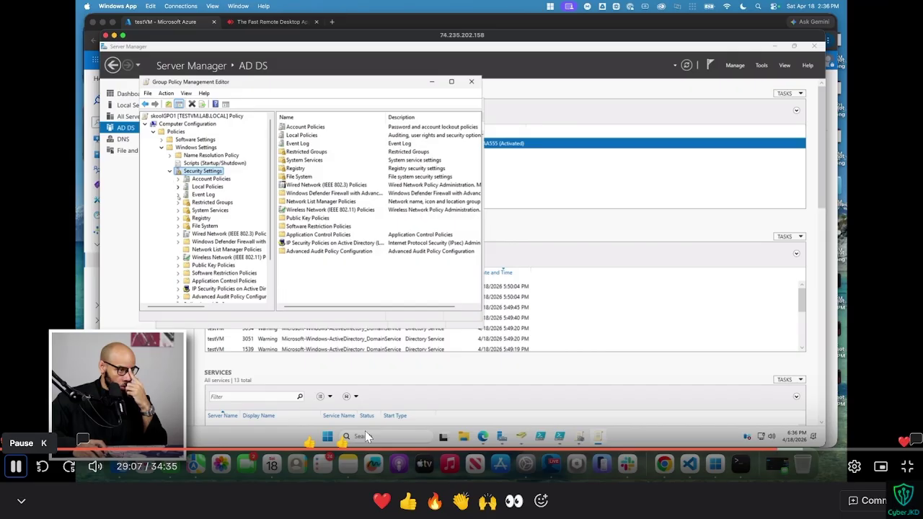
# Step: Collapse Account Policies and expand Local Policies to reveal Security Options
pyautogui.click(364, 433)
pyautogui.press('ctrl+super+Right')
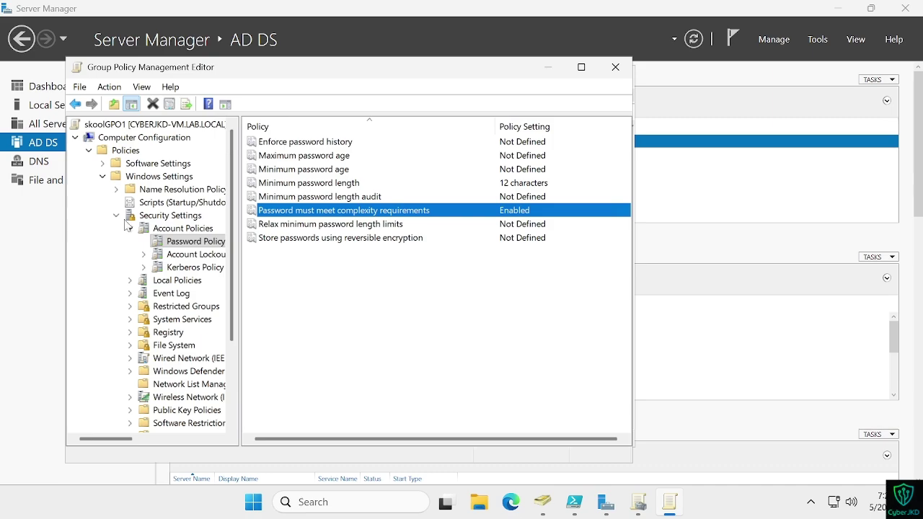
pyautogui.click(130, 229)
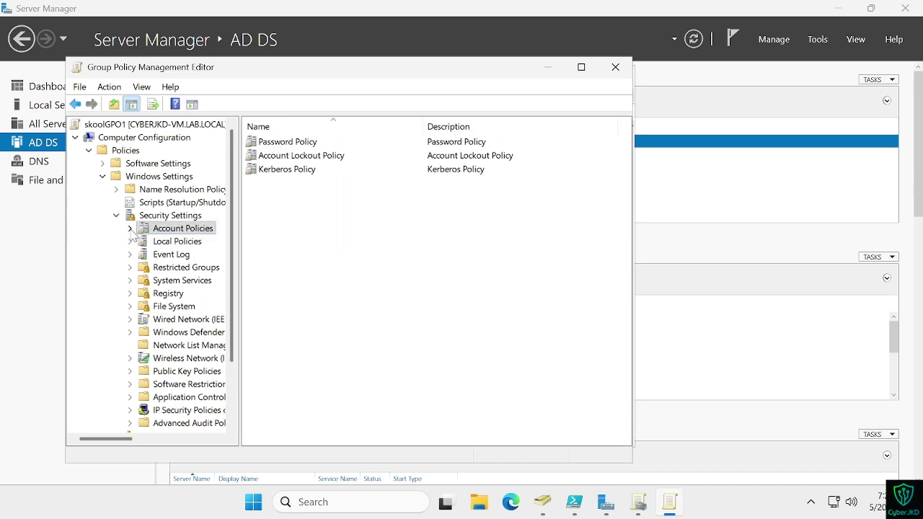
pyautogui.press('ctrl+super+Left')
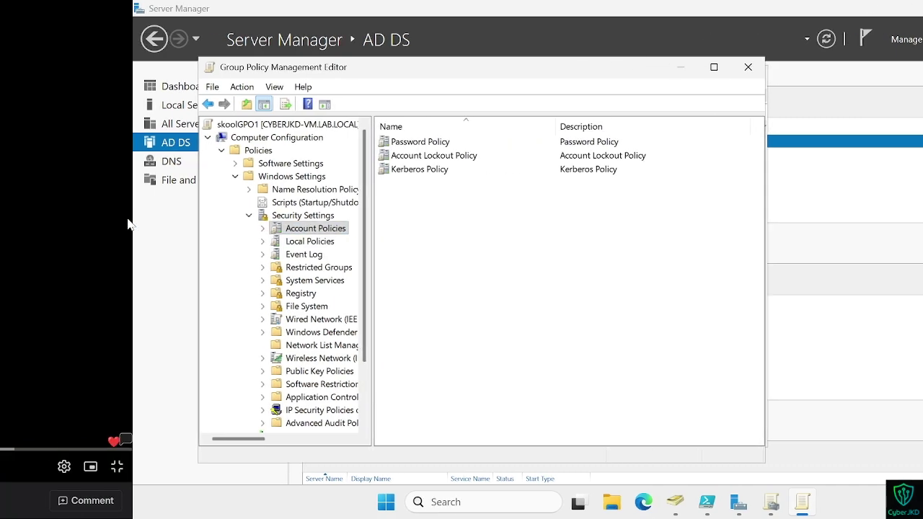
pyautogui.press('ctrl+super+Right')
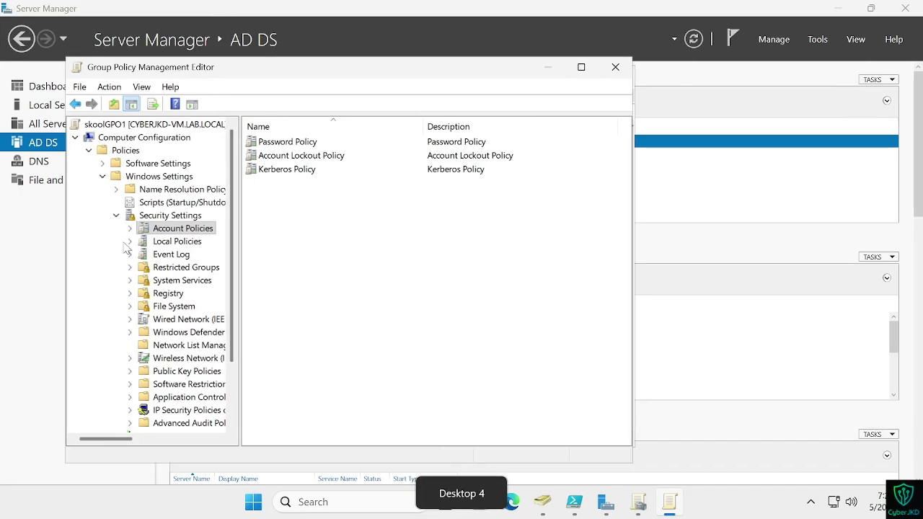
pyautogui.click(130, 242)
# Step: Scroll the Security Options list to the Interactive logon entries
pyautogui.press('ctrl+super+Left')
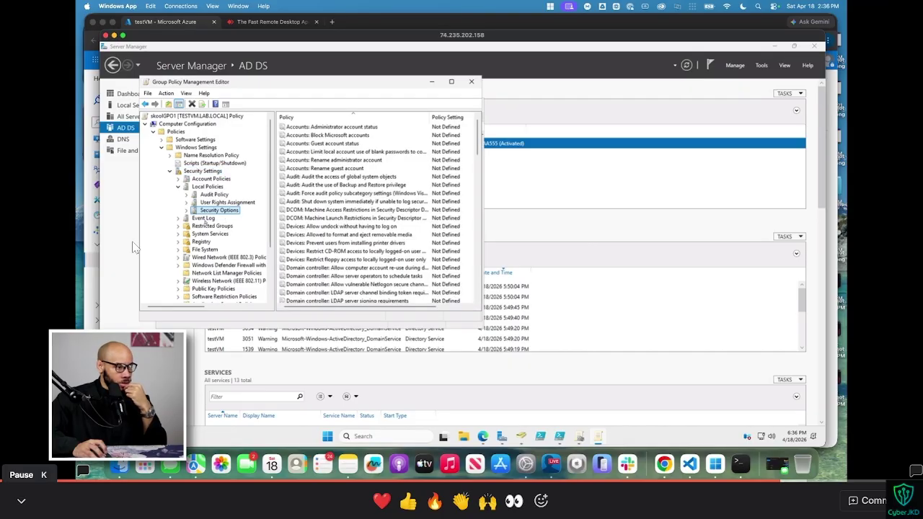
pyautogui.press('ctrl+super+Right')
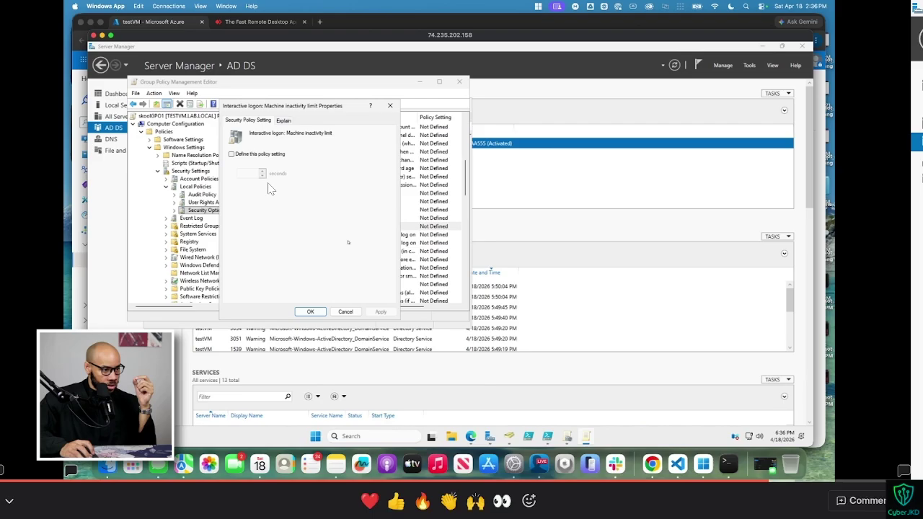
pyautogui.press('ctrl+super+Left')
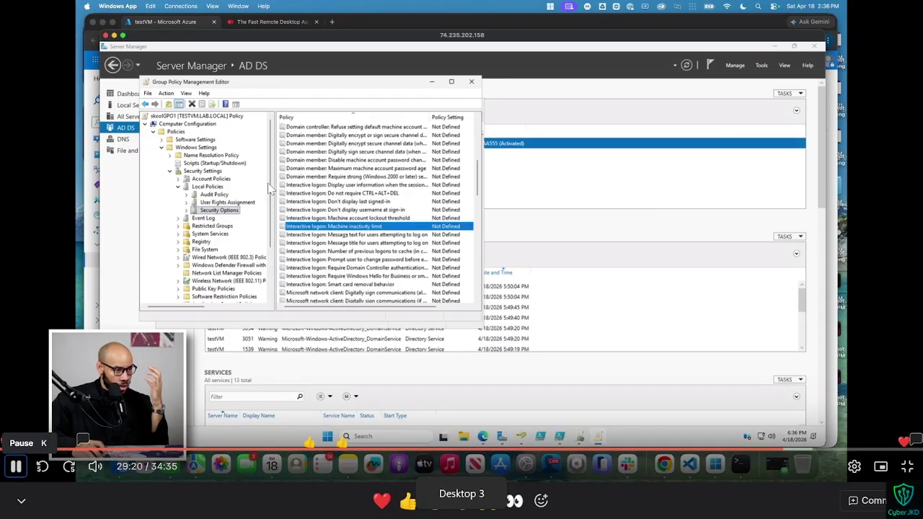
pyautogui.press('ctrl+super+Right')
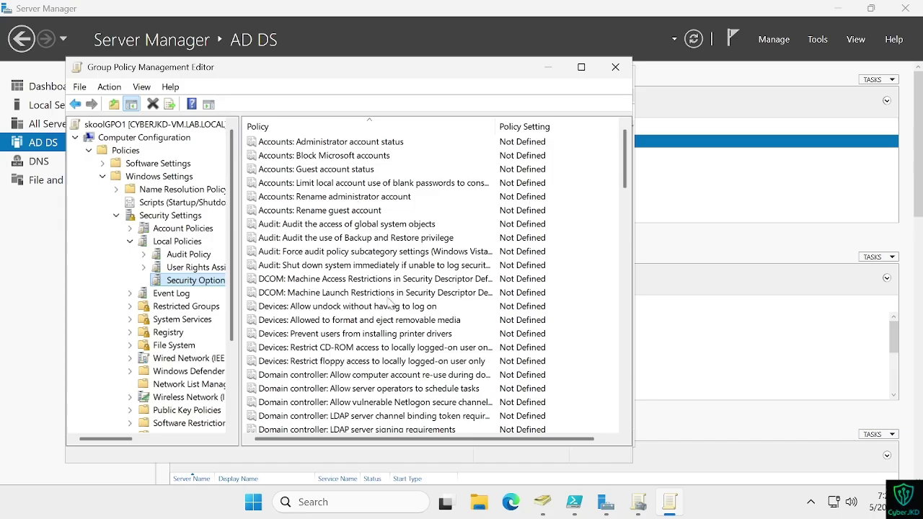
pyautogui.scroll(-1, 584, 178)
pyautogui.moveTo(627, 186); pyautogui.dragTo(614, 284)
pyautogui.scroll(-15, 429, 243)
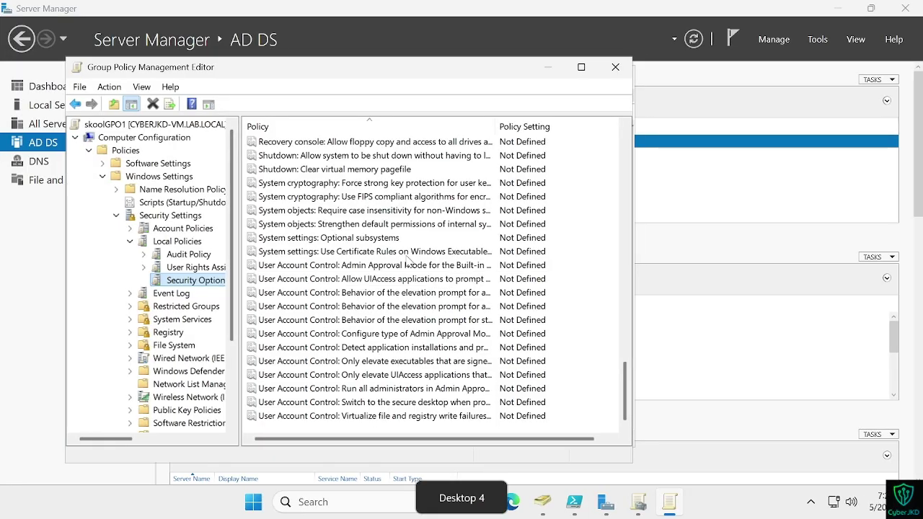
pyautogui.scroll(4, 410, 260)
pyautogui.scroll(2, 408, 260)
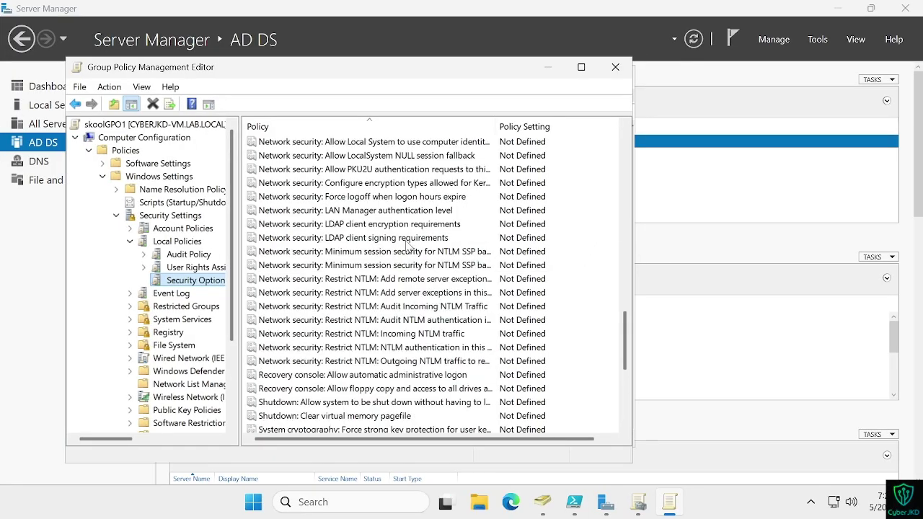
pyautogui.scroll(15, 409, 246)
pyautogui.scroll(10, 409, 246)
pyautogui.scroll(-9, 409, 245)
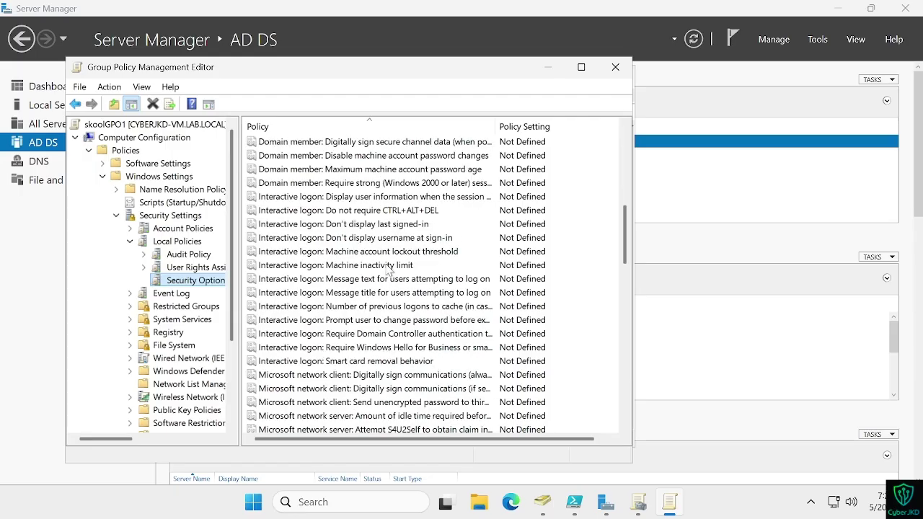
# Step: Define Interactive logon: Machine inactivity limit as 9000 seconds and apply it
pyautogui.click(387, 268)
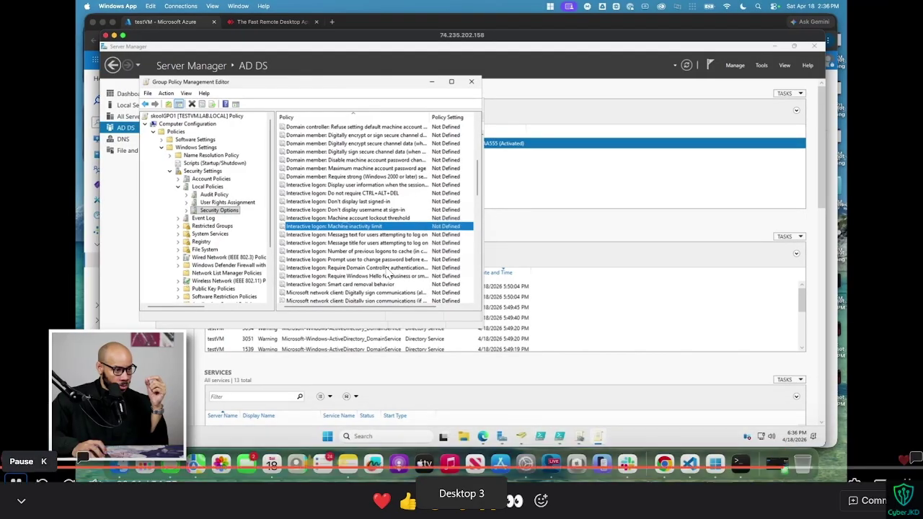
pyautogui.rightClick(356, 228)
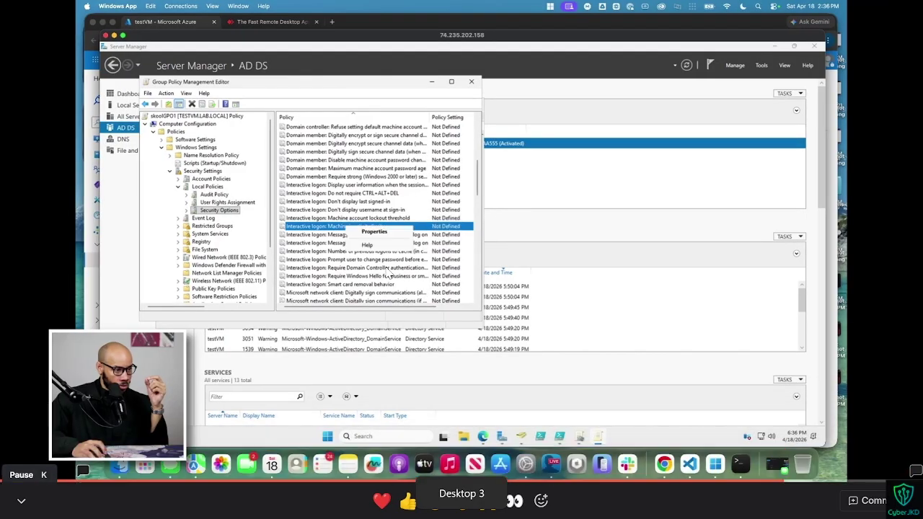
pyautogui.hotkey('ctrl', 'Right')
pyautogui.rightClick(416, 269)
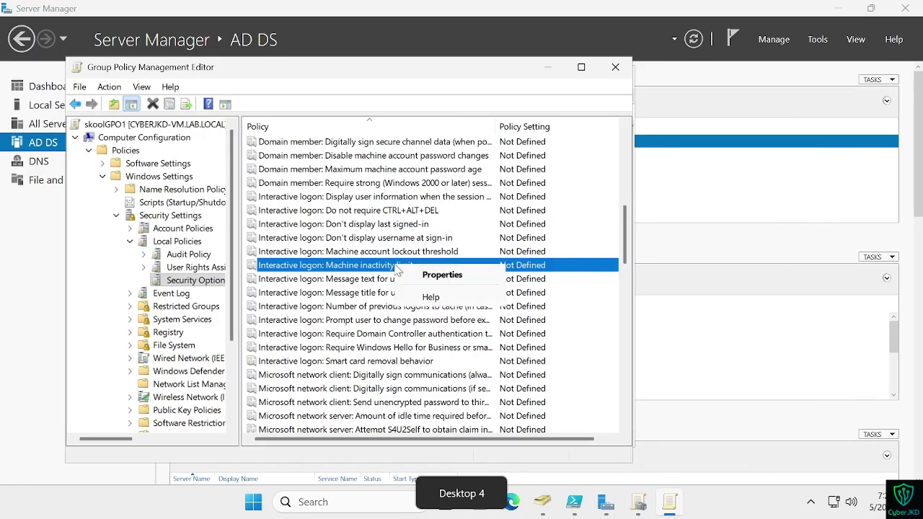
pyautogui.click(436, 275)
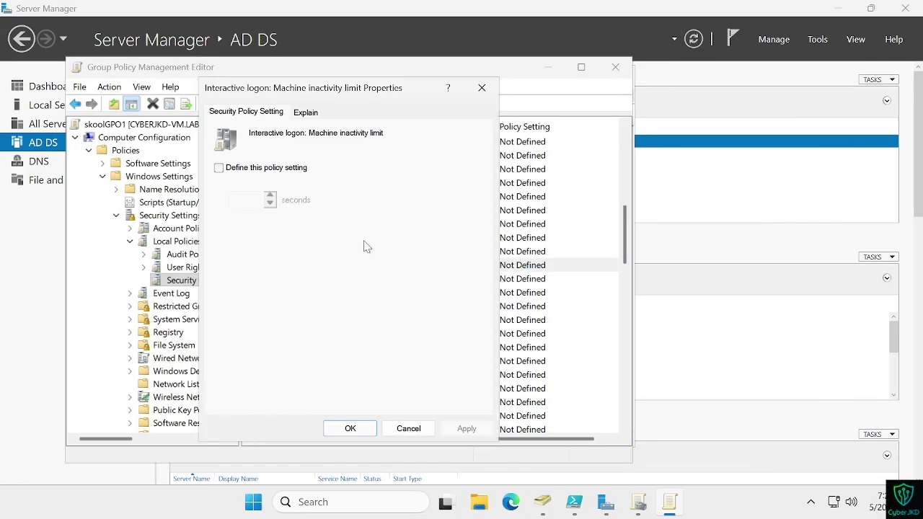
pyautogui.click(227, 171)
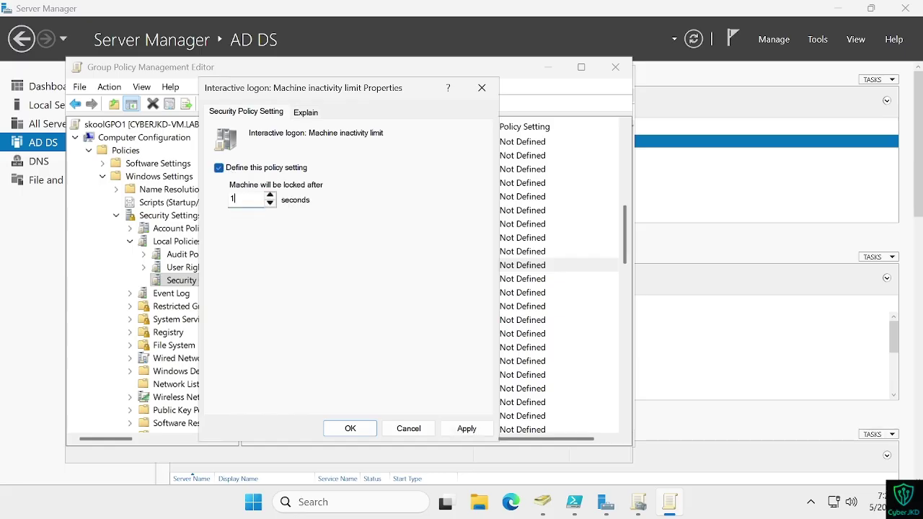
pyautogui.press('BackSpace')
pyautogui.write('9000')
pyautogui.click(453, 430)
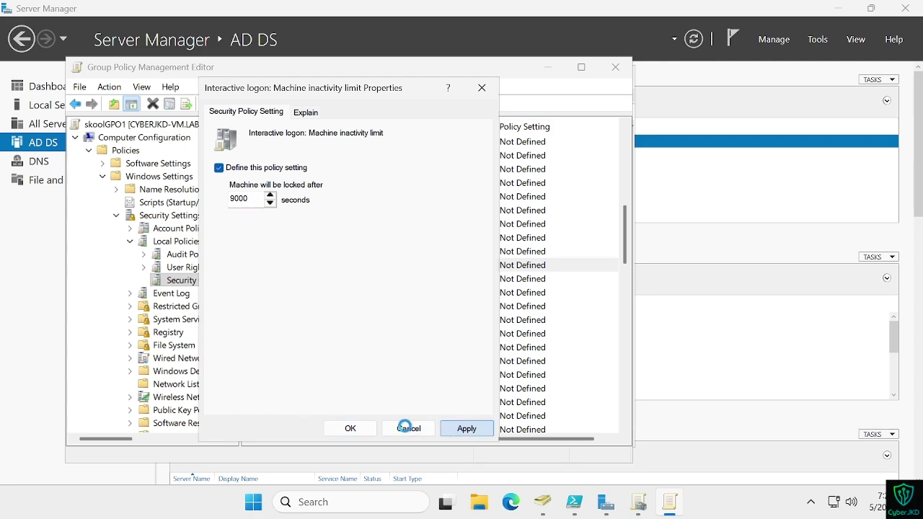
pyautogui.click(350, 429)
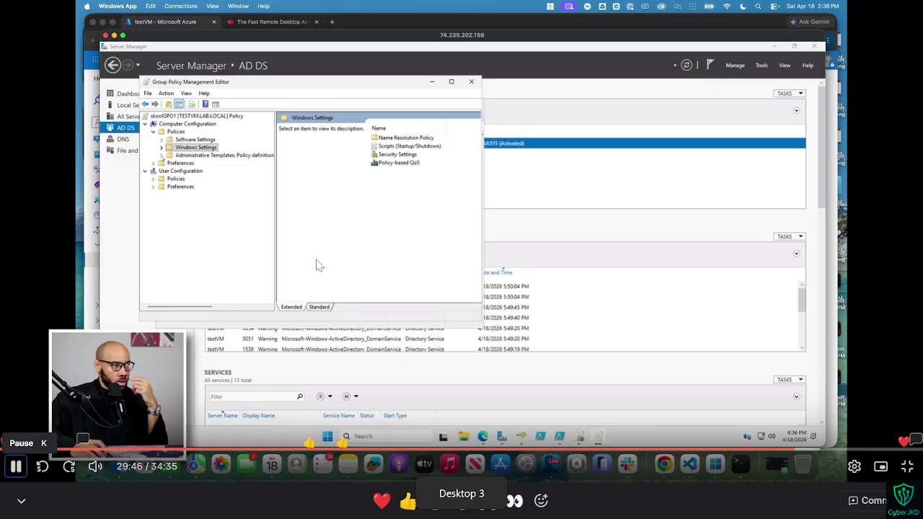
# Step: Navigate to Administrative Templates > System > Removable Storage Access
pyautogui.hotkey('ctrl', 'Right')
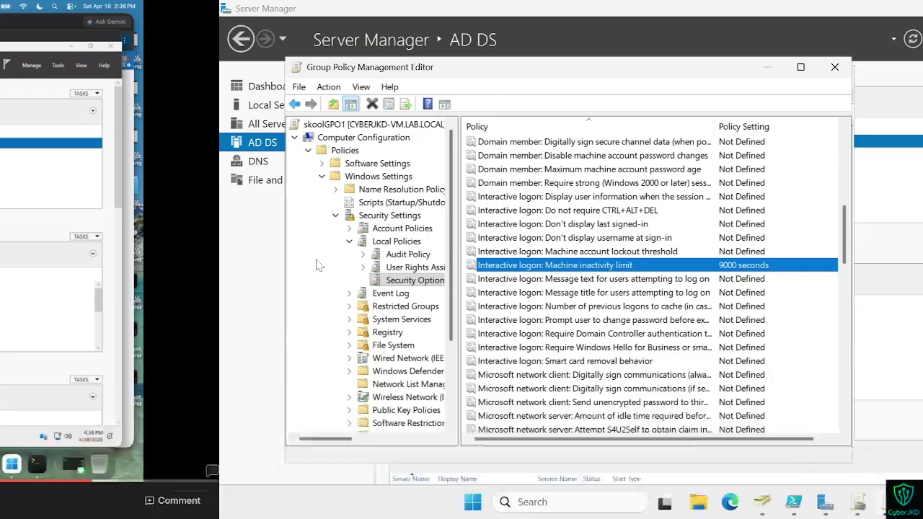
pyautogui.click(103, 177)
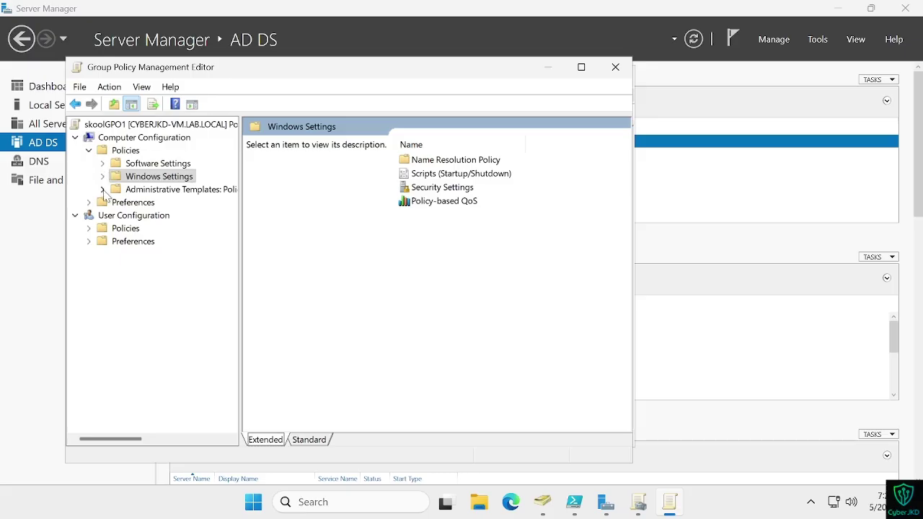
pyautogui.click(103, 190)
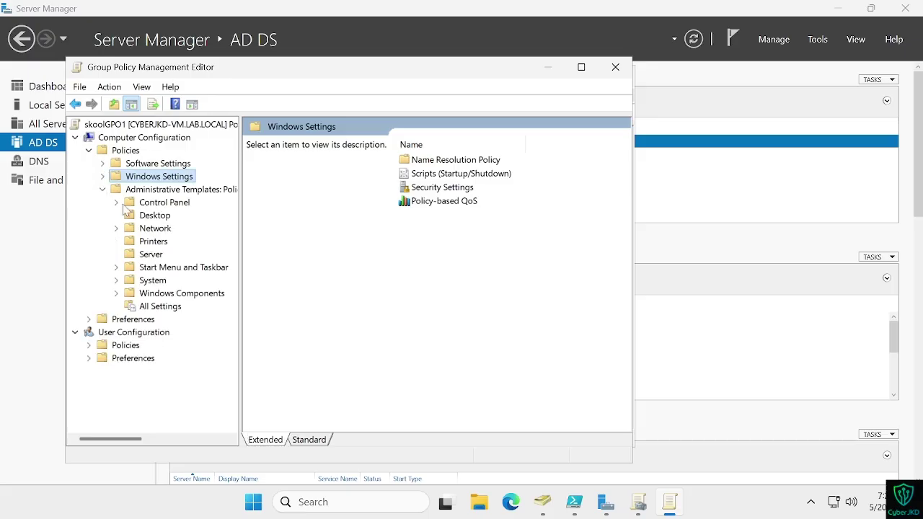
pyautogui.click(117, 281)
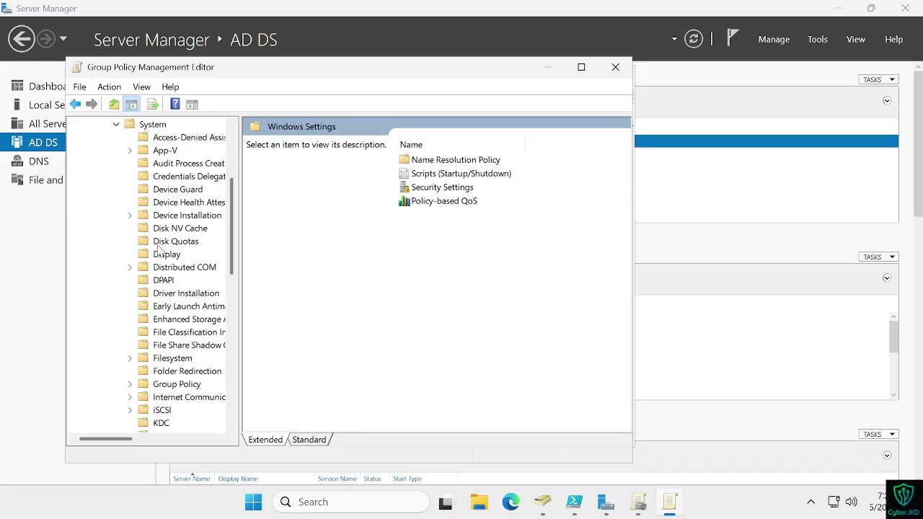
pyautogui.scroll(-1, 164, 298)
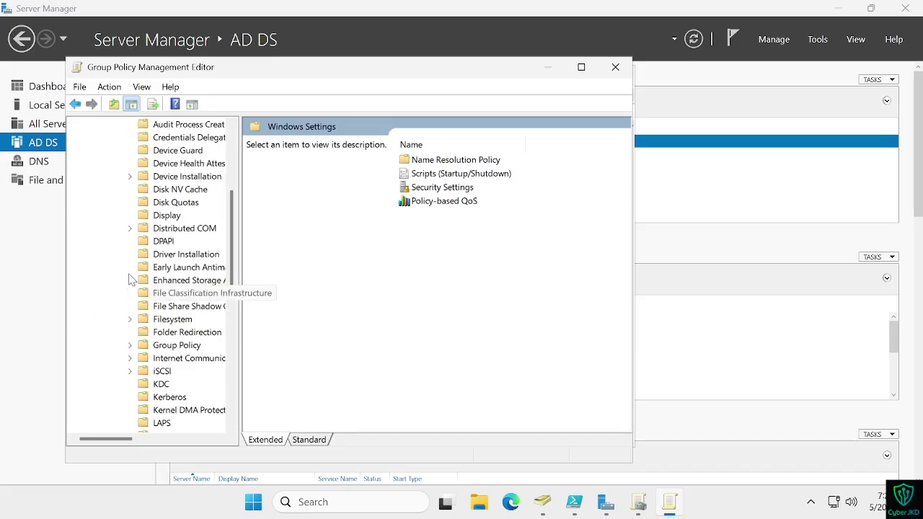
pyautogui.scroll(-1, 171, 359)
pyautogui.scroll(-6, 170, 358)
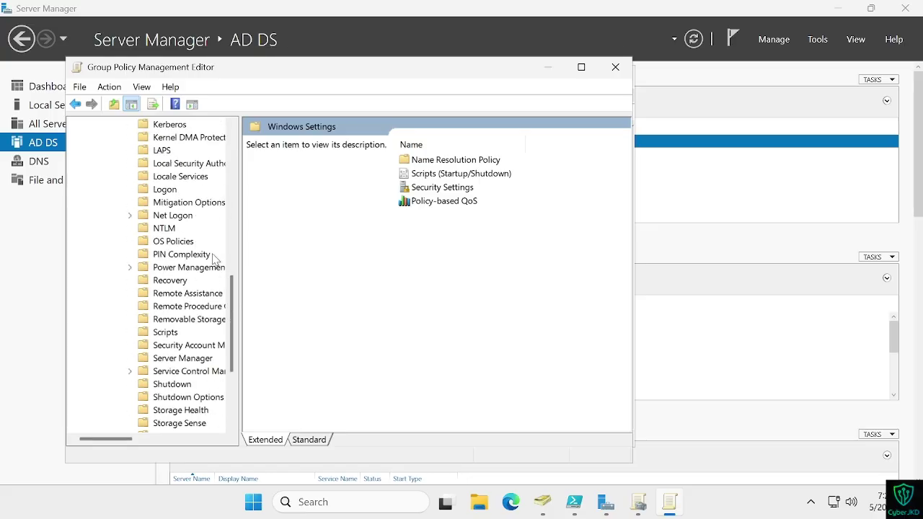
pyautogui.press('ctrl+super+Left')
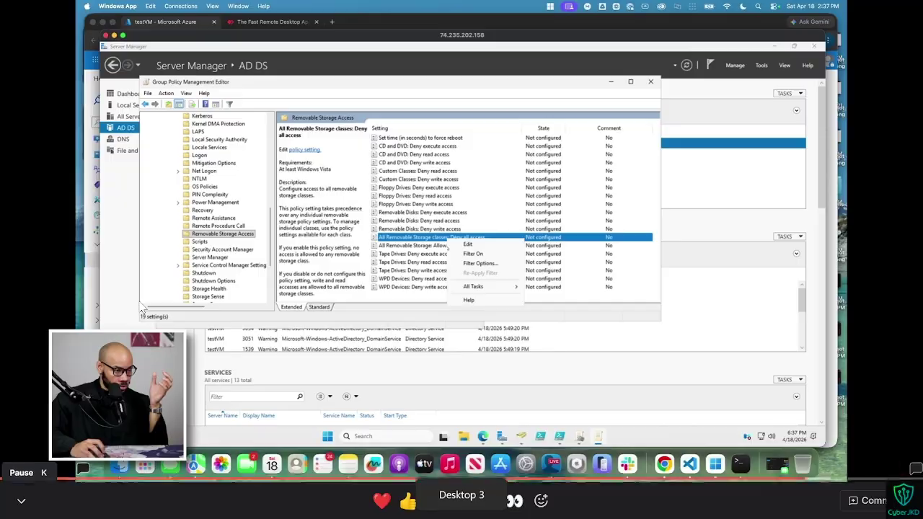
pyautogui.press('ctrl+super+Right')
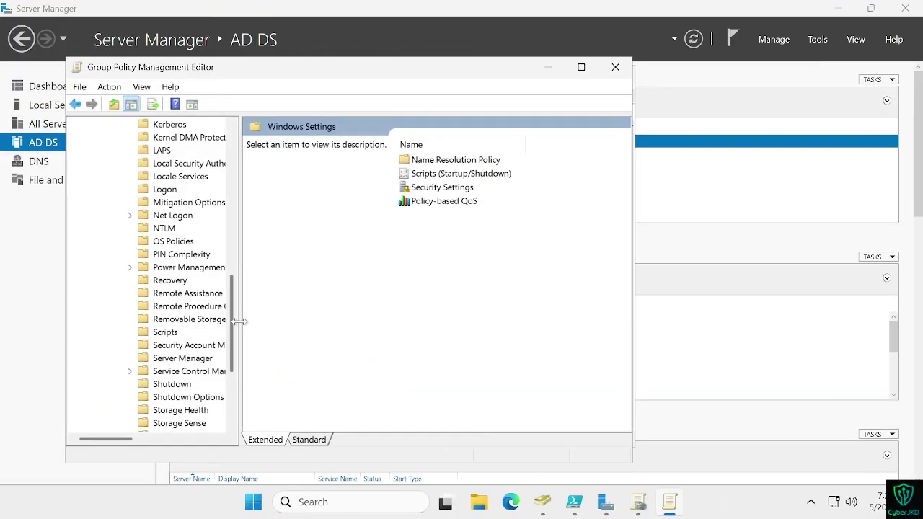
pyautogui.moveTo(271, 319); pyautogui.dragTo(274, 320)
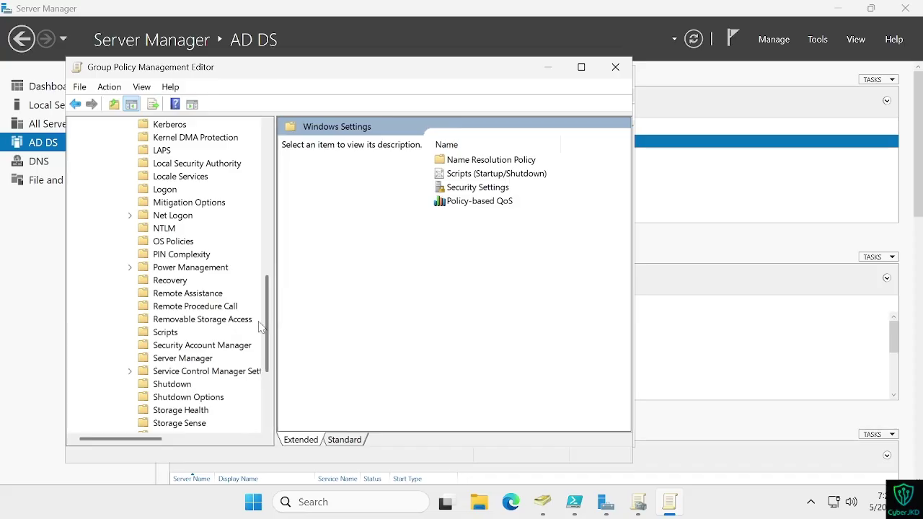
pyautogui.click(221, 322)
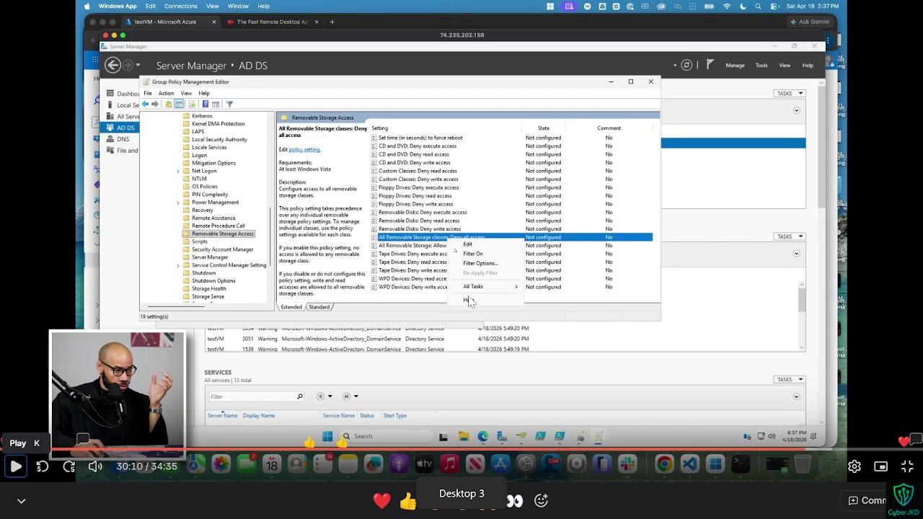
# Step: Widen the editor to reveal the State column and locate 'All Removable Storage classes: Deny all access'
pyautogui.press('k')
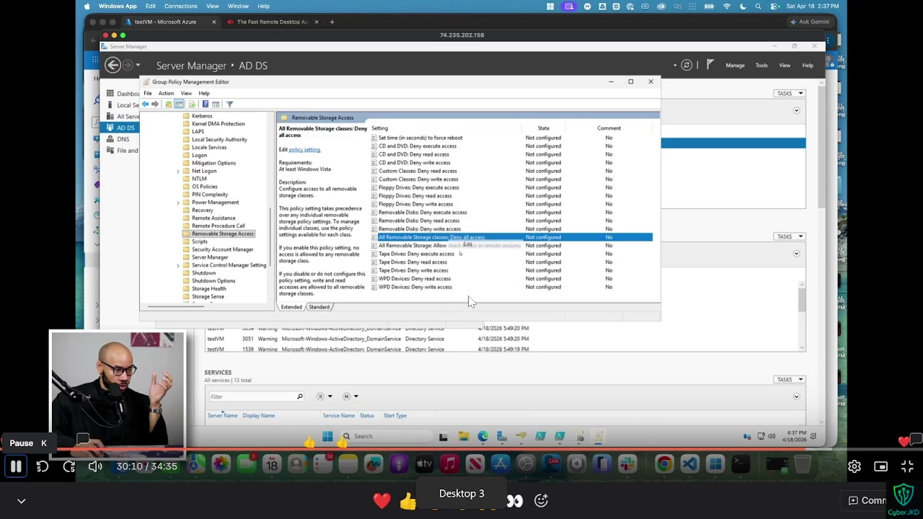
pyautogui.press('Left')
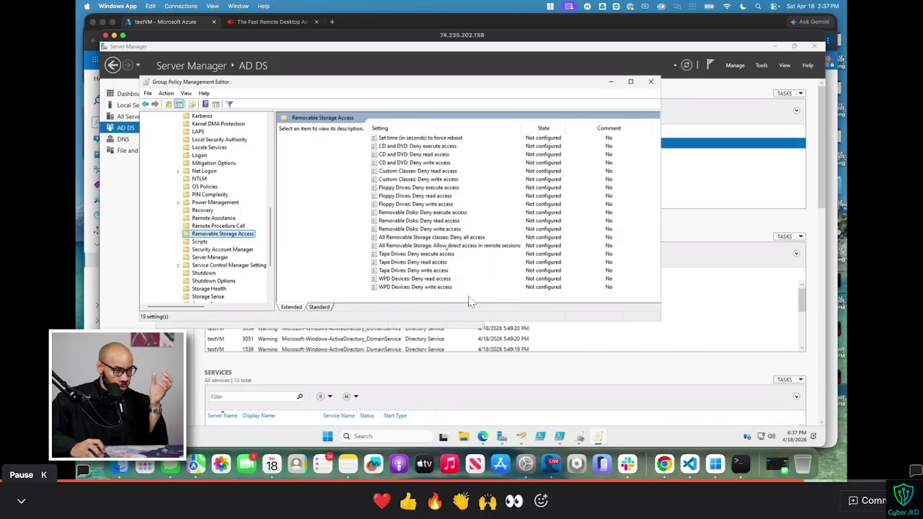
pyautogui.press('k')
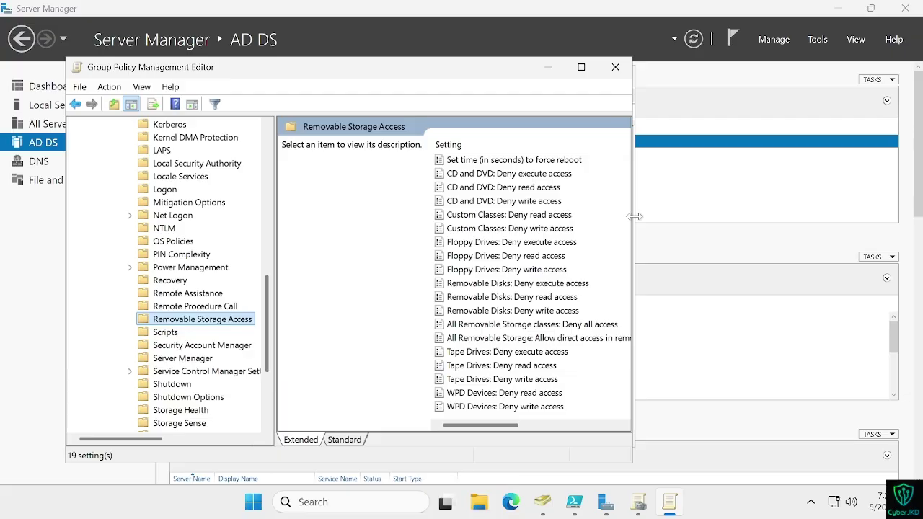
pyautogui.moveTo(632, 222); pyautogui.dragTo(743, 222)
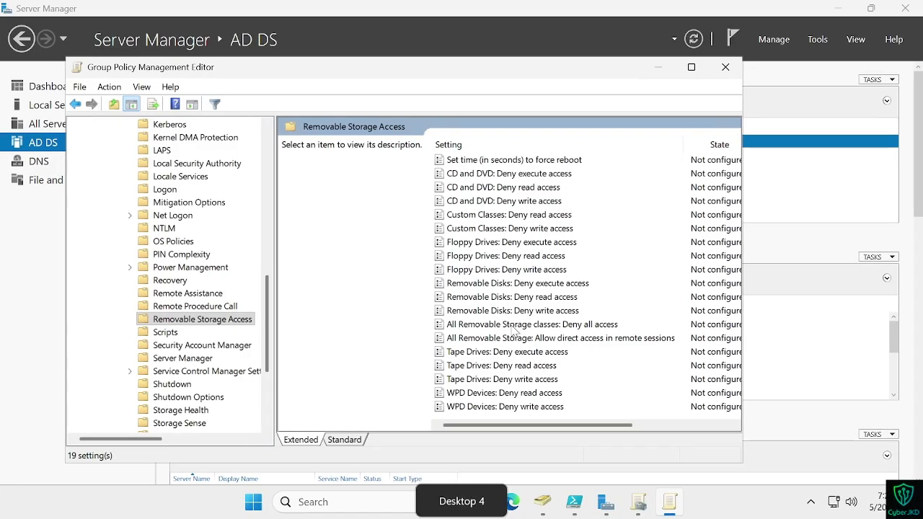
pyautogui.click(514, 330)
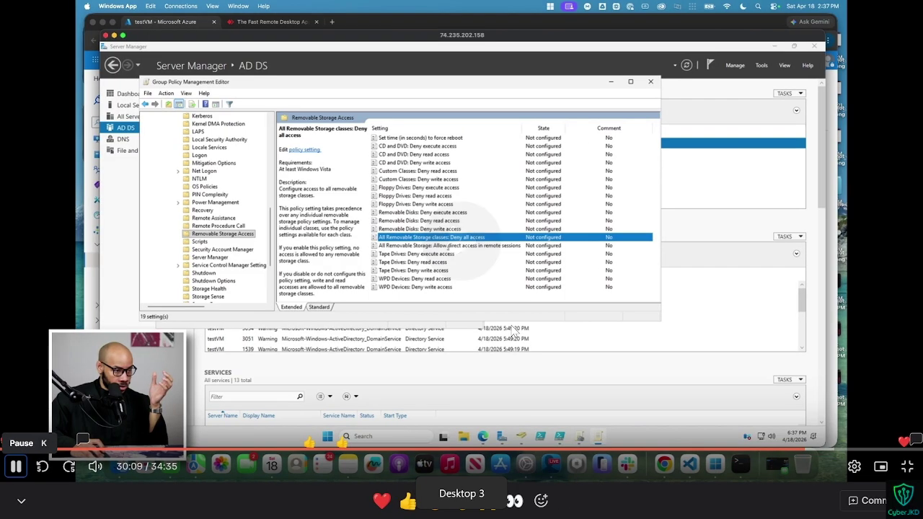
pyautogui.rightClick(584, 328)
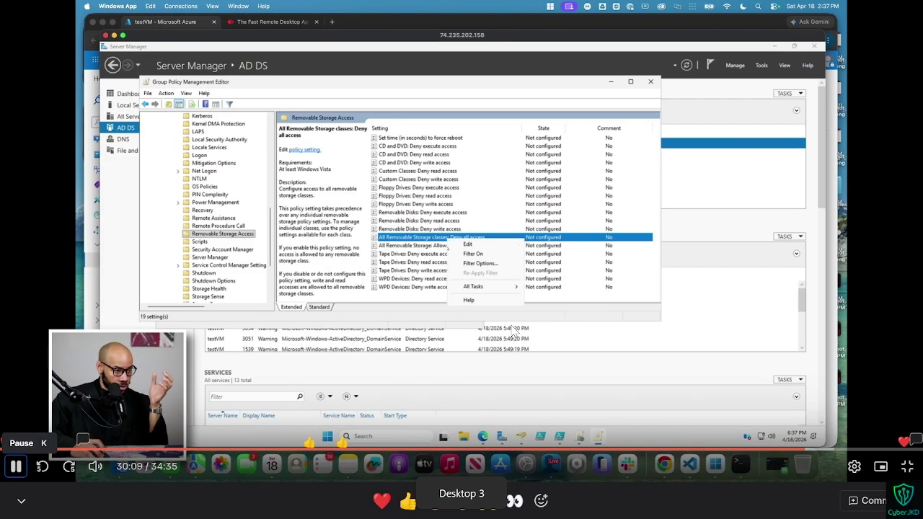
pyautogui.press('Down')
pyautogui.press('Return')
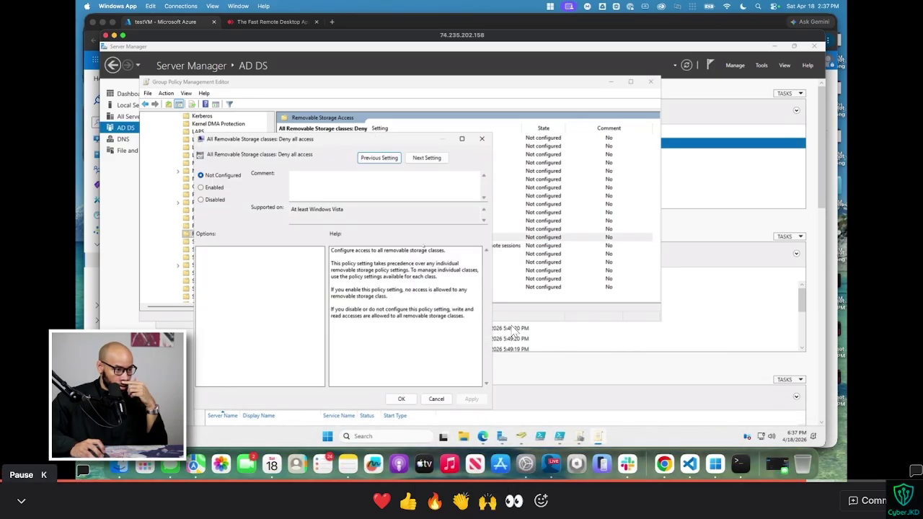
pyautogui.click(16, 466)
pyautogui.press('ctrl+super+Right')
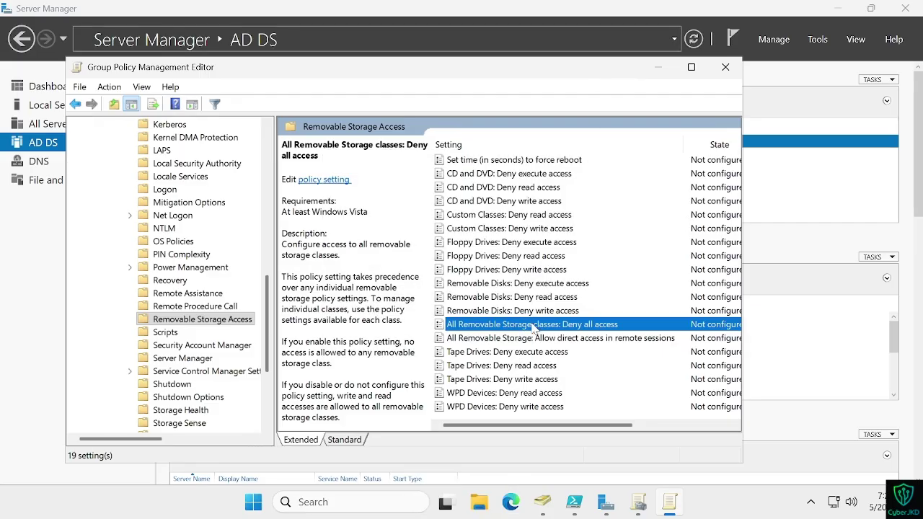
# Step: Set 'All Removable Storage classes: Deny all access' to Enabled and apply it
pyautogui.rightClick(533, 327)
pyautogui.click(553, 332)
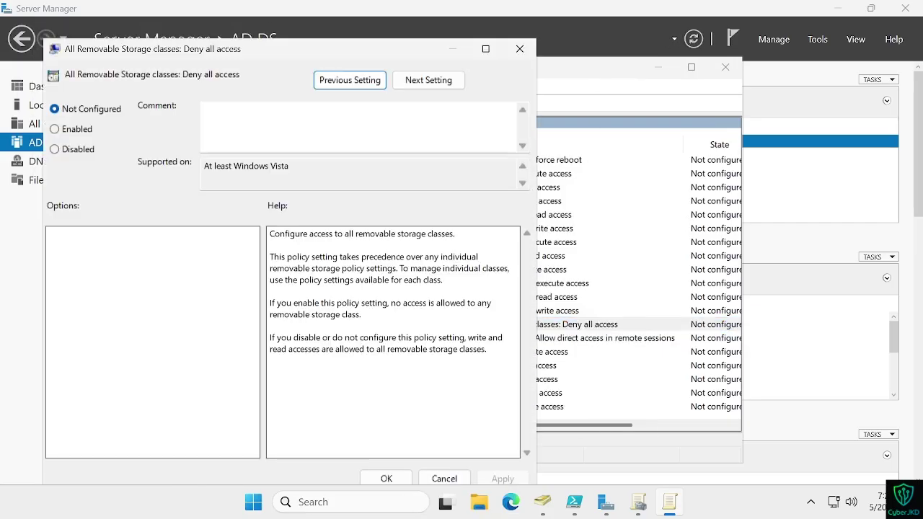
pyautogui.click(77, 130)
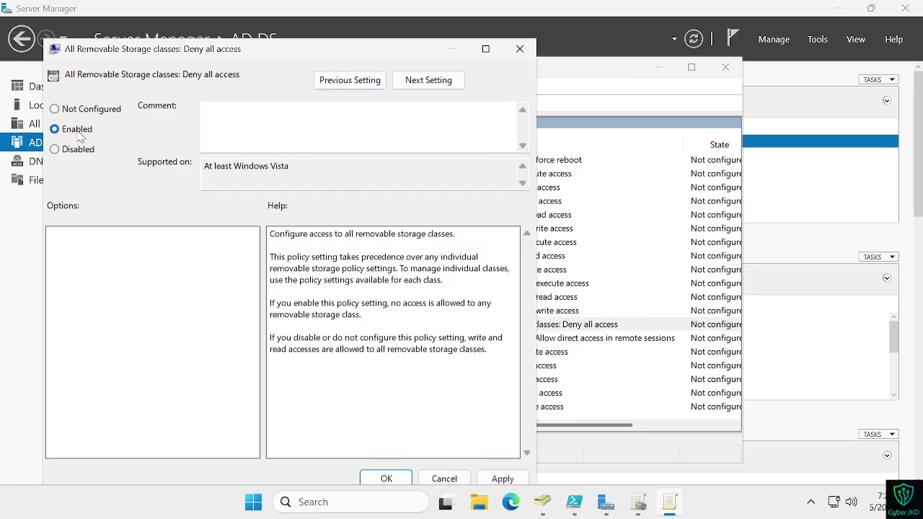
pyautogui.press('ctrl+super+Left')
pyautogui.press('space')
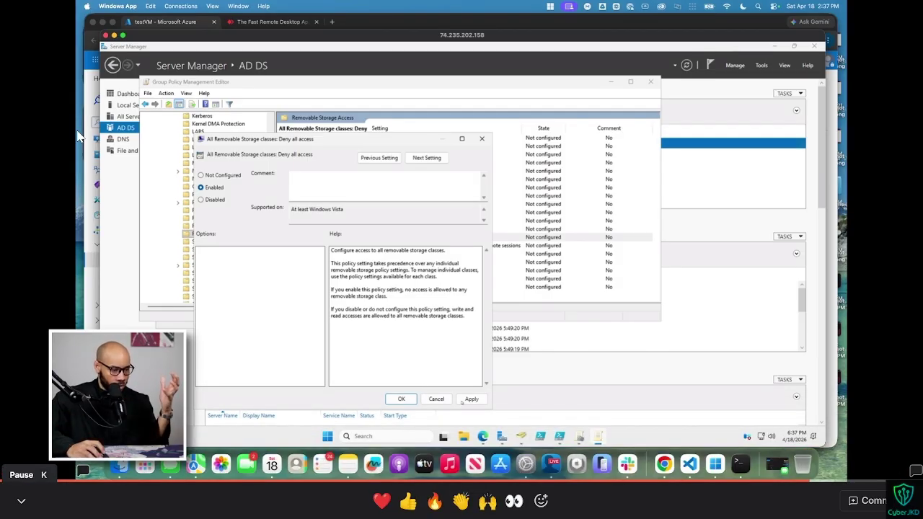
pyautogui.press('space')
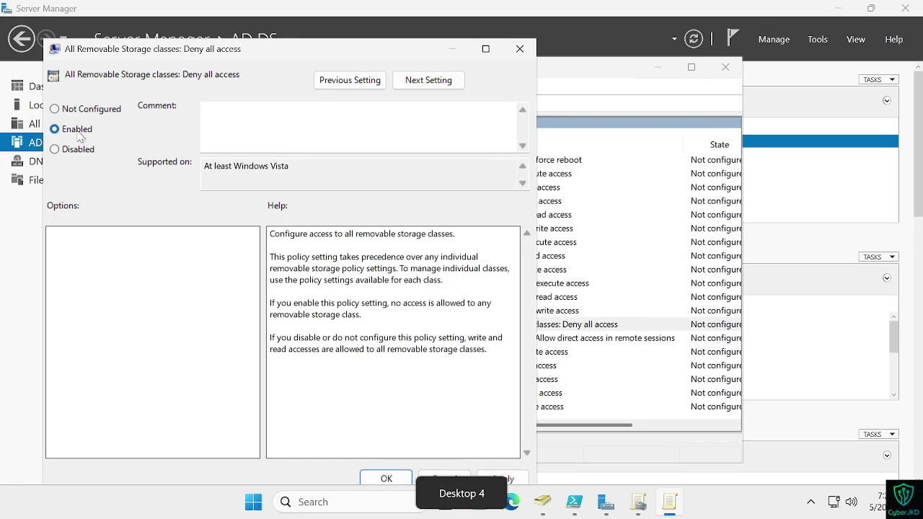
pyautogui.click(505, 479)
pyautogui.click(386, 478)
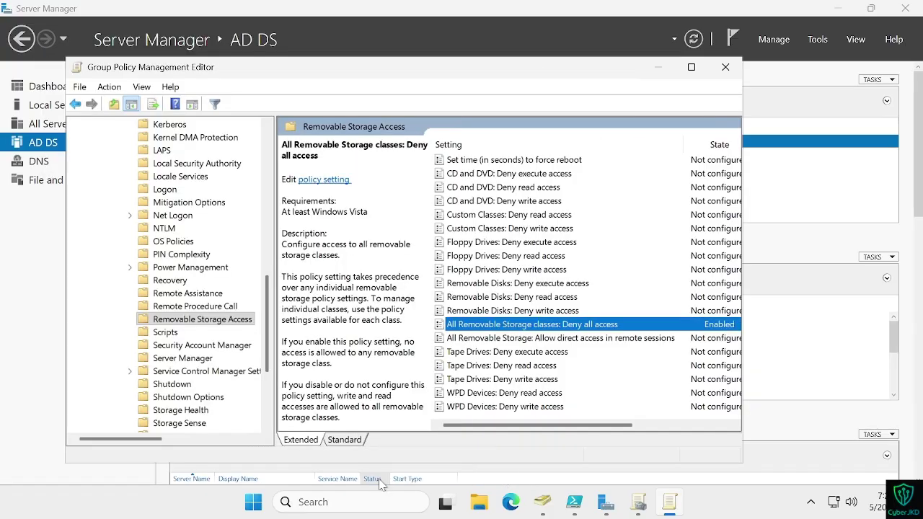
# Step: Scroll the console tree to the top and collapse Administrative Templates
pyautogui.press('k')
pyautogui.press('k')
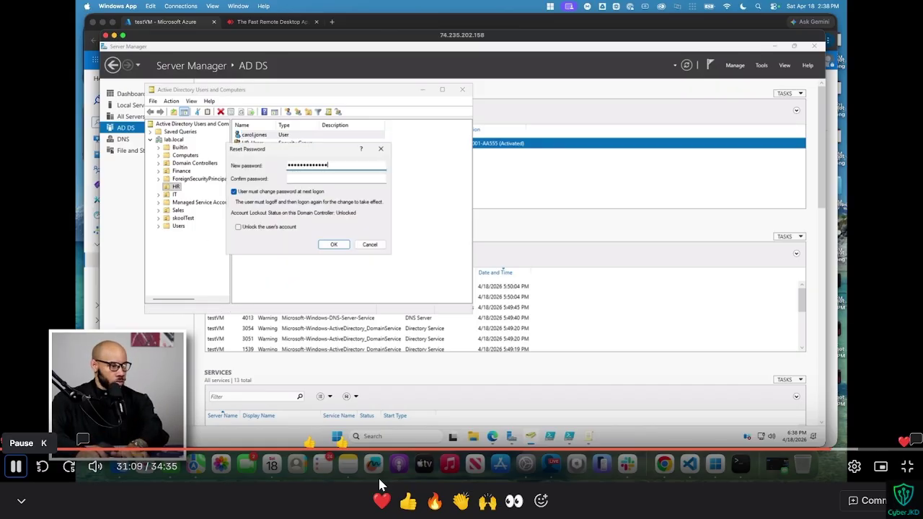
pyautogui.press('Left')
pyautogui.press('Left')
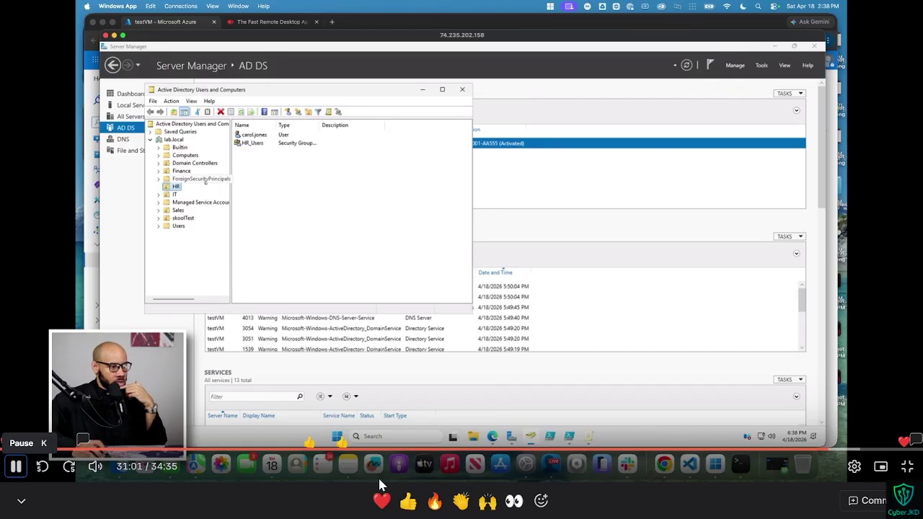
pyautogui.press('k')
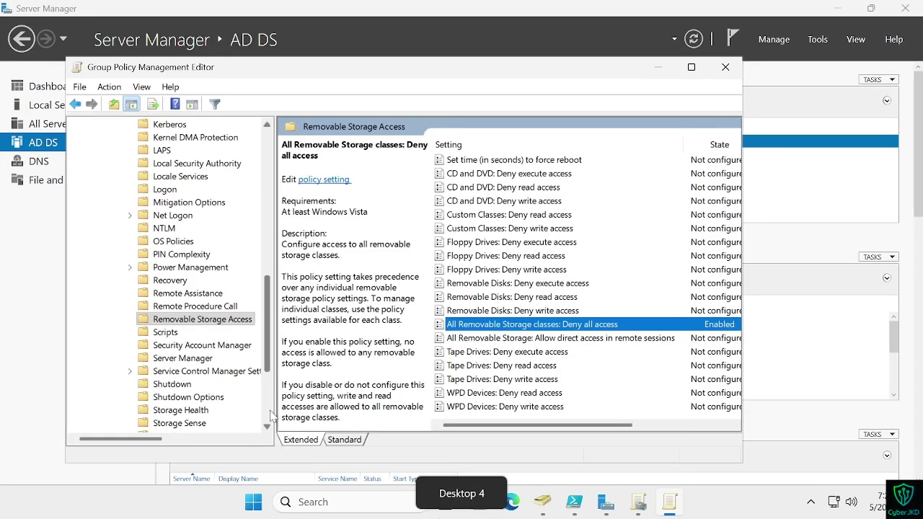
pyautogui.scroll(3, 144, 229)
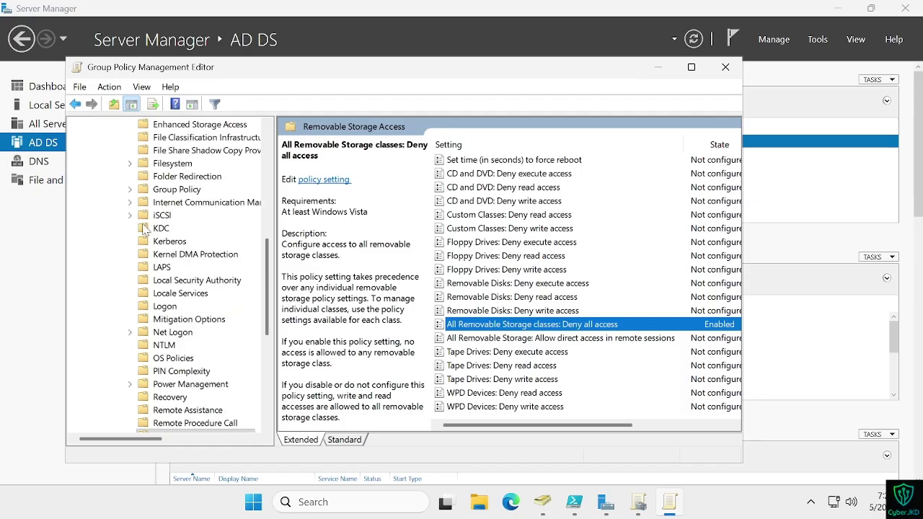
pyautogui.scroll(10, 144, 229)
pyautogui.click(102, 188)
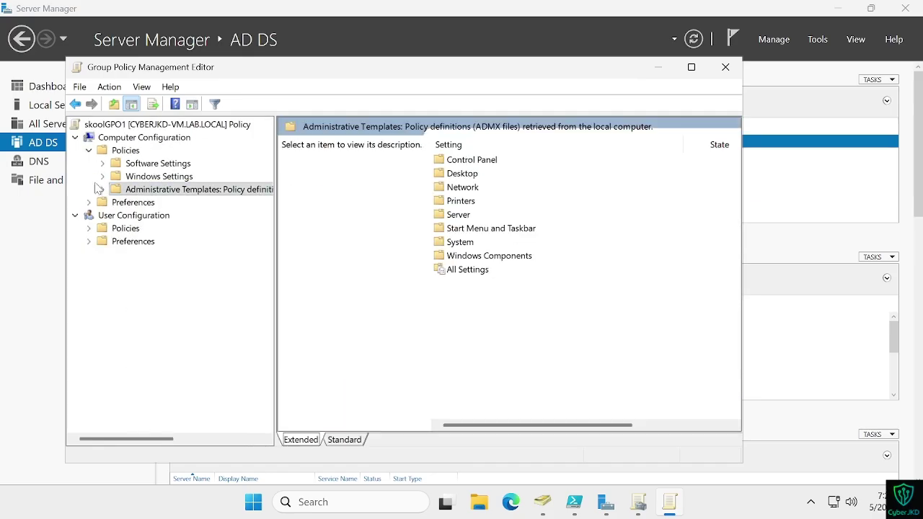
# Step: Bring the Active Directory Users and Computers window forward
pyautogui.hotkey('ctrl', 'Left')
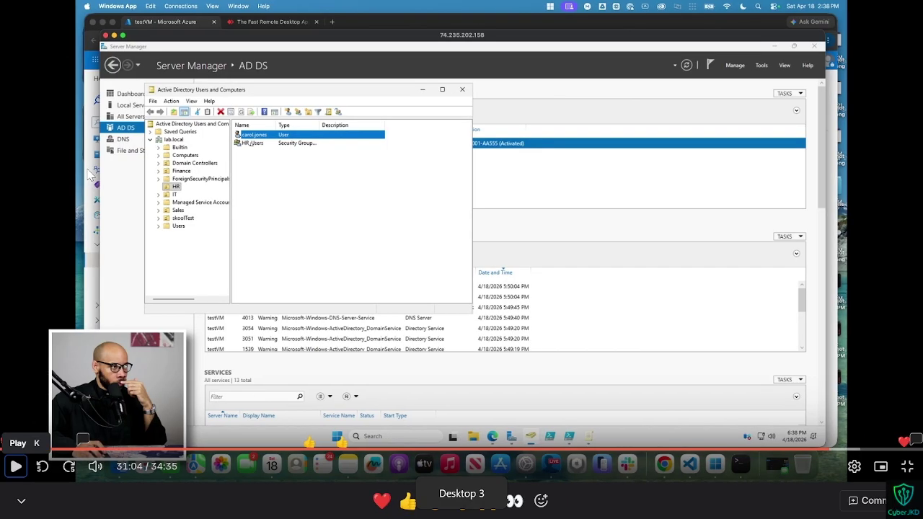
pyautogui.hotkey('ctrl', 'Right')
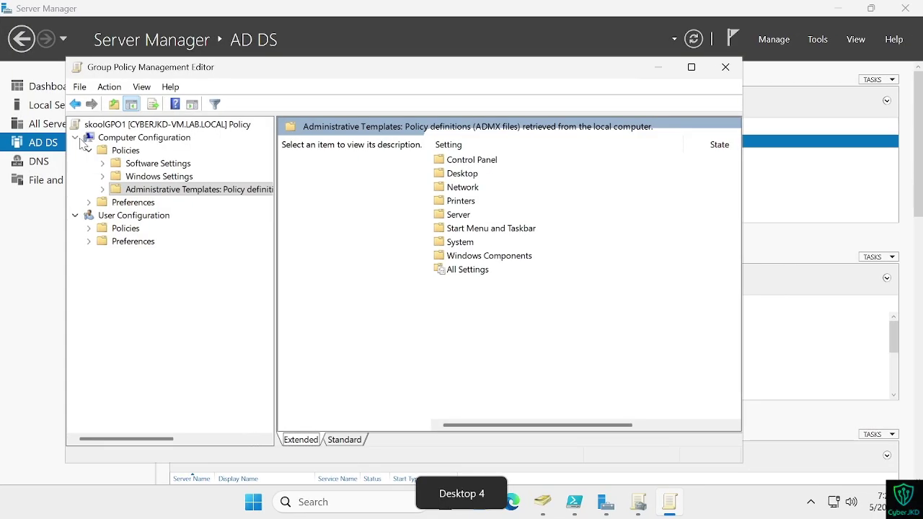
pyautogui.hotkey('ctrl', 'Left')
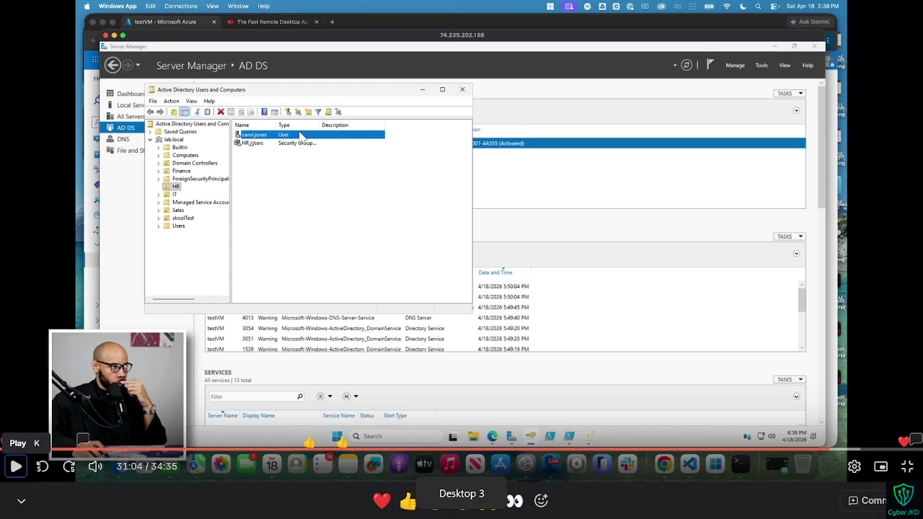
pyautogui.hotkey('ctrl', 'Right')
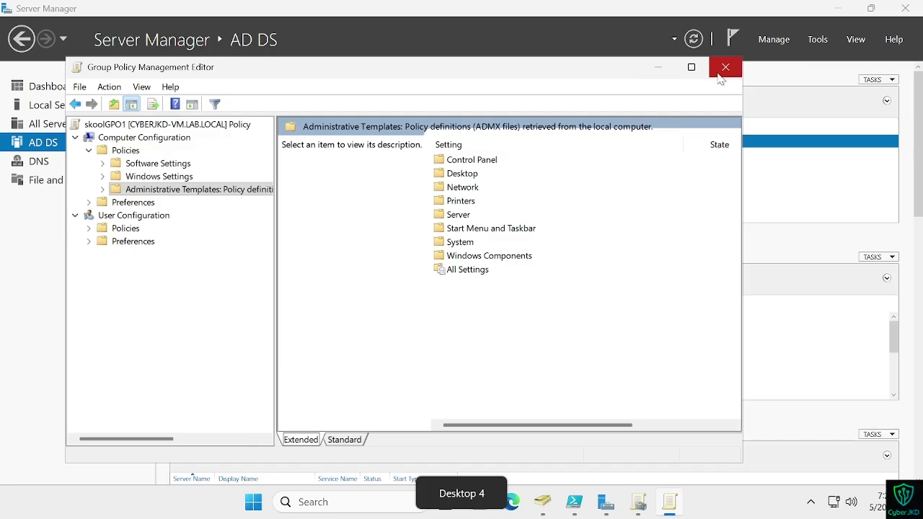
pyautogui.click(535, 511)
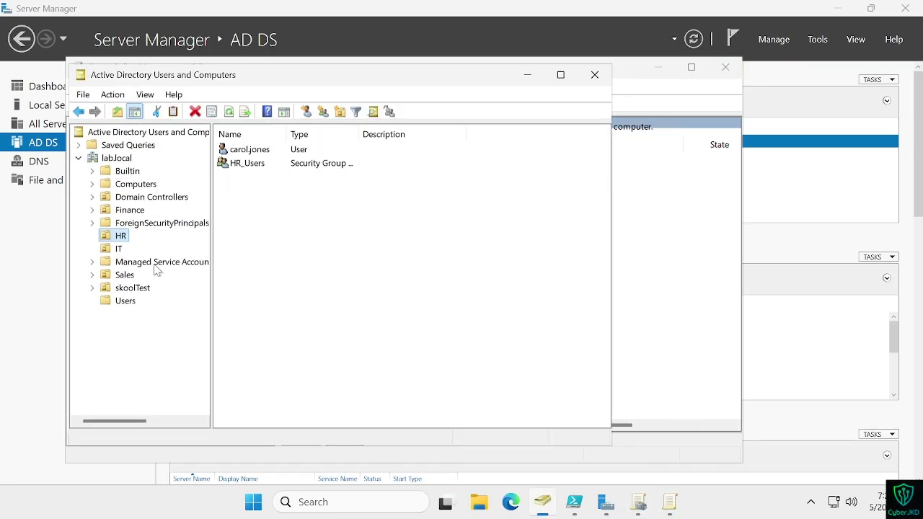
# Step: Open the HR user's properties and close them without changes
pyautogui.doubleClick(249, 149)
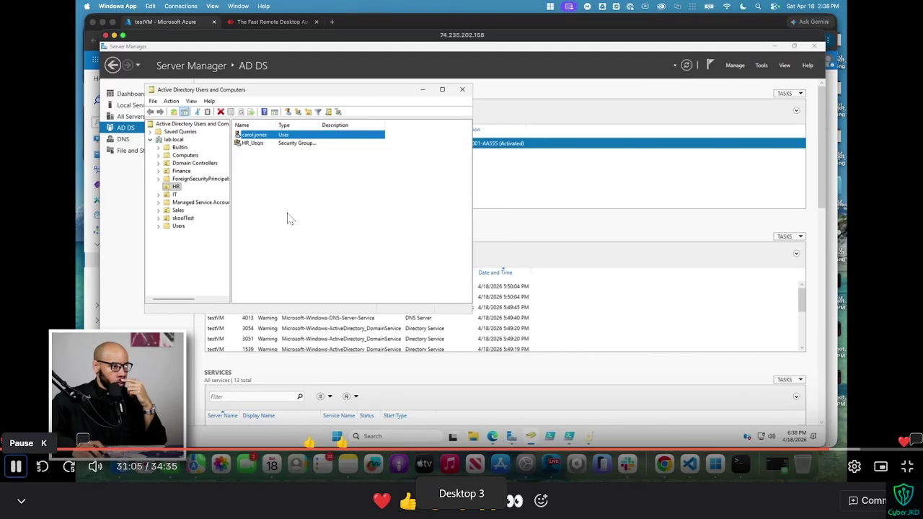
pyautogui.hotkey('shift', 'F10')
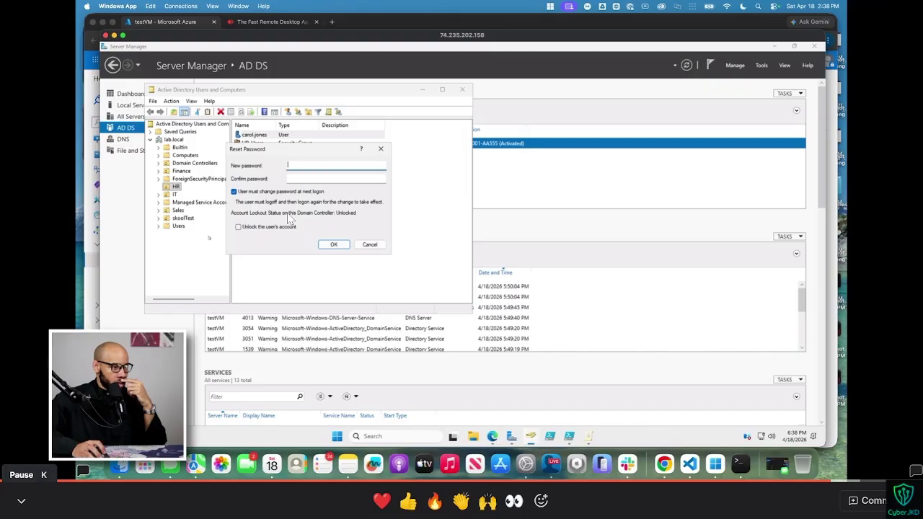
pyautogui.press('space')
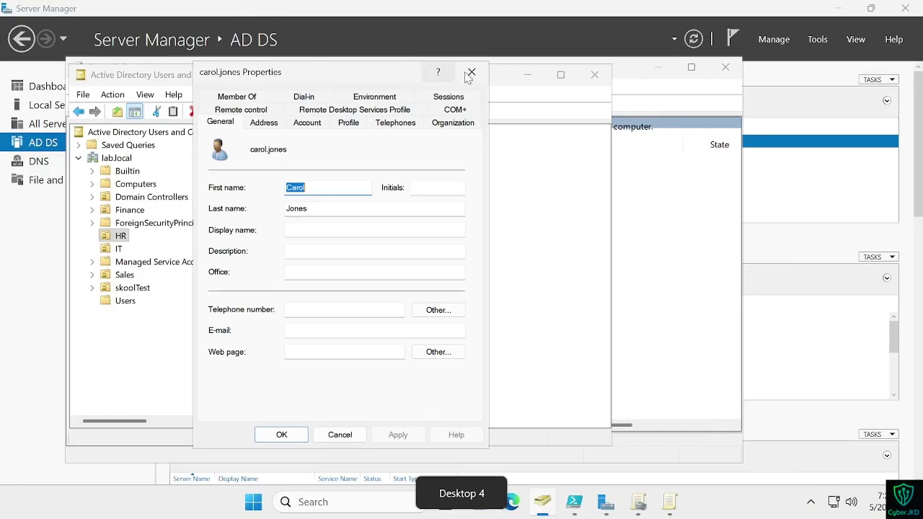
pyautogui.click(472, 70)
# Step: Reset the HR user's password, entering and confirming the new password
pyautogui.rightClick(285, 153)
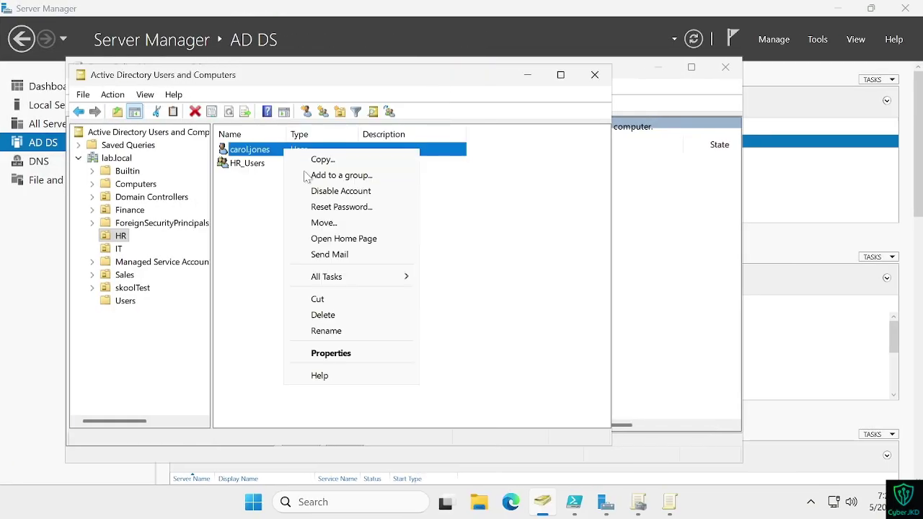
pyautogui.click(333, 206)
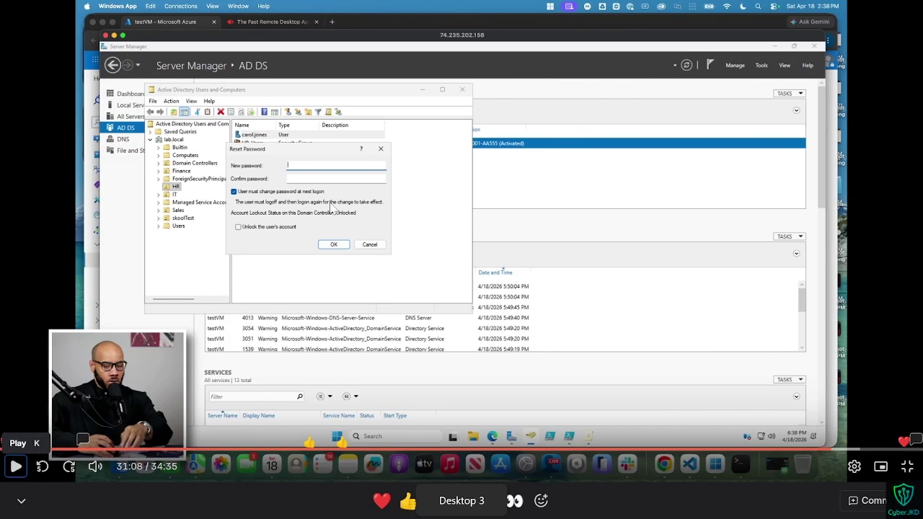
pyautogui.press('space')
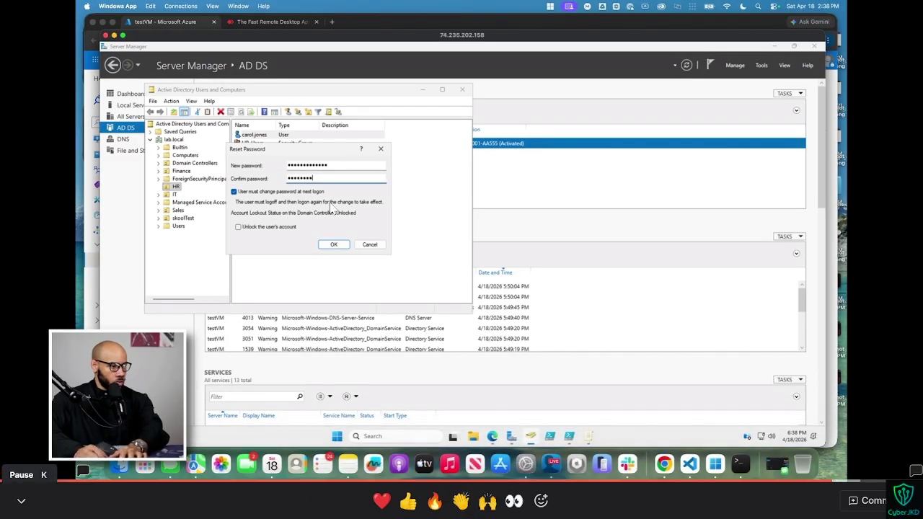
pyautogui.press('space')
pyautogui.press('space')
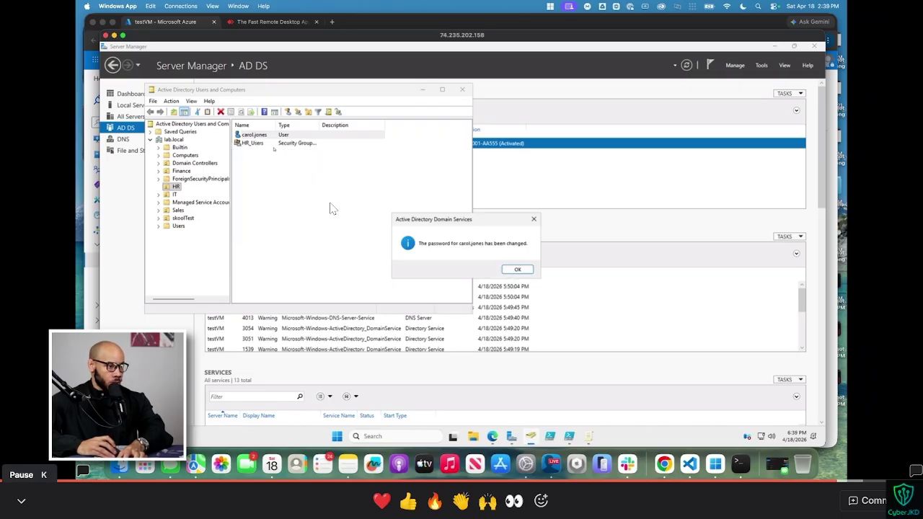
pyautogui.click(331, 209)
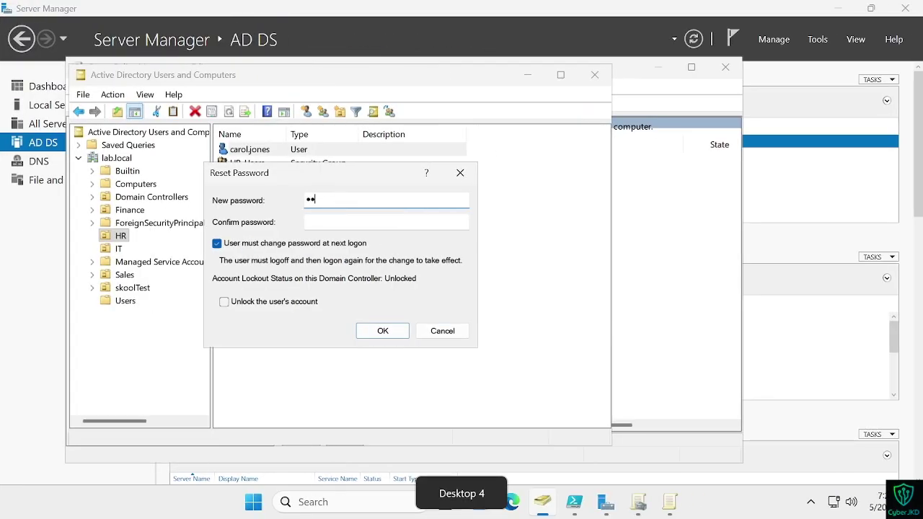
pyautogui.write('ssw')
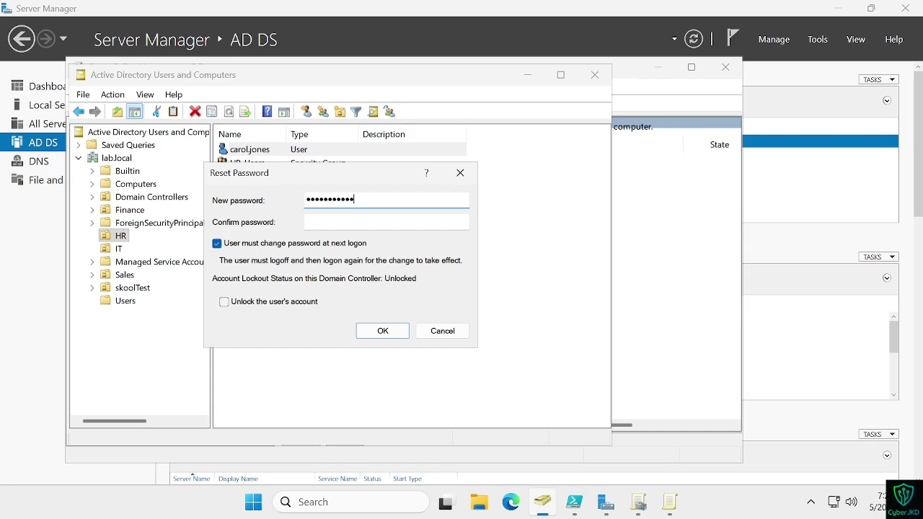
pyautogui.press('Tab')
pyautogui.write('Password1234')
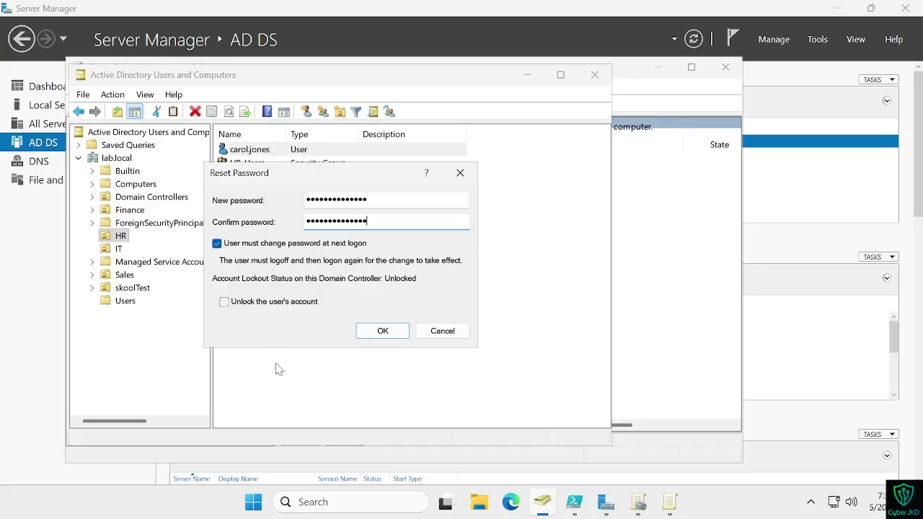
pyautogui.click(379, 331)
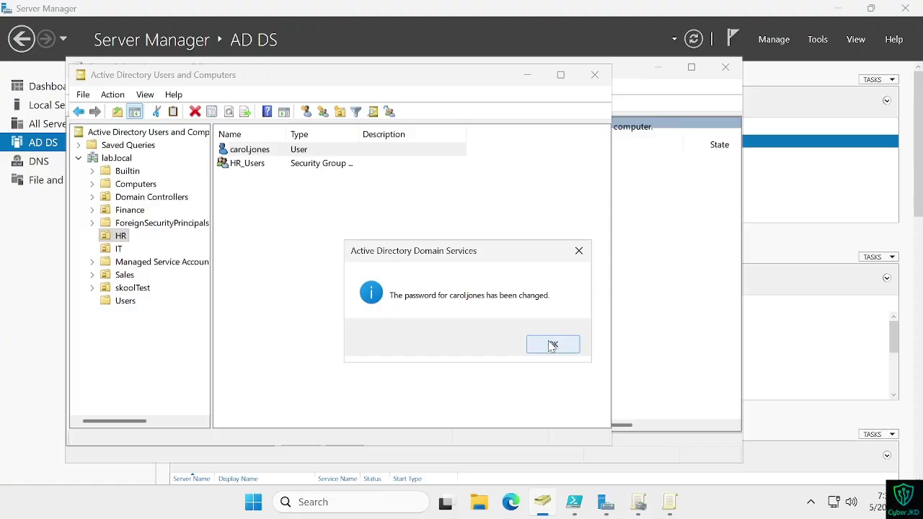
pyautogui.click(552, 346)
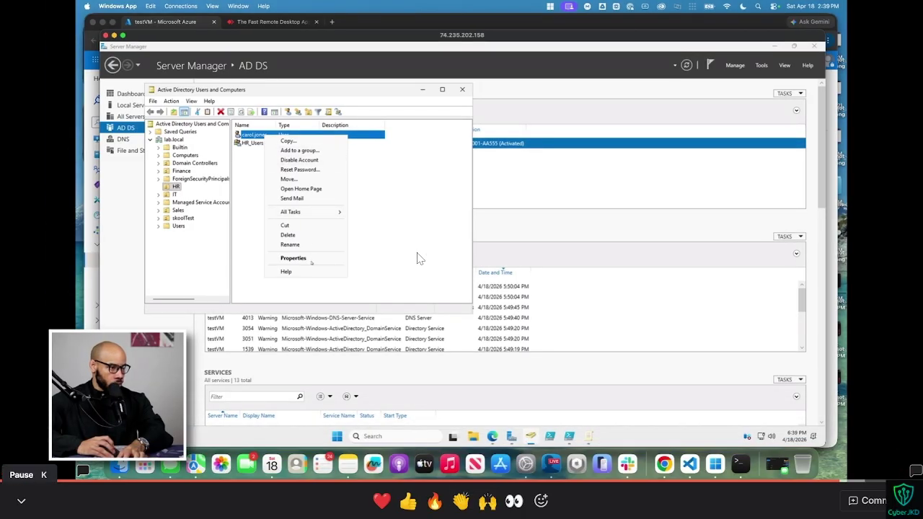
# Step: Open the HR user's Properties window
pyautogui.click(420, 258)
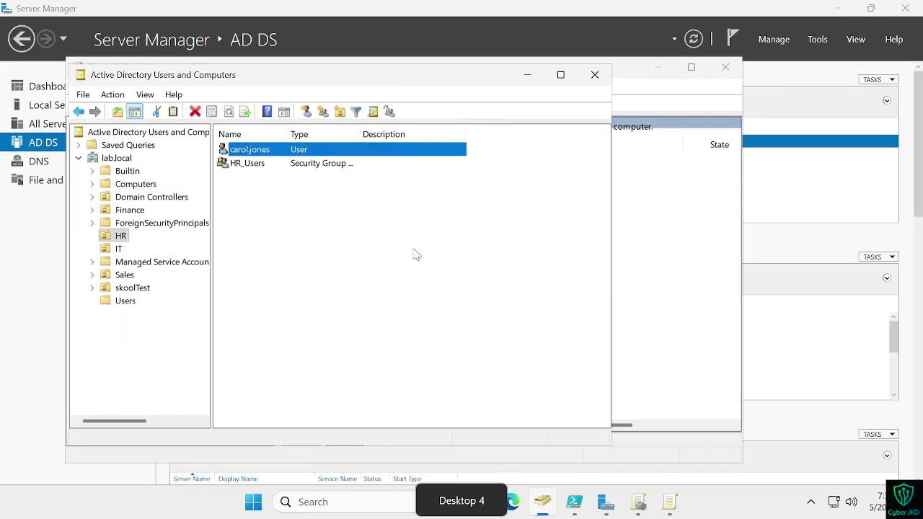
pyautogui.rightClick(296, 150)
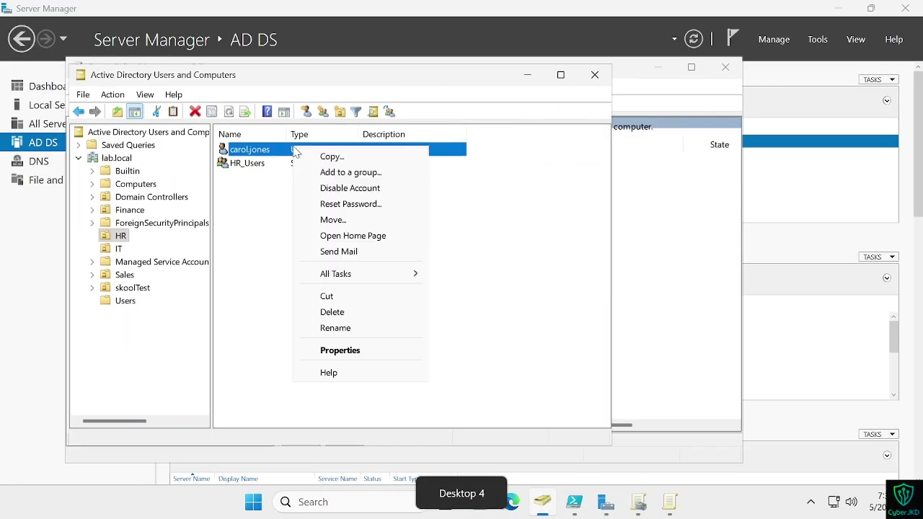
pyautogui.click(339, 350)
pyautogui.press('ctrl+super+Right')
pyautogui.press('space')
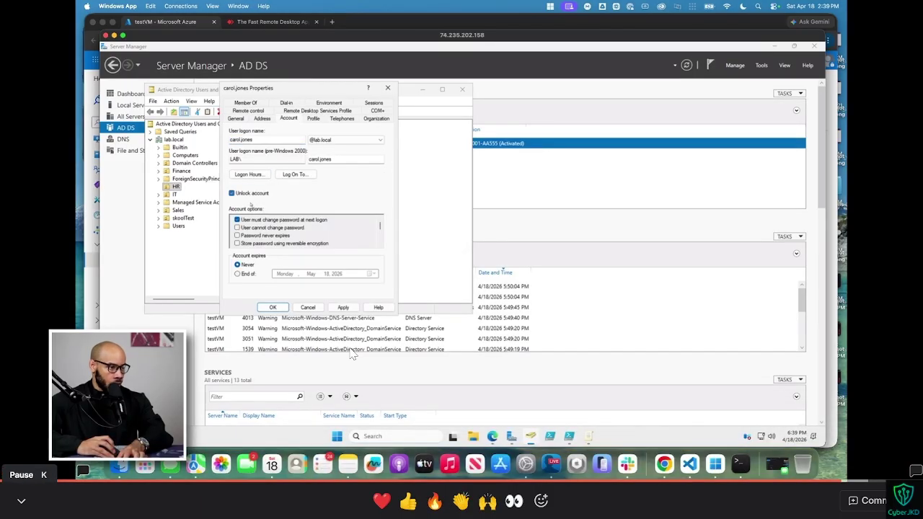
pyautogui.press('space')
pyautogui.press('space')
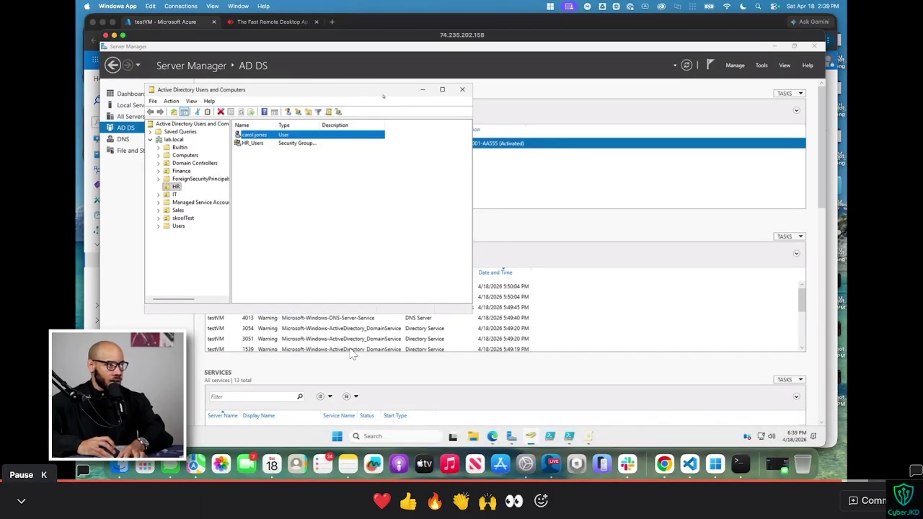
pyautogui.press('space')
pyautogui.press('ctrl+super+Right')
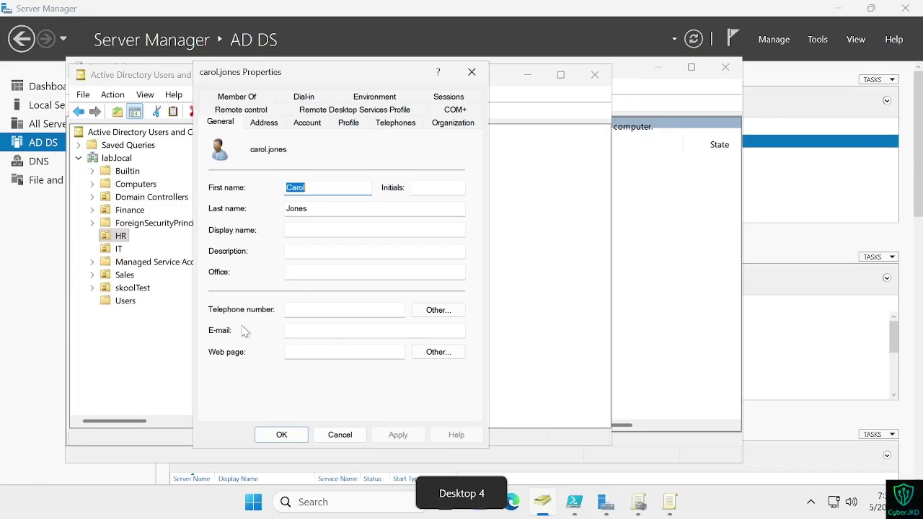
# Step: Tick Unlock account on the Account tab and apply it
pyautogui.click(307, 123)
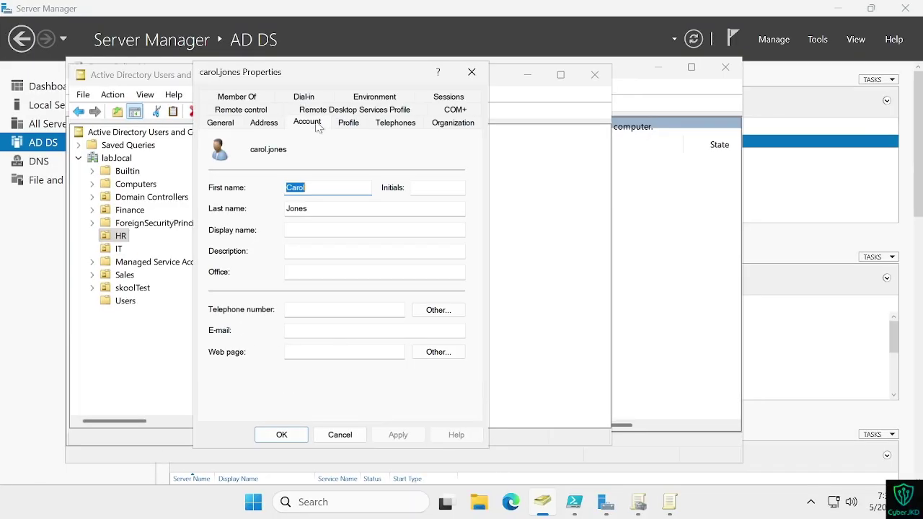
pyautogui.click(214, 246)
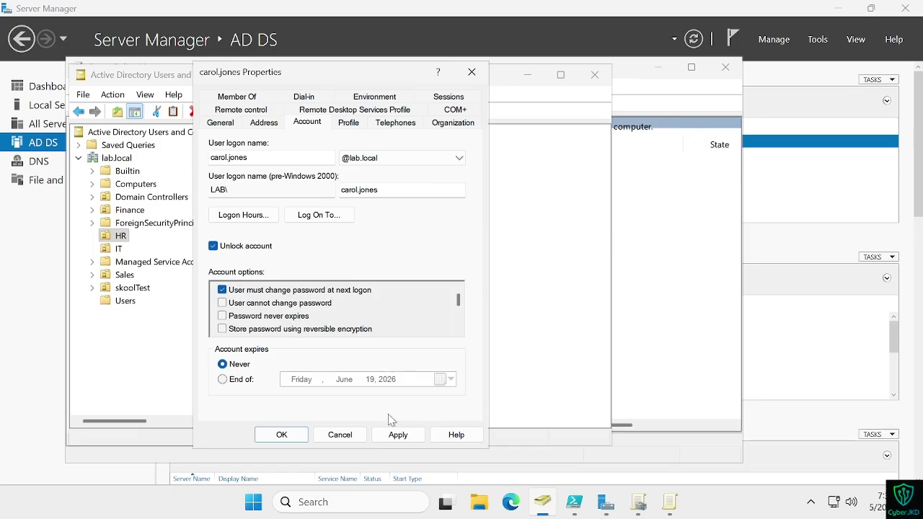
pyautogui.press('ctrl+super+Left')
pyautogui.press('ctrl+super+Right')
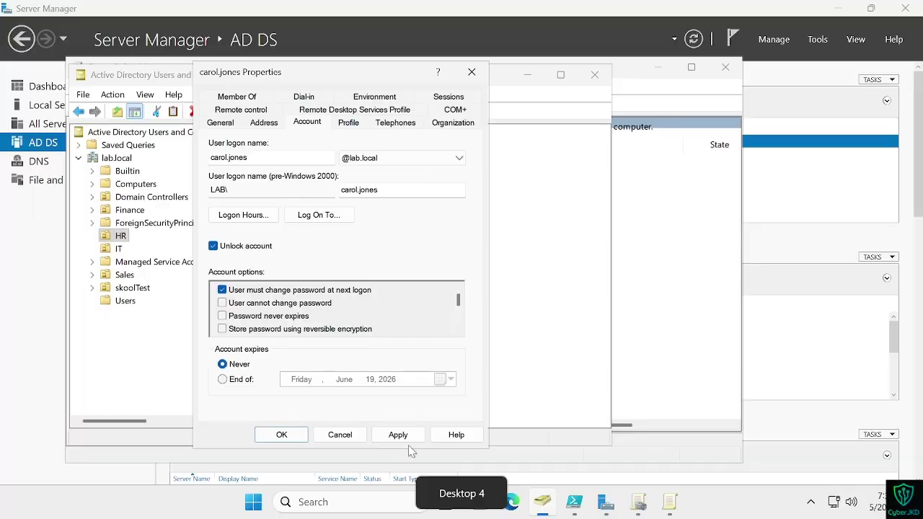
pyautogui.click(399, 436)
pyautogui.click(281, 434)
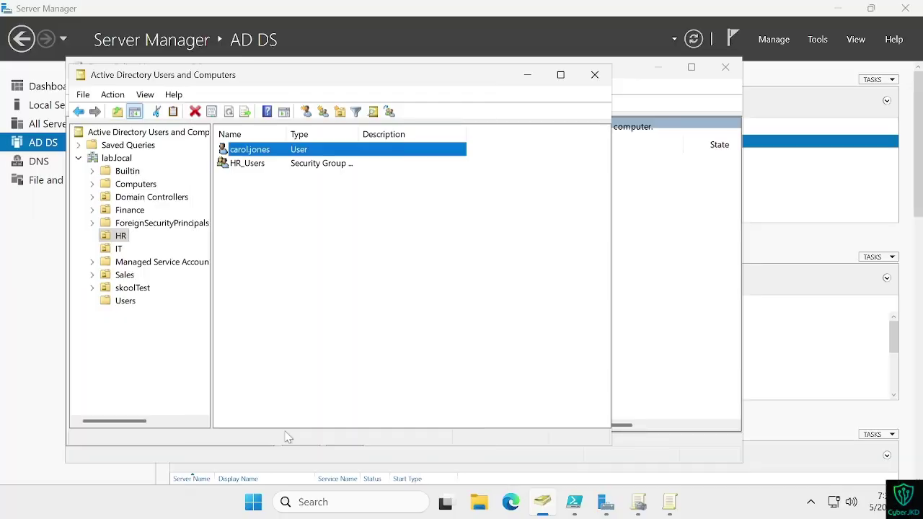
pyautogui.press('ctrl+super+Left')
pyautogui.press('space')
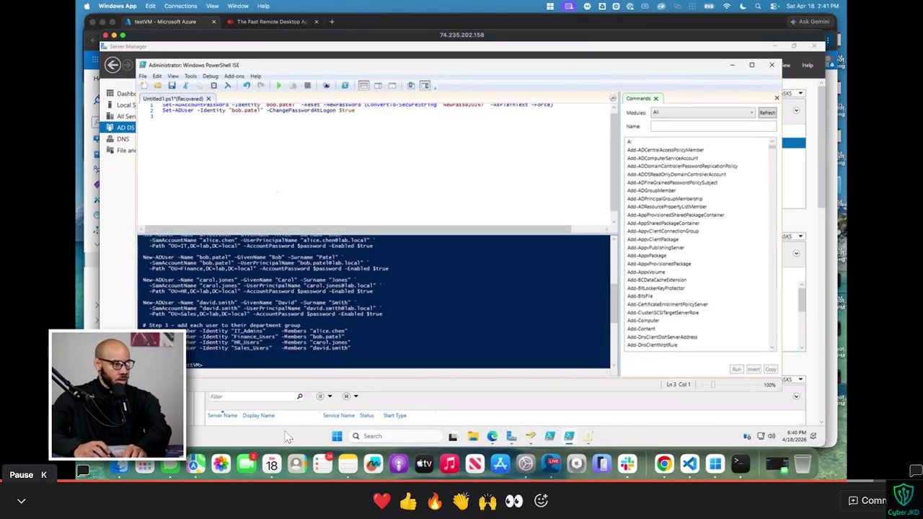
# Step: Play the tutorial through the password-reset step, then pause it out of full screen
pyautogui.press('k')
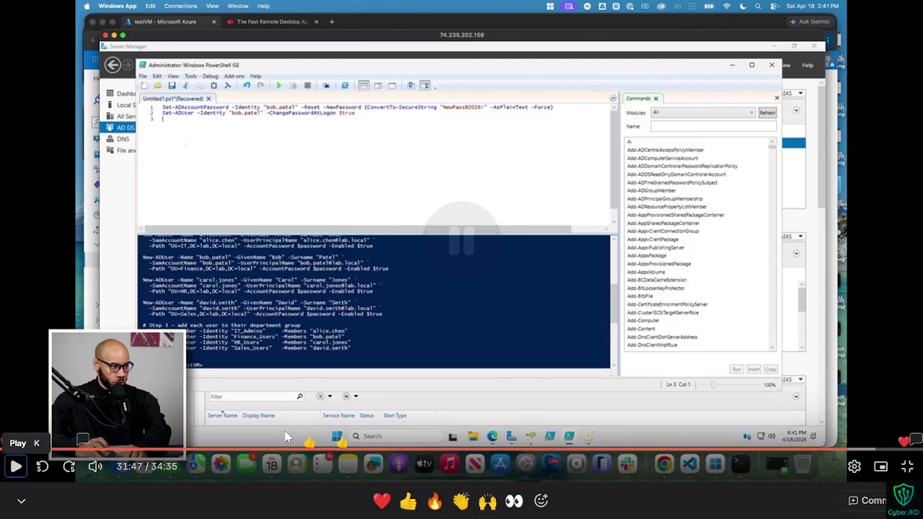
pyautogui.press('k')
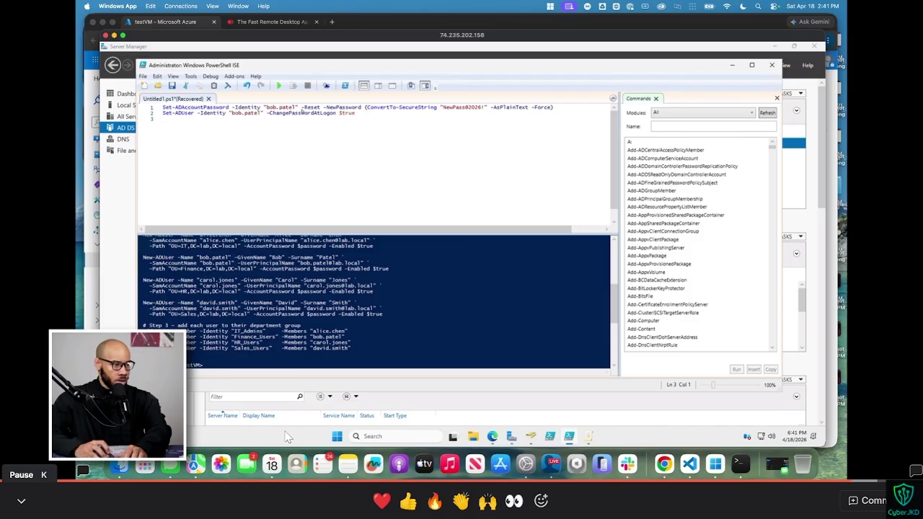
pyautogui.press('super')
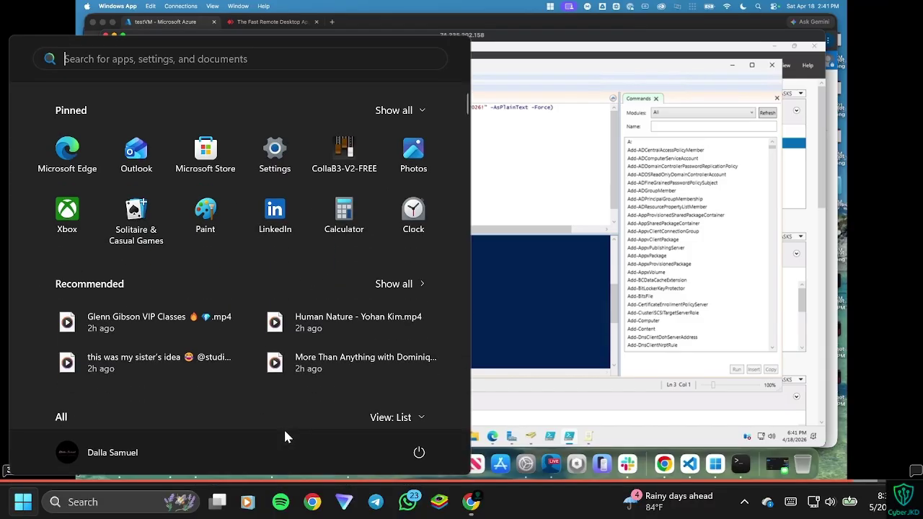
pyautogui.press('super')
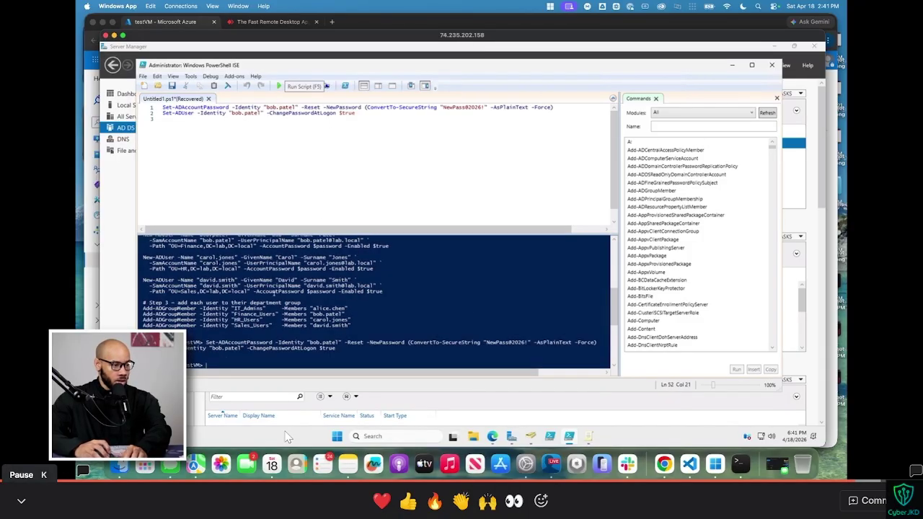
pyautogui.press('Escape')
pyautogui.press('space')
# Step: Scroll the lab guide document to review Step 6
pyautogui.hotkey('ctrl', 'Tab')
pyautogui.scroll(-5, 456, 304)
pyautogui.scroll(1, 457, 304)
pyautogui.scroll(-6, 457, 304)
pyautogui.scroll(-13, 457, 304)
pyautogui.scroll(16, 457, 304)
pyautogui.scroll(2, 551, 302)
pyautogui.scroll(-5, 551, 302)
# Step: Return to the Skool lab page and show the tutorial video full screen
pyautogui.press('ctrl+super+Left')
pyautogui.press('ctrl+super+Right')
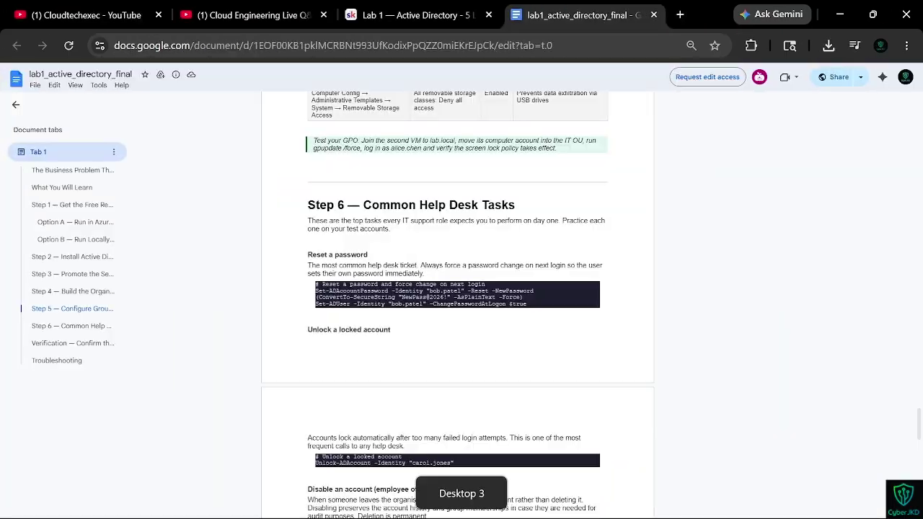
pyautogui.hotkey('ctrl', 'shift', 'Tab')
pyautogui.doubleClick(452, 243)
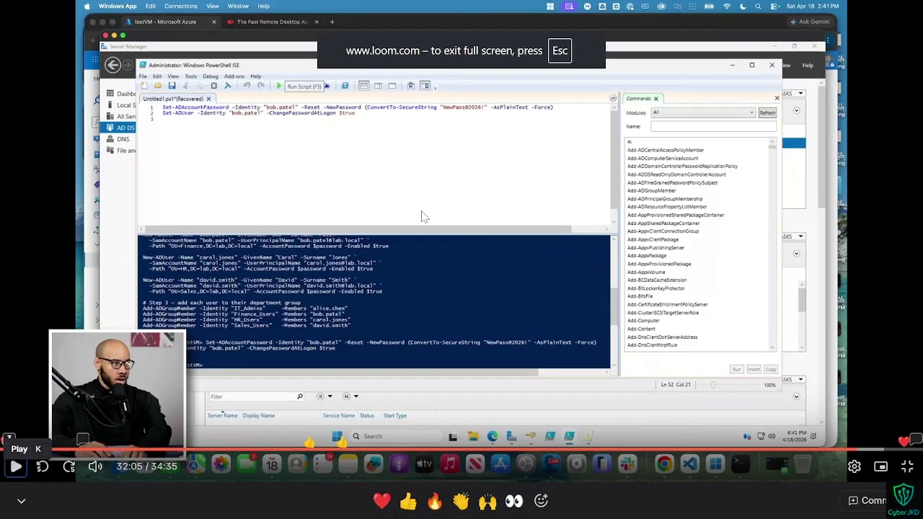
# Step: Select the password-reset code block under 'Reset a password' in the lab guide
pyautogui.press('Escape')
pyautogui.click(558, 7)
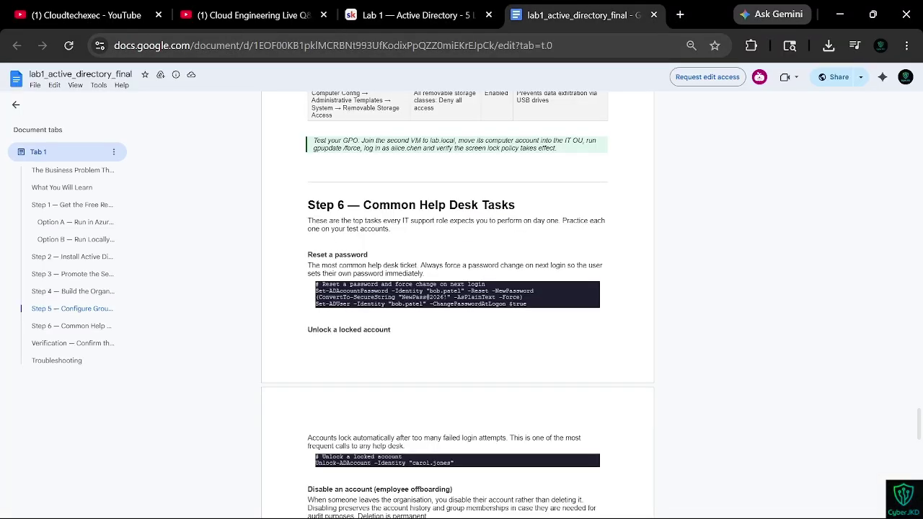
pyautogui.moveTo(527, 304); pyautogui.dragTo(315, 284)
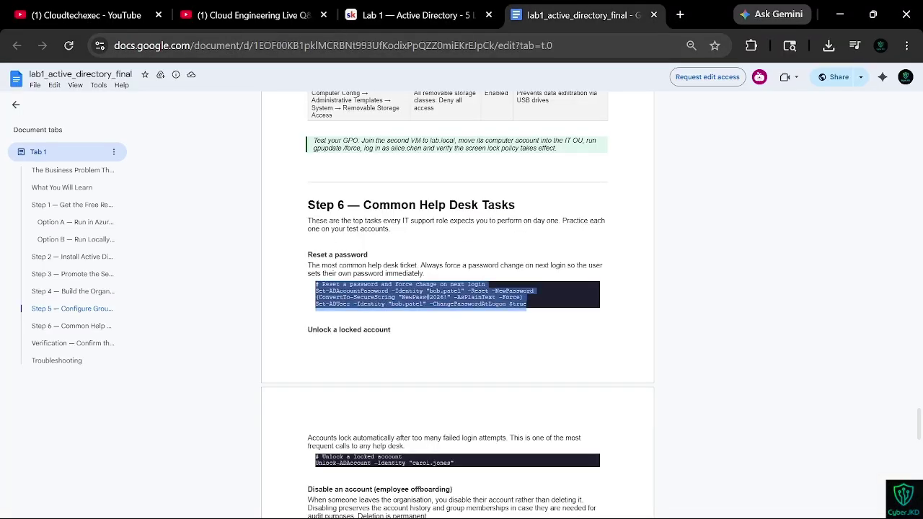
# Step: Replace the ISE script with the password-reset commands and run it
pyautogui.press('ctrl+super+Right')
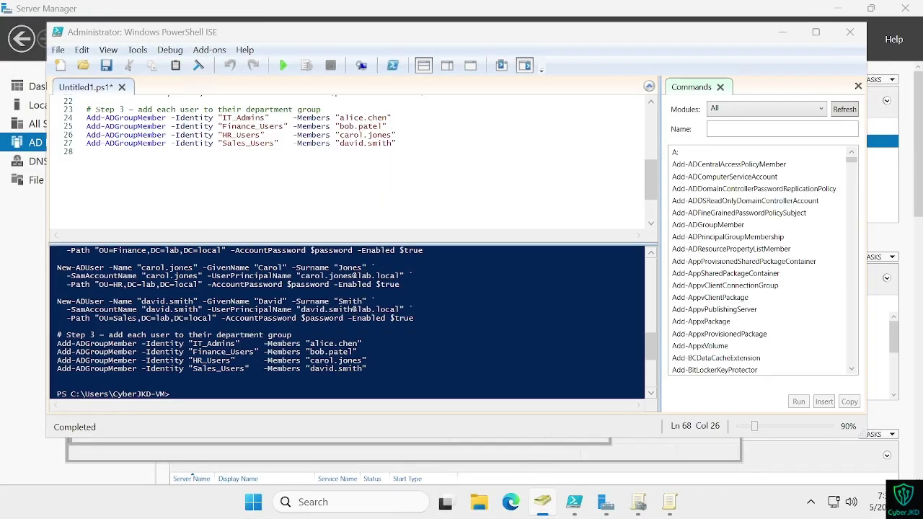
pyautogui.click(86, 152)
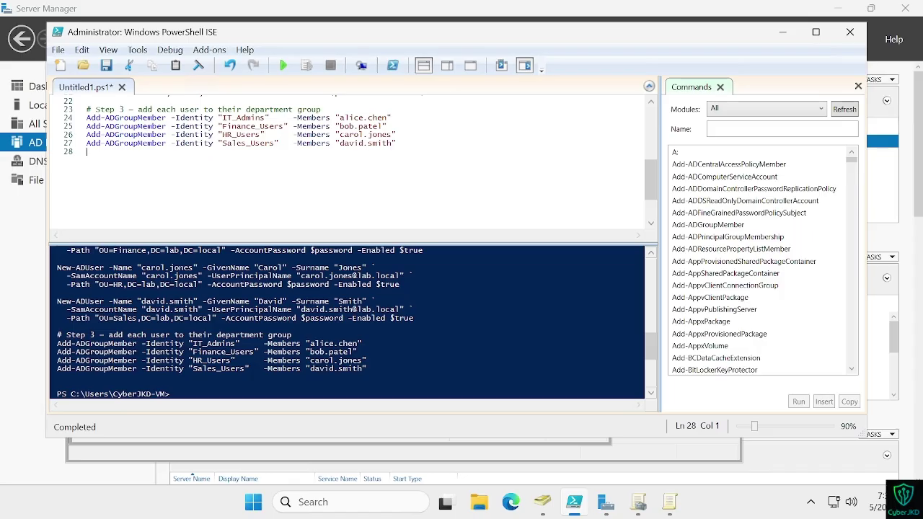
pyautogui.hotkey('ctrl', 'a')
pyautogui.hotkey('ctrl', 'v')
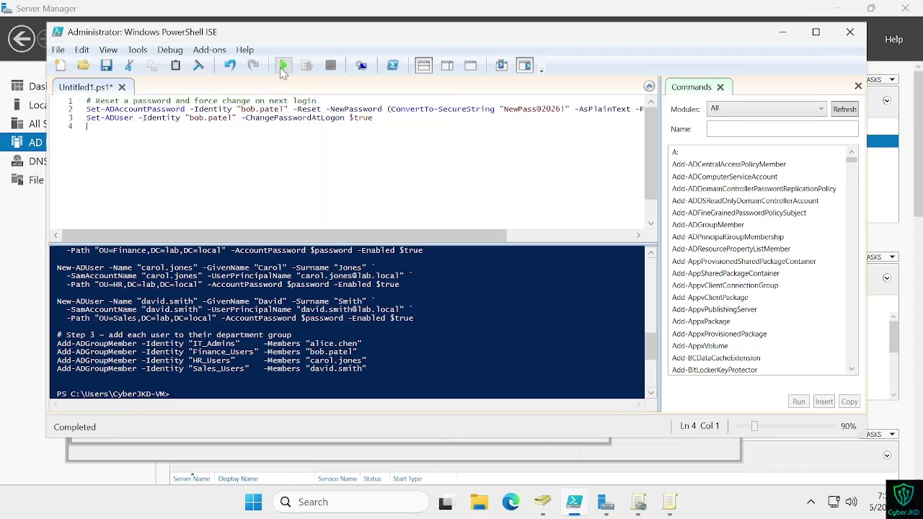
pyautogui.click(281, 67)
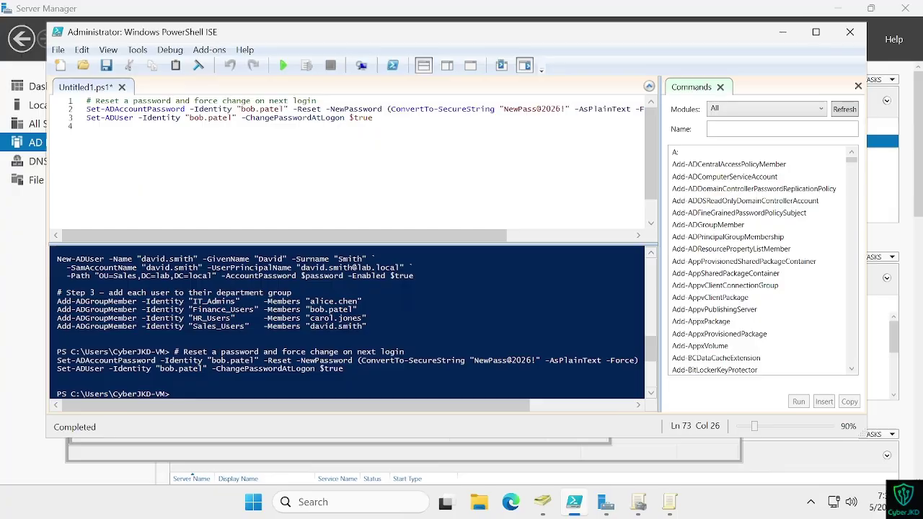
pyautogui.press('ctrl+super+Left')
pyautogui.click(397, 10)
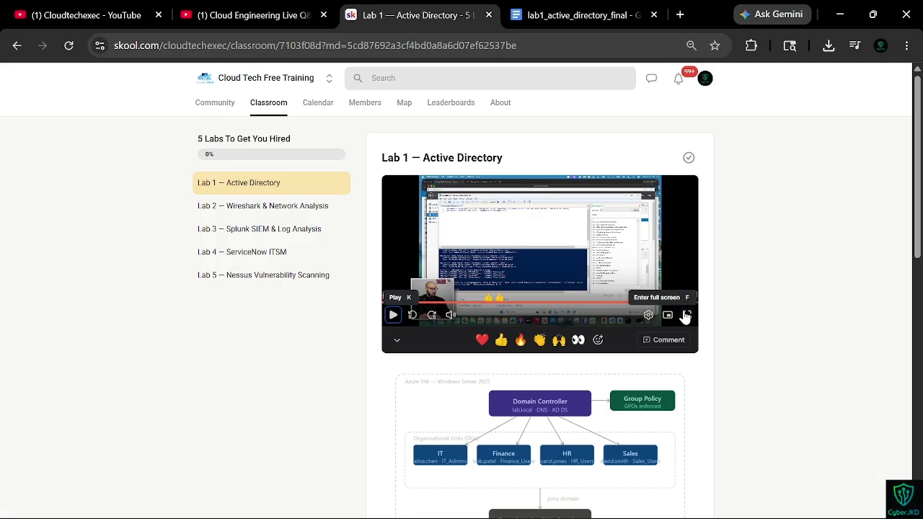
# Step: Play and pause the tutorial video to follow the unlock-account demonstration
pyautogui.click(682, 312)
pyautogui.press('space')
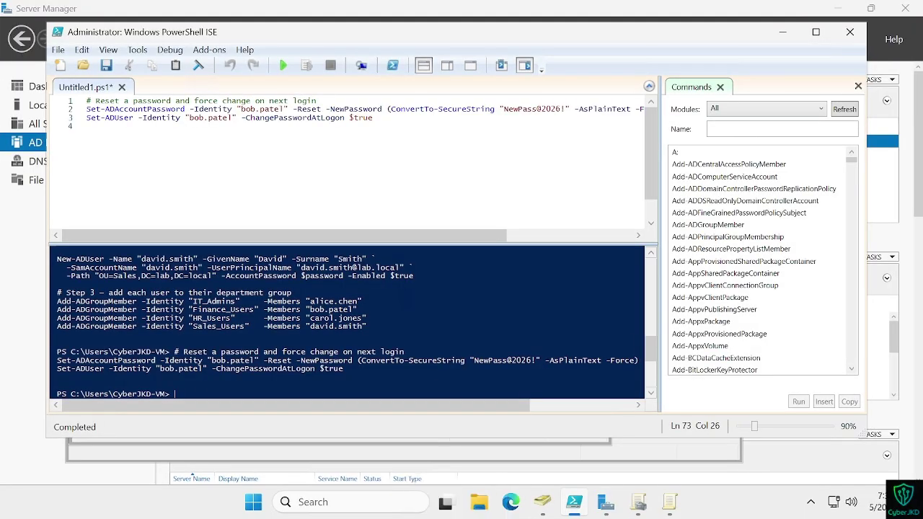
pyautogui.hotkey('ctrl', 'Left')
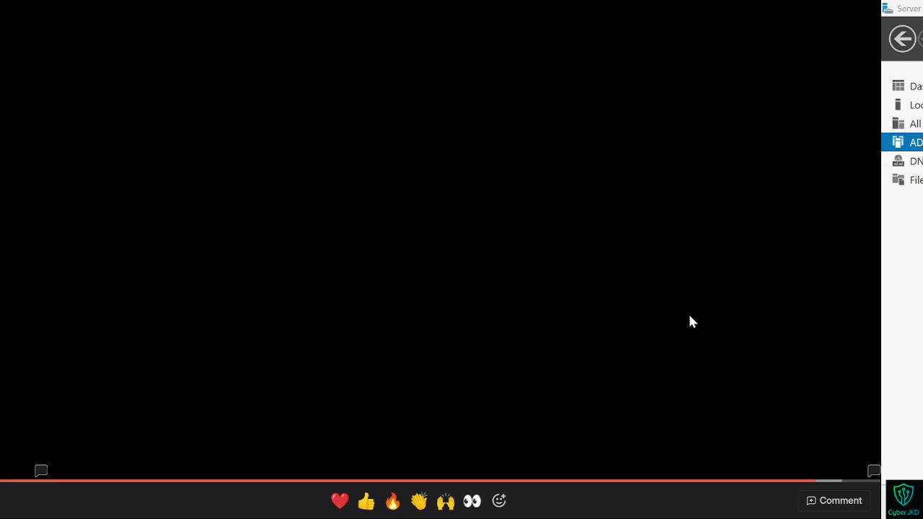
pyautogui.press('space')
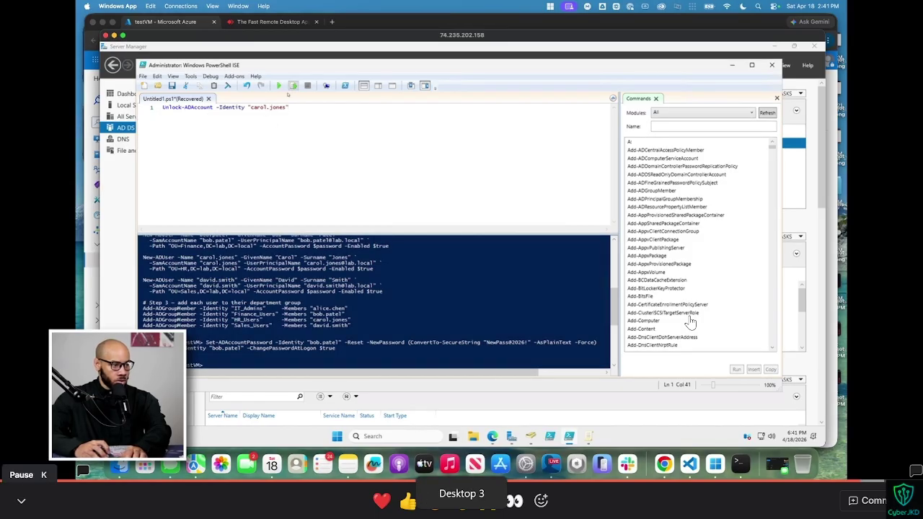
pyautogui.press('k')
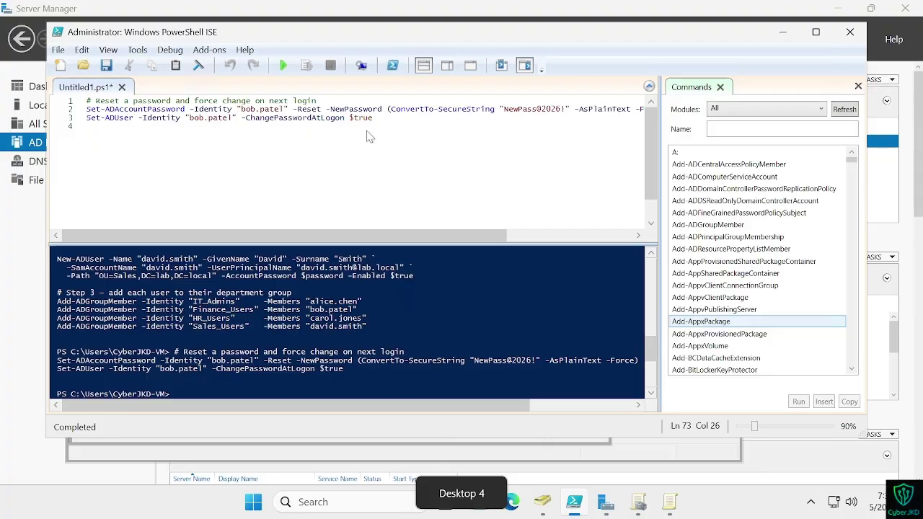
pyautogui.press('ctrl+super+Left')
# Step: Select the Unlock-ADAccount snippet in the lab guide
pyautogui.click(513, 15)
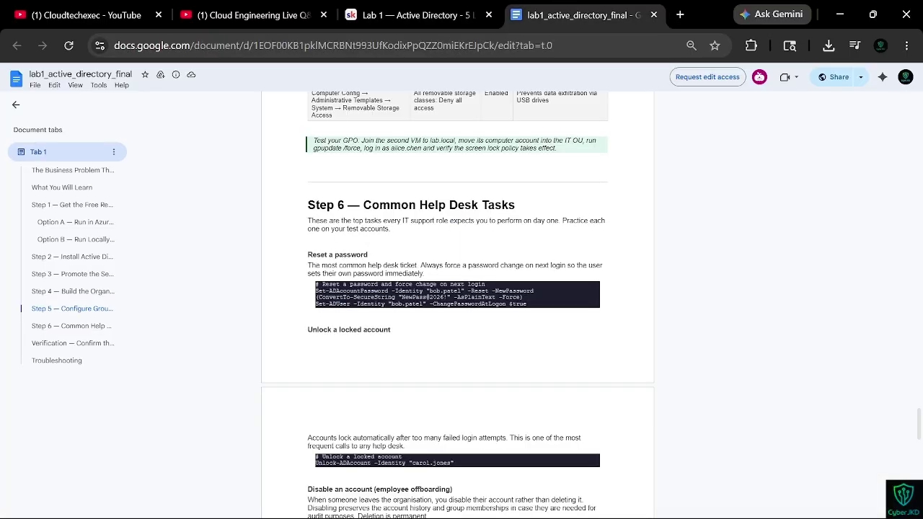
pyautogui.scroll(-4, 457, 288)
pyautogui.moveTo(315, 330); pyautogui.dragTo(453, 338)
pyautogui.hotkey('ctrl', 'c')
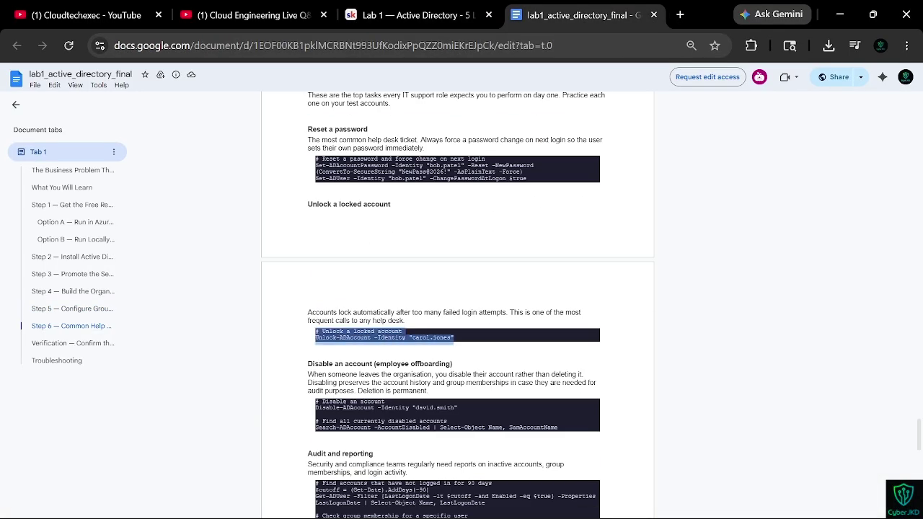
pyautogui.scroll(-5, 285, 276)
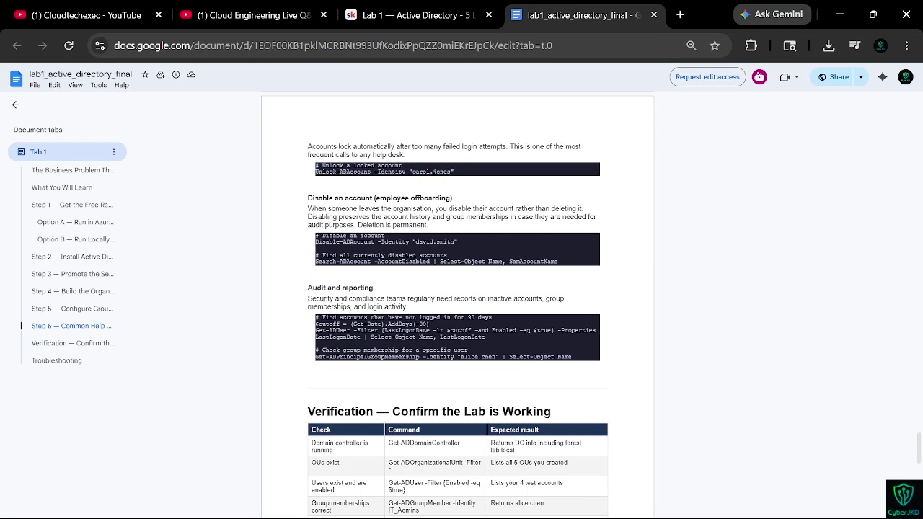
pyautogui.hotkey('ctrl', 'shift', 'Tab')
# Step: Paste the Unlock-ADAccount snippet over the ISE script and run it
pyautogui.press('ctrl+super+Right')
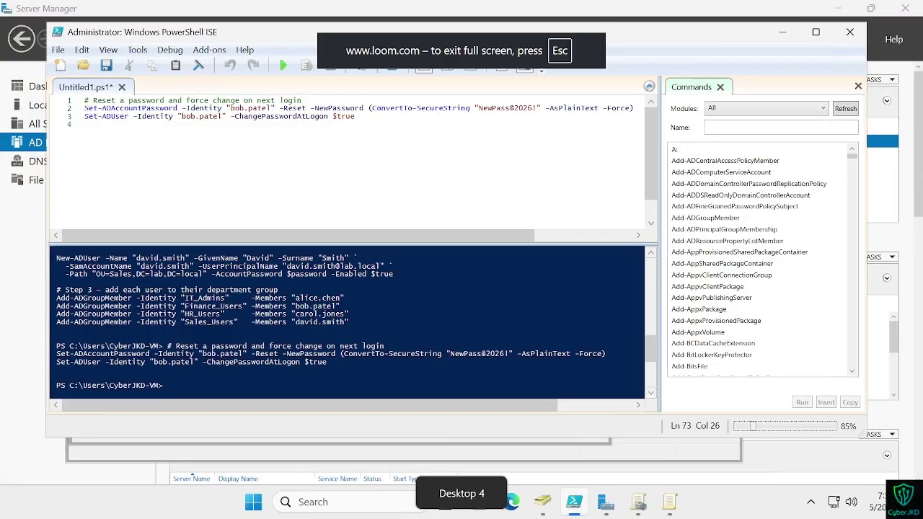
pyautogui.hotkey('ctrl', 'a')
pyautogui.hotkey('ctrl', 'v')
pyautogui.press('ctrl+super+Left')
pyautogui.press('k')
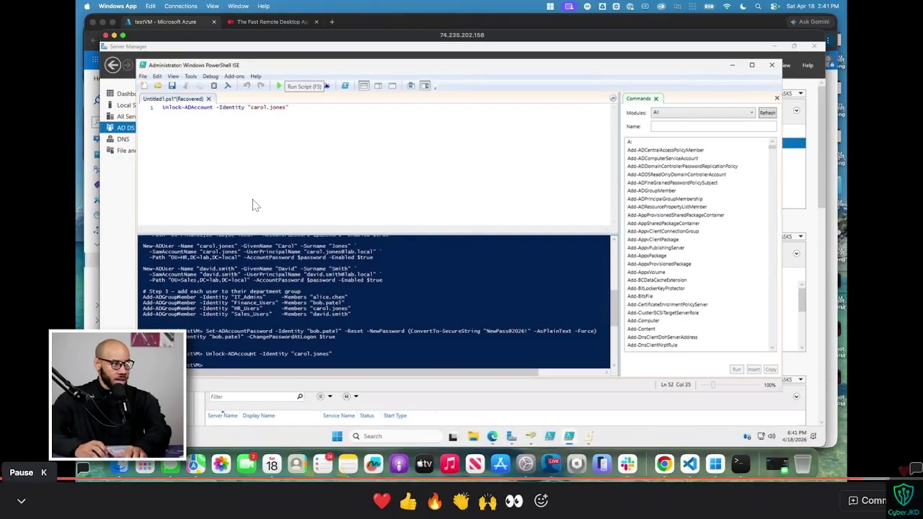
pyautogui.press('k')
pyautogui.press('ctrl+super+Right')
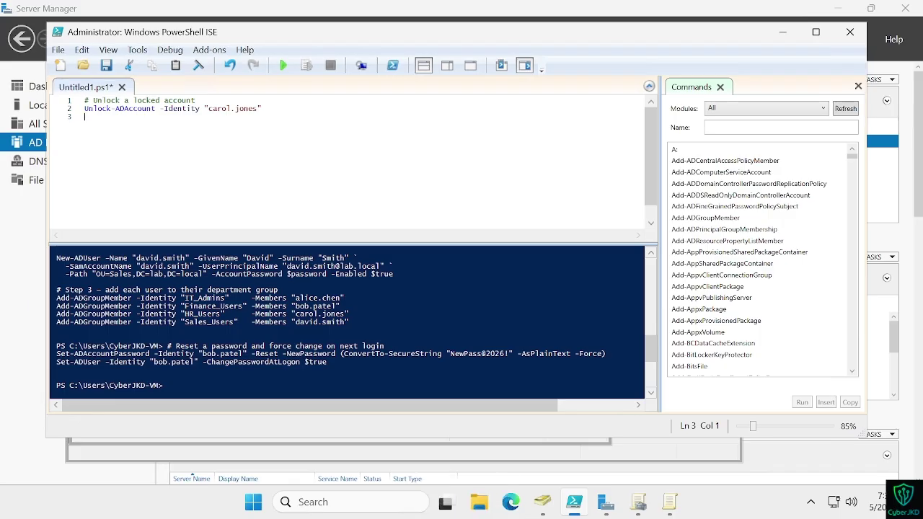
pyautogui.press('ctrl+super+Left')
pyautogui.press('k')
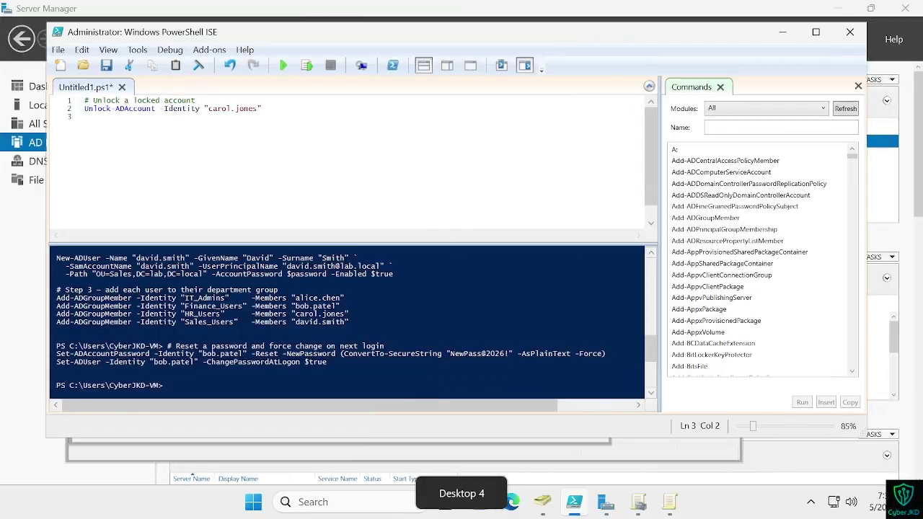
pyautogui.click(281, 65)
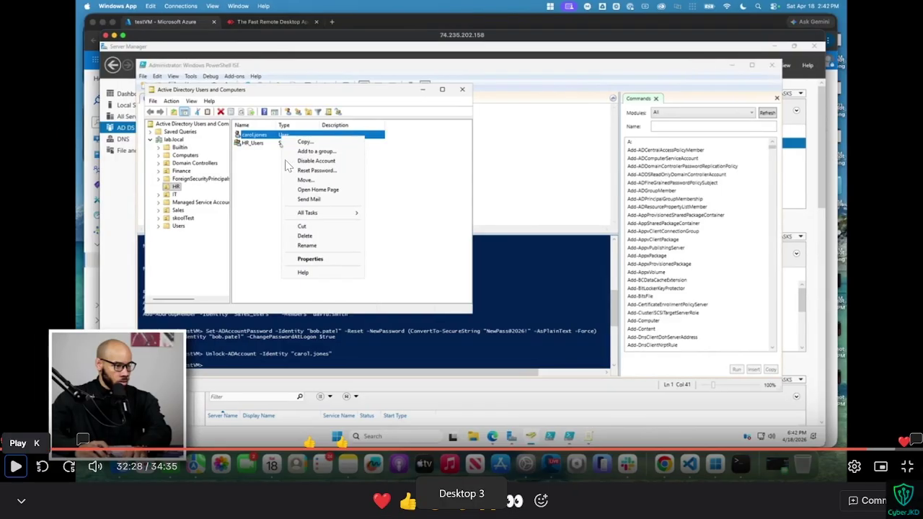
# Step: Replay the tutorial's last few seconds and bring Active Directory Users and Computers forward
pyautogui.press('Left')
pyautogui.click(15, 466)
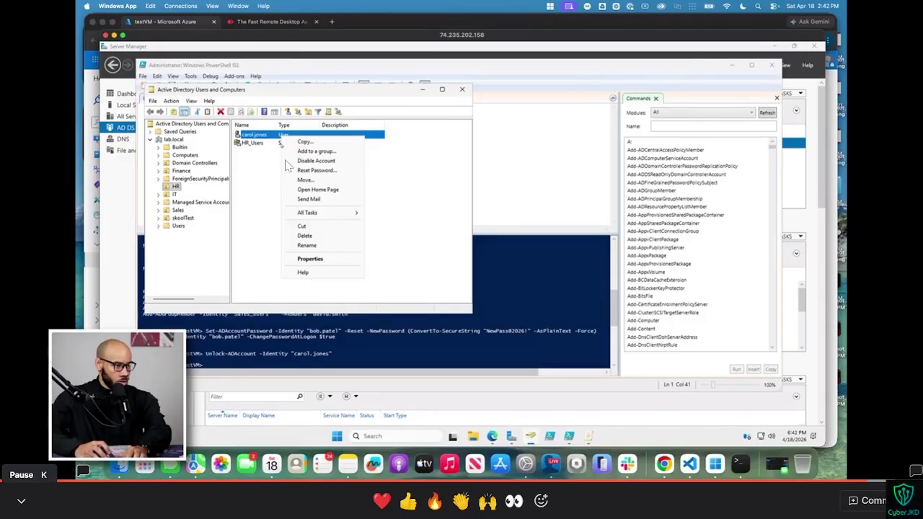
pyautogui.click(15, 466)
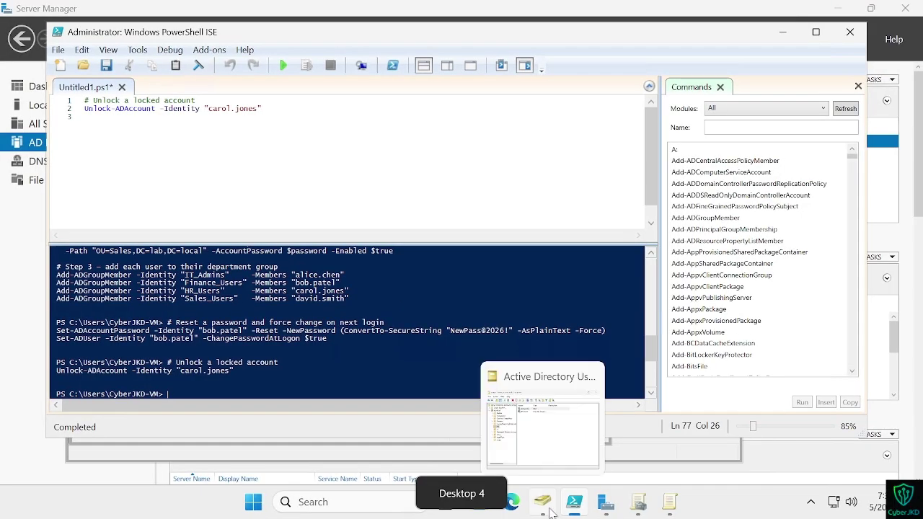
pyautogui.click(551, 509)
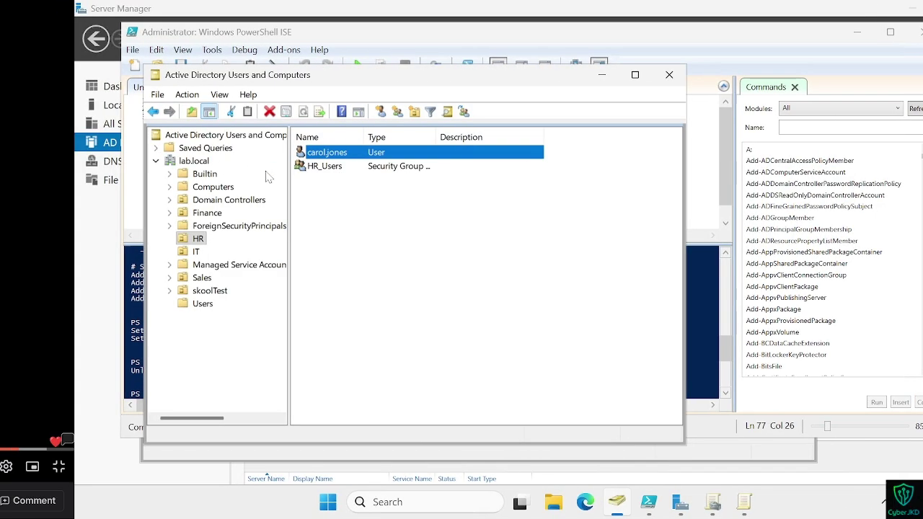
pyautogui.press('ctrl+super+Left')
pyautogui.press('ctrl+super+Right')
# Step: Disable the HR user's account via its context menu and dismiss the confirmation
pyautogui.rightClick(289, 152)
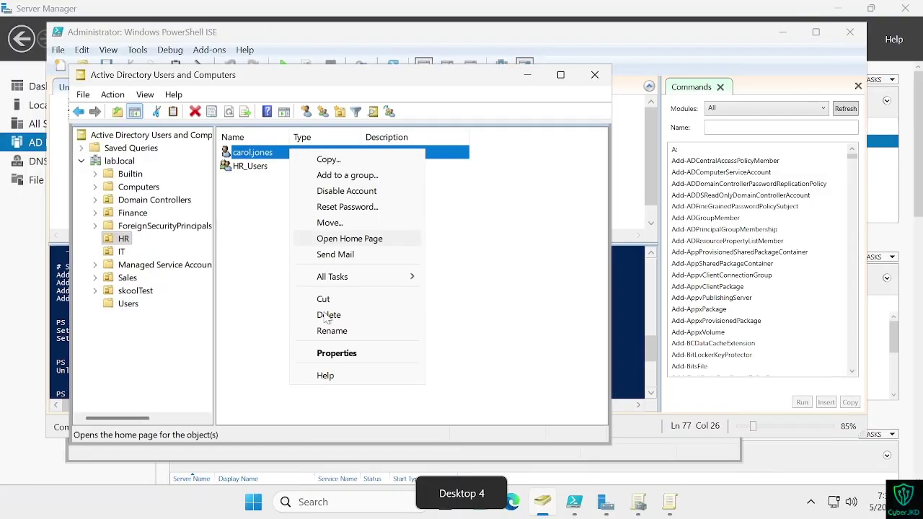
pyautogui.press('ctrl+super+Left')
pyautogui.press('k')
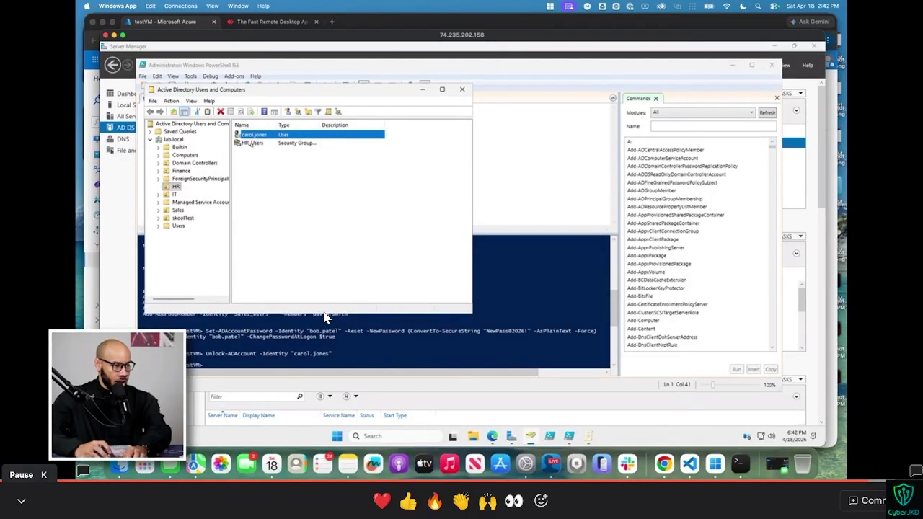
pyautogui.press('k')
pyautogui.press('ctrl+super+Right')
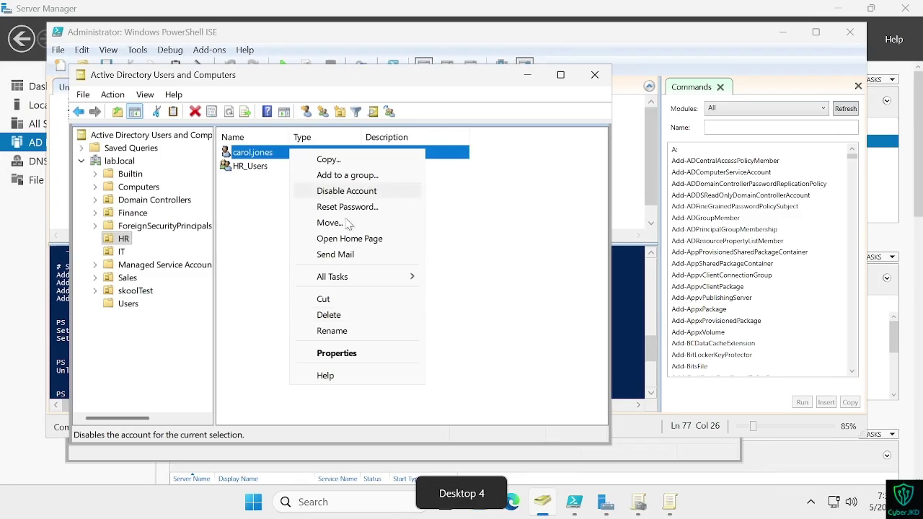
pyautogui.click(335, 191)
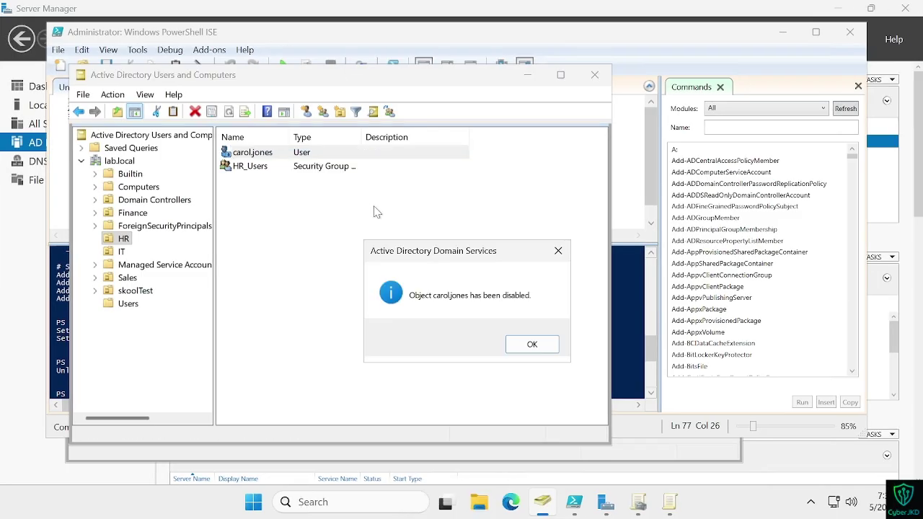
pyautogui.click(532, 343)
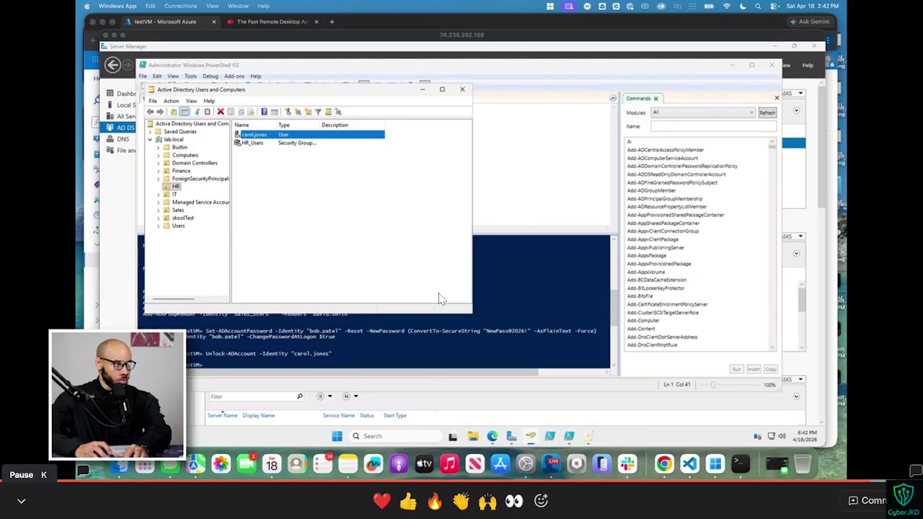
# Step: Replace the unlock command in the ISE script with the pasted disable command
pyautogui.hotkey('alt', 'Tab')
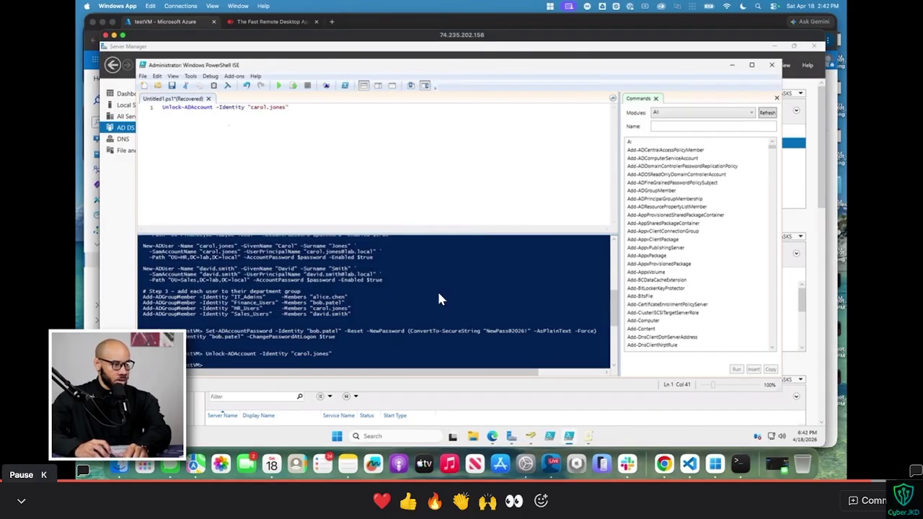
pyautogui.hotkey('ctrl', 'a')
pyautogui.write('Disable-ADAccount -Identity "david.smith"')
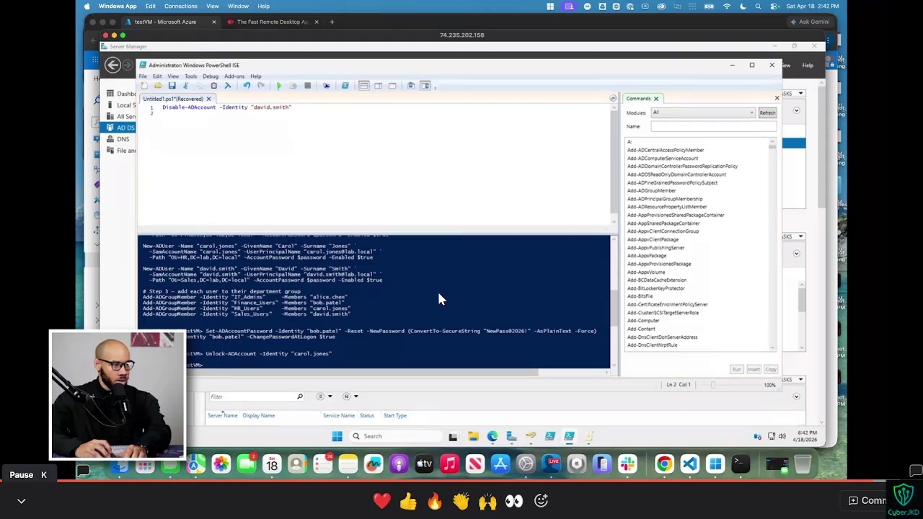
pyautogui.press('k')
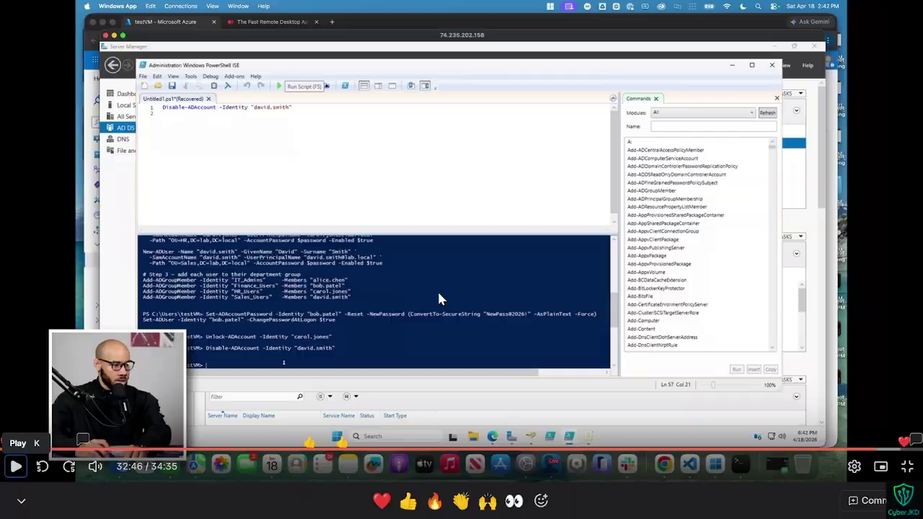
# Step: Select the Disable-ADAccount command line for the Sales user in the lab guide
pyautogui.press('Escape')
pyautogui.click(575, 6)
pyautogui.scroll(-1, 457, 302)
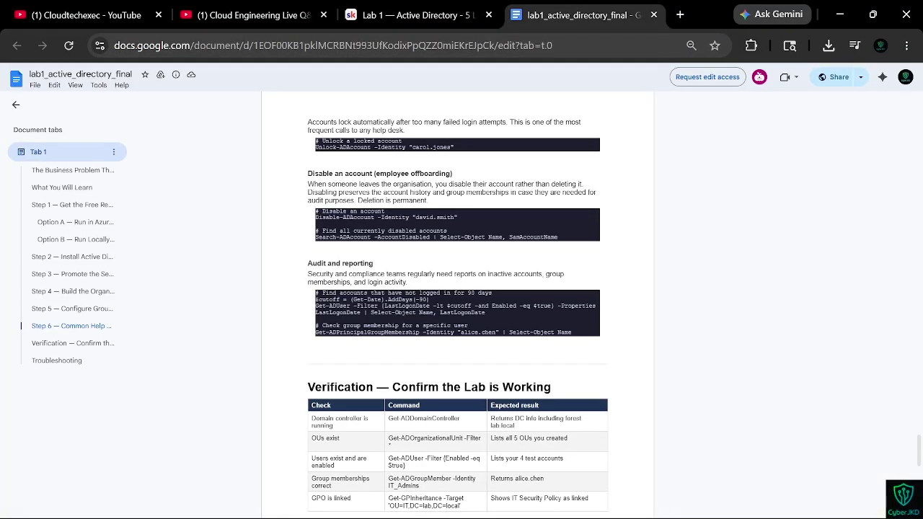
pyautogui.scroll(1, 457, 303)
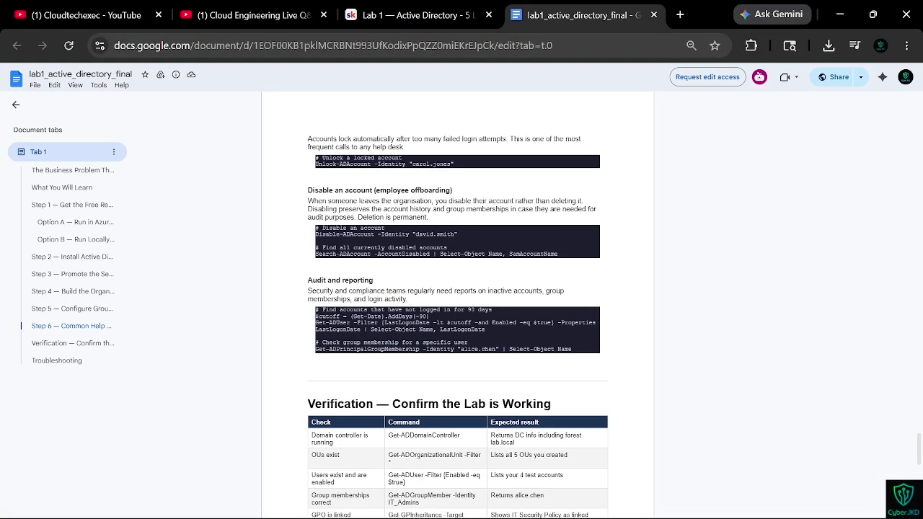
pyautogui.moveTo(458, 234); pyautogui.dragTo(315, 234)
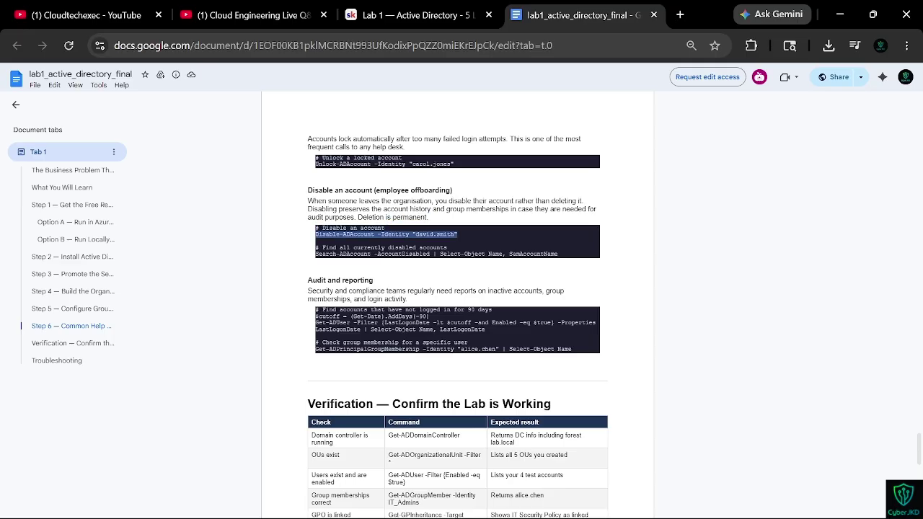
pyautogui.click(420, 14)
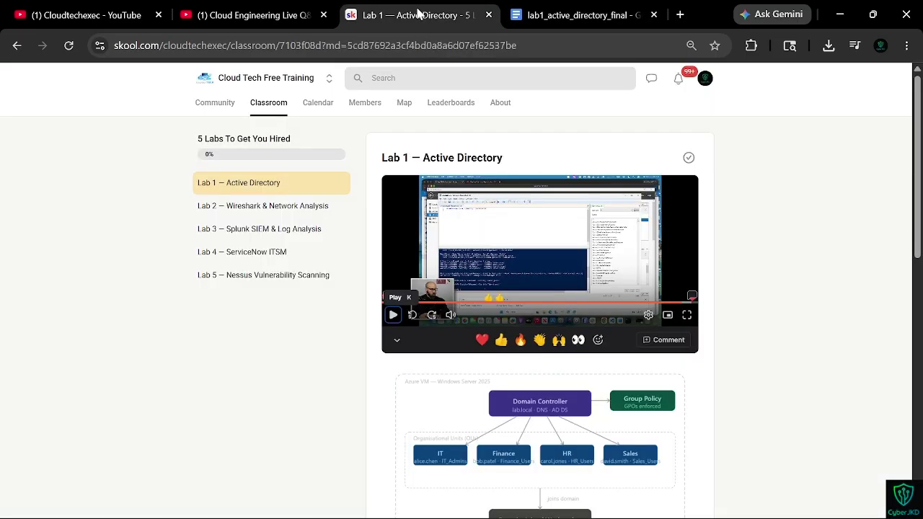
pyautogui.press('f')
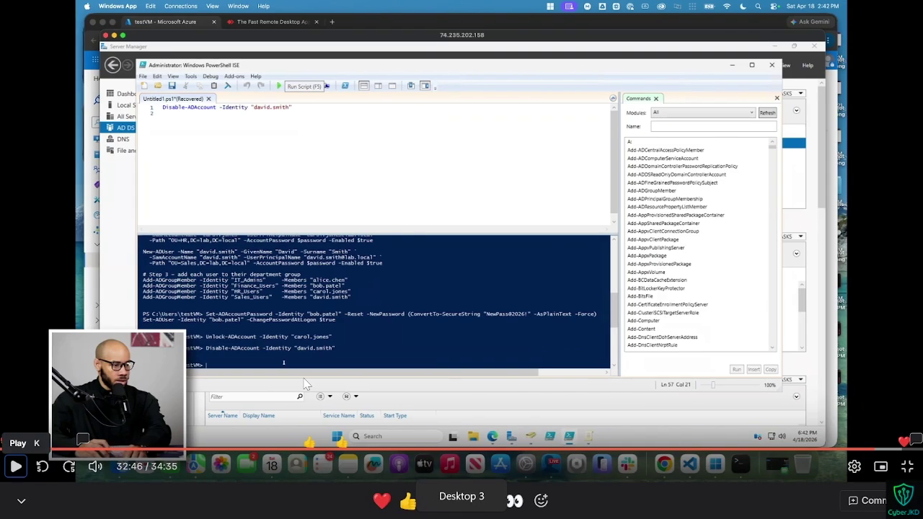
# Step: Paste the $cutoff / Get-ADUser 90-day inactive-accounts query over the script and run it
pyautogui.click(304, 384)
pyautogui.click(303, 384)
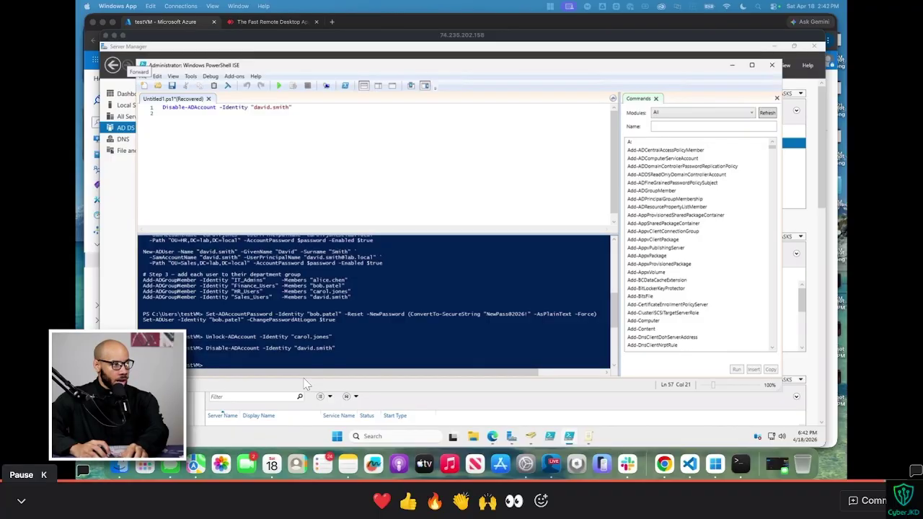
pyautogui.click(333, 216)
pyautogui.hotkey('ctrl', 'a')
pyautogui.write('$cutoff = (Get-Date).AddDays(-90) Get-ADUser -Filter {LastLogonDate -lt $cutoff -and Enabled -eq $true} -Properties LastLogonDate | Select-Object Name, LastLogonDate')
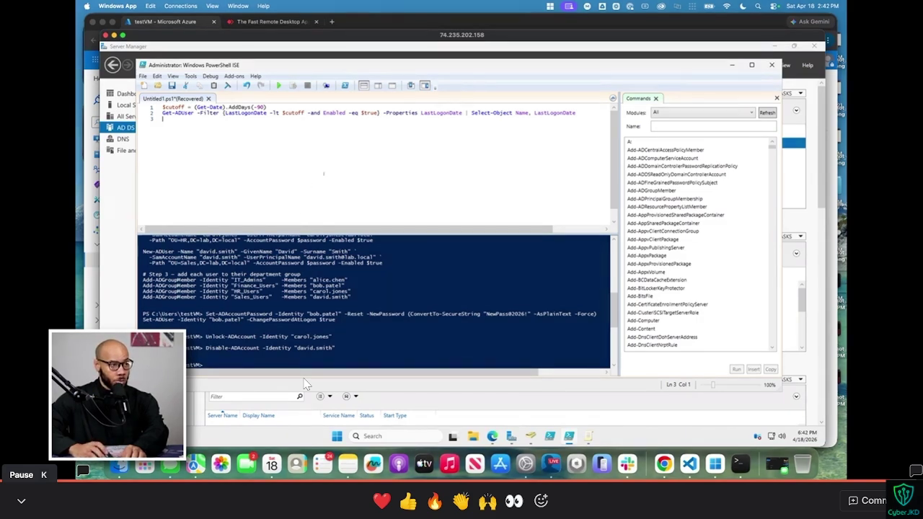
pyautogui.click(279, 85)
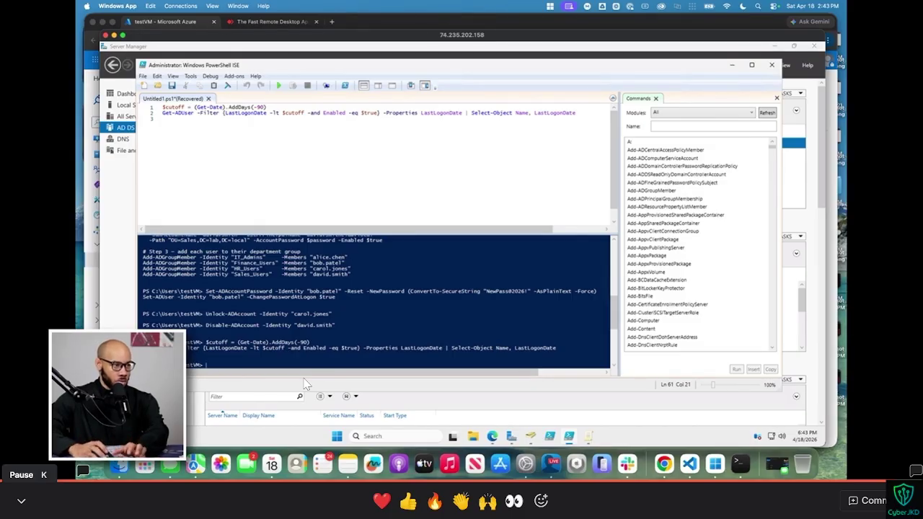
pyautogui.press('k')
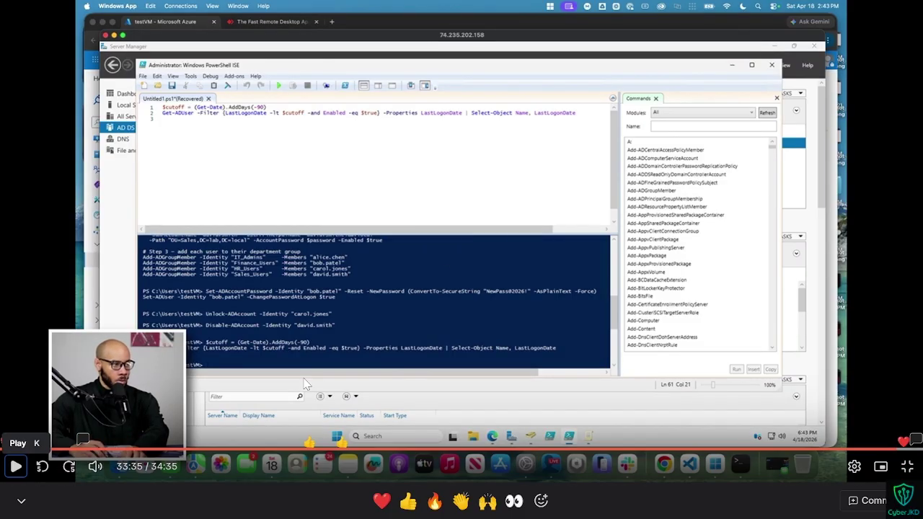
pyautogui.press('k')
pyautogui.press('k')
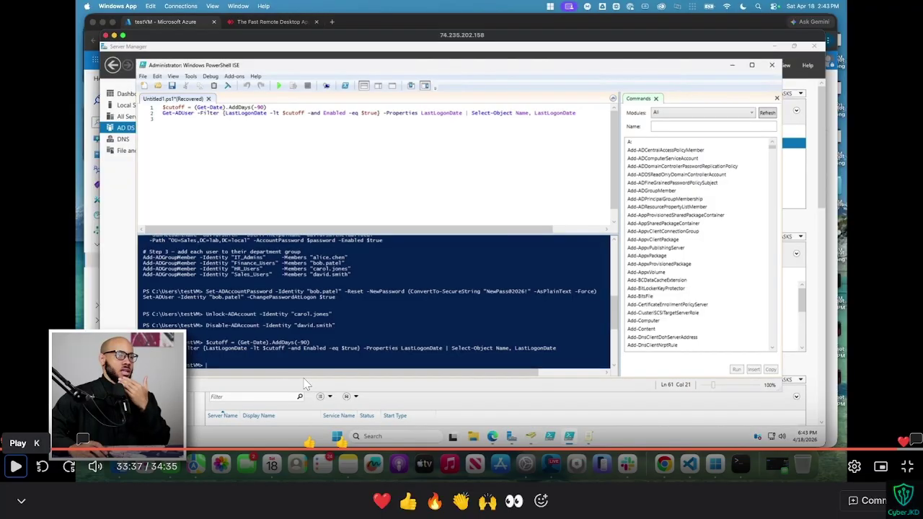
pyautogui.press('Escape')
# Step: Select the two-line 90-day inactive-accounts query in the lab guide
pyautogui.click(560, 9)
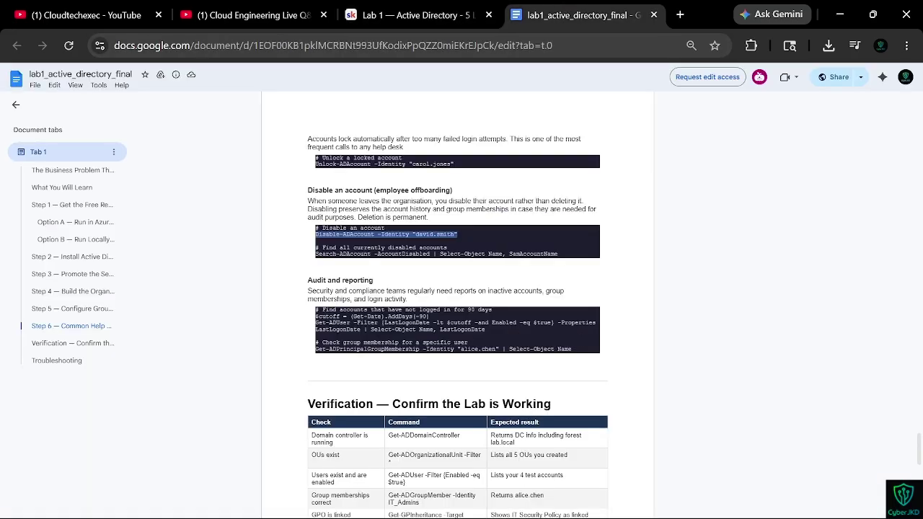
pyautogui.moveTo(486, 329); pyautogui.dragTo(316, 316)
pyautogui.hotkey('ctrl', 'c')
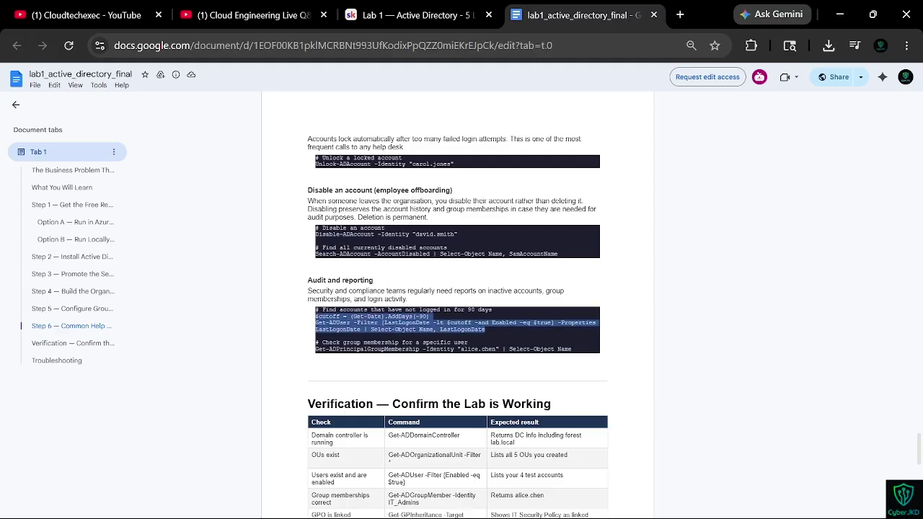
pyautogui.hotkey('ctrl', 'shift', 'Tab')
pyautogui.press('f')
# Step: Paste the audit query into the ISE script, run it with F5, and post the thank-you reply
pyautogui.press('ctrl+super+Right')
pyautogui.click(274, 159)
pyautogui.hotkey('ctrl', 'a')
pyautogui.hotkey('ctrl', 'v')
pyautogui.press('F5')
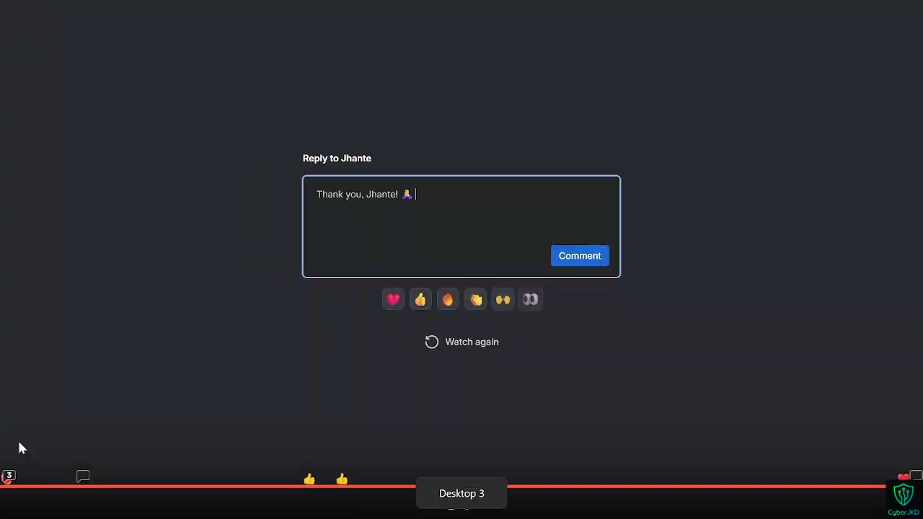
pyautogui.click(561, 258)
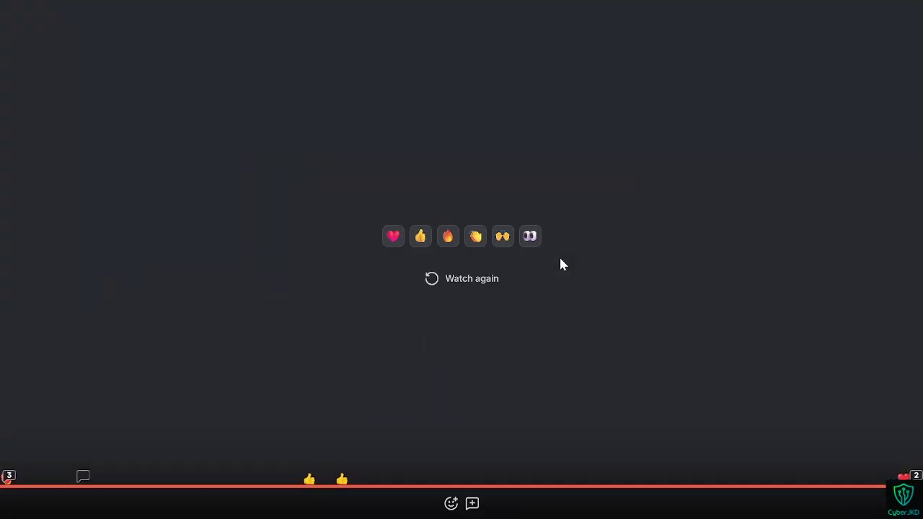